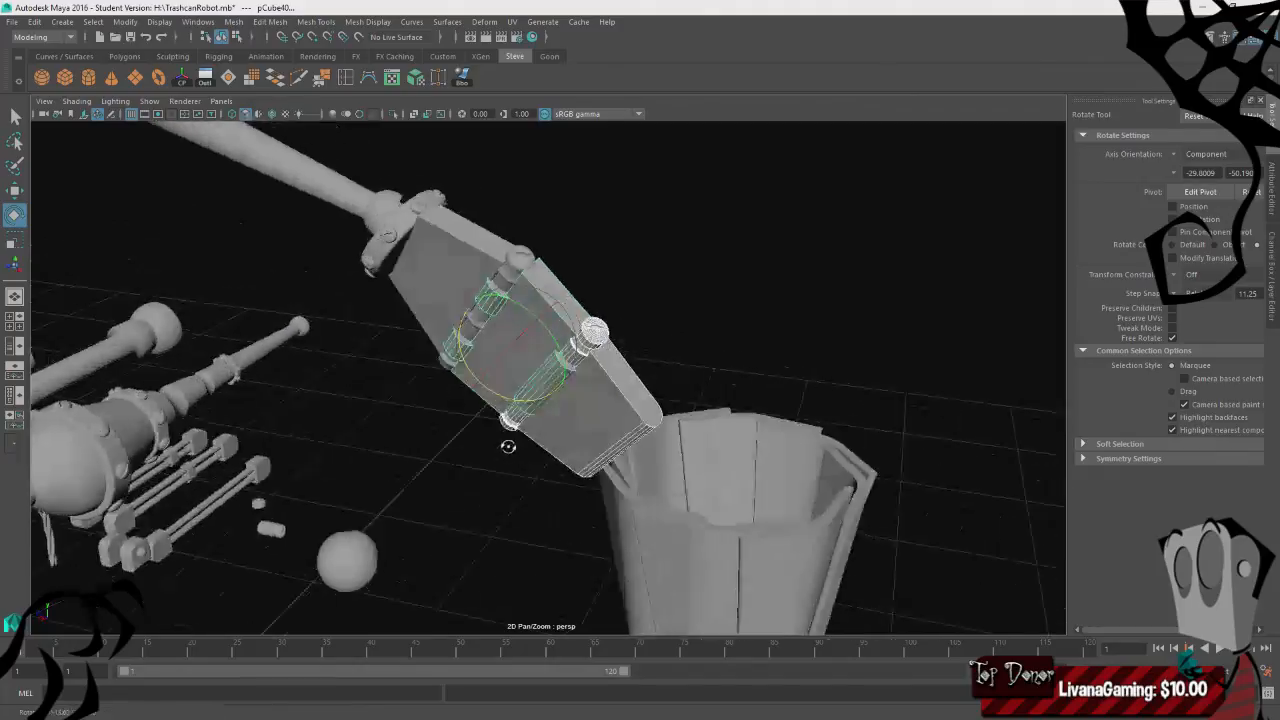
- Move the pivot of the selected hand plates to the hinge at their upper edge and rotate the plates downward about it
{"action": "key", "text": "d"}
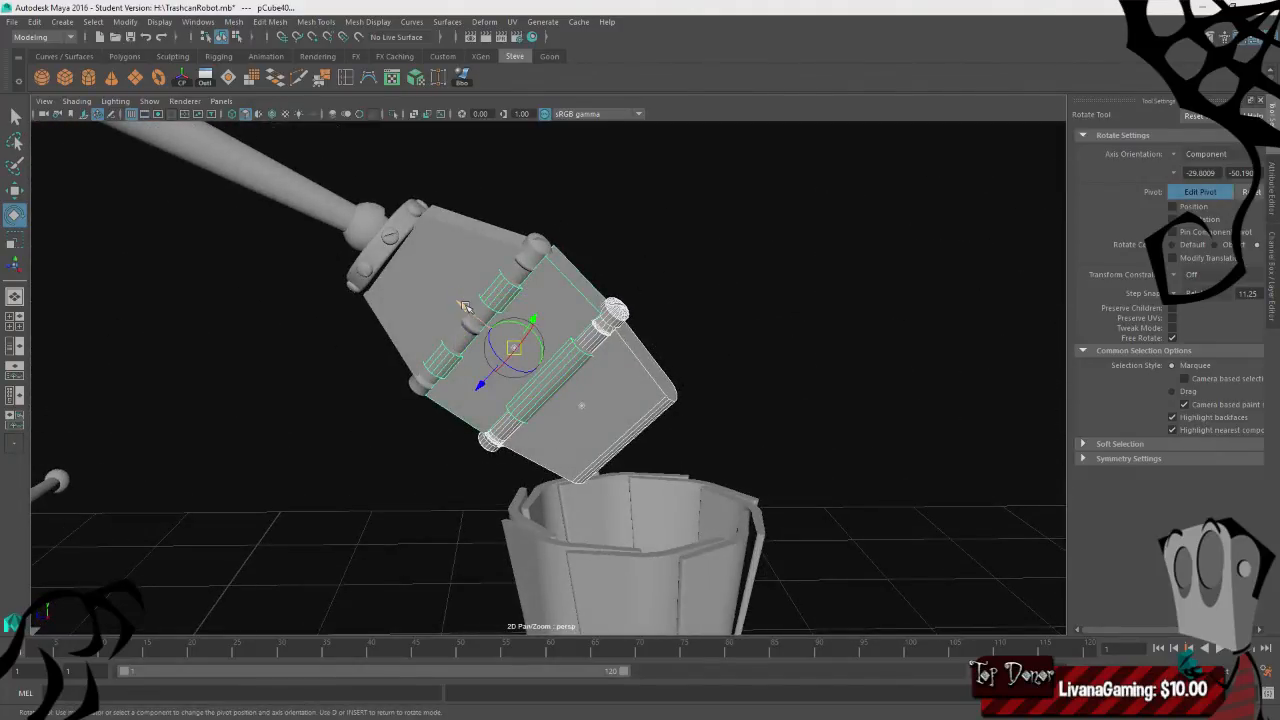
{"action": "left_click_drag", "start_coordinate": [463, 304], "coordinate": [421, 276]}
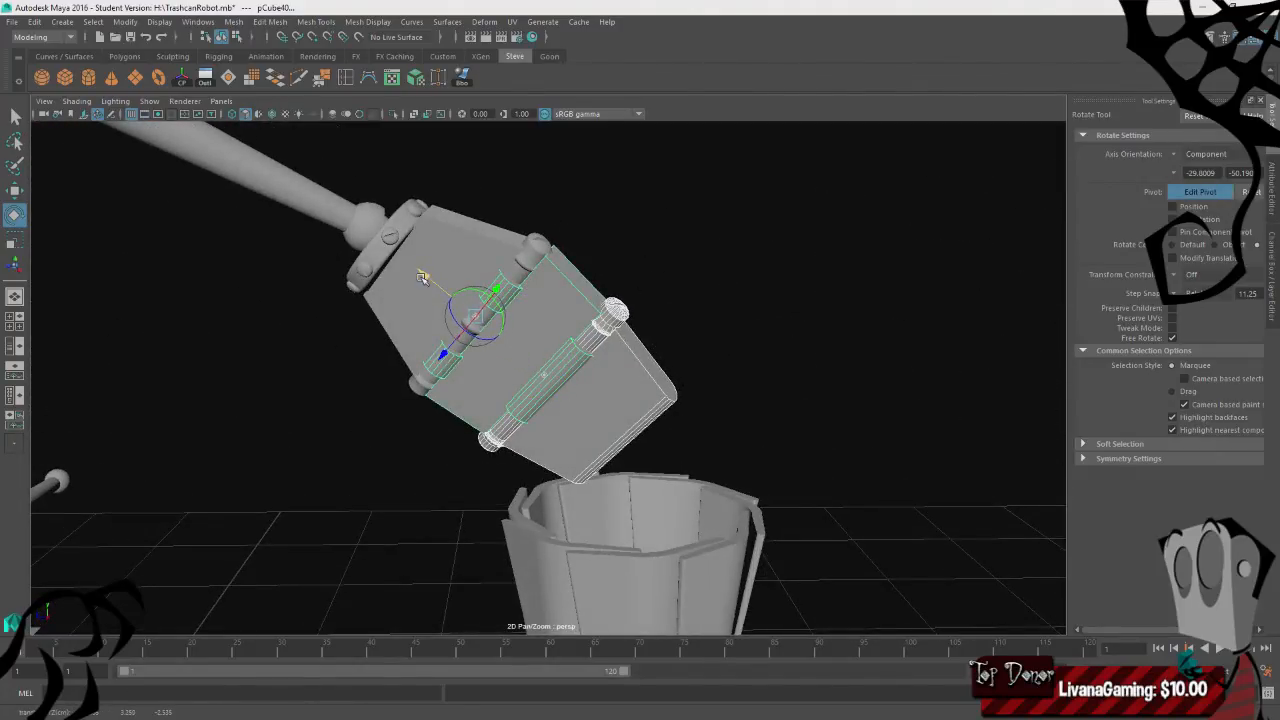
{"action": "left_click_drag", "start_coordinate": [666, 314], "coordinate": [561, 355], "text": "alt"}
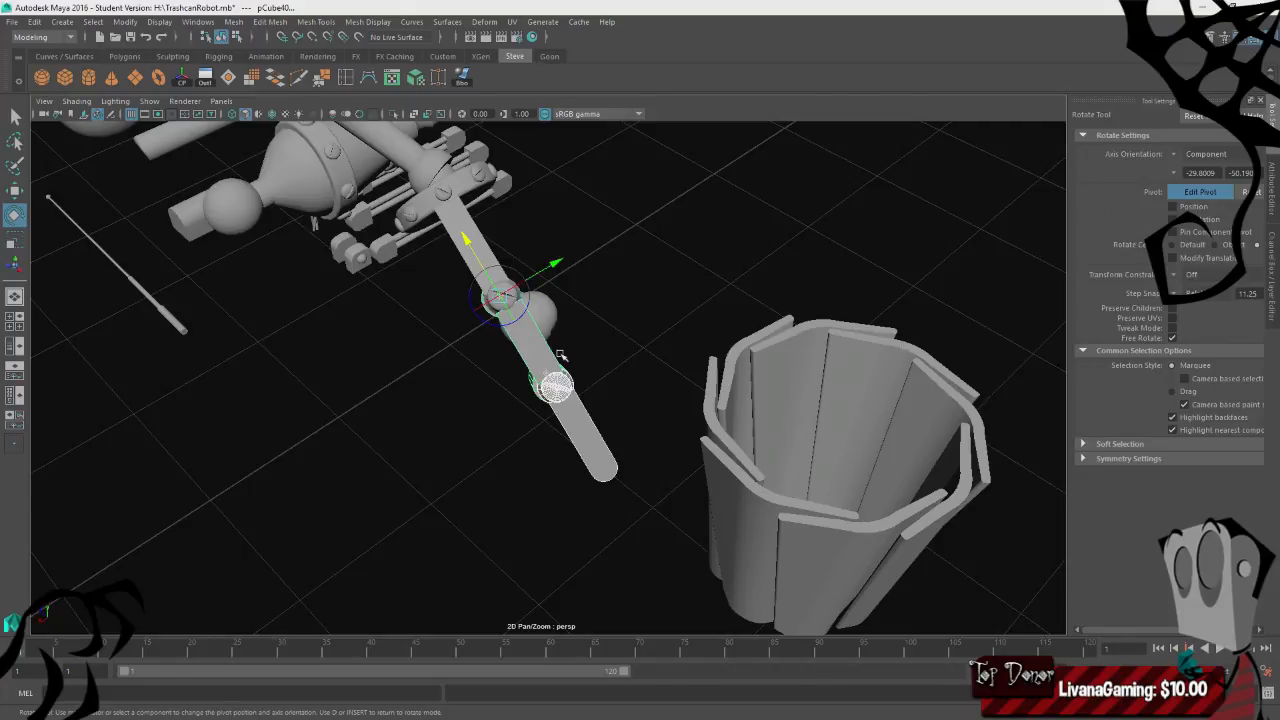
{"action": "key", "text": "d"}
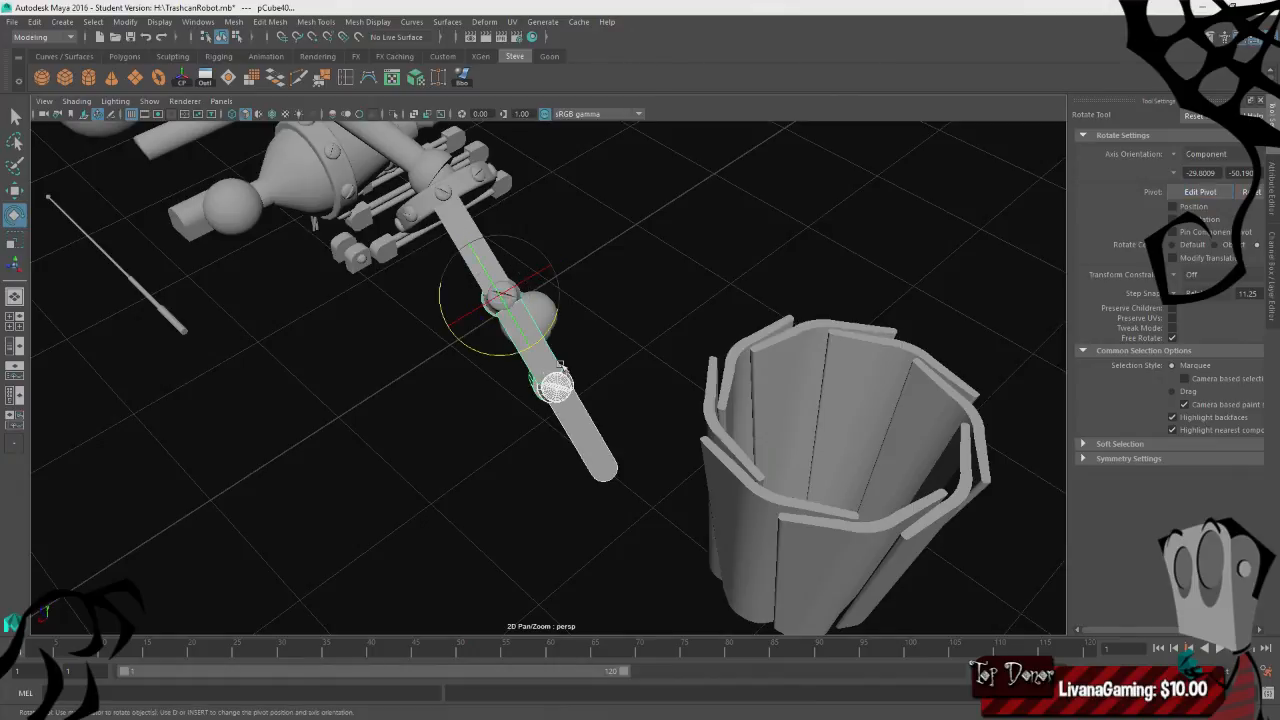
{"action": "left_click_drag", "start_coordinate": [552, 328], "coordinate": [524, 347]}
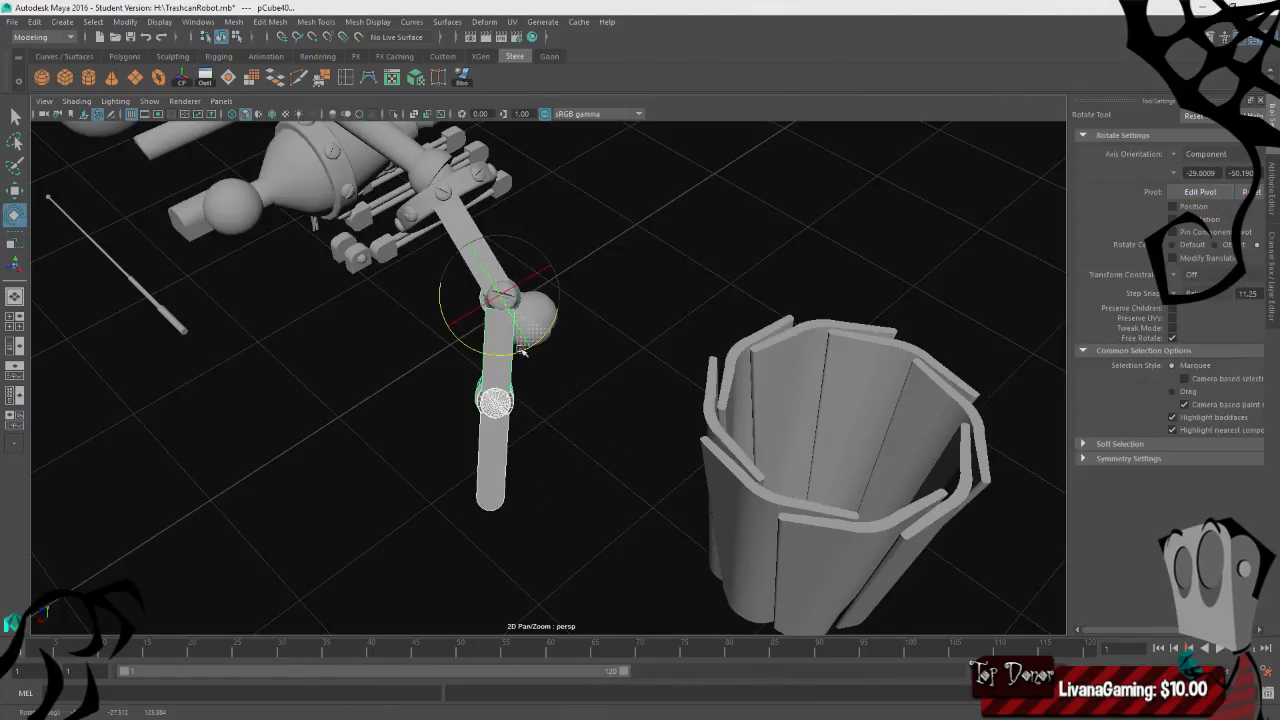
- Check the bent hand and save the scene, accepting the student version notice
{"action": "left_click_drag", "start_coordinate": [517, 418], "coordinate": [685, 440], "text": "alt"}
{"action": "scroll", "coordinate": [457, 391], "scroll_direction": "down", "scroll_amount": 8}
{"action": "scroll", "coordinate": [640, 415], "scroll_direction": "up", "scroll_amount": 7}
{"action": "key", "text": "w"}
{"action": "scroll", "coordinate": [572, 381], "scroll_direction": "down", "scroll_amount": 1}
{"action": "left_click_drag", "start_coordinate": [570, 382], "coordinate": [711, 245], "text": "alt"}
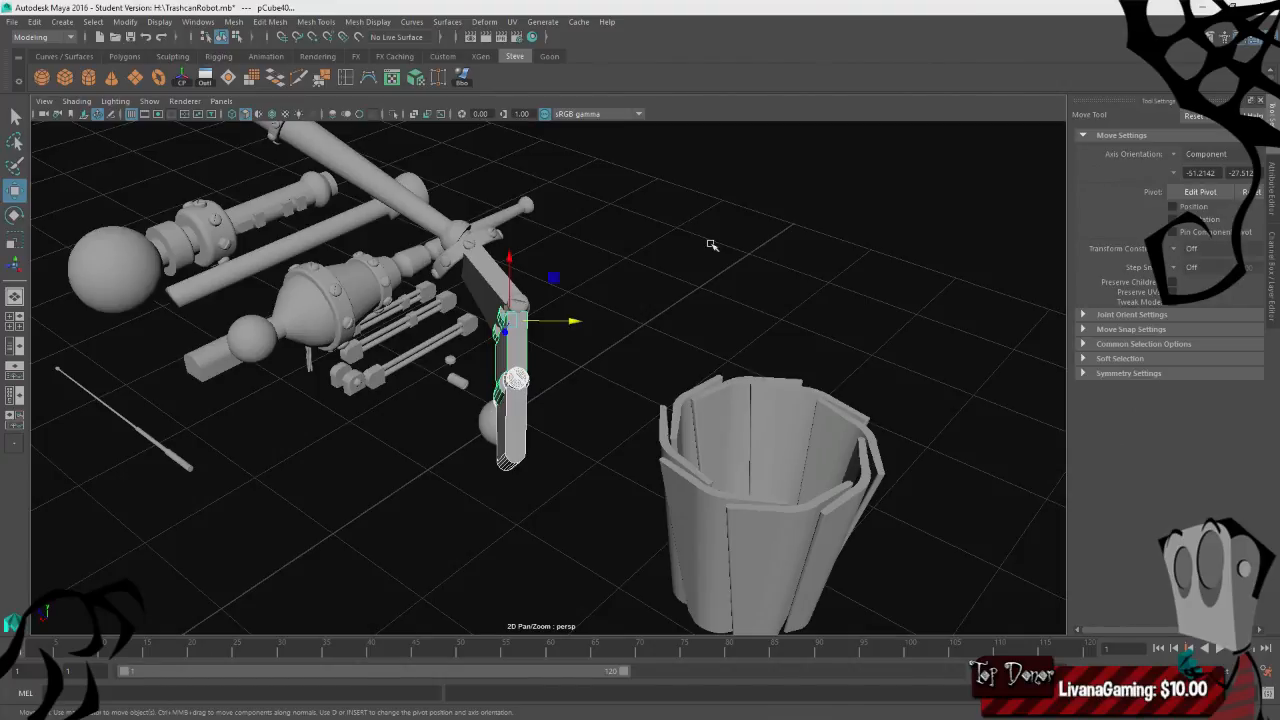
{"action": "key", "text": "ctrl+s"}
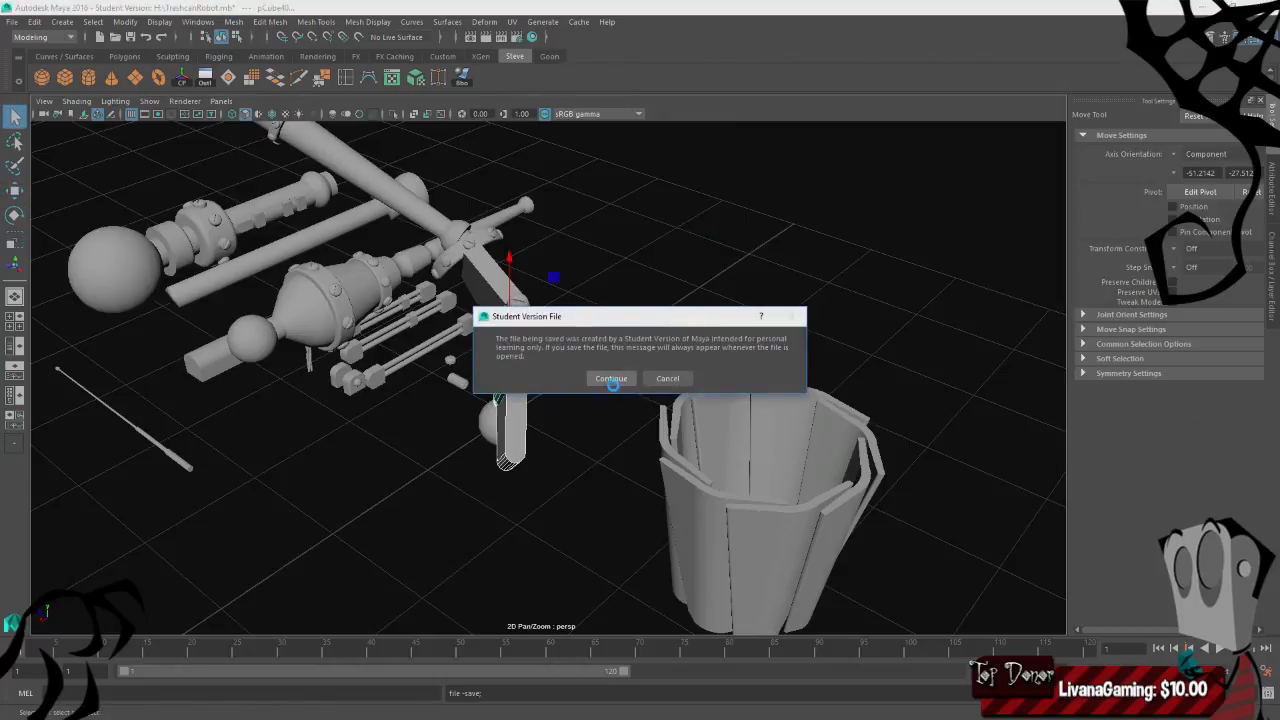
{"action": "left_click", "coordinate": [609, 378]}
- Rotate the outermost hand plate further inward about its hinge, then clear the selection
{"action": "left_click", "coordinate": [514, 422]}
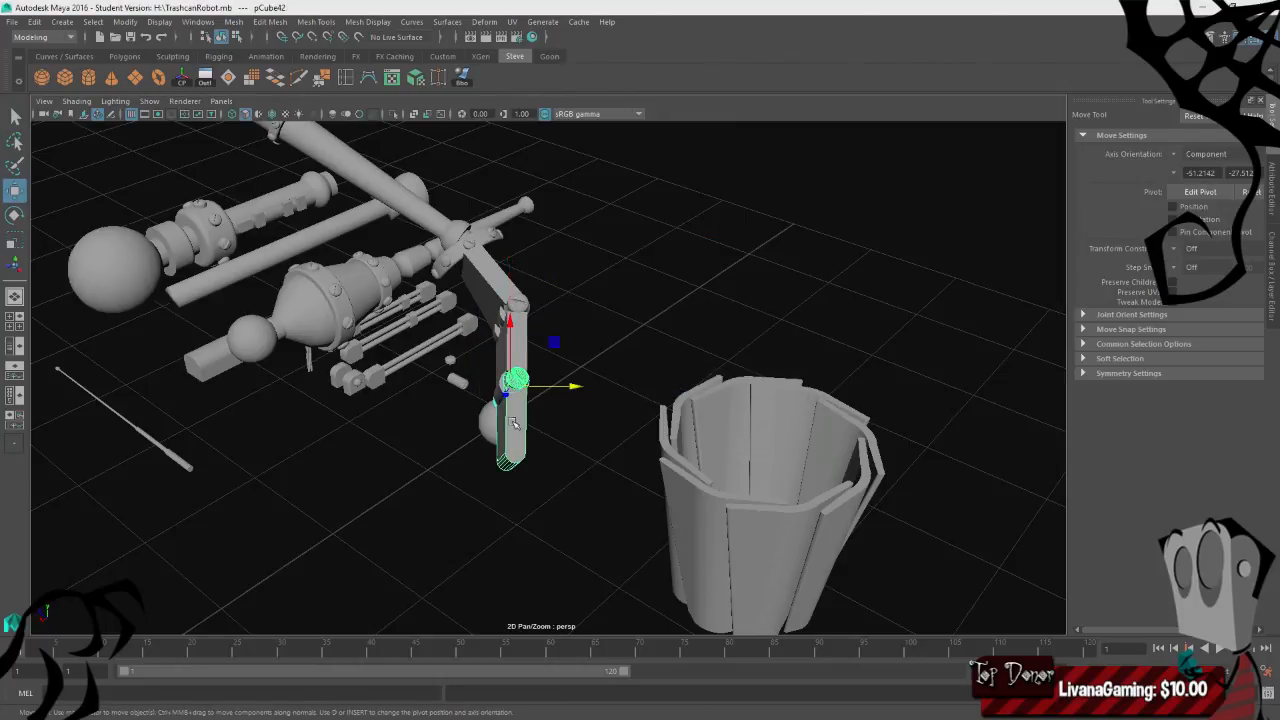
{"action": "left_click_drag", "start_coordinate": [520, 547], "coordinate": [517, 499], "text": "alt"}
{"action": "key", "text": "e"}
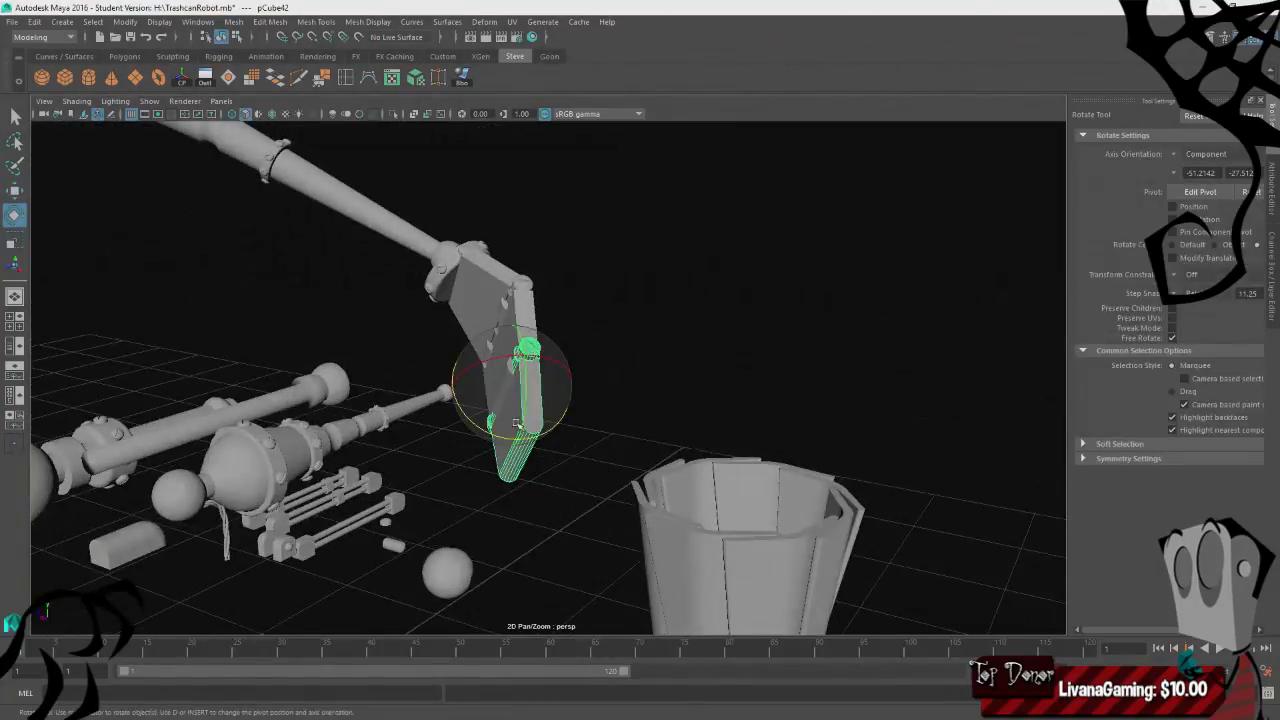
{"action": "left_click_drag", "start_coordinate": [516, 440], "coordinate": [466, 422]}
{"action": "left_click", "coordinate": [624, 512]}
{"action": "left_click_drag", "start_coordinate": [624, 512], "coordinate": [570, 528], "text": "alt"}
{"action": "right_click_drag", "start_coordinate": [570, 528], "coordinate": [440, 516], "text": "alt"}
{"action": "left_click_drag", "start_coordinate": [440, 516], "coordinate": [470, 490], "text": "alt"}
{"action": "middle_click_drag", "start_coordinate": [470, 490], "coordinate": [666, 528], "text": "alt"}
{"action": "left_click_drag", "start_coordinate": [666, 528], "coordinate": [477, 558], "text": "alt"}
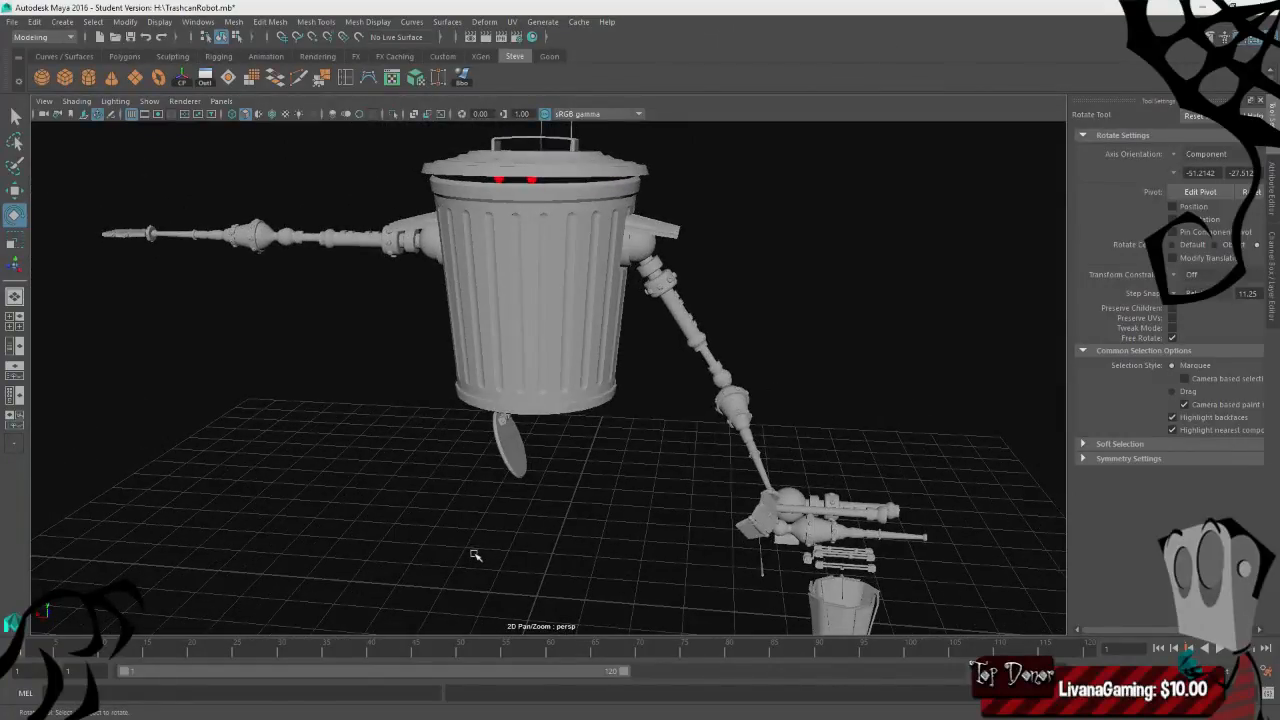
{"action": "left_click", "coordinate": [395, 243]}
{"action": "left_click_drag", "start_coordinate": [395, 243], "coordinate": [400, 362], "text": "alt"}
{"action": "key", "text": "w"}
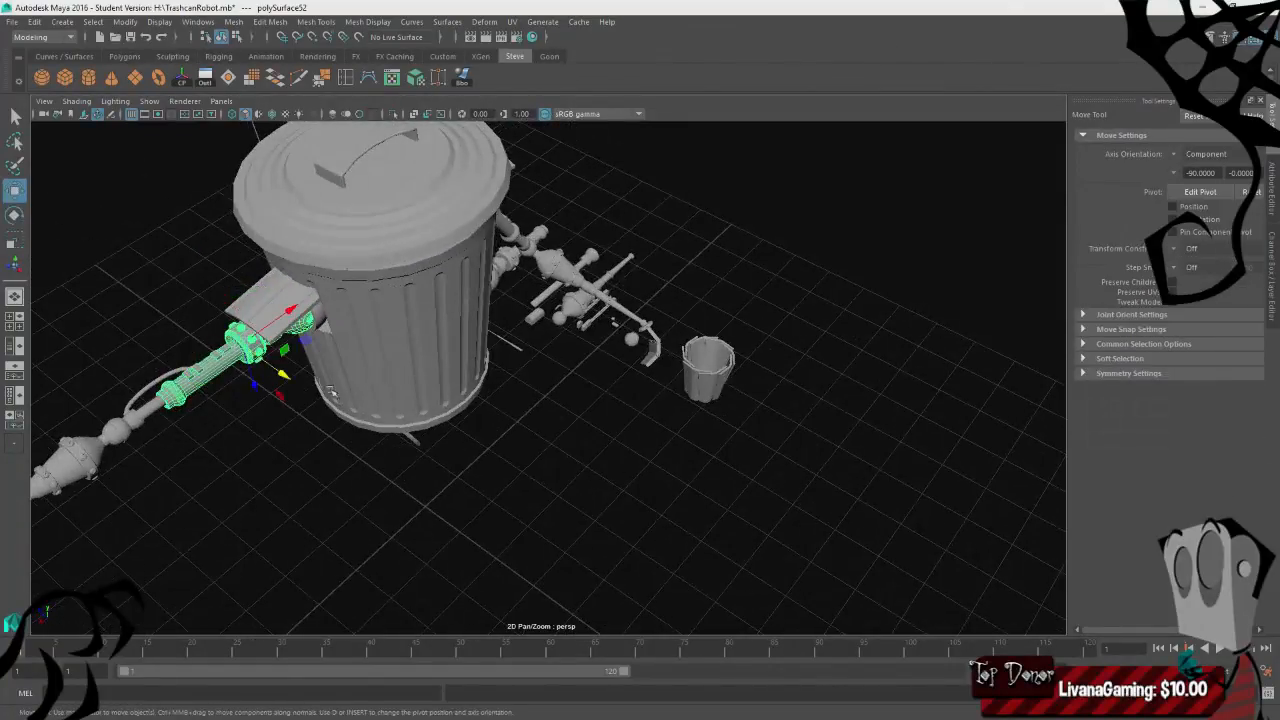
{"action": "right_click_drag", "start_coordinate": [335, 392], "coordinate": [393, 403], "text": "alt"}
{"action": "left_click_drag", "start_coordinate": [393, 403], "coordinate": [350, 362], "text": "alt"}
{"action": "left_click", "coordinate": [333, 280], "text": "shift"}
{"action": "middle_click_drag", "start_coordinate": [330, 453], "coordinate": [433, 484], "text": "alt"}
{"action": "left_click", "coordinate": [287, 328]}
{"action": "left_click_drag", "start_coordinate": [217, 443], "coordinate": [306, 466], "text": "alt"}
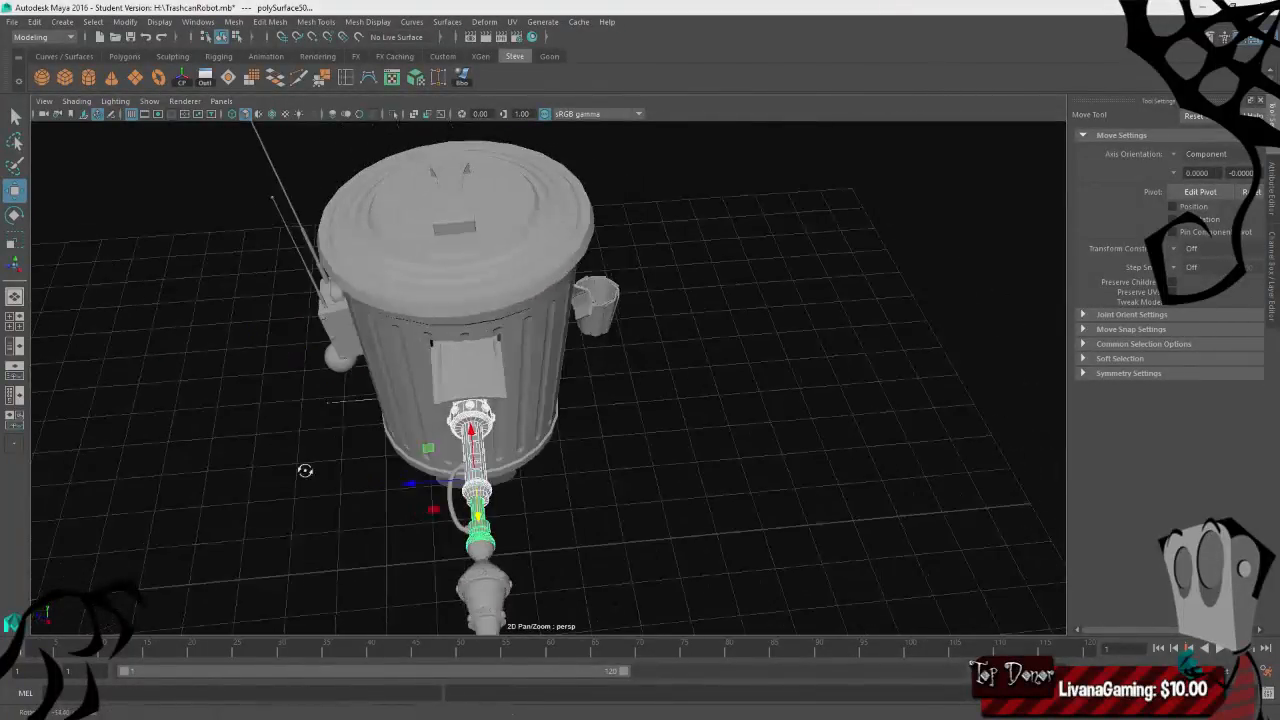
{"action": "left_click", "coordinate": [691, 503]}
- Select the curved hose on the straight arm and save the scene, accepting the student version notice
{"action": "left_click", "coordinate": [465, 485]}
{"action": "key", "text": "f"}
{"action": "left_click_drag", "start_coordinate": [560, 470], "coordinate": [677, 480], "text": "alt"}
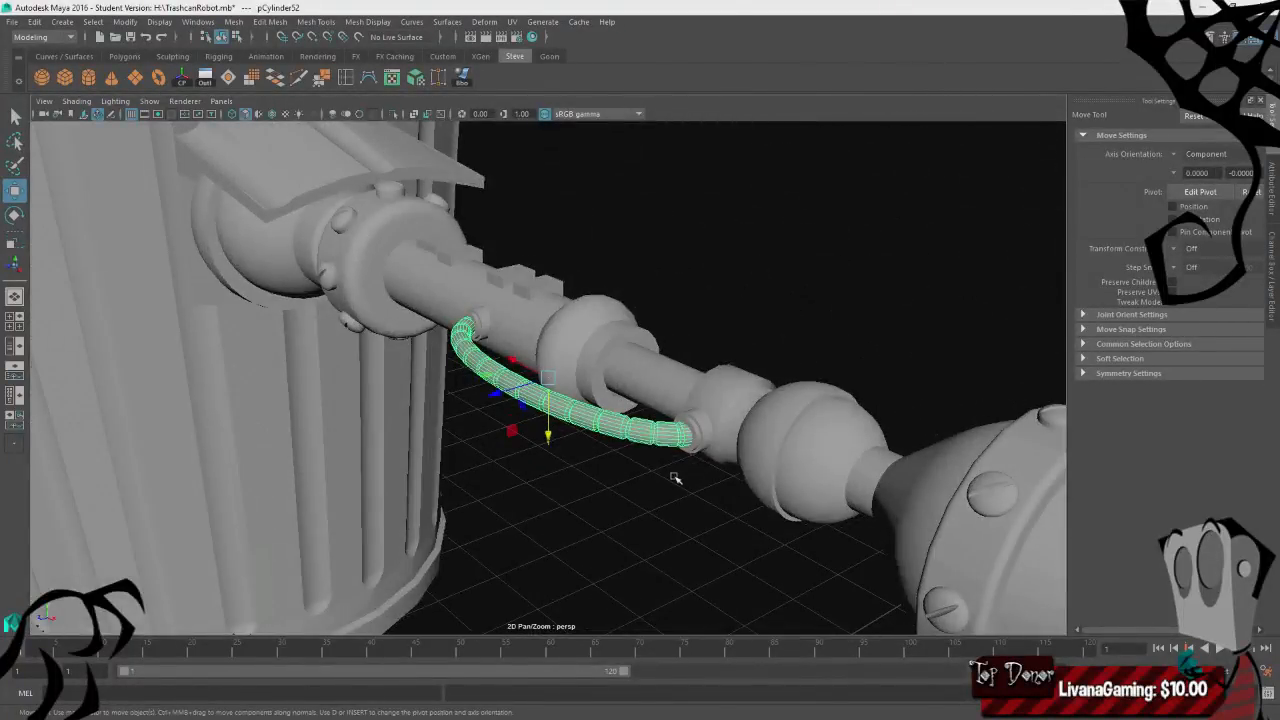
{"action": "key", "text": "ctrl+s"}
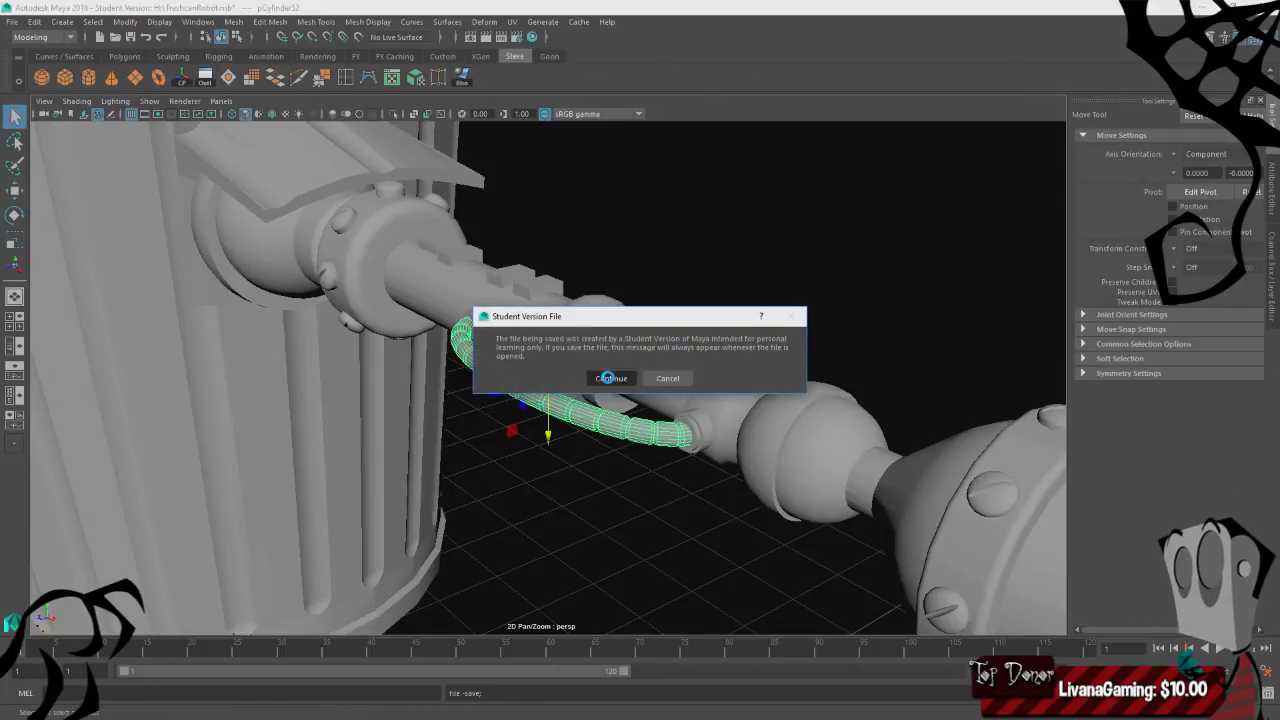
{"action": "left_click", "coordinate": [610, 378]}
{"action": "left_click_drag", "start_coordinate": [610, 378], "coordinate": [683, 369], "text": "alt"}
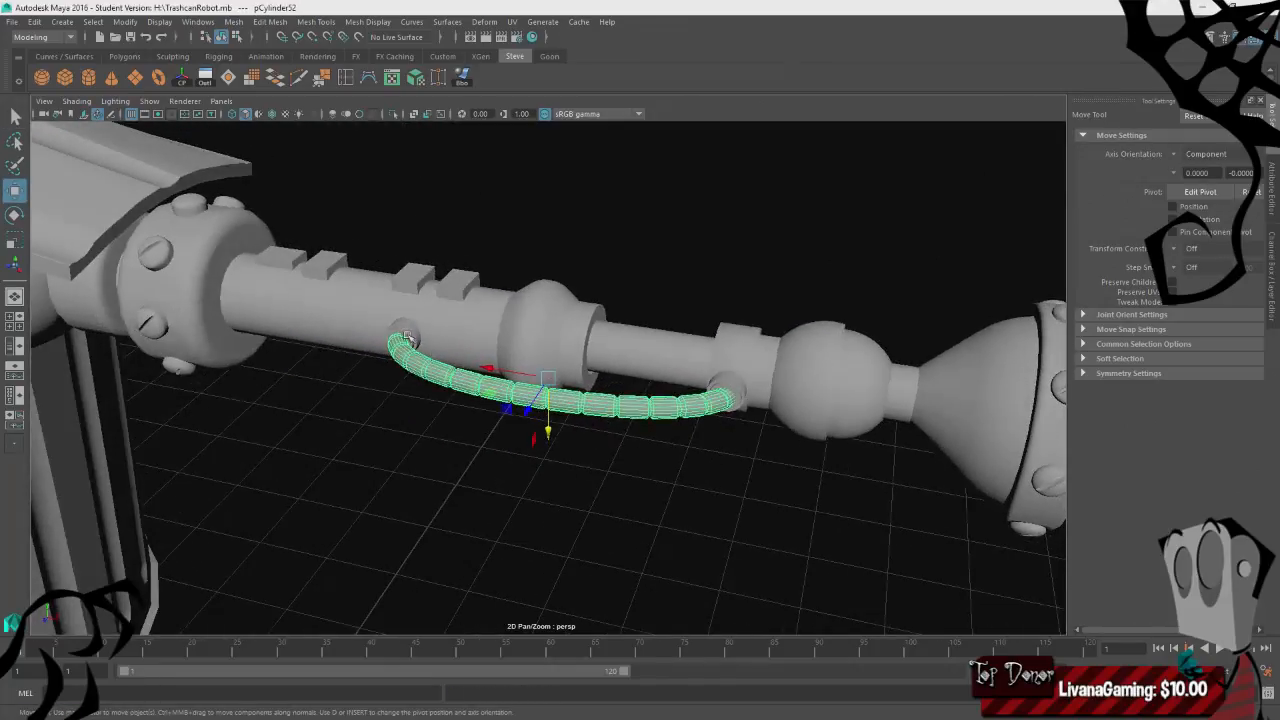
{"action": "left_click", "coordinate": [728, 377]}
{"action": "key", "text": "ctrl+s"}
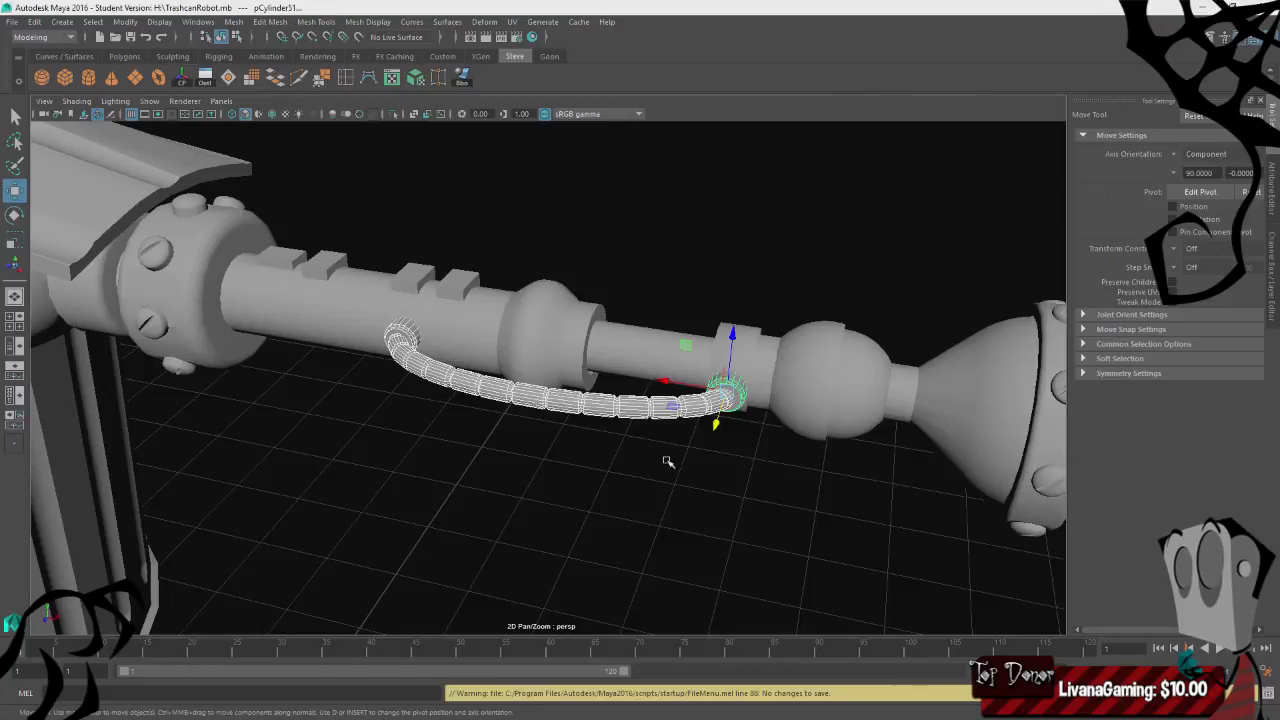
{"action": "left_click_drag", "start_coordinate": [613, 443], "coordinate": [531, 452], "text": "alt"}
{"action": "left_click", "coordinate": [846, 263]}
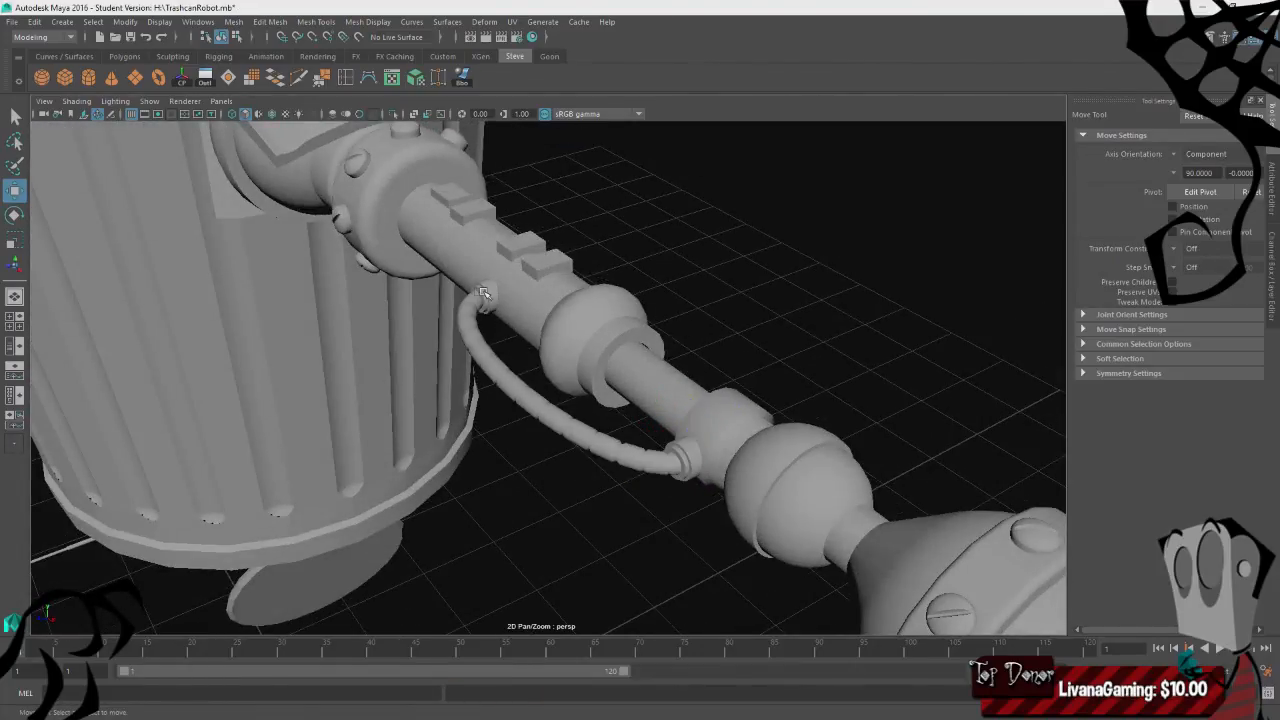
- Merge the curved hose and its two end connectors on the straight arm with a Boolean Union
{"action": "left_click", "coordinate": [484, 292]}
{"action": "left_click", "coordinate": [489, 350], "text": "shift"}
{"action": "left_click", "coordinate": [691, 466], "text": "shift"}
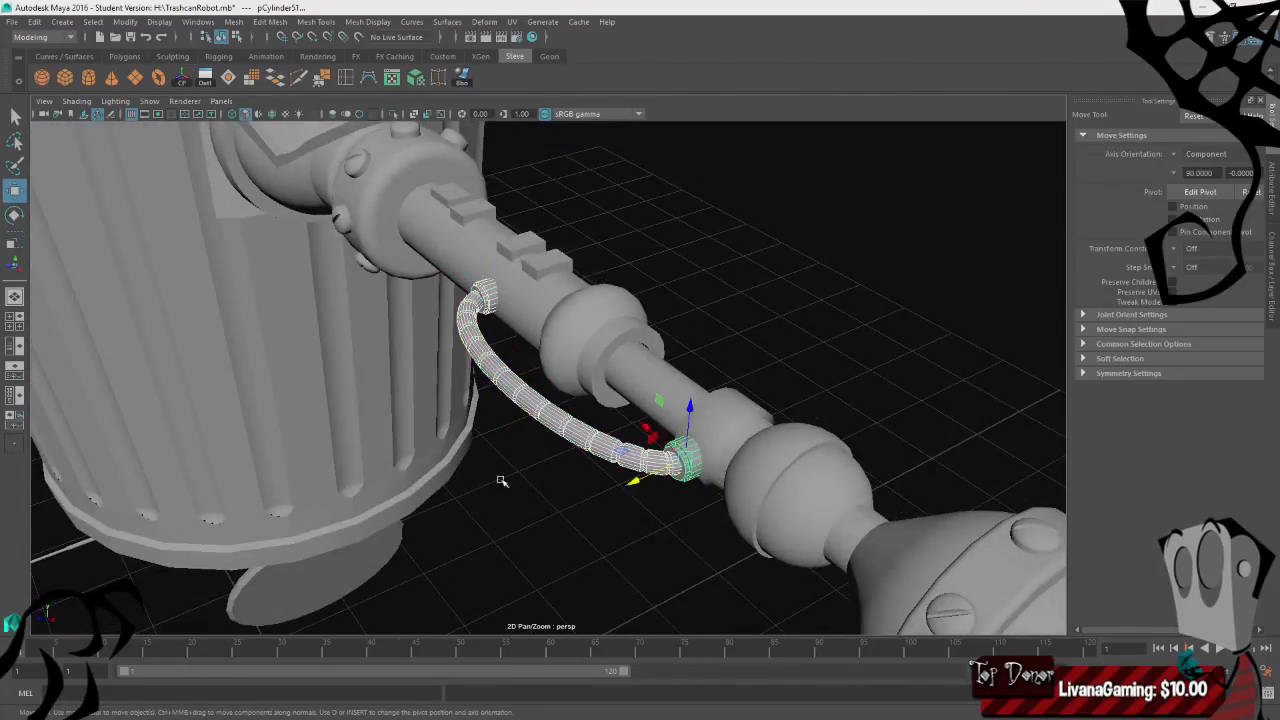
{"action": "left_click_drag", "start_coordinate": [501, 481], "coordinate": [500, 474], "text": "alt"}
{"action": "left_click", "coordinate": [235, 21]}
{"action": "mouse_move", "coordinate": [262, 56]}
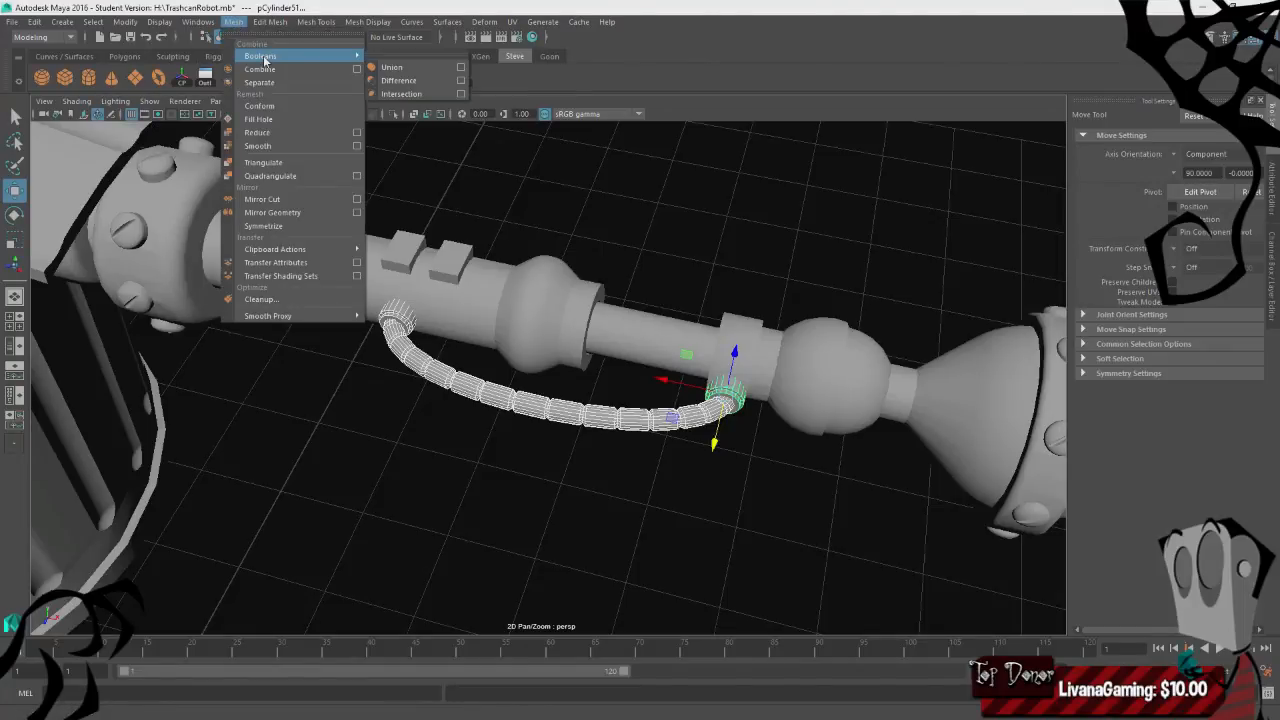
{"action": "left_click", "coordinate": [390, 67]}
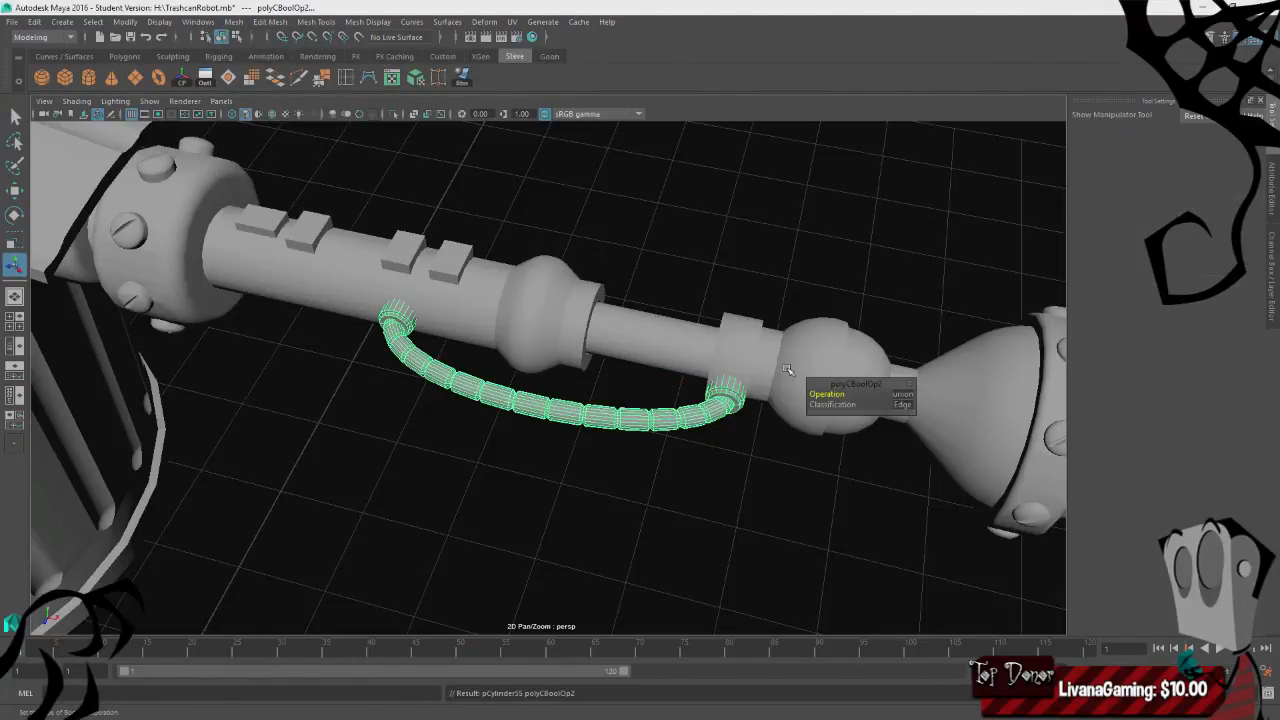
- Select all parts of the straight arm, from the shoulder ball and hose to the outermost hand plates
{"action": "left_click_drag", "start_coordinate": [478, 393], "coordinate": [628, 428], "text": "alt"}
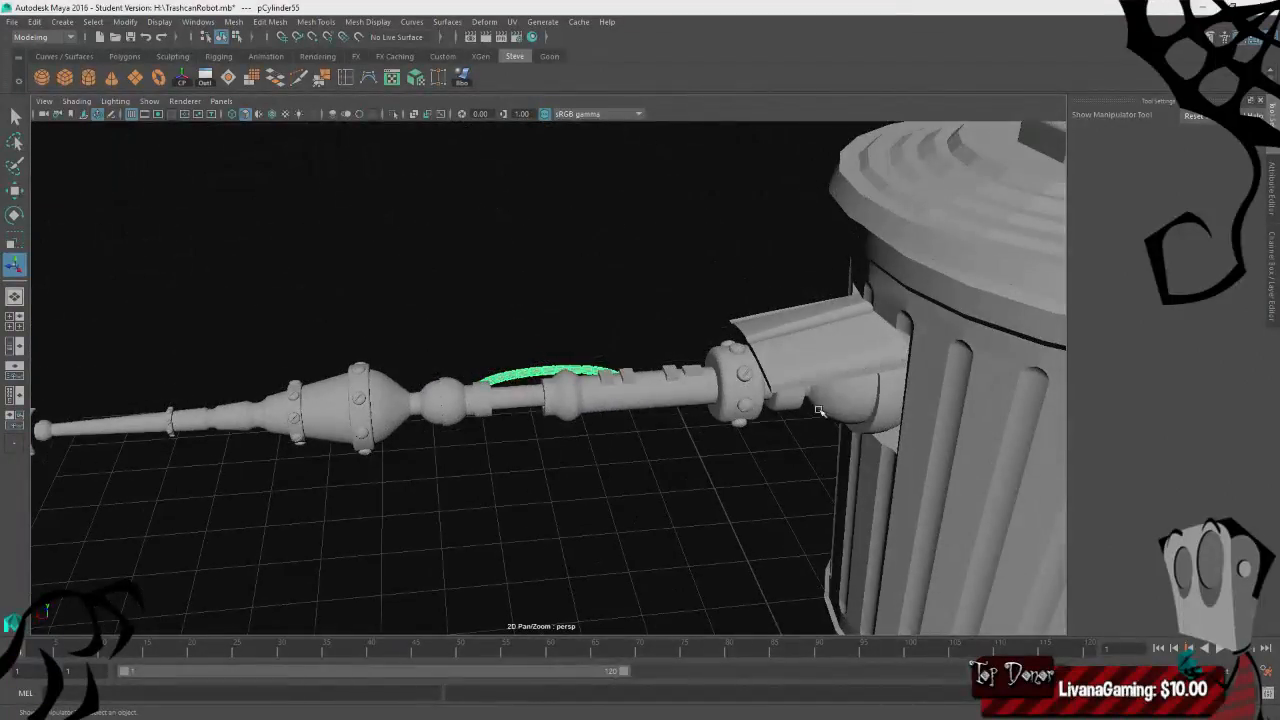
{"action": "left_click", "coordinate": [862, 396]}
{"action": "left_click", "coordinate": [890, 410]}
{"action": "left_click", "coordinate": [688, 400]}
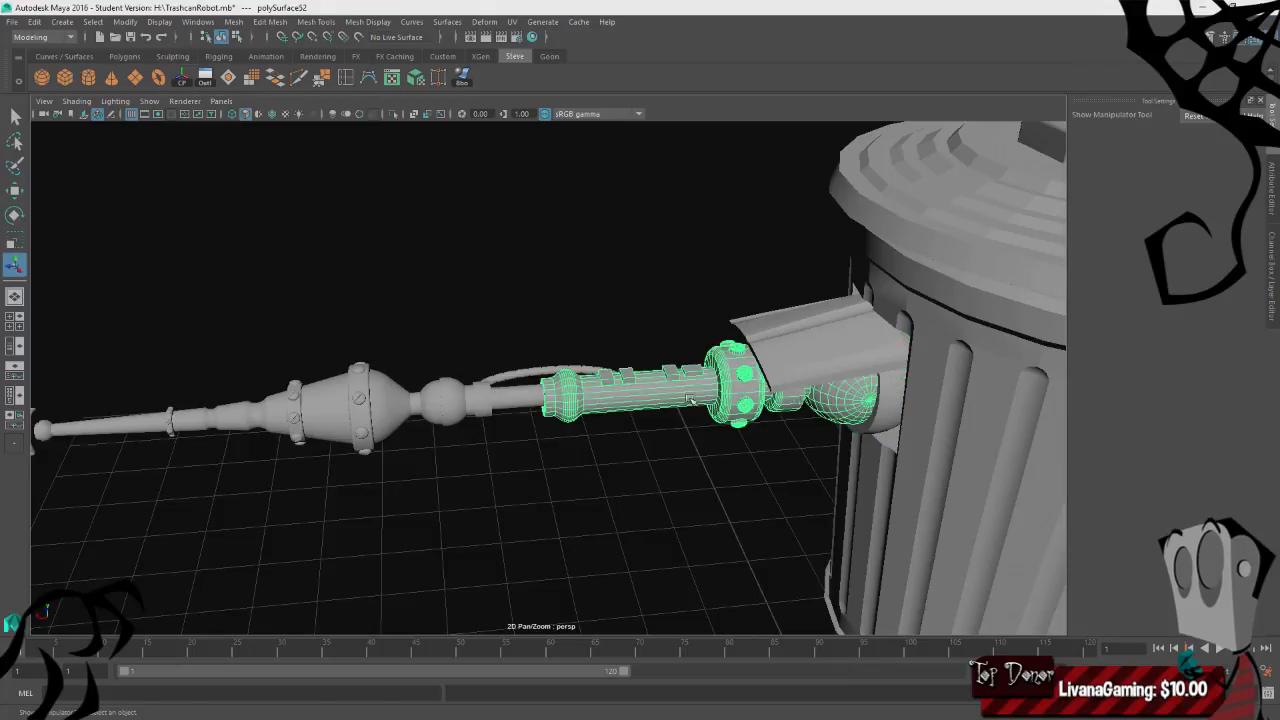
{"action": "left_click", "coordinate": [542, 366]}
{"action": "left_click", "coordinate": [455, 400]}
{"action": "left_click", "coordinate": [365, 420]}
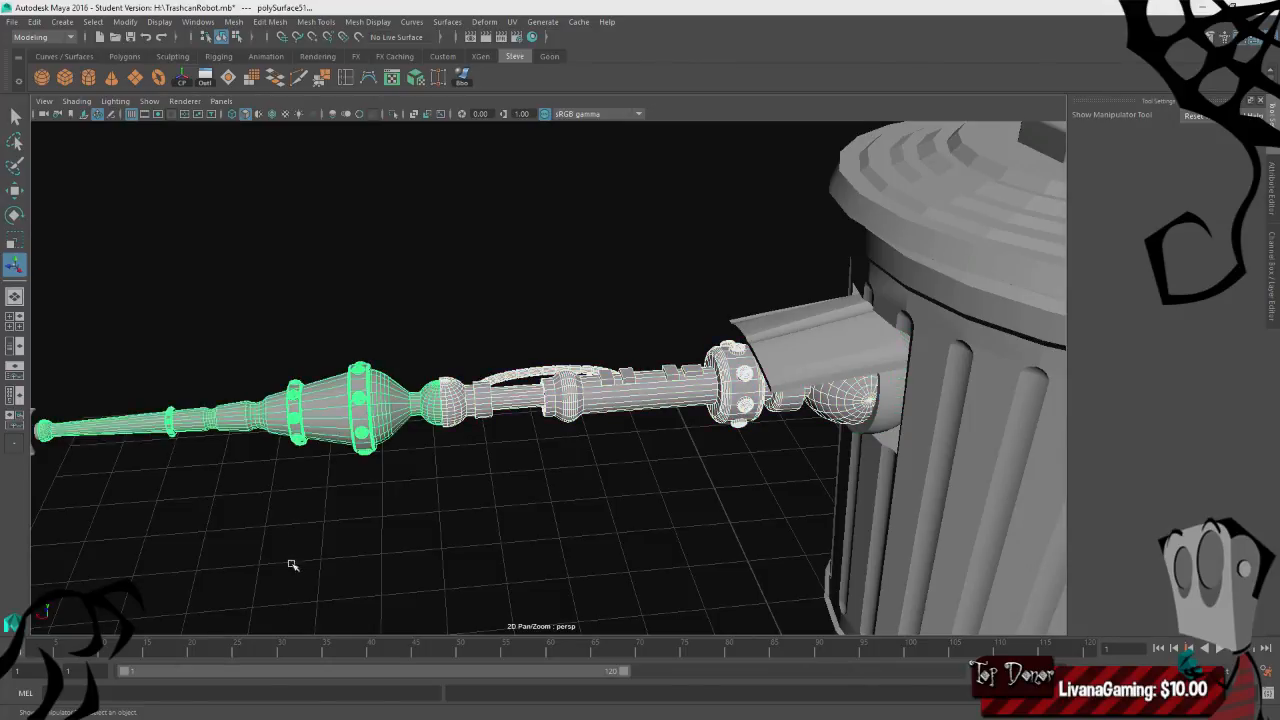
{"action": "key", "text": "f"}
{"action": "left_click", "coordinate": [365, 346]}
{"action": "left_click", "coordinate": [300, 372]}
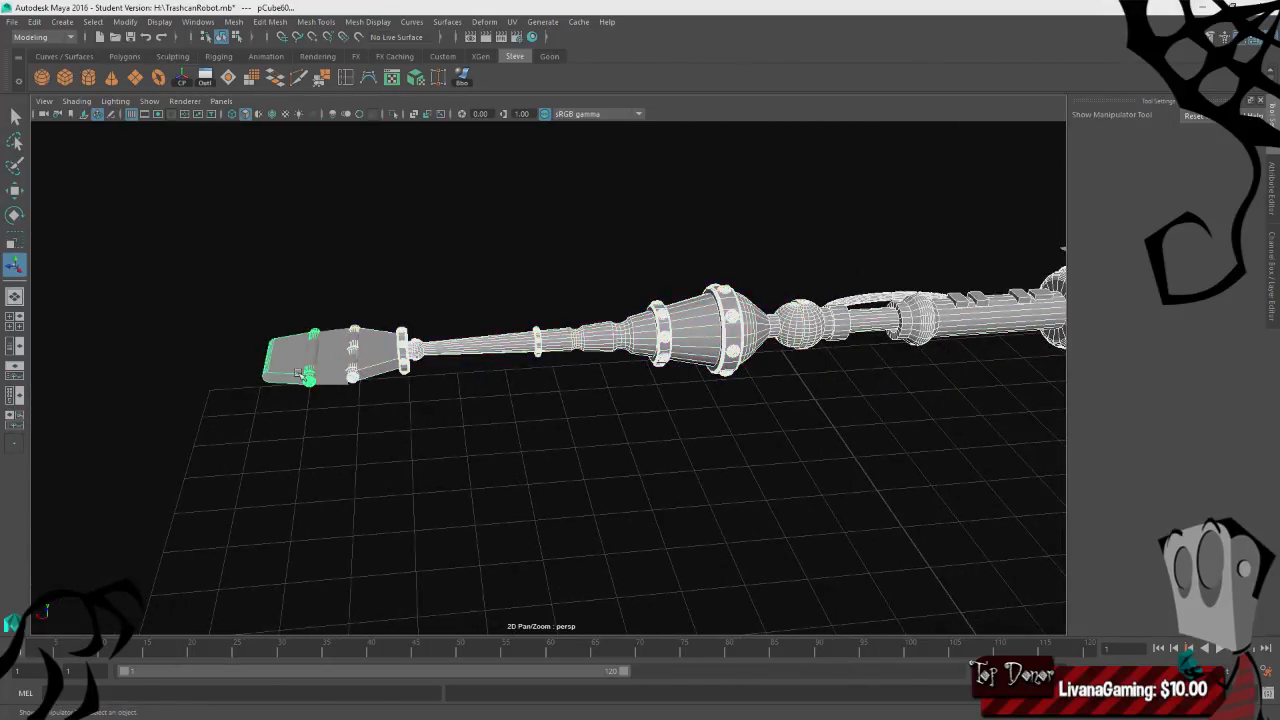
{"action": "left_click", "coordinate": [330, 369]}
- Move the pivot of the selected straight arm from the hand to the shoulder ball
{"action": "left_click_drag", "start_coordinate": [614, 517], "coordinate": [647, 441], "text": "alt"}
{"action": "scroll", "coordinate": [690, 468], "scroll_direction": "down", "scroll_amount": 5}
{"action": "middle_click_drag", "start_coordinate": [647, 443], "coordinate": [515, 441], "text": "alt"}
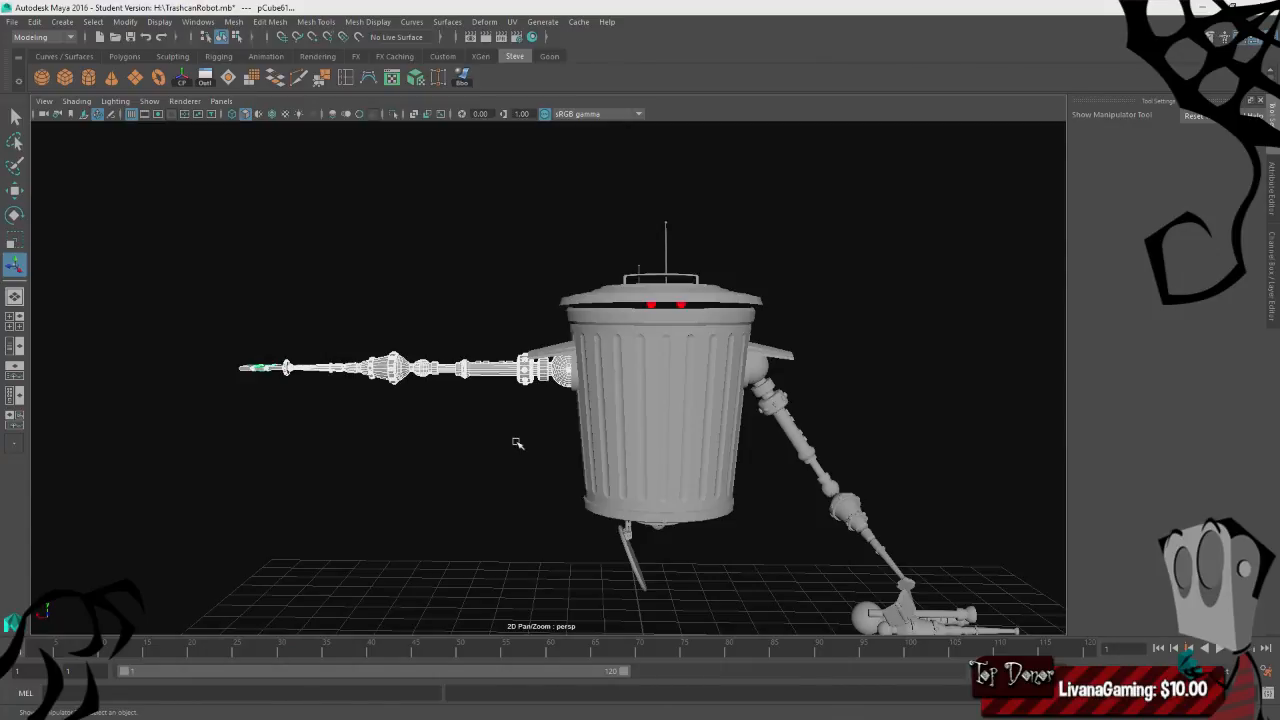
{"action": "scroll", "coordinate": [514, 440], "scroll_direction": "up", "scroll_amount": 5}
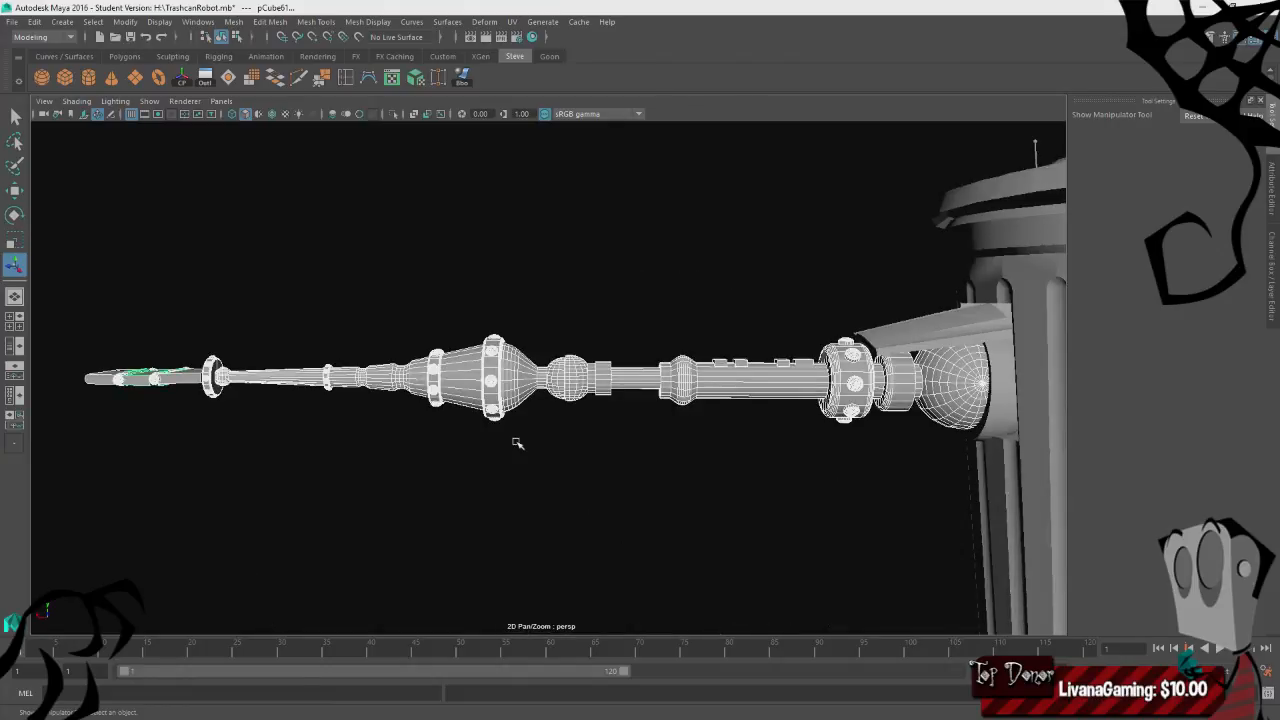
{"action": "scroll", "coordinate": [509, 423], "scroll_direction": "down", "scroll_amount": 8}
{"action": "middle_click_drag", "start_coordinate": [829, 497], "coordinate": [582, 448], "text": "alt"}
{"action": "left_click_drag", "start_coordinate": [582, 448], "coordinate": [456, 484], "text": "alt"}
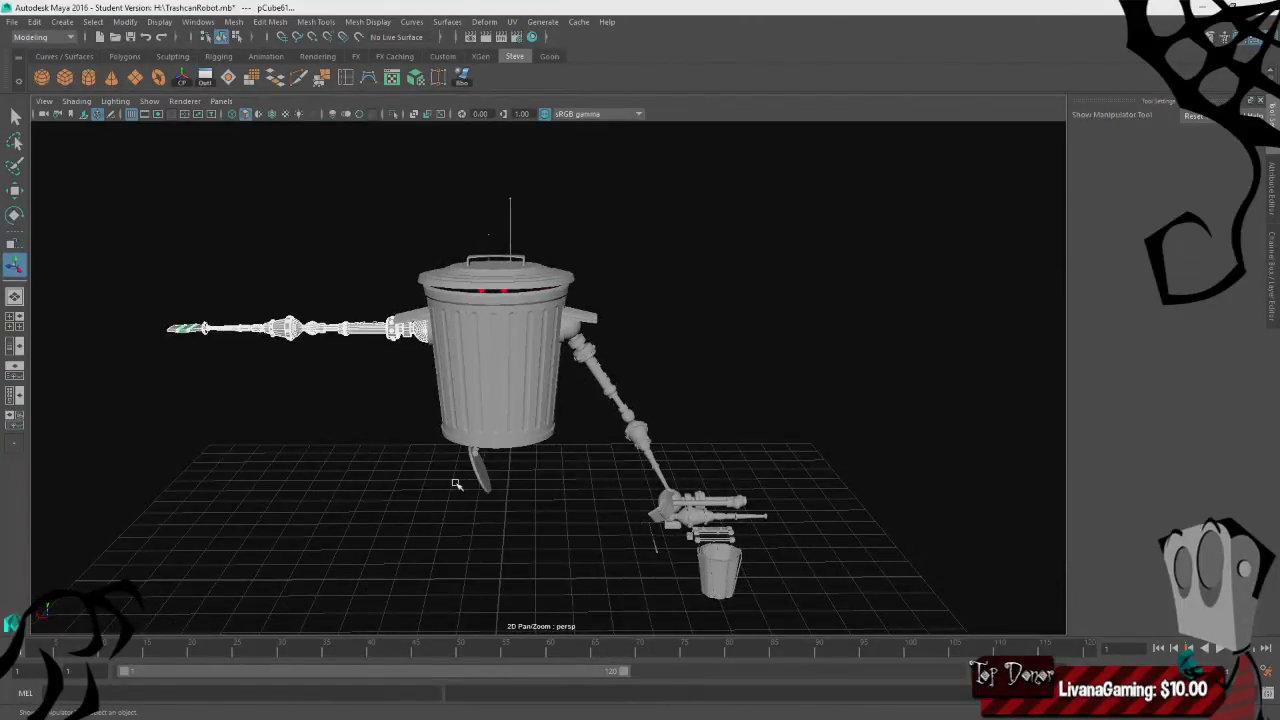
{"action": "key", "text": "w"}
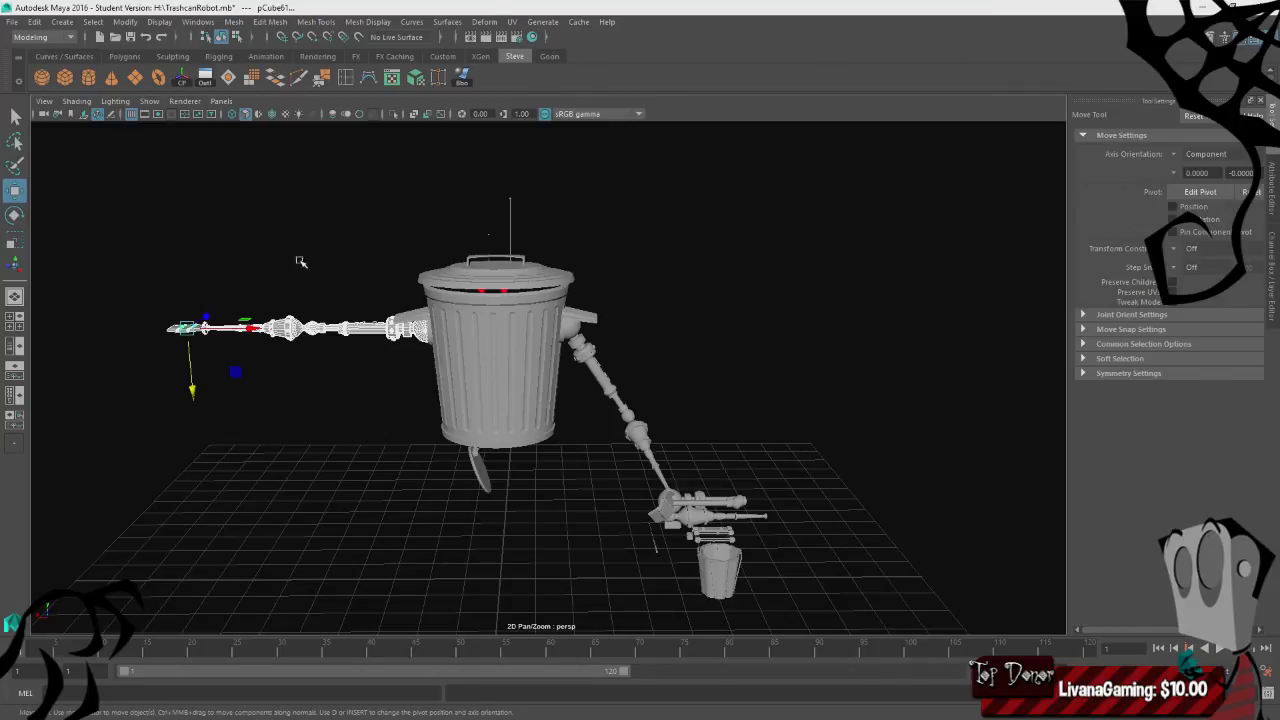
{"action": "key", "text": "r"}
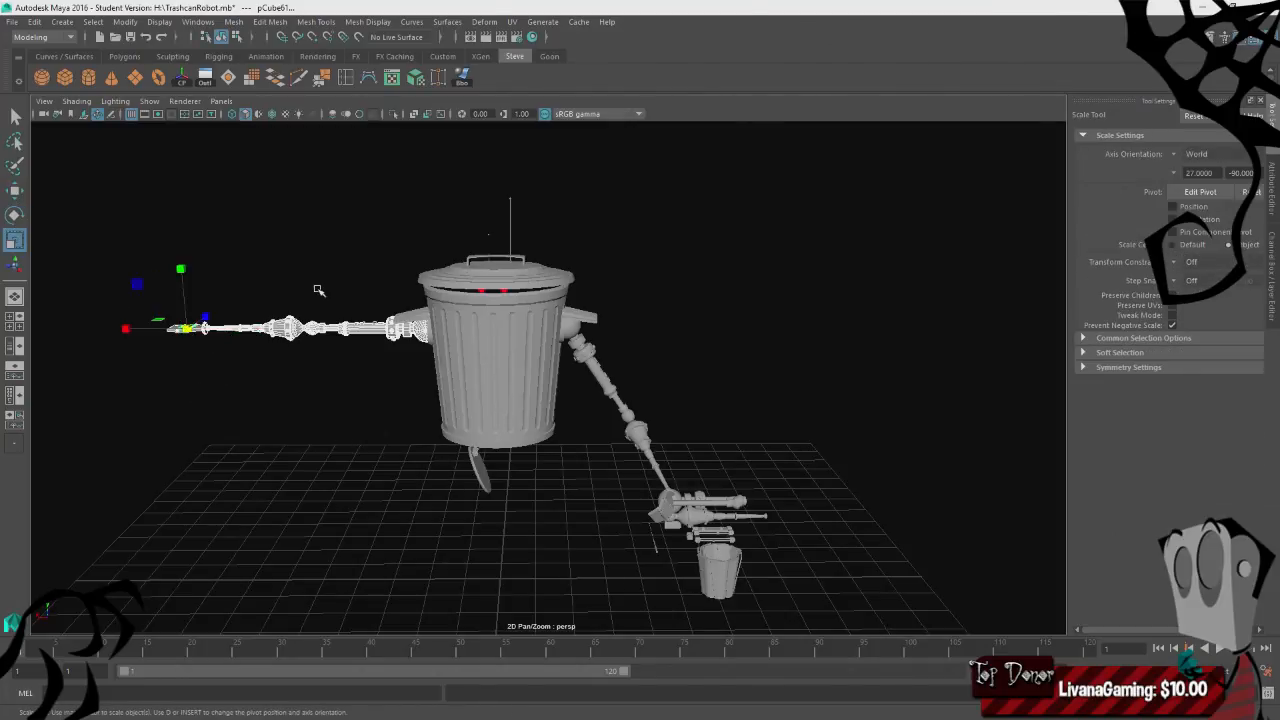
{"action": "key", "text": "w"}
{"action": "left_click_drag", "start_coordinate": [294, 410], "coordinate": [357, 420], "text": "alt"}
{"action": "key", "text": "d"}
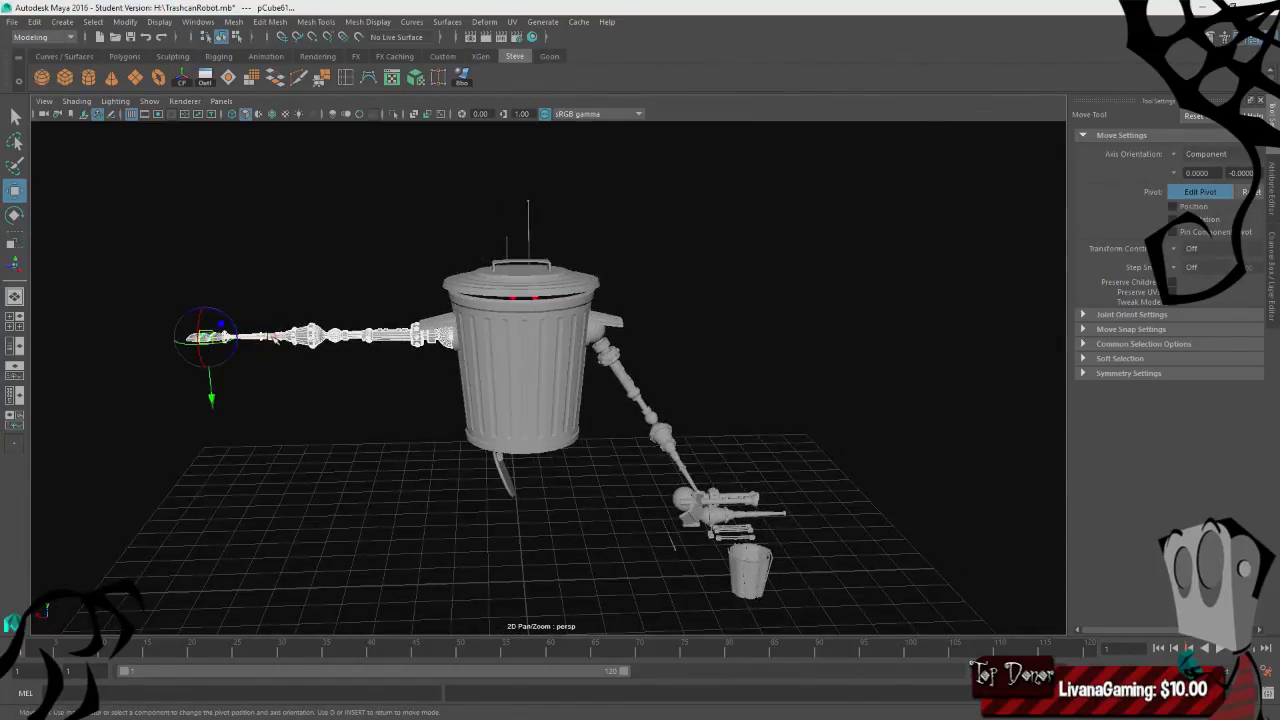
{"action": "left_click_drag", "start_coordinate": [274, 338], "coordinate": [519, 366]}
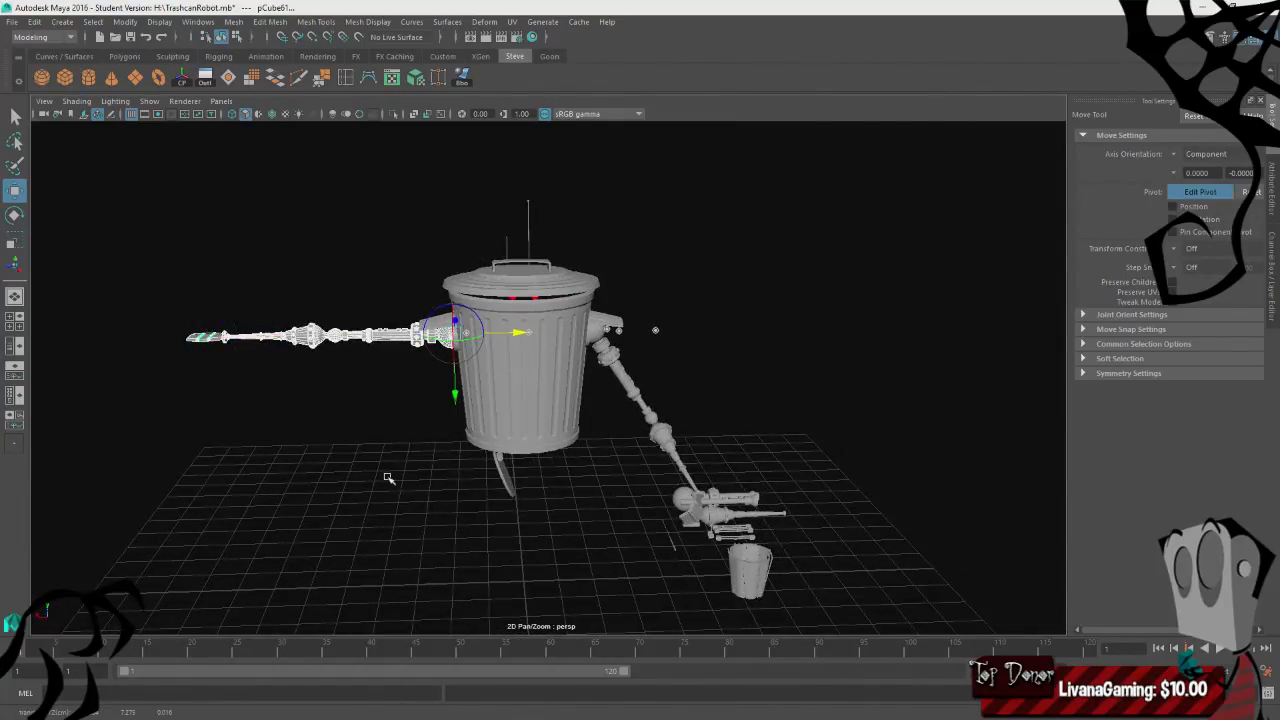
- Rotate the whole straight arm about the shoulder so it slopes downward and back behind the trash can body
{"action": "key", "text": "e"}
{"action": "left_click_drag", "start_coordinate": [374, 491], "coordinate": [612, 351], "text": "alt"}
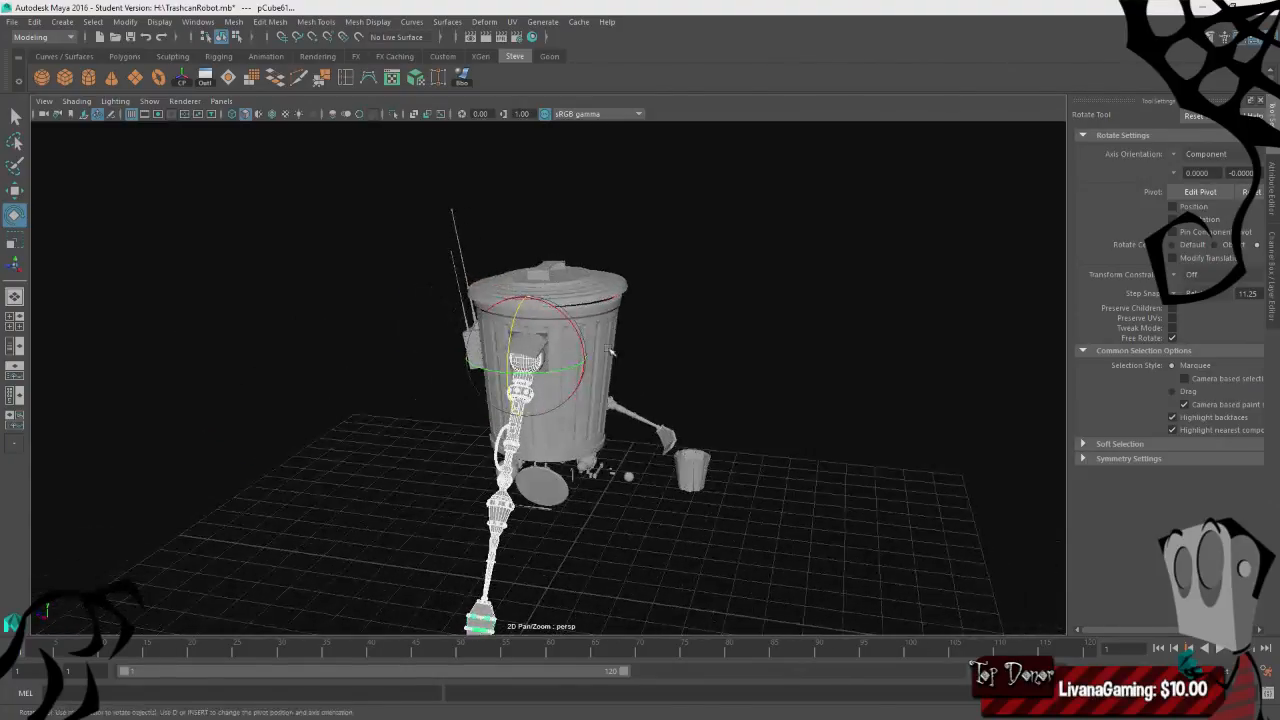
{"action": "left_click_drag", "start_coordinate": [548, 318], "coordinate": [516, 366]}
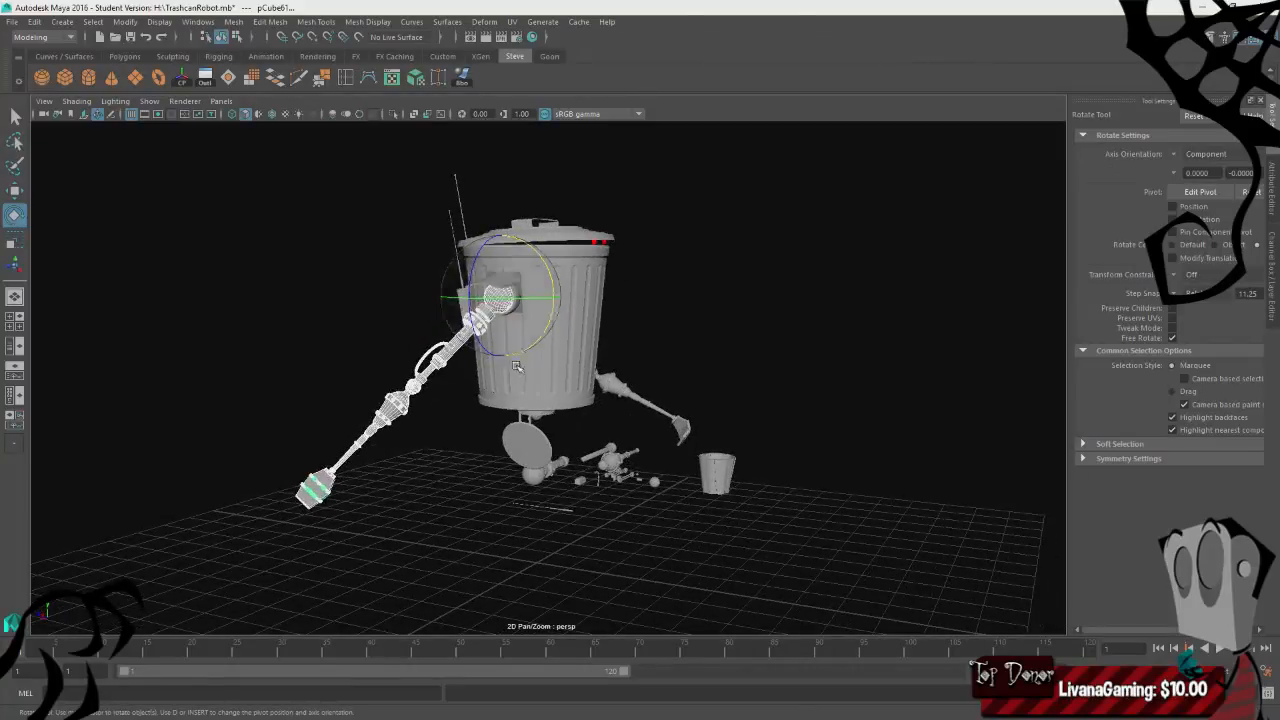
{"action": "scroll", "coordinate": [489, 402], "scroll_direction": "up", "scroll_amount": 2}
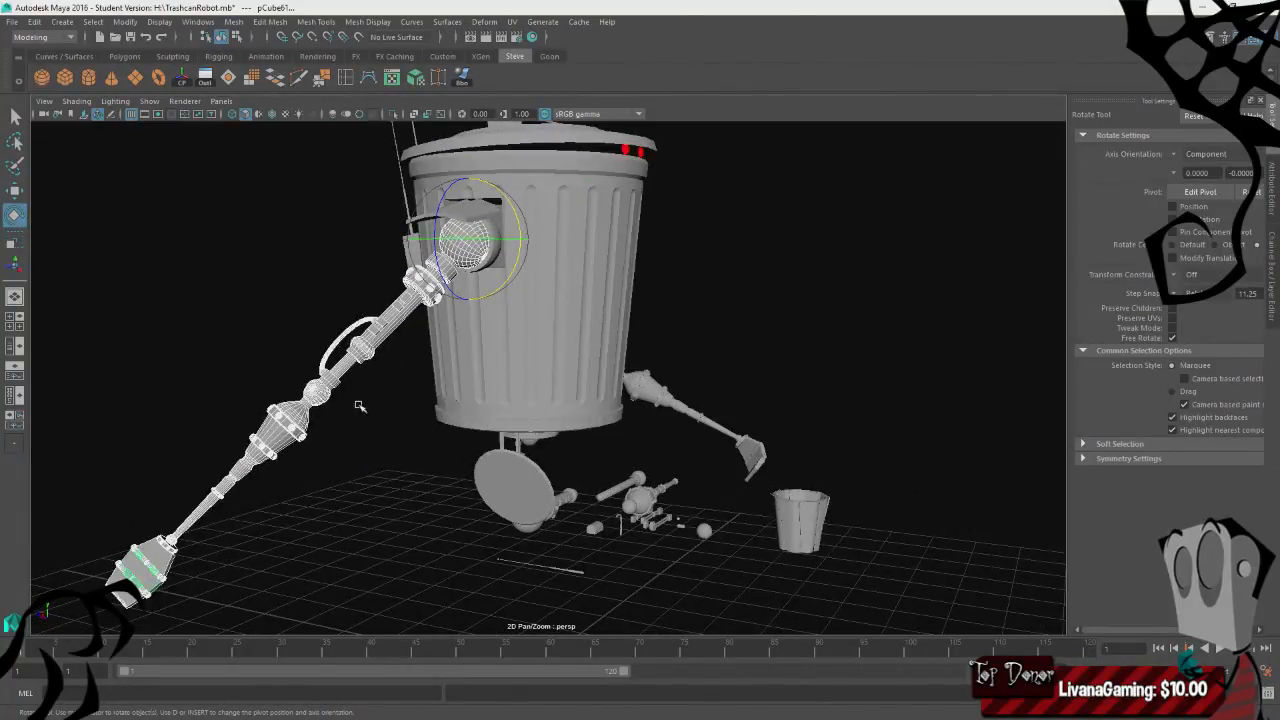
{"action": "key", "text": "w"}
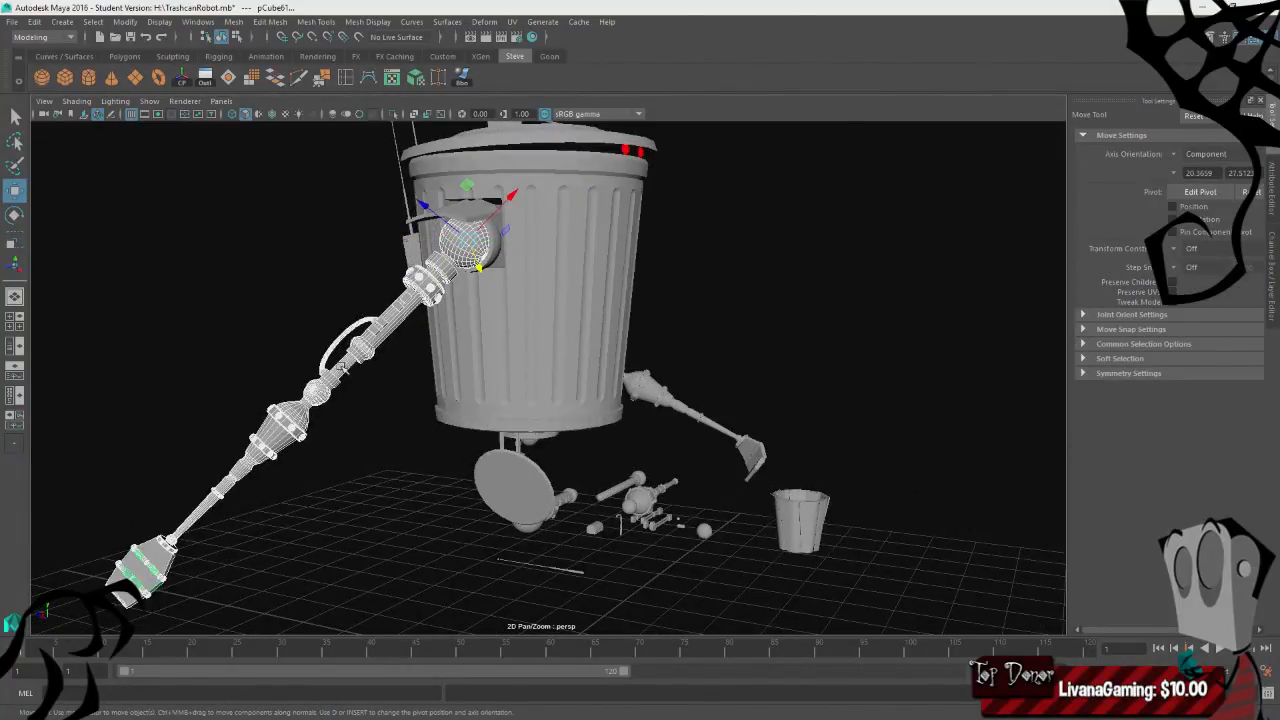
- Select the forearm and hand from the elbow ball down to the plates and rotate them about an elbow pivot until nearly vertical
{"action": "left_click", "coordinate": [312, 392]}
{"action": "left_click", "coordinate": [292, 418]}
{"action": "middle_click_drag", "start_coordinate": [378, 474], "coordinate": [380, 384], "text": "alt"}
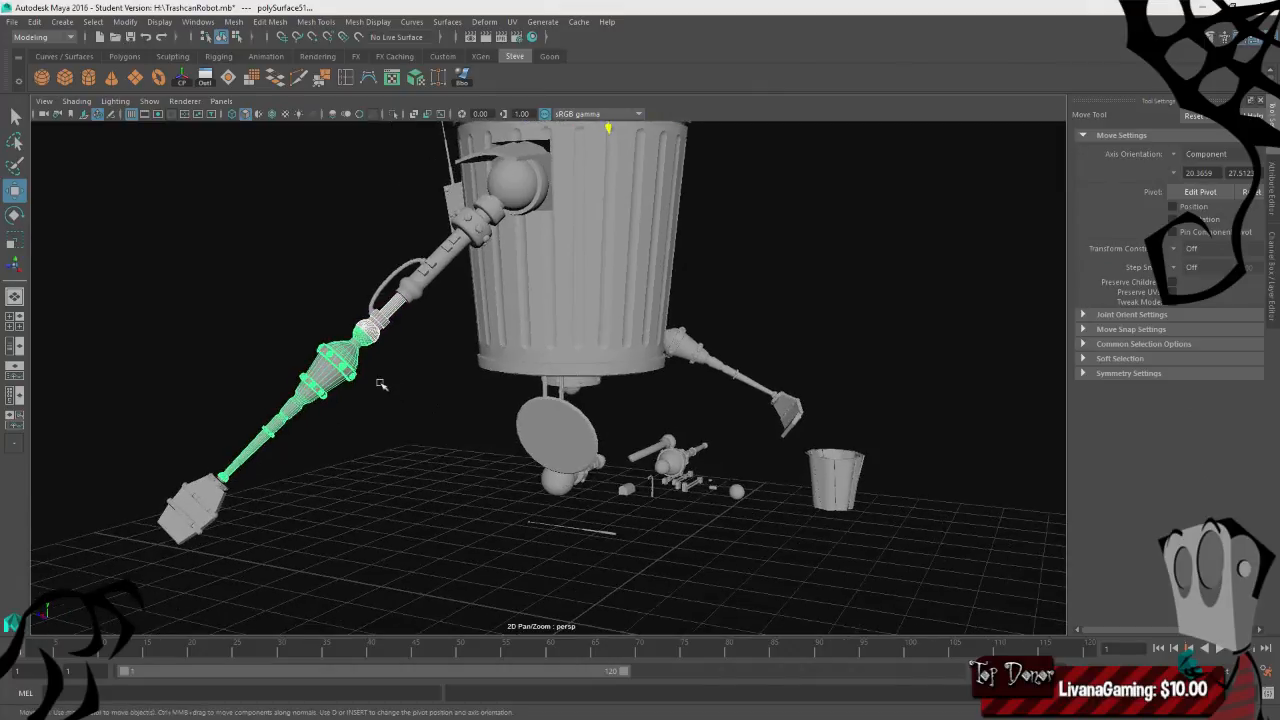
{"action": "left_click", "coordinate": [214, 496], "text": "shift"}
{"action": "left_click", "coordinate": [197, 510], "text": "shift"}
{"action": "left_click", "coordinate": [184, 524], "text": "shift"}
{"action": "key", "text": "d"}
{"action": "left_click_drag", "start_coordinate": [463, 299], "coordinate": [420, 506], "text": "alt"}
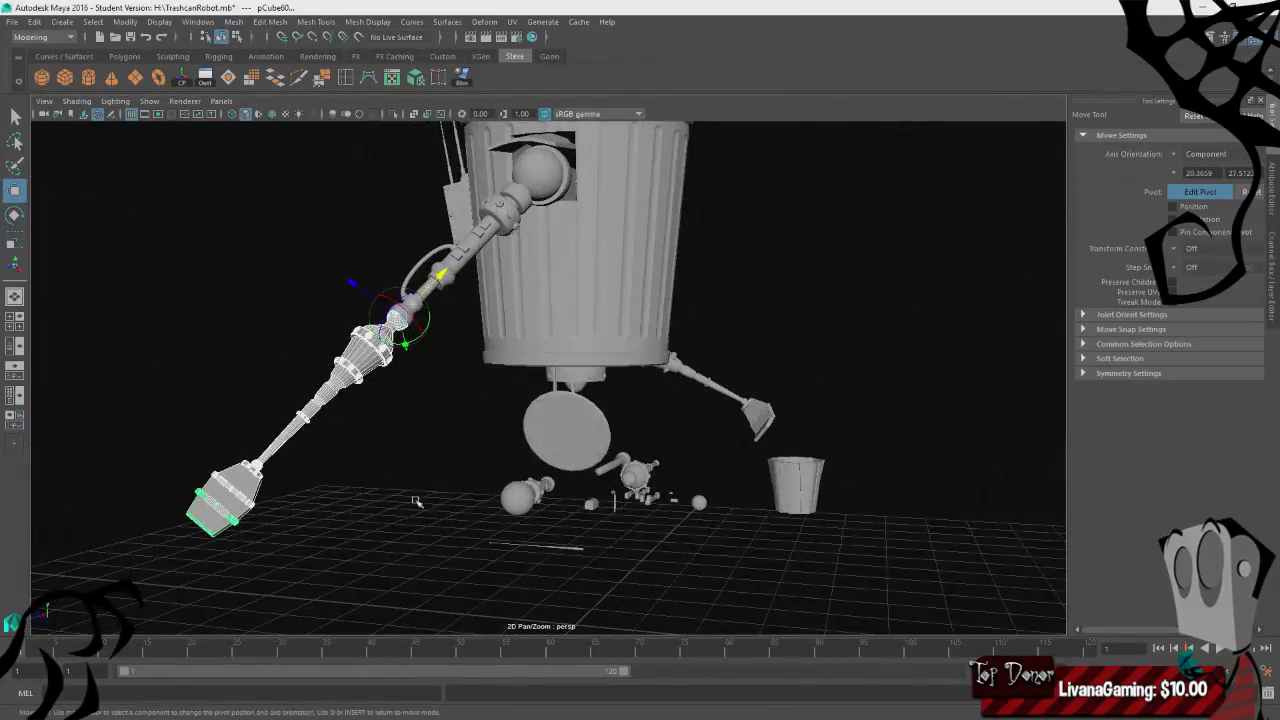
{"action": "key", "text": "e"}
{"action": "left_click_drag", "start_coordinate": [414, 361], "coordinate": [566, 464]}
- Center the pivot of each of the hand's plates, from the palm to the outermost plate
{"action": "left_click", "coordinate": [409, 531]}
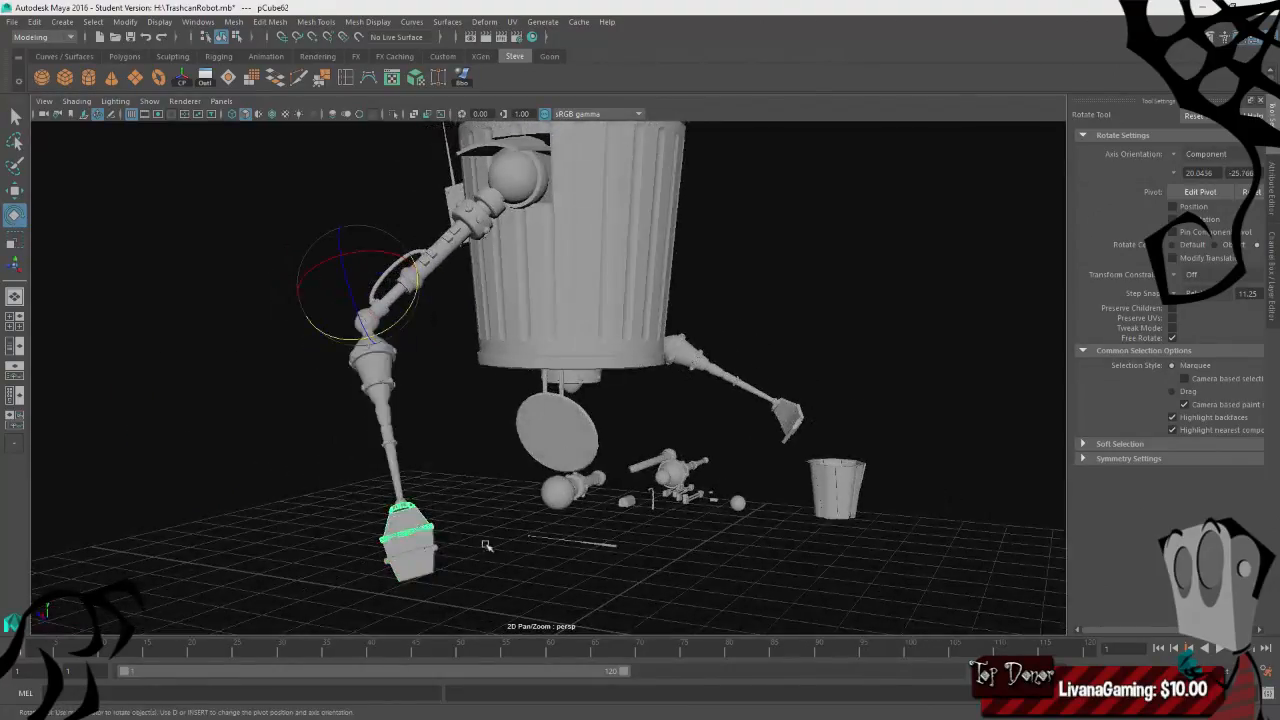
{"action": "key", "text": "f"}
{"action": "left_click_drag", "start_coordinate": [591, 518], "coordinate": [465, 406], "text": "alt"}
{"action": "left_click", "coordinate": [464, 441]}
{"action": "scroll", "coordinate": [463, 440], "scroll_direction": "down", "scroll_amount": 2}
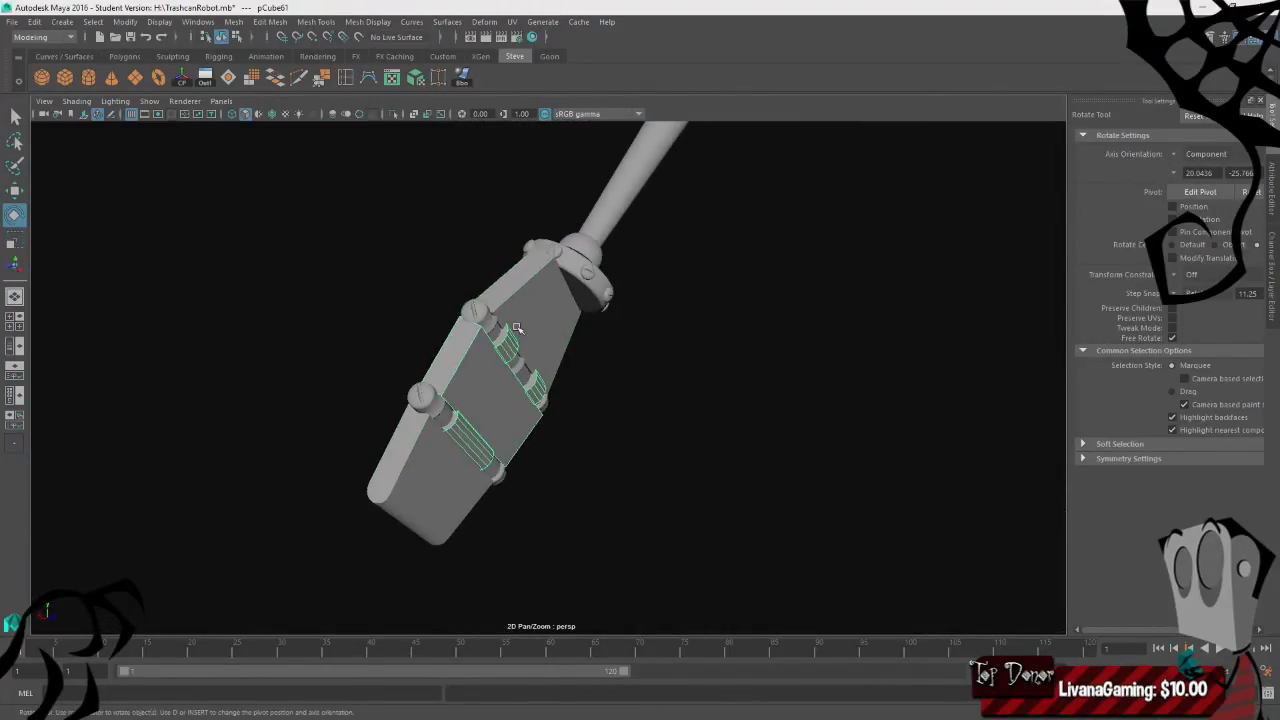
{"action": "left_click", "coordinate": [515, 325]}
{"action": "left_click", "coordinate": [183, 80]}
{"action": "left_click", "coordinate": [493, 384]}
{"action": "left_click", "coordinate": [181, 84]}
{"action": "left_click", "coordinate": [424, 448]}
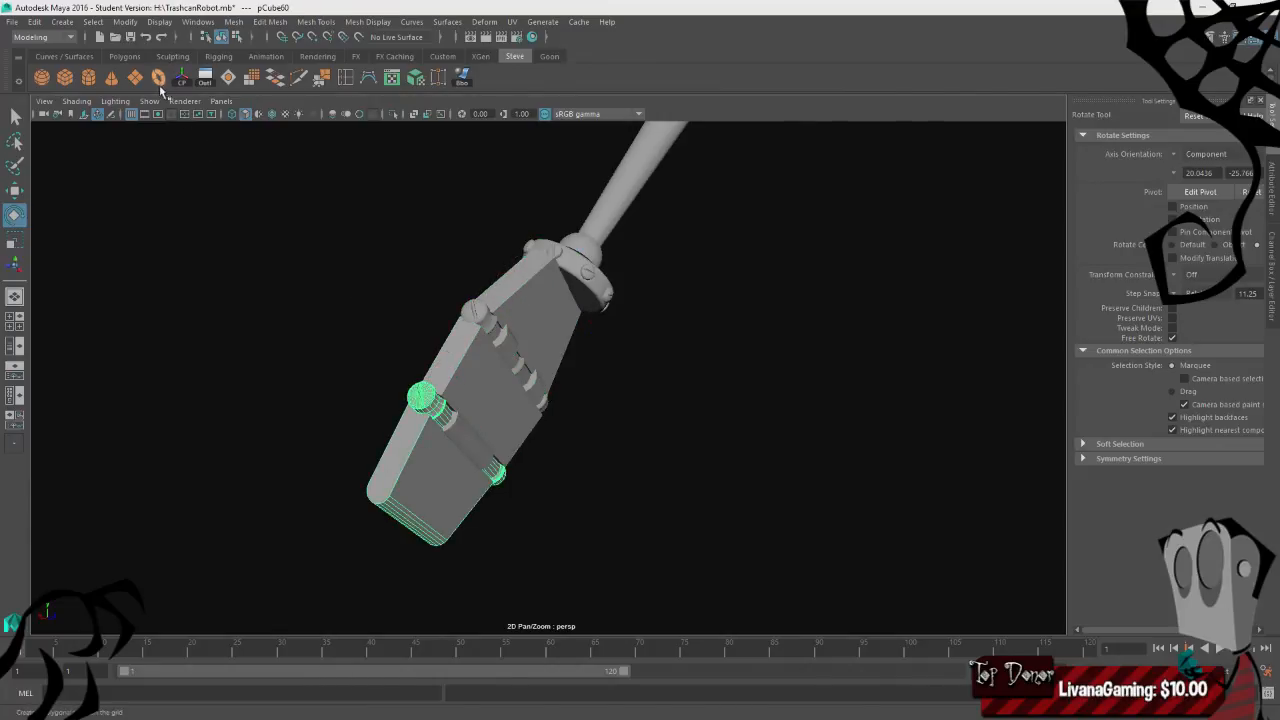
{"action": "left_click", "coordinate": [177, 83]}
- Move the middle hand plate's pivot up to the hinge that joins it to the palm plate
{"action": "left_click", "coordinate": [461, 372]}
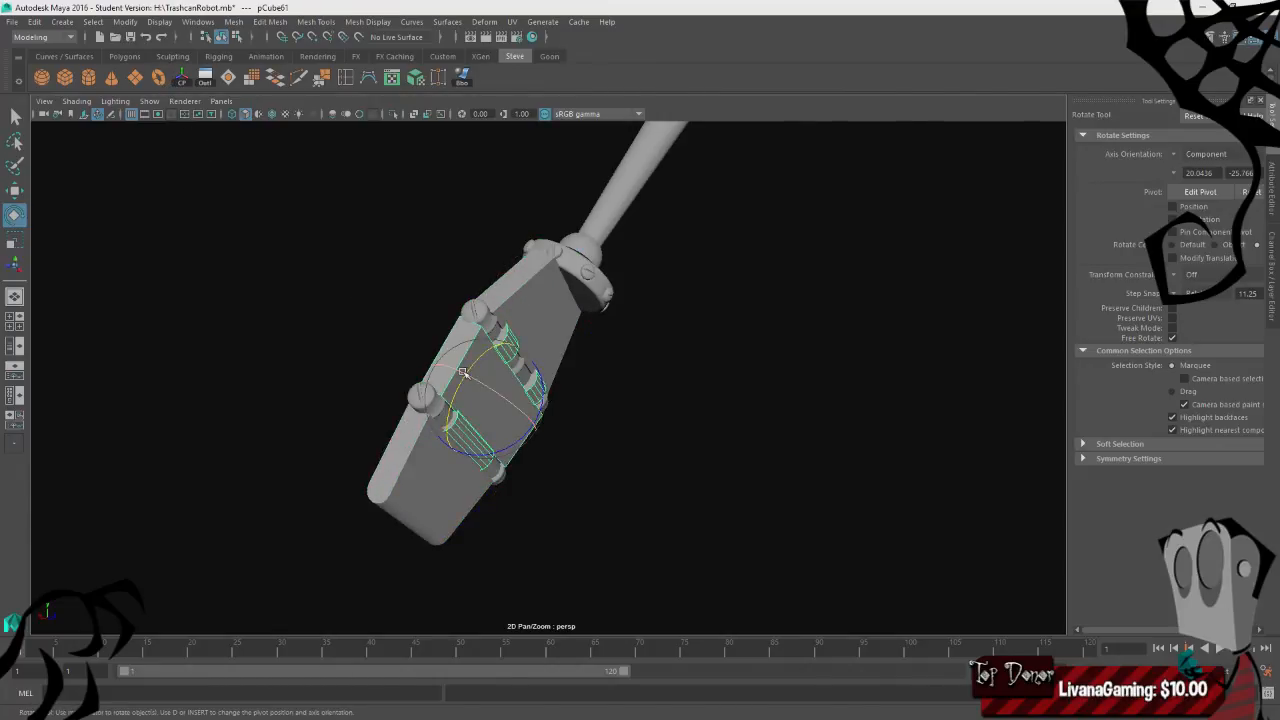
{"action": "scroll", "coordinate": [463, 372], "scroll_direction": "down", "scroll_amount": 2}
{"action": "left_click_drag", "start_coordinate": [358, 482], "coordinate": [393, 510], "text": "alt"}
{"action": "key", "text": "w"}
{"action": "key", "text": "w"}
{"action": "key", "text": "d"}
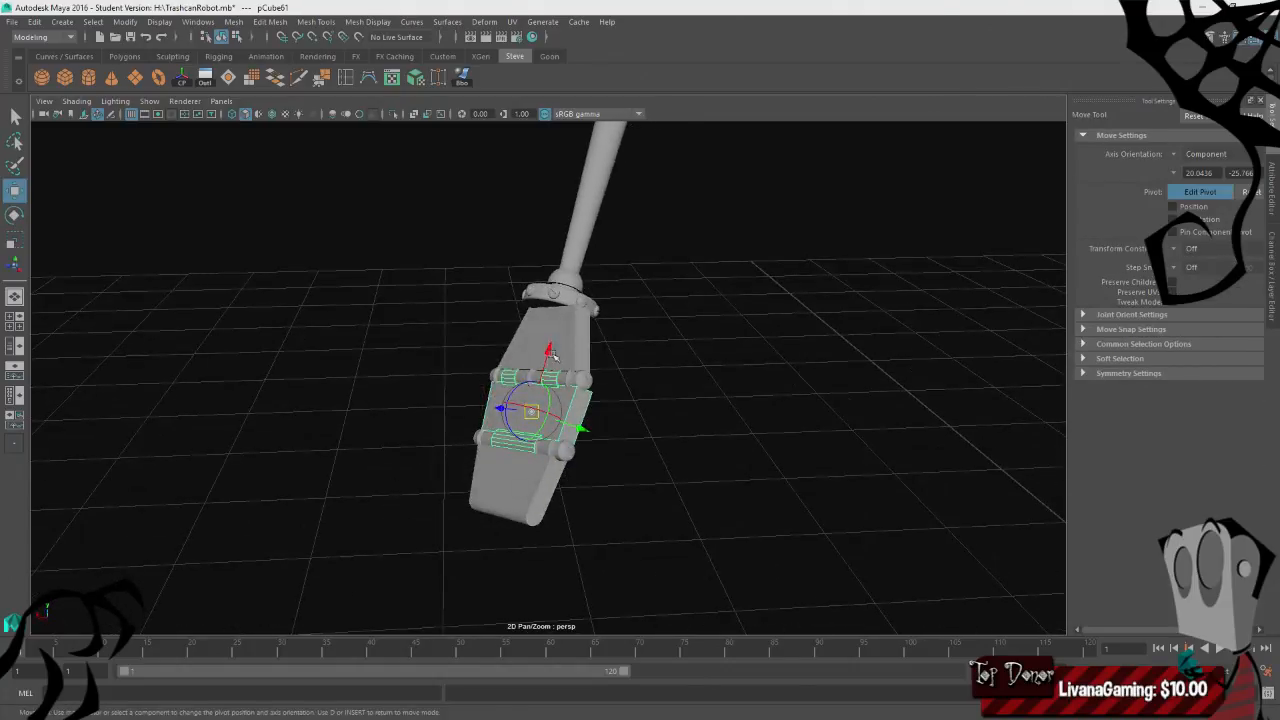
{"action": "left_click_drag", "start_coordinate": [552, 355], "coordinate": [609, 483]}
{"action": "key", "text": "e"}
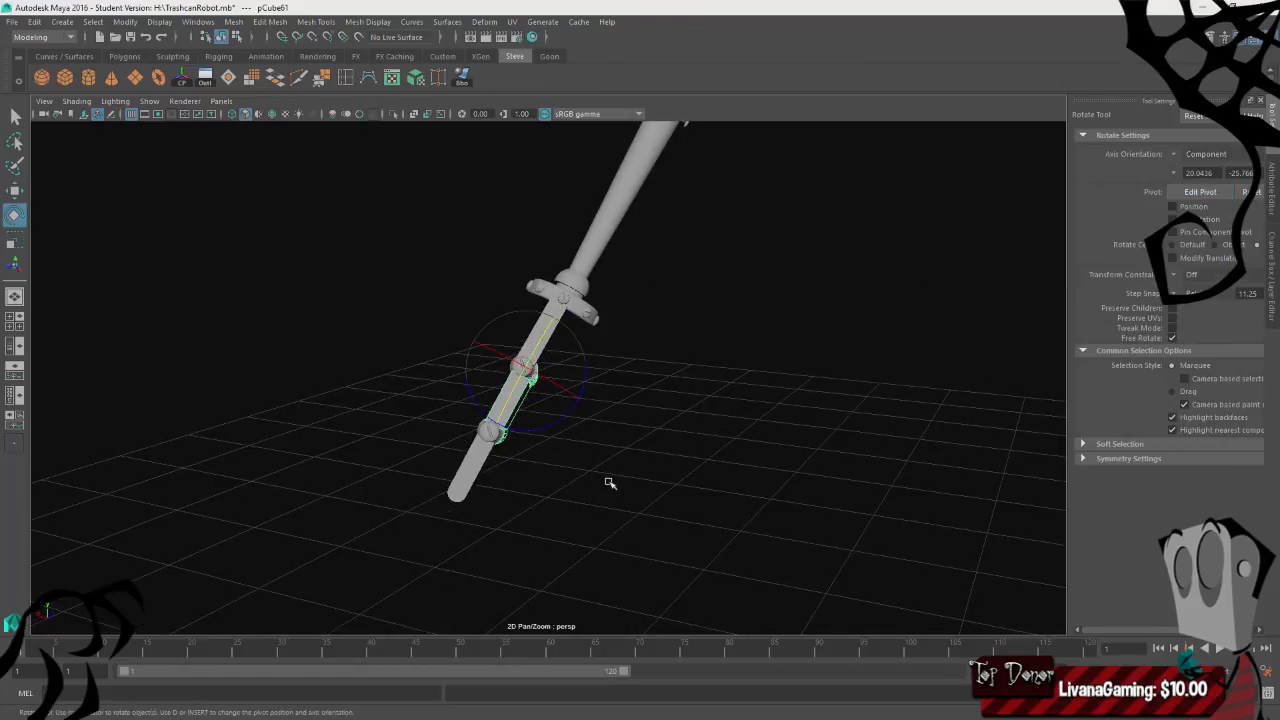
- Bend the middle and outer hand plates together about a pivot placed at the upper hinge, so they hang straight down
{"action": "left_click", "coordinate": [476, 477]}
{"action": "key", "text": "w"}
{"action": "left_click", "coordinate": [493, 502]}
{"action": "left_click", "coordinate": [515, 402]}
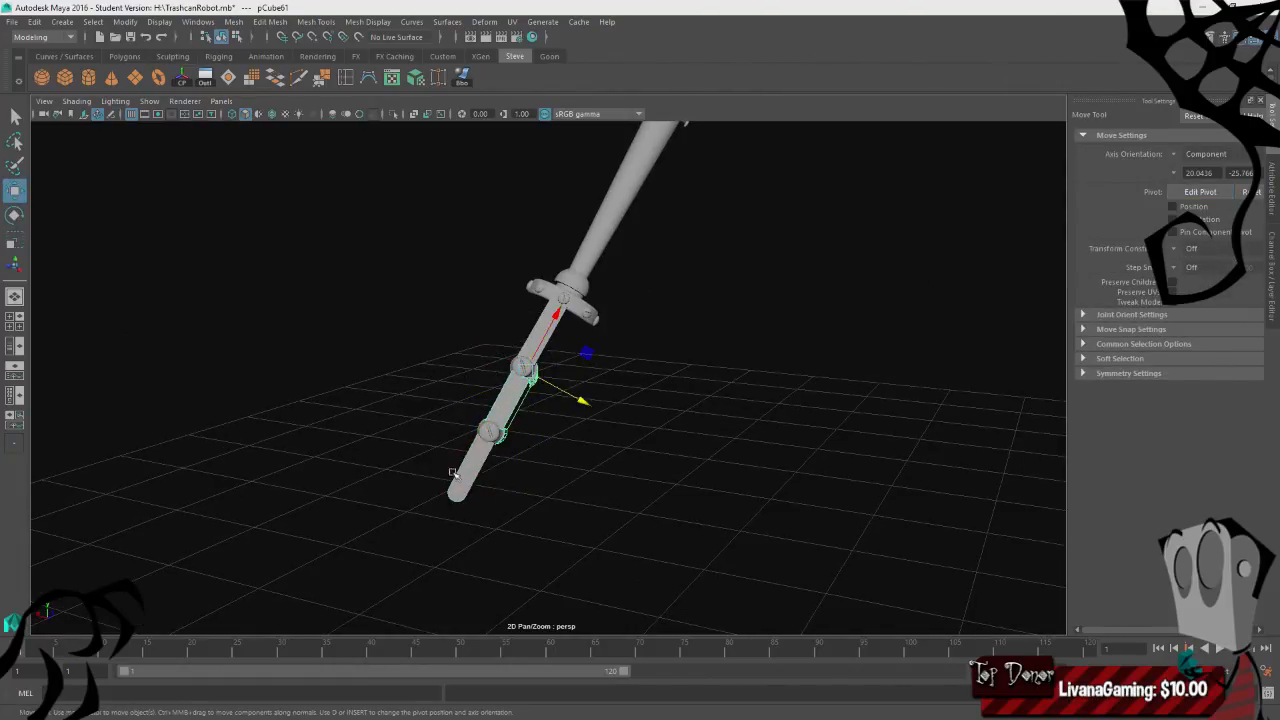
{"action": "left_click", "coordinate": [469, 482], "text": "shift"}
{"action": "left_click_drag", "start_coordinate": [322, 502], "coordinate": [339, 481], "text": "alt"}
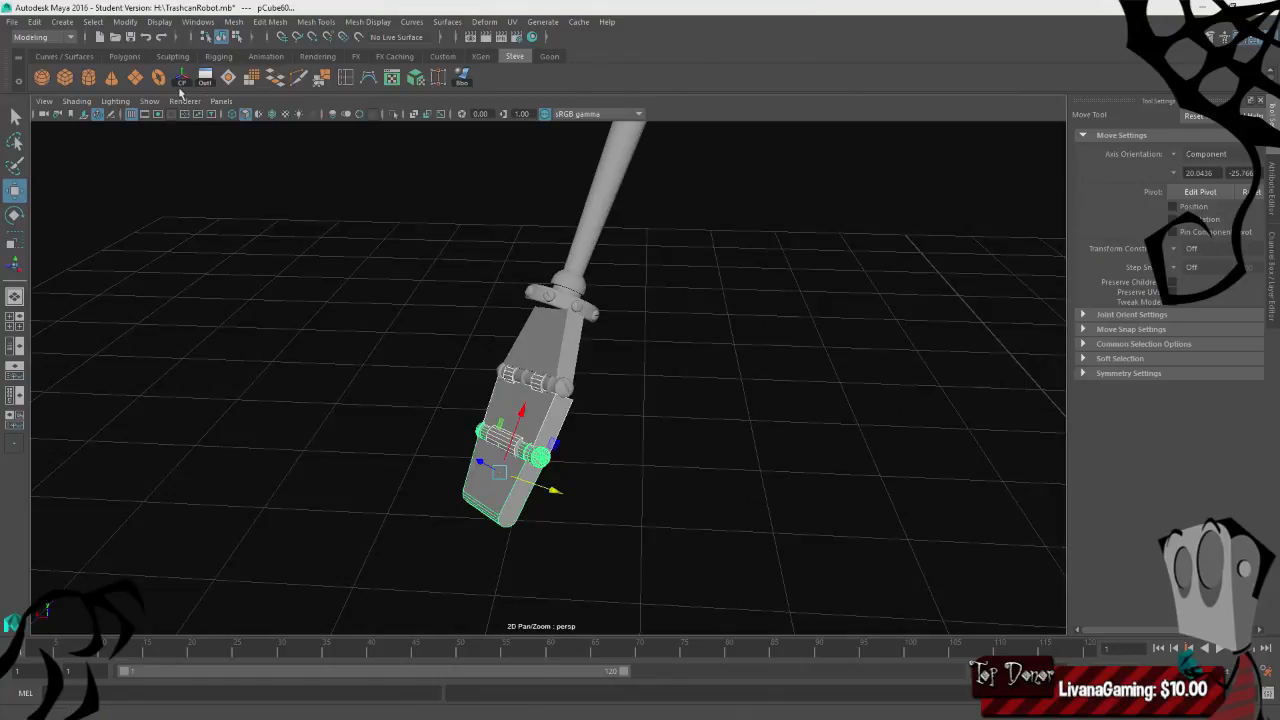
{"action": "key", "text": "d"}
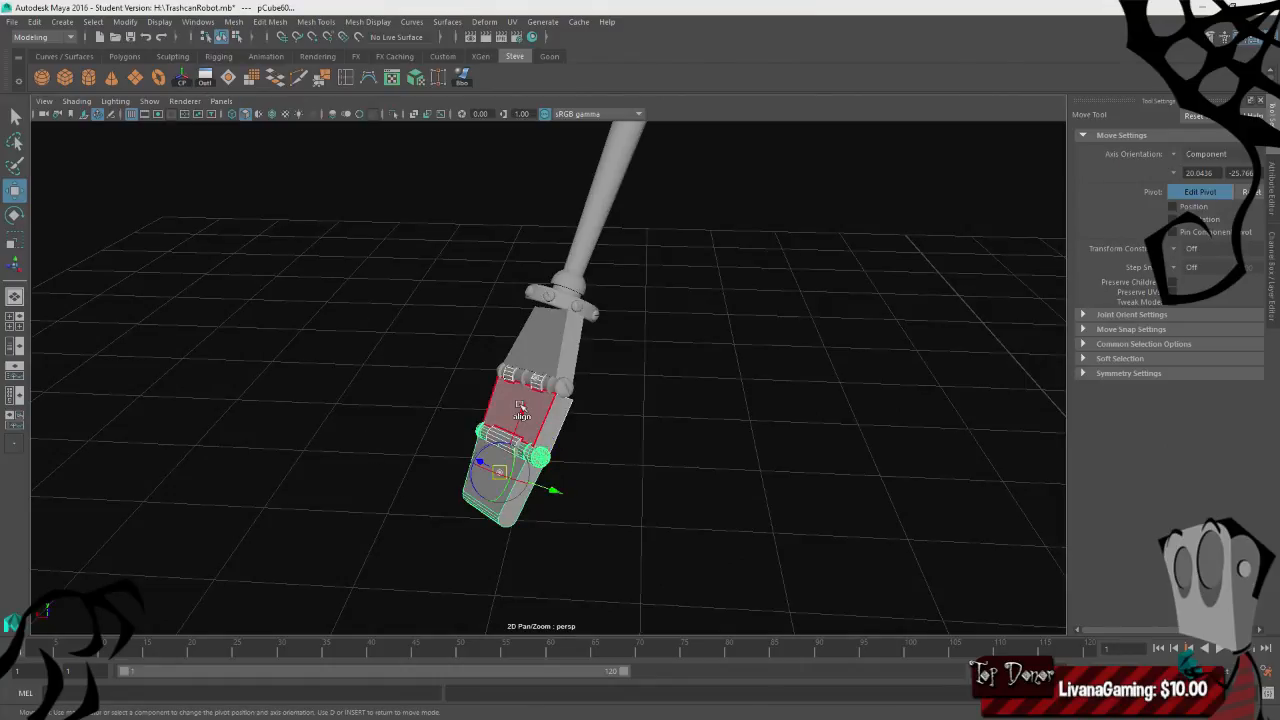
{"action": "middle_click_drag", "start_coordinate": [523, 412], "coordinate": [573, 330]}
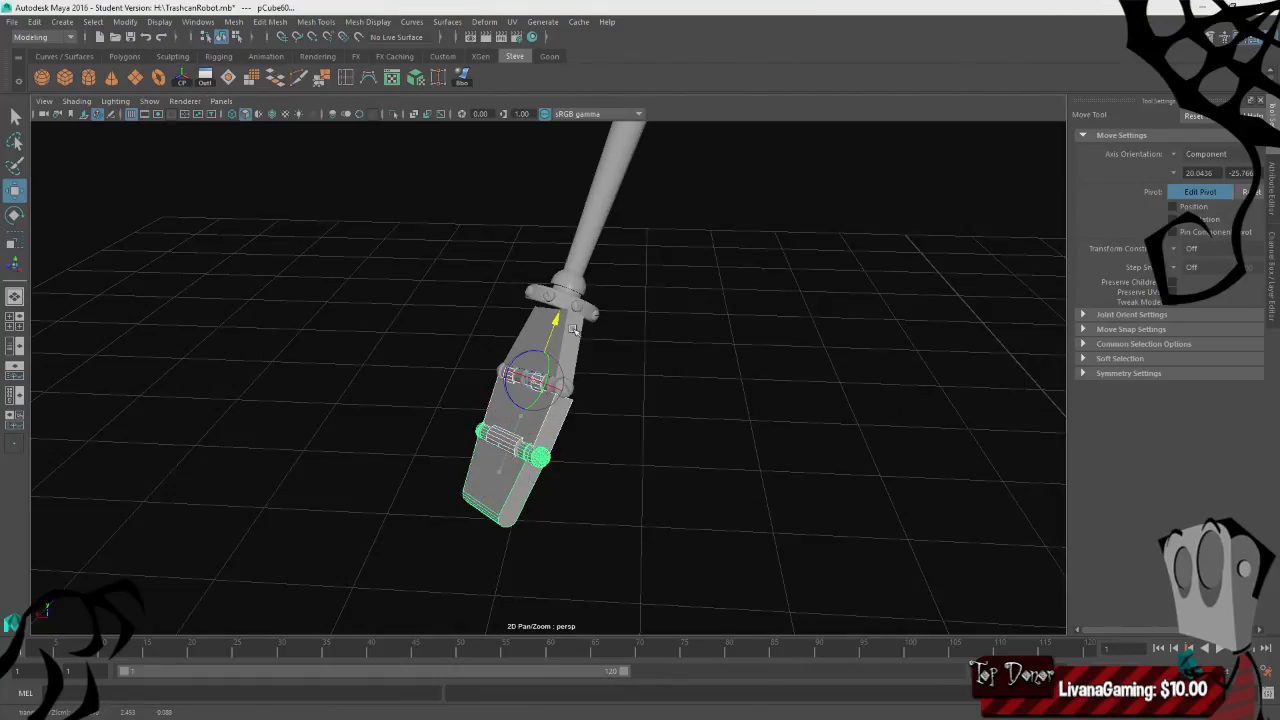
{"action": "key", "text": "e"}
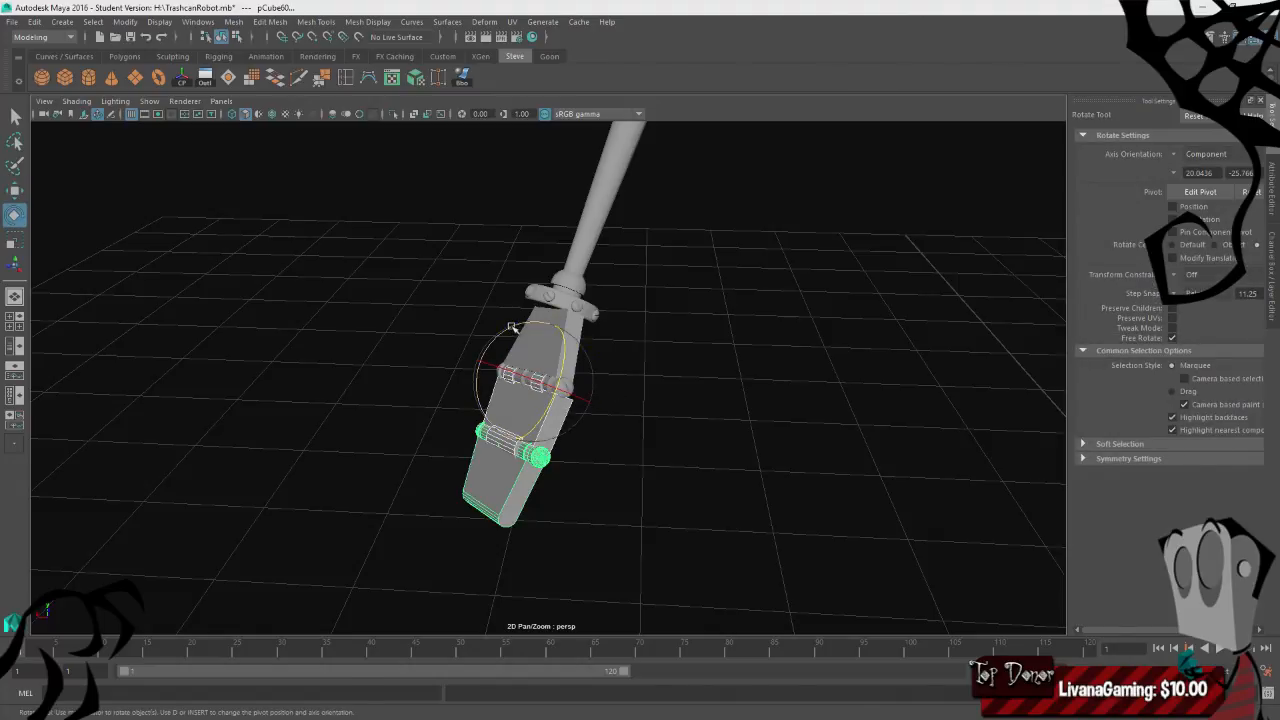
{"action": "left_click_drag", "start_coordinate": [510, 327], "coordinate": [500, 515]}
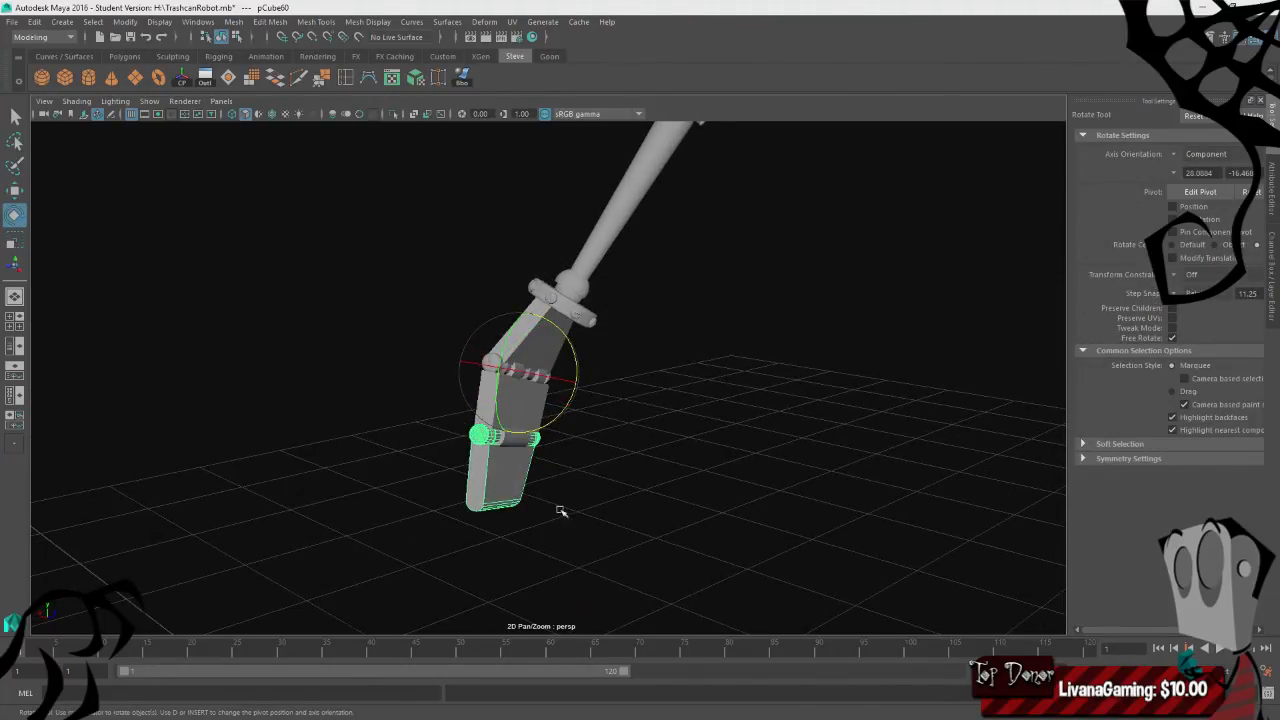
- Move the outermost hand plate's pivot to the lower hinge and rotate the plate so its tip curls toward the trash can body
{"action": "key", "text": "w"}
{"action": "left_click", "coordinate": [186, 76]}
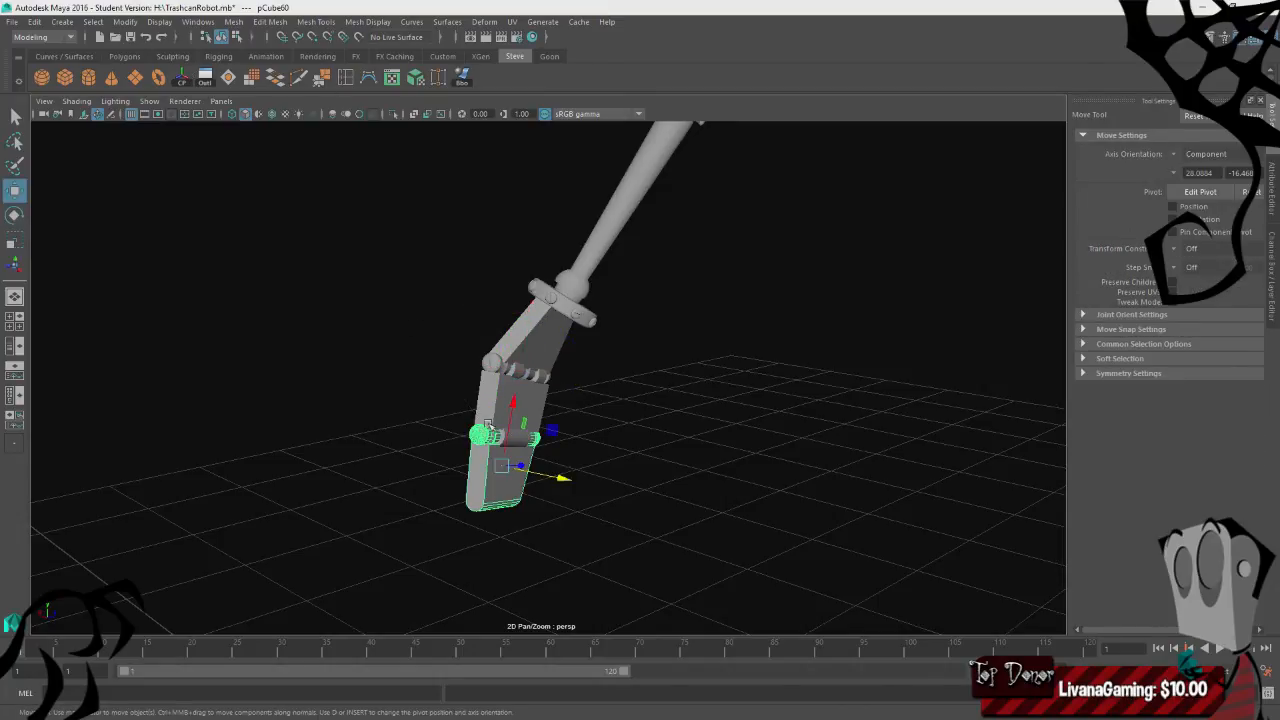
{"action": "key", "text": "e"}
{"action": "key", "text": "w"}
{"action": "left_click_drag", "start_coordinate": [591, 443], "coordinate": [651, 452], "text": "alt"}
{"action": "key", "text": "e"}
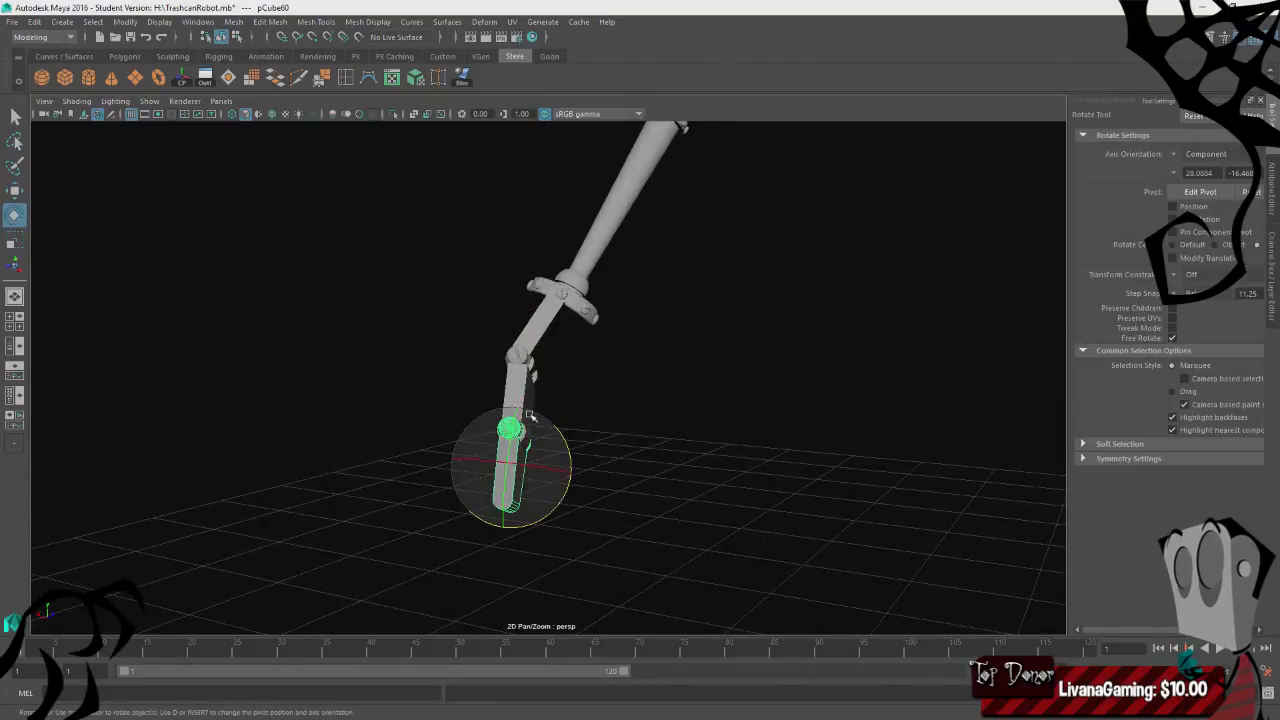
{"action": "key", "text": "w"}
{"action": "key", "text": "d"}
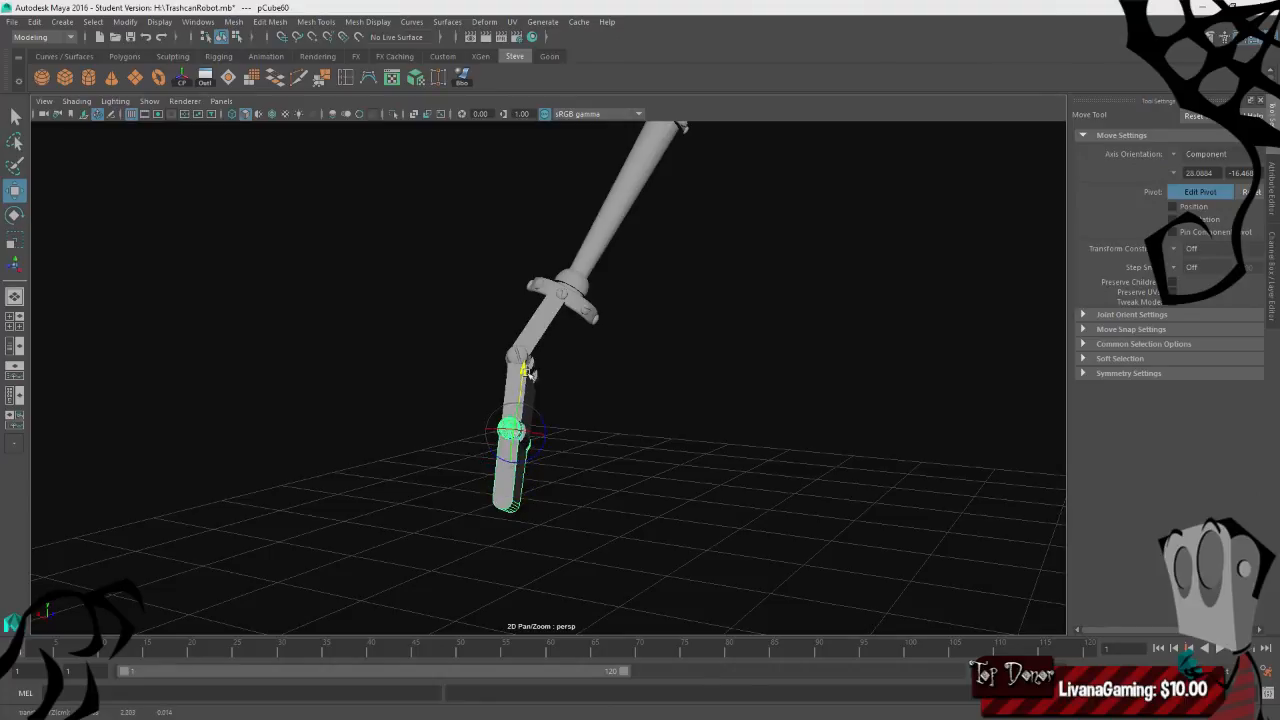
{"action": "key", "text": "e"}
{"action": "left_click_drag", "start_coordinate": [578, 434], "coordinate": [590, 400]}
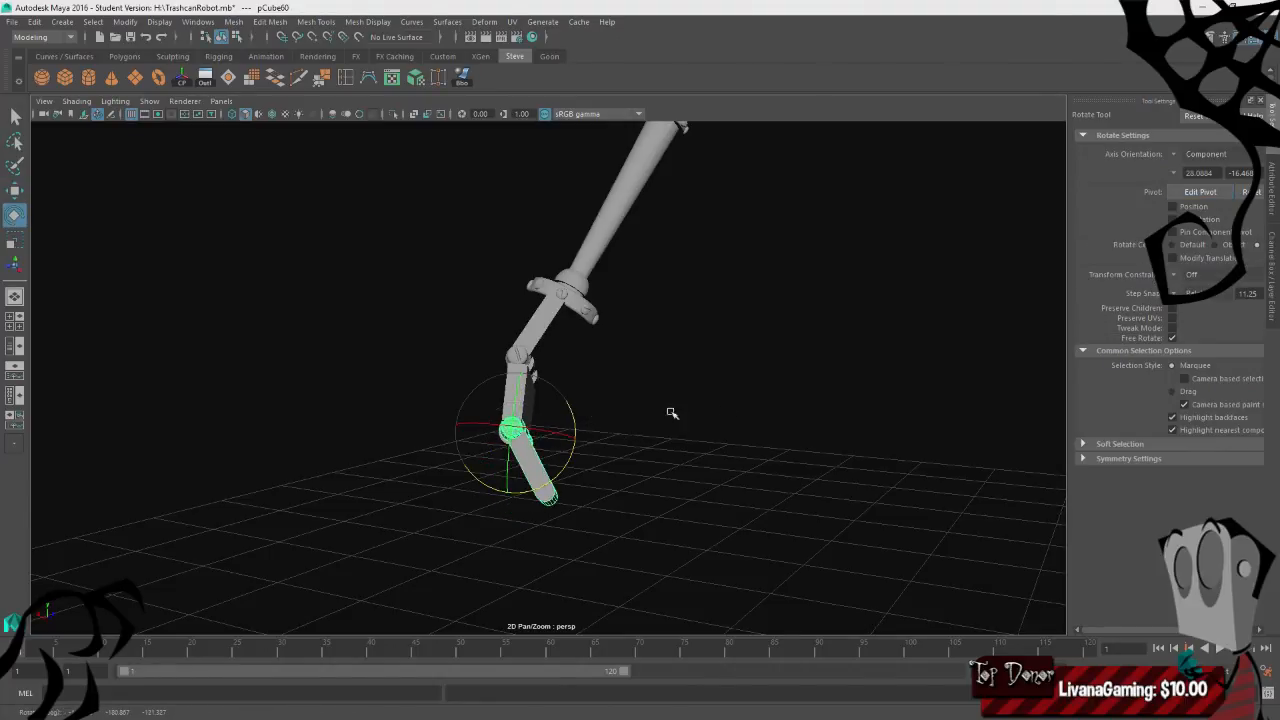
{"action": "left_click", "coordinate": [672, 412]}
- Show the Channel Box / Layer Editor and delete the spare arm parts lying beside the bucket
{"action": "right_click_drag", "start_coordinate": [672, 412], "coordinate": [600, 426], "text": "alt"}
{"action": "left_click_drag", "start_coordinate": [600, 426], "coordinate": [473, 505], "text": "alt"}
{"action": "right_click_drag", "start_coordinate": [507, 400], "coordinate": [408, 204], "text": "alt"}
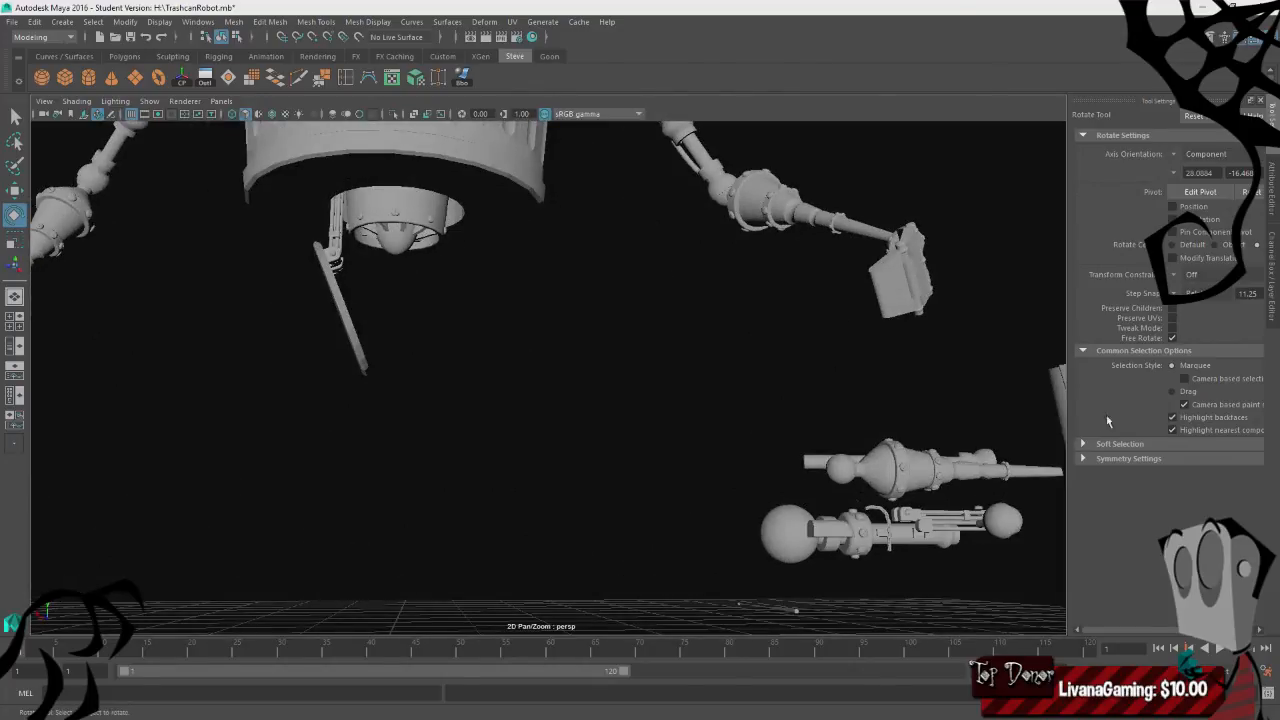
{"action": "left_click", "coordinate": [1271, 190]}
{"action": "left_click", "coordinate": [1271, 276]}
{"action": "right_click_drag", "start_coordinate": [672, 360], "coordinate": [560, 385], "text": "alt"}
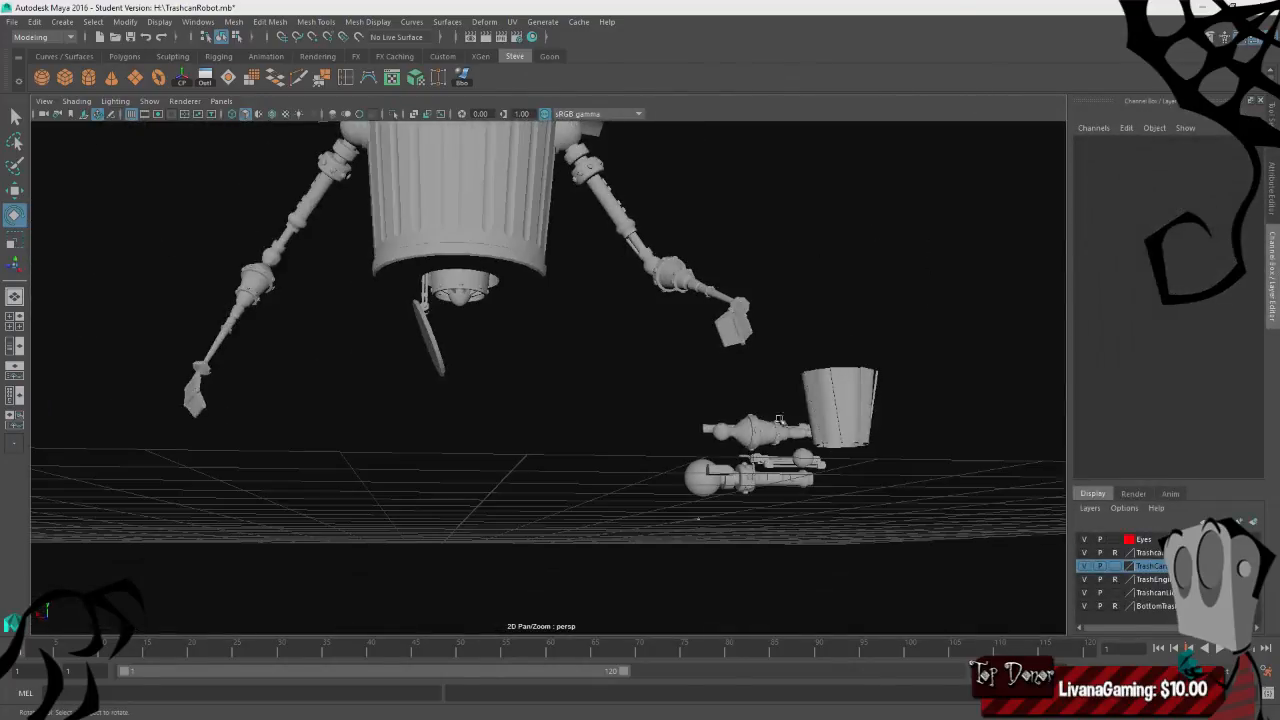
{"action": "left_click_drag", "start_coordinate": [850, 365], "coordinate": [706, 553], "text": "alt"}
{"action": "left_click_drag", "start_coordinate": [808, 545], "coordinate": [594, 540], "text": "alt"}
{"action": "left_click", "coordinate": [931, 436]}
{"action": "key", "text": "Delete"}
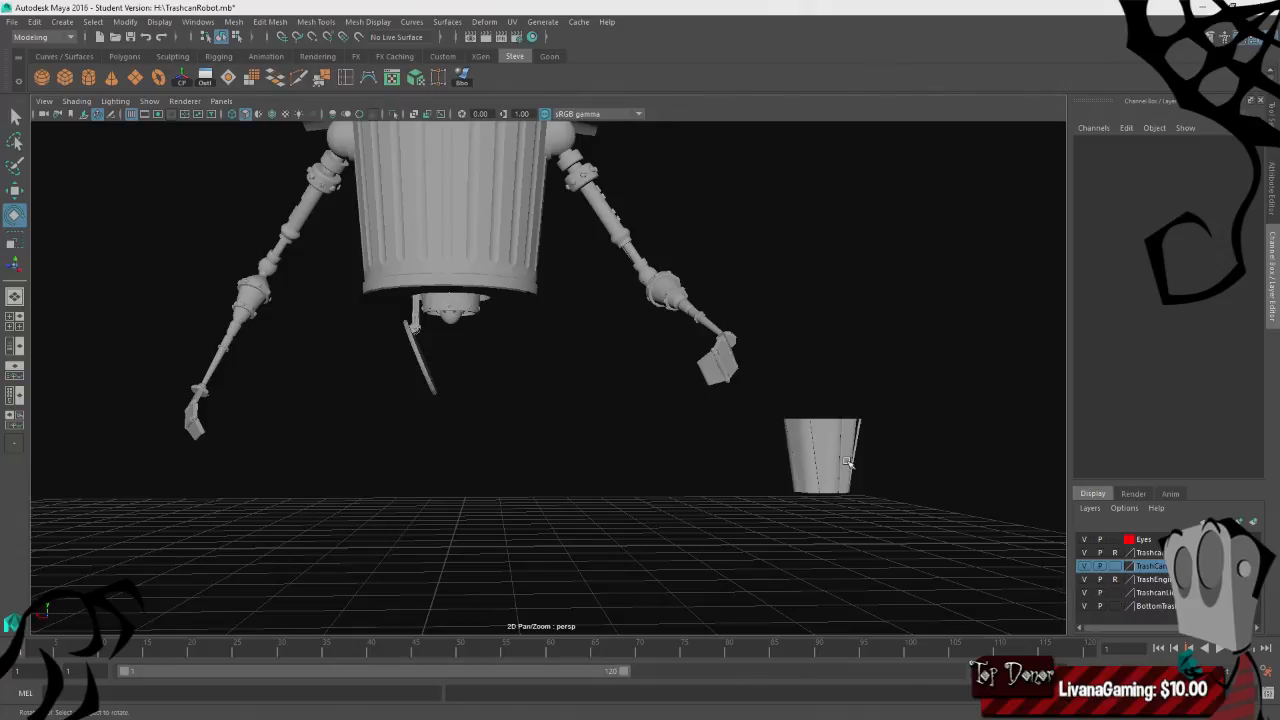
- Toggle the display types of the BottomTrashcan, TrashEngine and lid layers to find which one holds the spare bucket
{"action": "left_click", "coordinate": [1114, 606]}
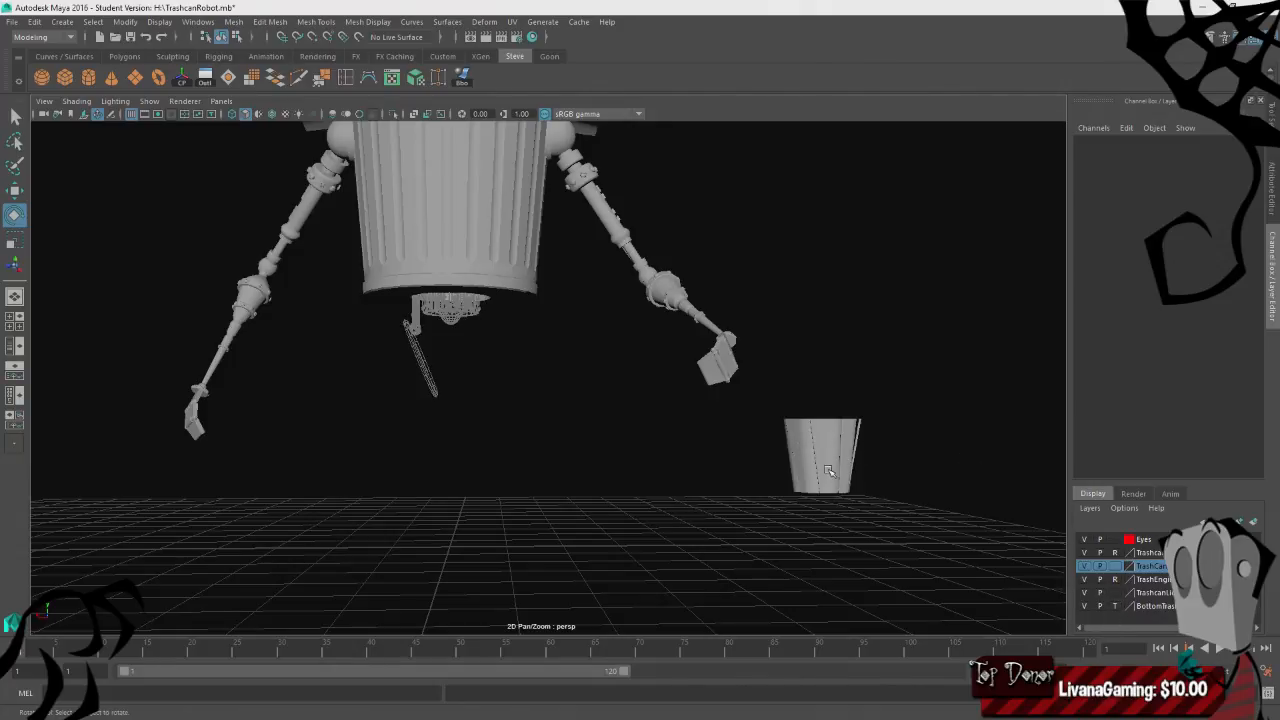
{"action": "left_click", "coordinate": [1124, 608]}
{"action": "left_click", "coordinate": [1114, 606]}
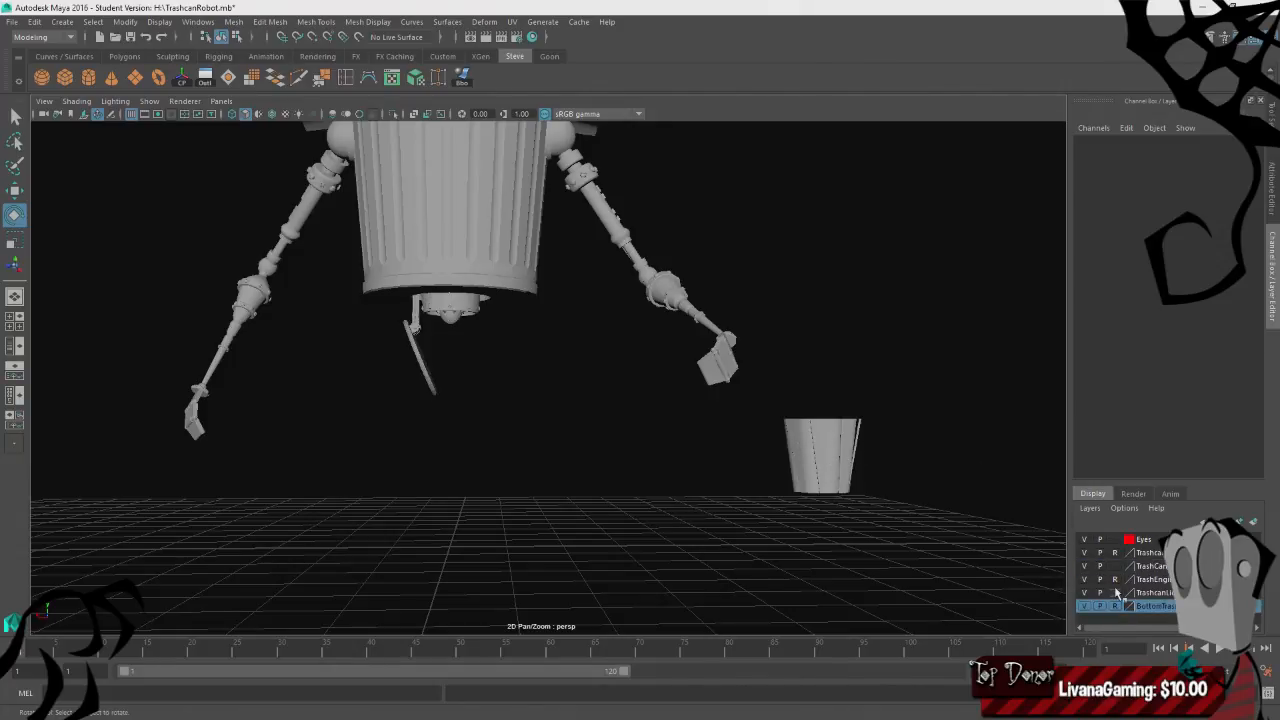
{"action": "left_click", "coordinate": [1115, 580]}
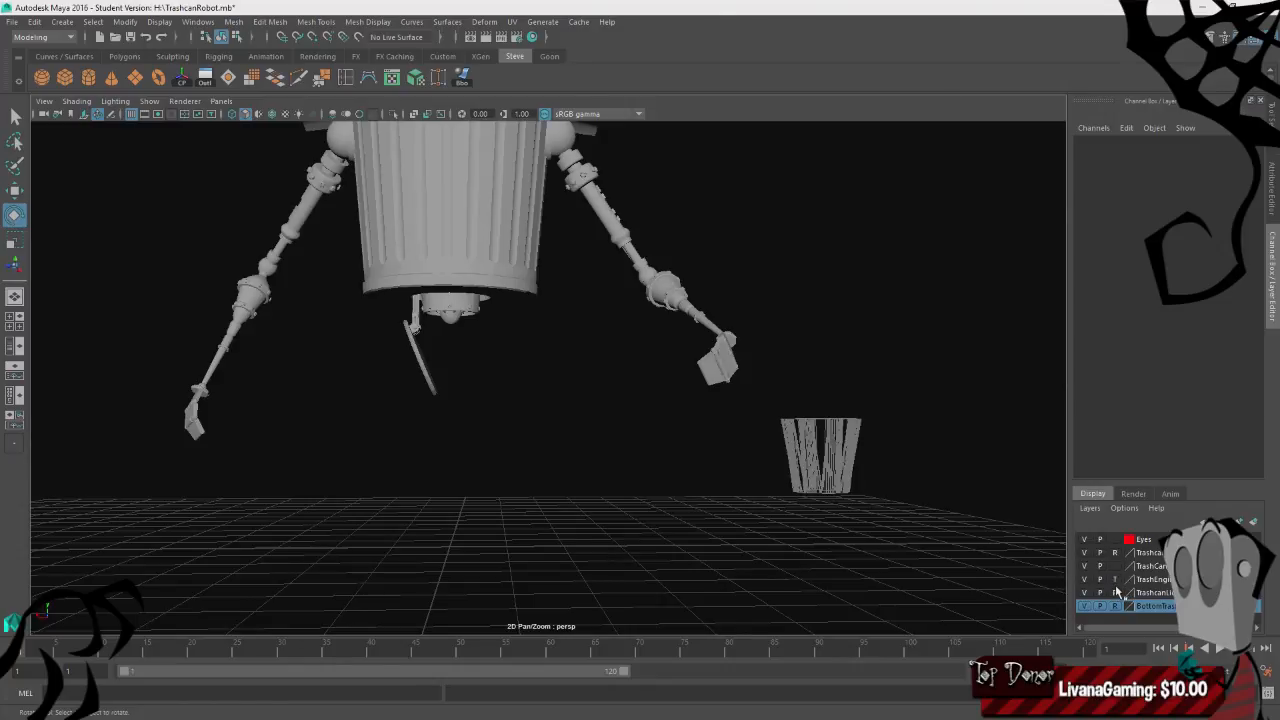
{"action": "left_click", "coordinate": [1117, 593]}
{"action": "left_click", "coordinate": [1115, 580]}
{"action": "left_click", "coordinate": [1115, 580]}
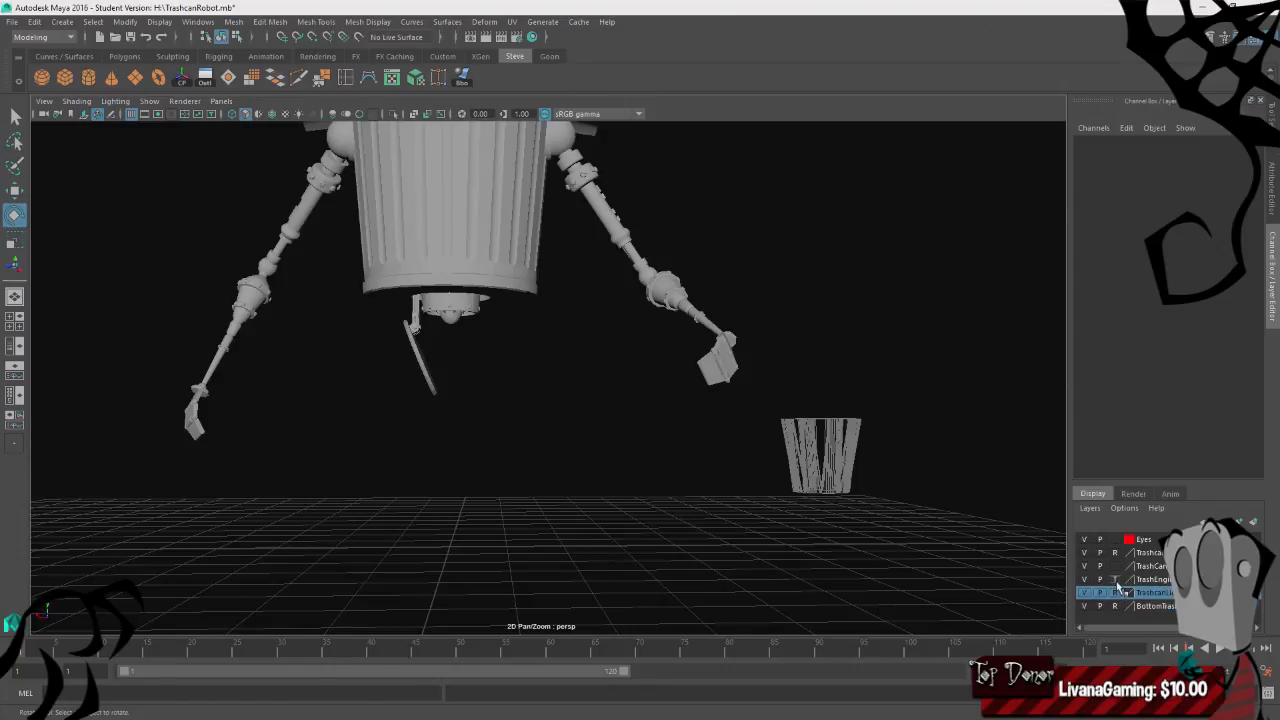
{"action": "left_click", "coordinate": [1115, 580]}
{"action": "left_click", "coordinate": [1115, 580]}
{"action": "left_click", "coordinate": [1115, 580]}
- Delete the TrashEngine display layer and the spare bucket standing beside the robot
{"action": "right_click", "coordinate": [1135, 580]}
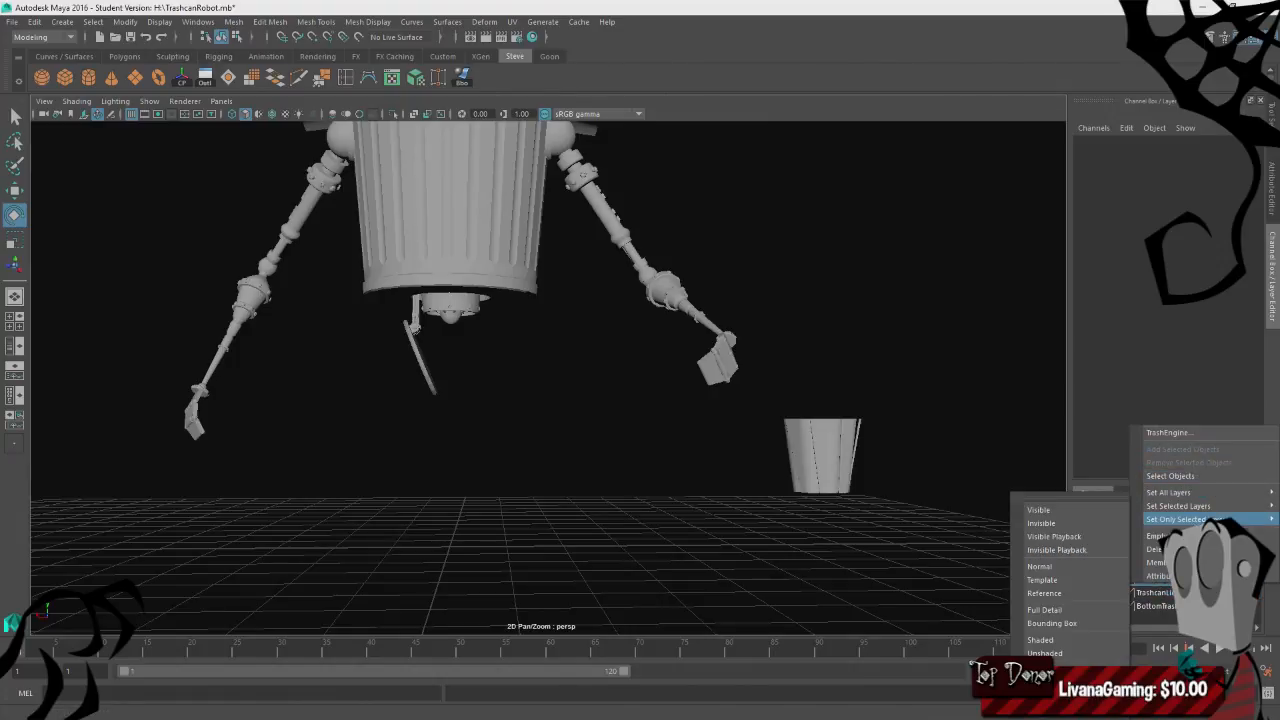
{"action": "left_click", "coordinate": [1190, 549]}
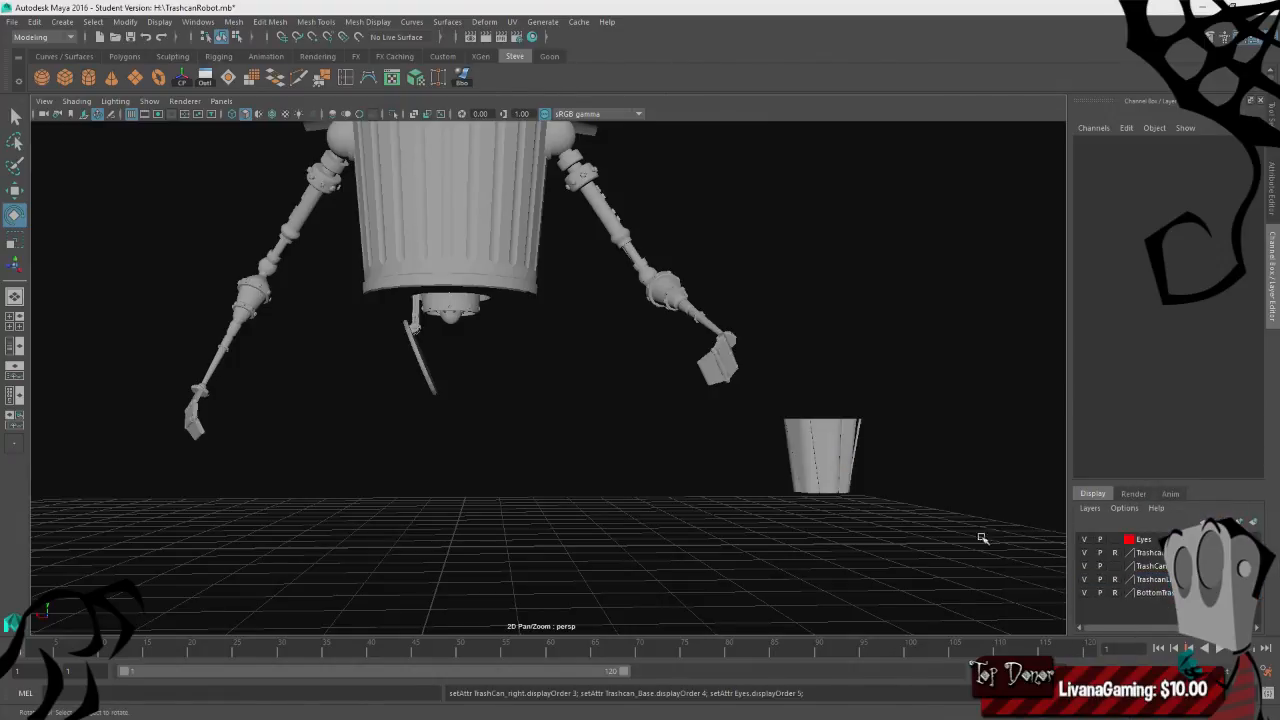
{"action": "left_click", "coordinate": [822, 458]}
{"action": "key", "text": "Delete"}
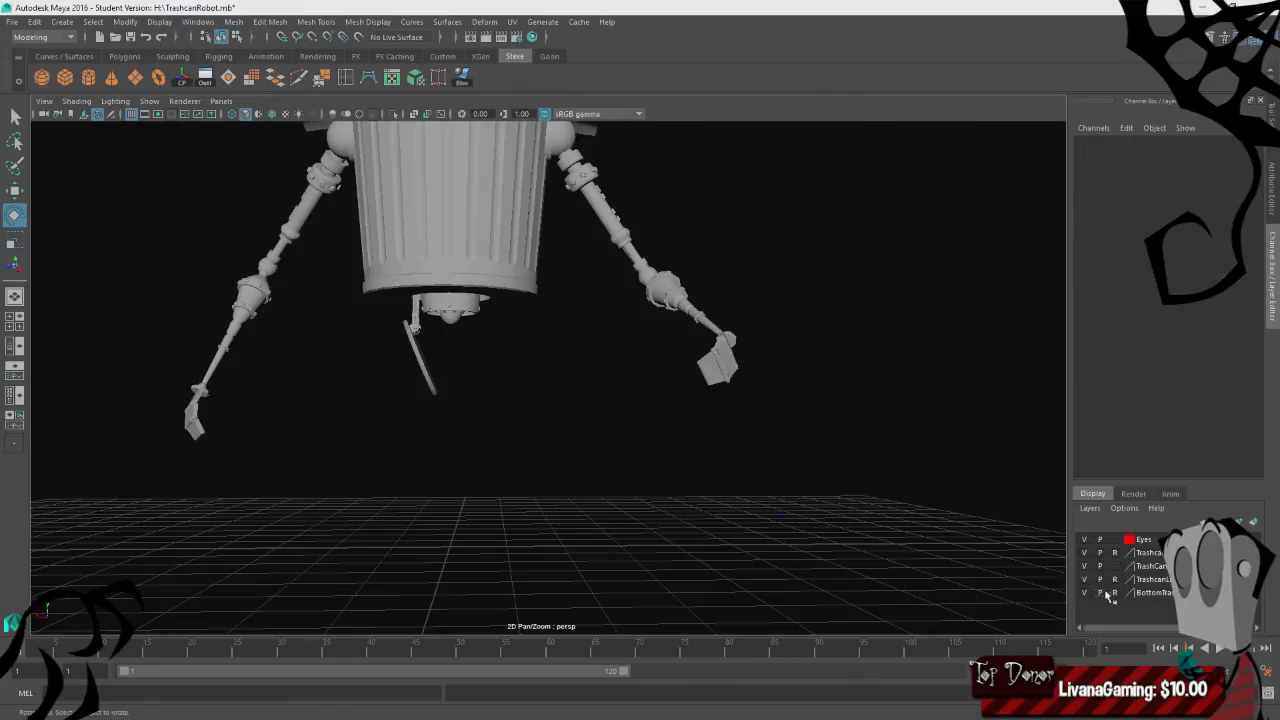
- Save the cleaned-up robot scene
{"action": "left_click_drag", "start_coordinate": [655, 425], "coordinate": [783, 484], "text": "alt"}
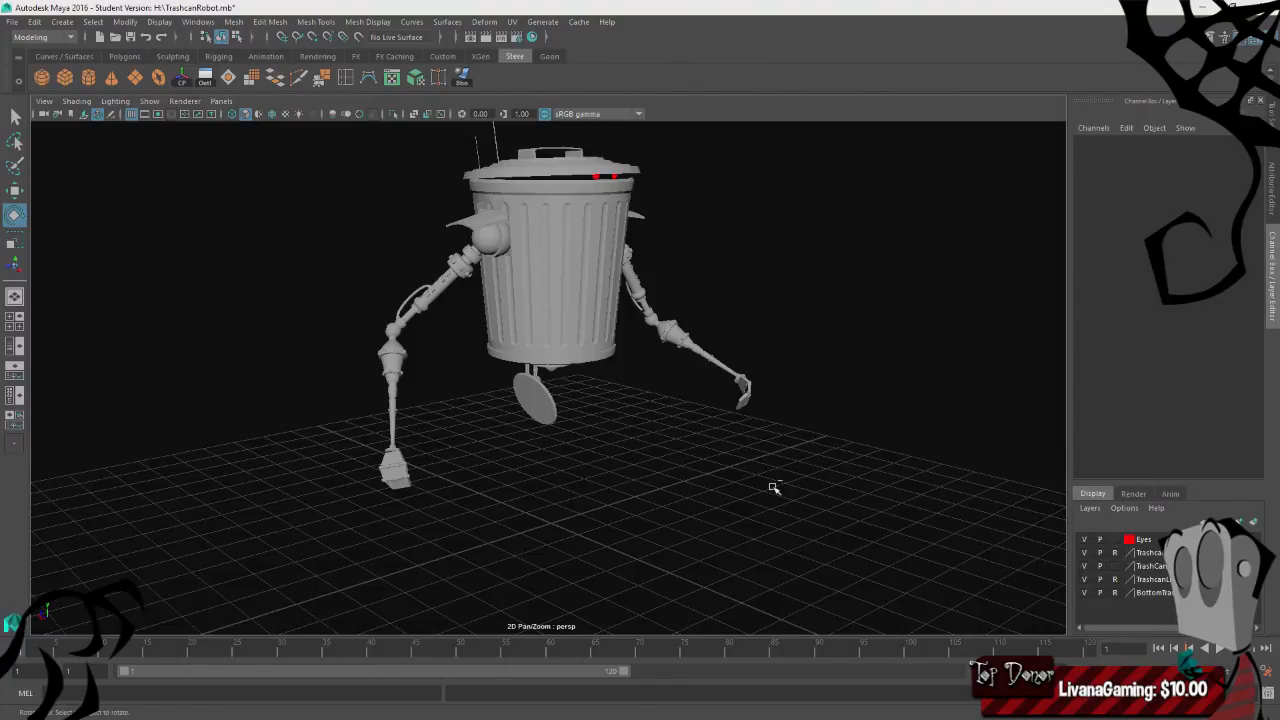
{"action": "key", "text": "ctrl+s"}
{"action": "left_click", "coordinate": [610, 376]}
- Select the bottom engine's finned cone together with its riveted housing beneath the bucket
{"action": "left_click_drag", "start_coordinate": [610, 380], "coordinate": [472, 444], "text": "alt"}
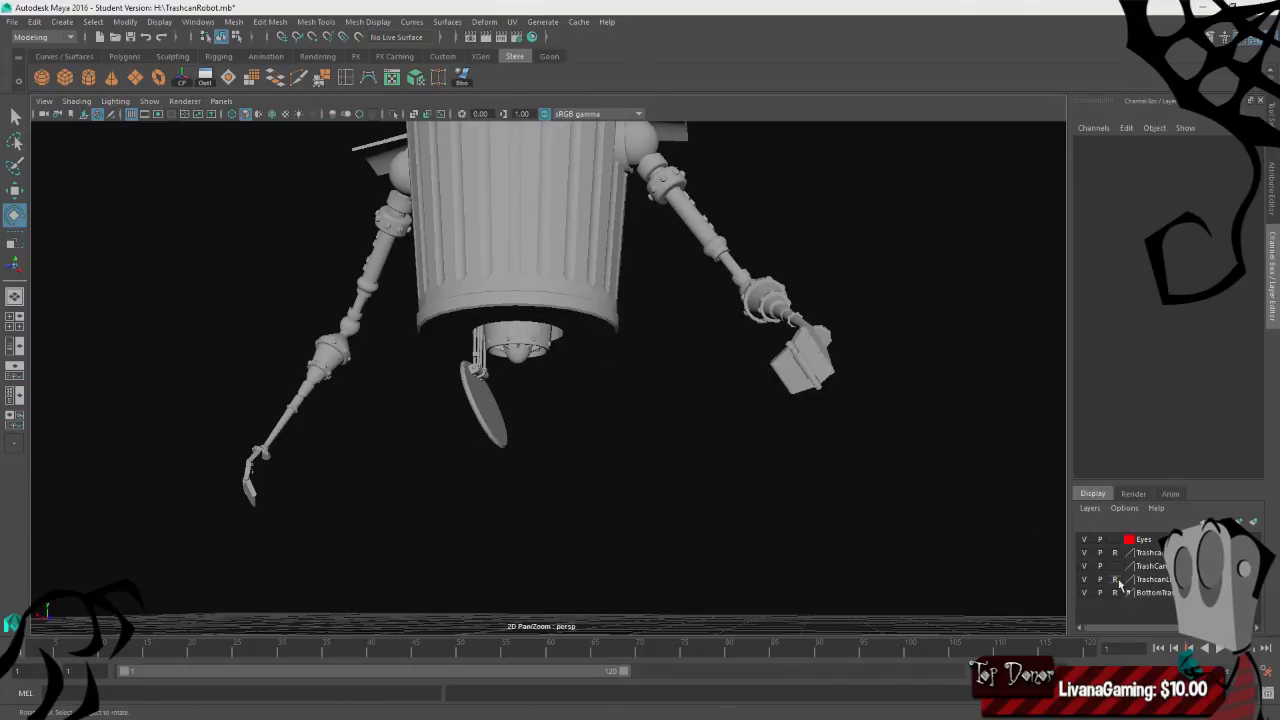
{"action": "left_click", "coordinate": [543, 357]}
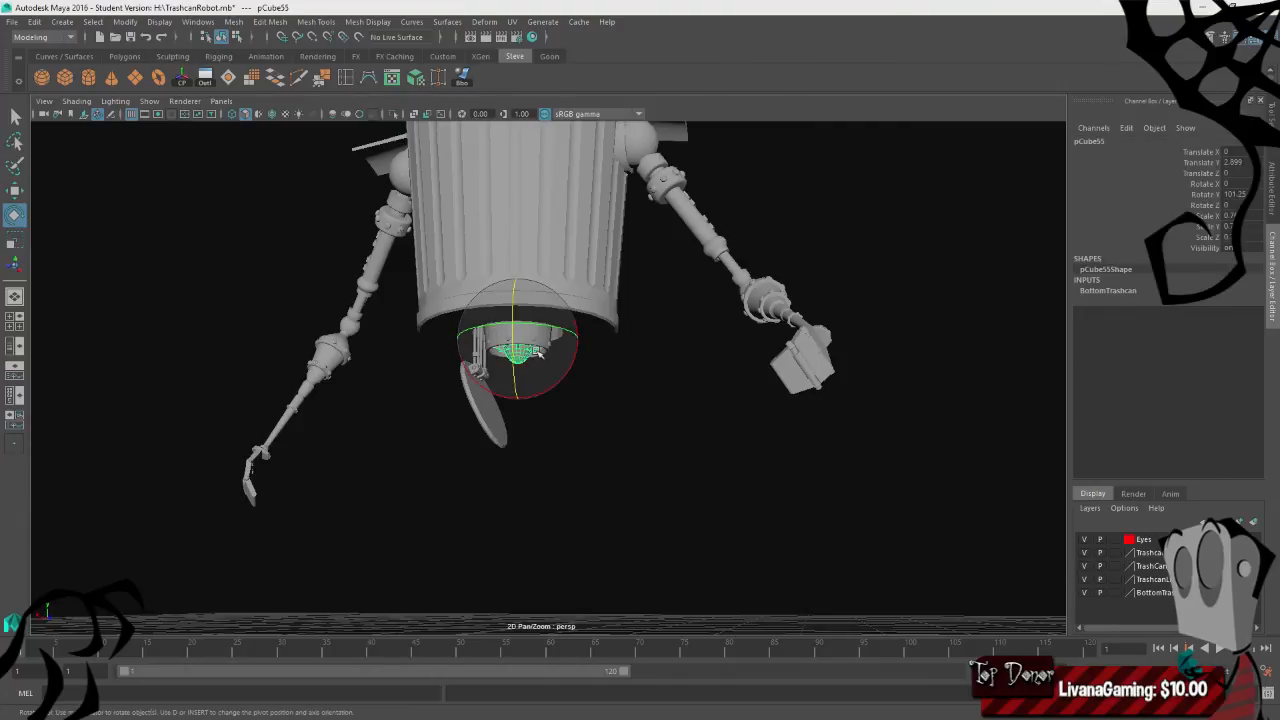
{"action": "scroll", "coordinate": [546, 354], "scroll_direction": "up", "scroll_amount": 10}
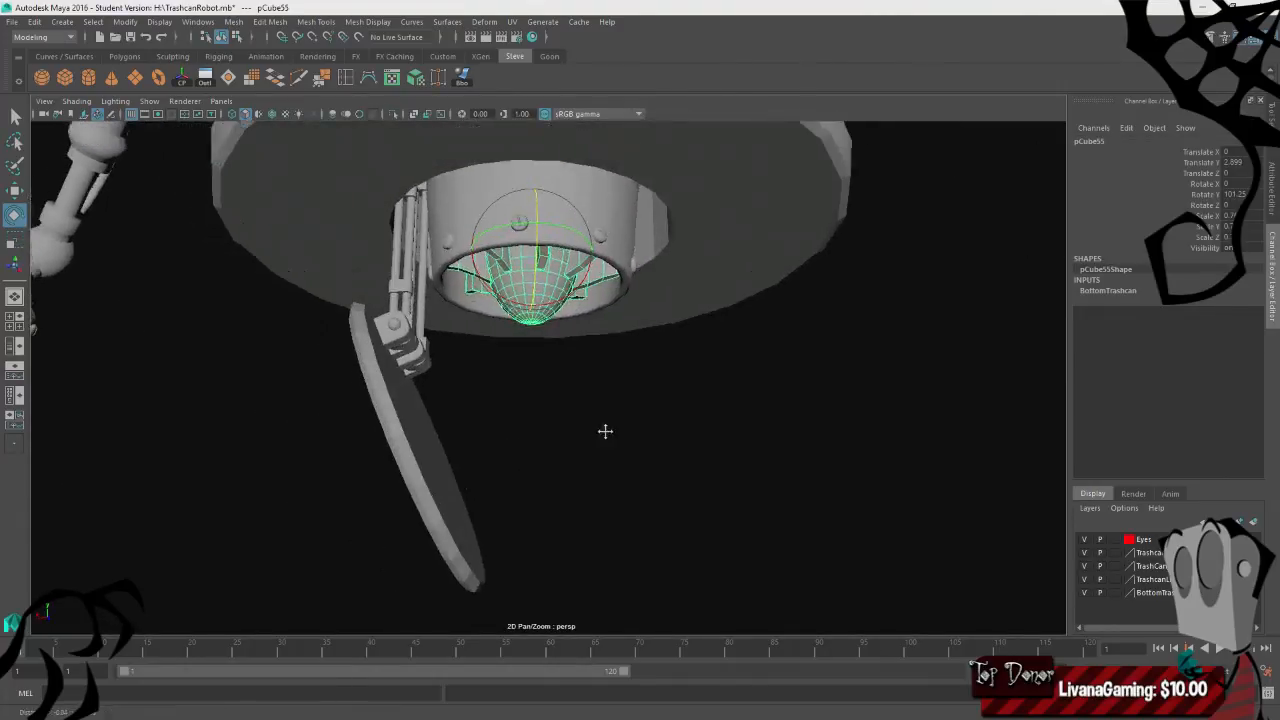
{"action": "left_click_drag", "start_coordinate": [605, 431], "coordinate": [552, 509], "text": "alt"}
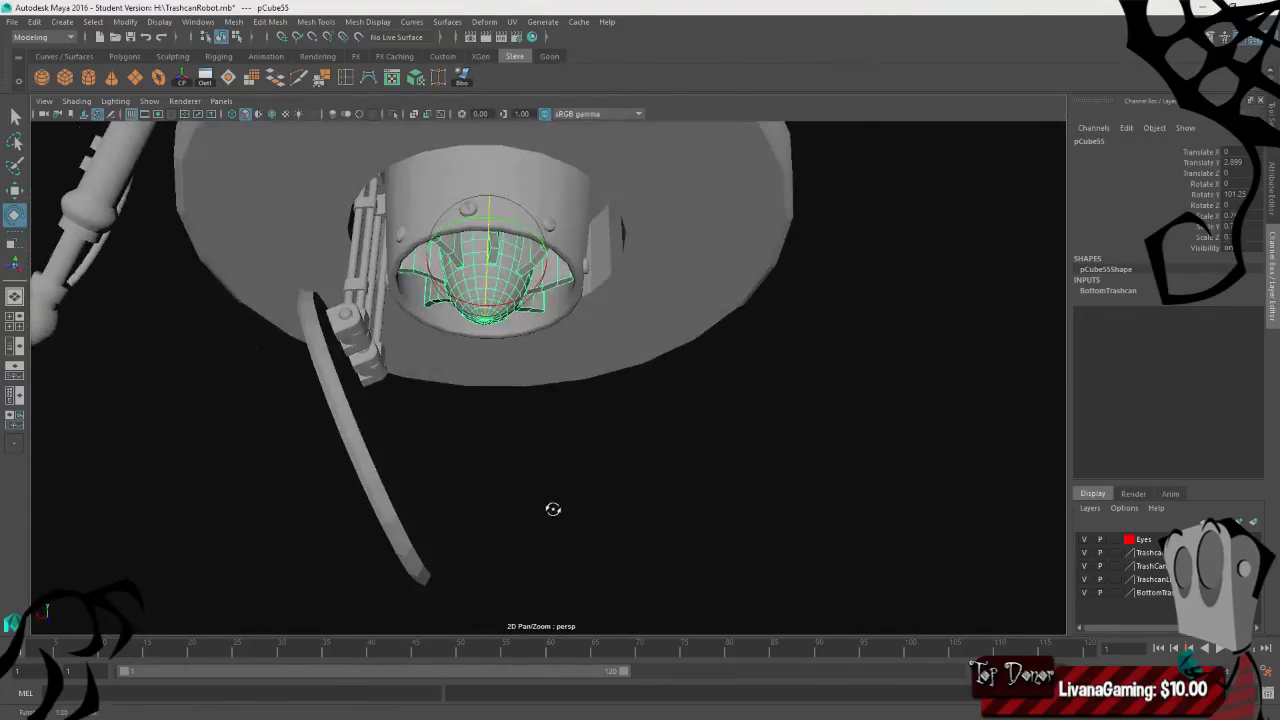
{"action": "key", "text": "w"}
{"action": "key", "text": "e"}
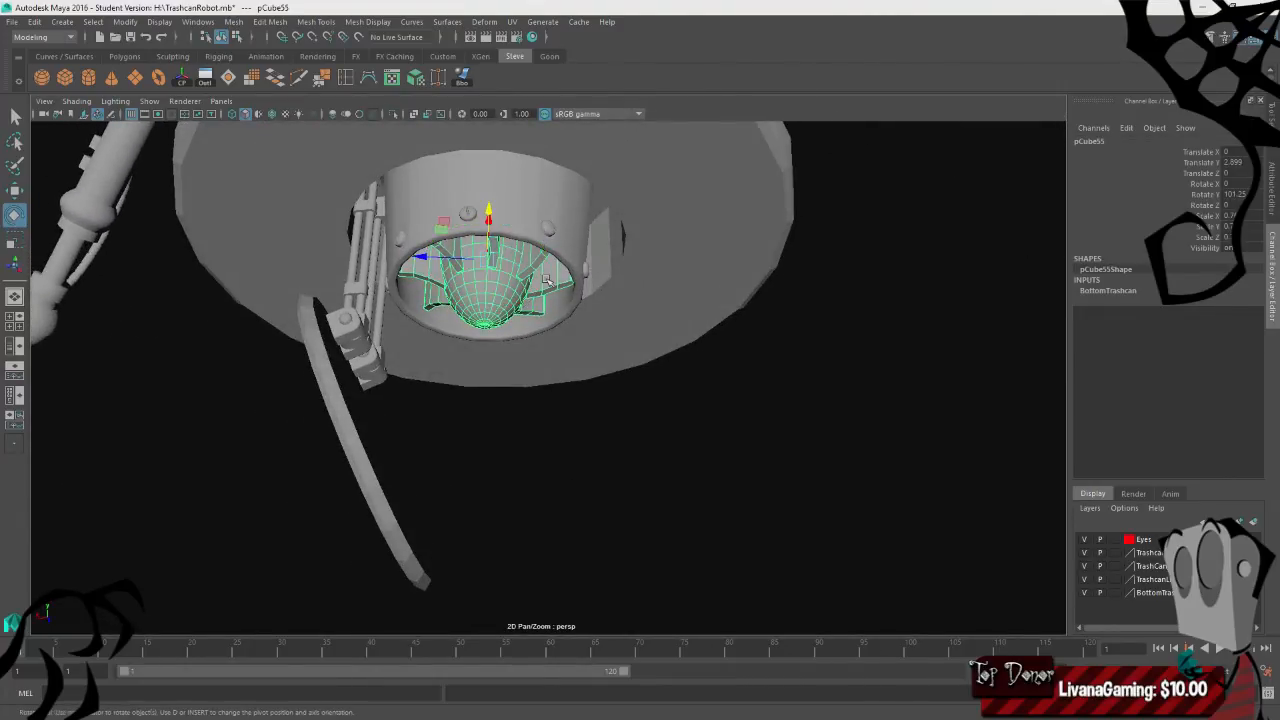
{"action": "left_click", "coordinate": [553, 210]}
{"action": "left_click", "coordinate": [503, 310]}
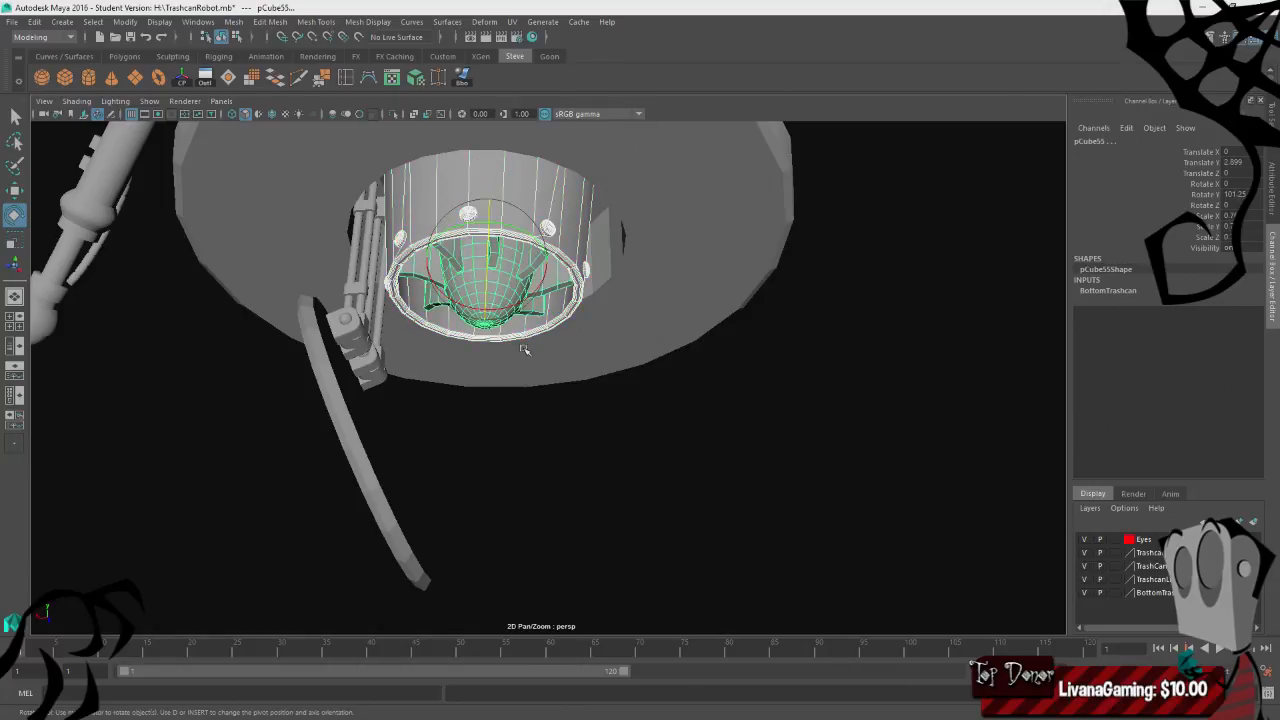
- Raise the selected engine parts' pivot straight up into the bucket base, ready for rotating
{"action": "key", "text": "w"}
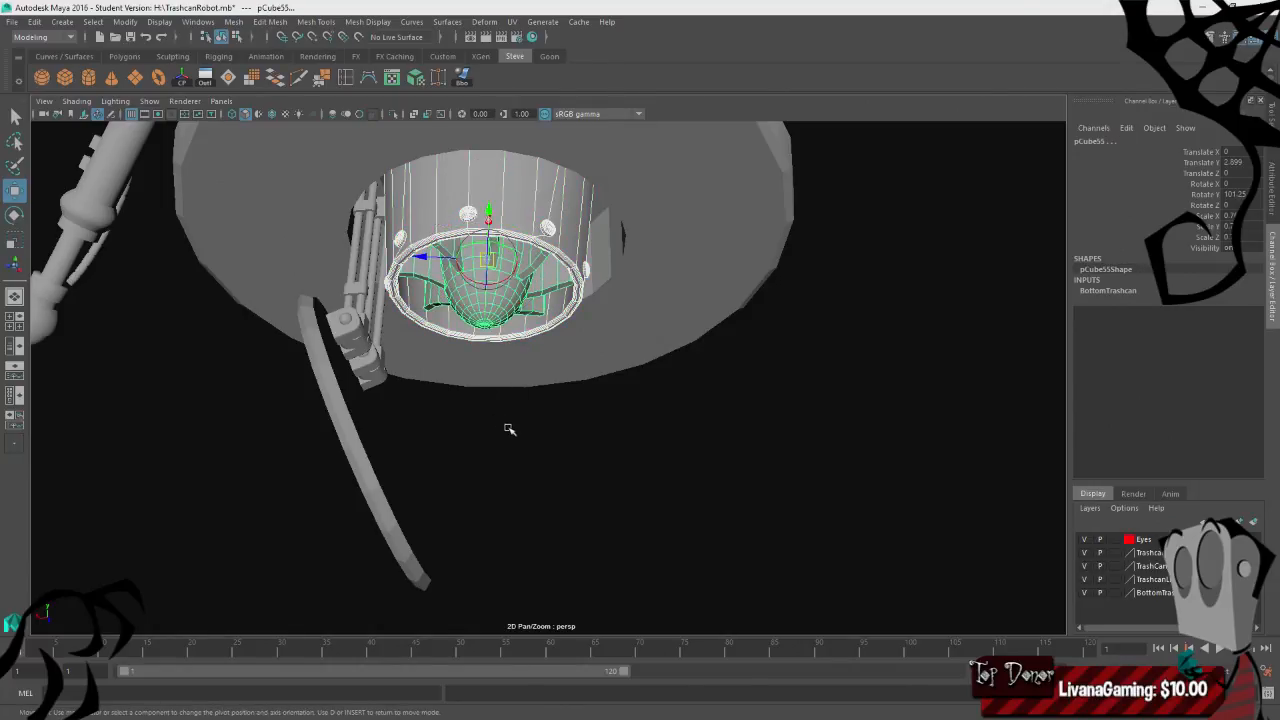
{"action": "left_click_drag", "start_coordinate": [508, 429], "coordinate": [560, 480], "text": "alt"}
{"action": "left_click_drag", "start_coordinate": [560, 325], "coordinate": [502, 237]}
{"action": "key", "text": "e"}
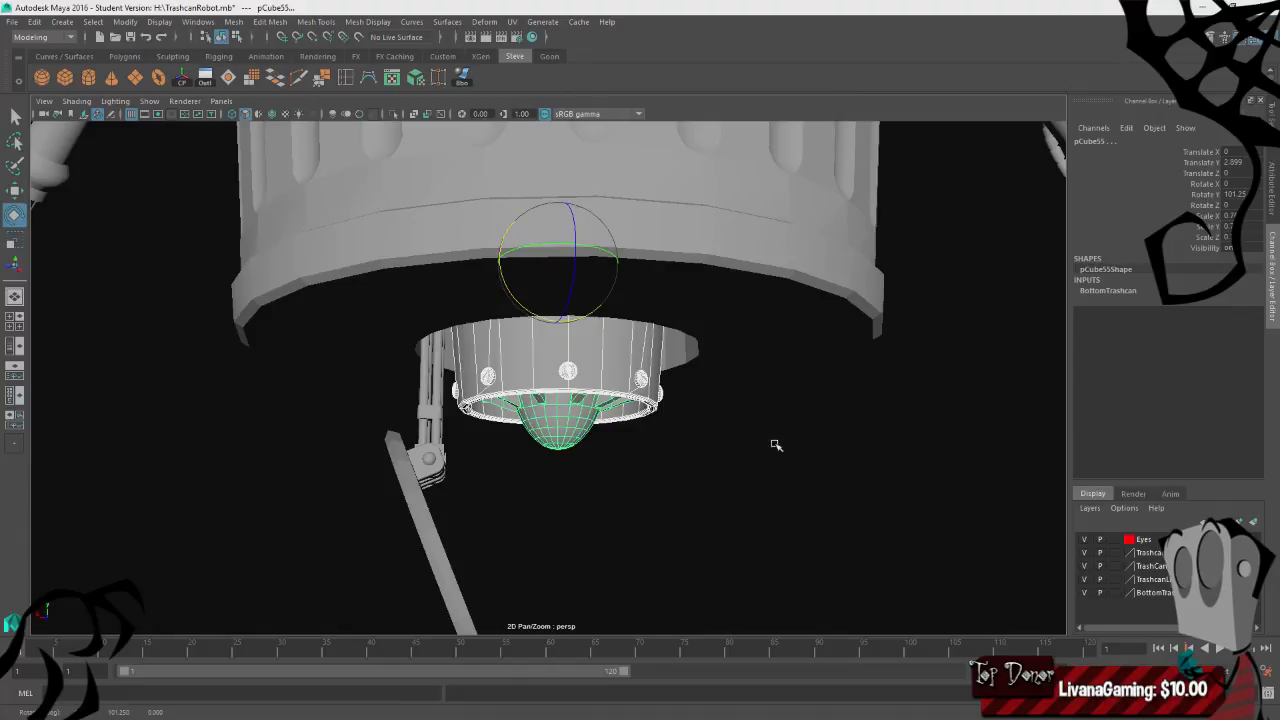
- Try to tilt the engine about its raised pivot with the 11.25 rotation step snap
{"action": "left_click_drag", "start_coordinate": [771, 443], "coordinate": [735, 434], "text": "alt"}
{"action": "left_click_drag", "start_coordinate": [418, 275], "coordinate": [465, 292]}
{"action": "left_click_drag", "start_coordinate": [545, 420], "coordinate": [485, 408], "text": "alt"}
{"action": "left_click_drag", "start_coordinate": [788, 440], "coordinate": [778, 455], "text": "alt"}
{"action": "key", "text": "ctrl+z"}
- Turn off step snapping for the Rotate tool, tilt the engine slightly inside the bucket's bottom opening, and deselect it
{"action": "left_click", "coordinate": [1272, 118]}
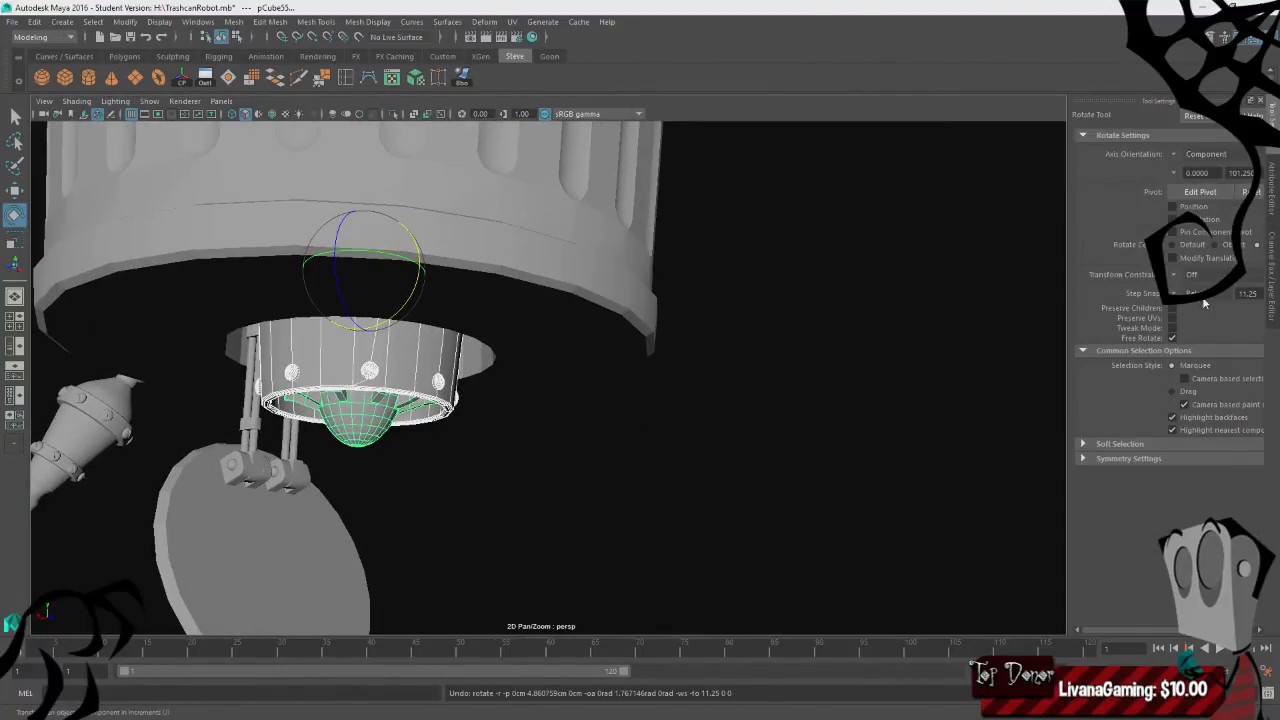
{"action": "left_click", "coordinate": [1175, 293]}
{"action": "left_click_drag", "start_coordinate": [643, 471], "coordinate": [456, 330], "text": "alt"}
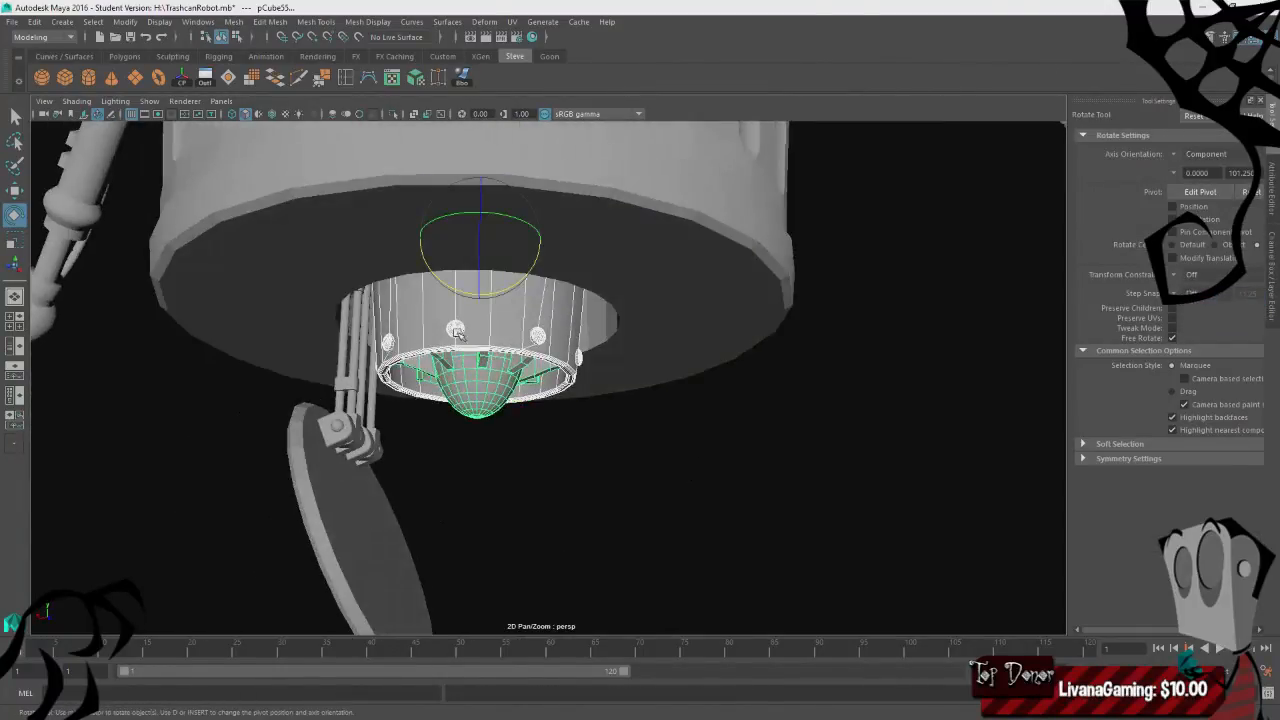
{"action": "left_click_drag", "start_coordinate": [480, 226], "coordinate": [482, 239]}
{"action": "left_click_drag", "start_coordinate": [545, 285], "coordinate": [547, 271], "text": "alt"}
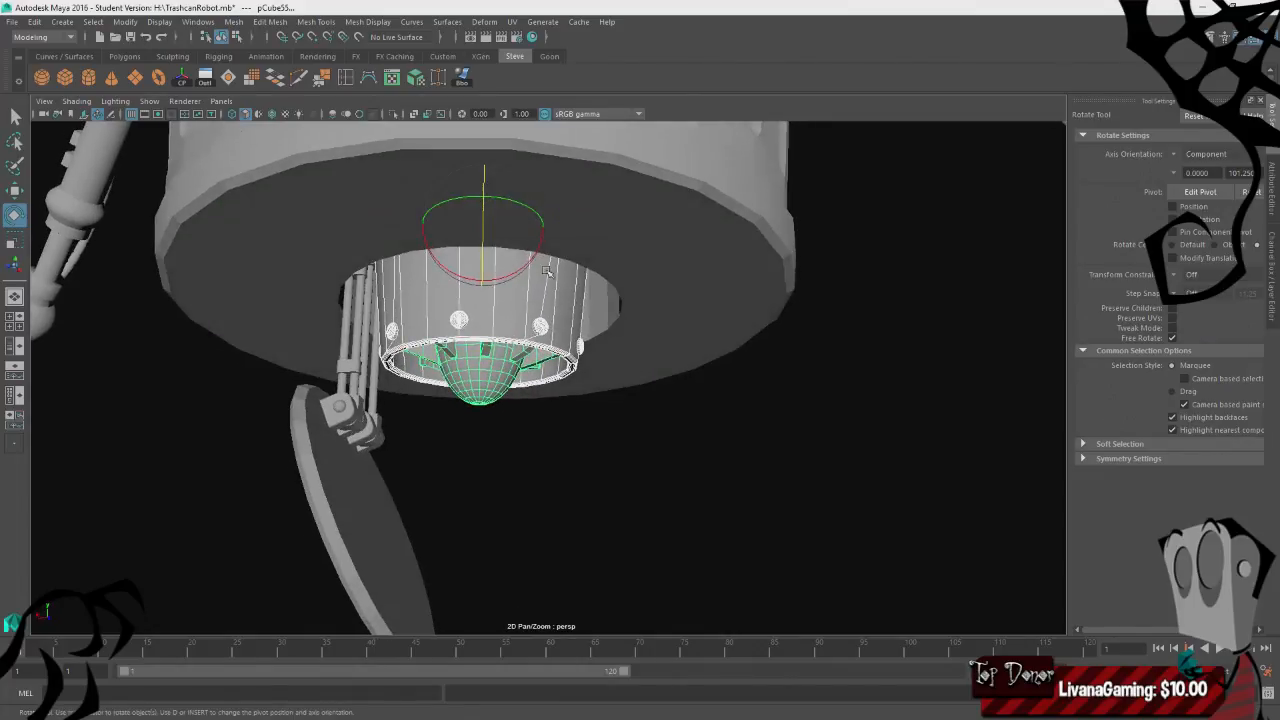
{"action": "left_click_drag", "start_coordinate": [605, 360], "coordinate": [308, 352], "text": "alt"}
{"action": "left_click_drag", "start_coordinate": [495, 513], "coordinate": [620, 520], "text": "alt"}
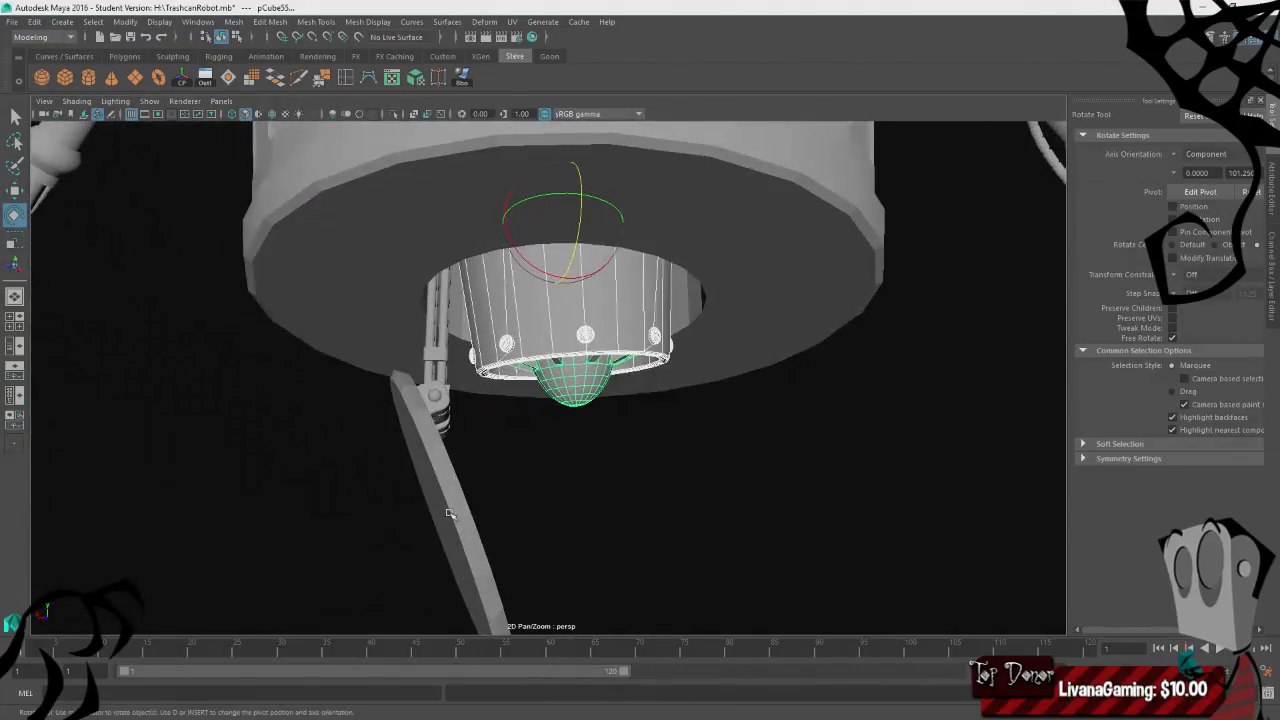
{"action": "left_click", "coordinate": [450, 509]}
{"action": "right_click_drag", "start_coordinate": [638, 516], "coordinate": [597, 534], "text": "alt"}
{"action": "left_click", "coordinate": [597, 534]}
- Hide the viewport grid and frame the whole robot
{"action": "left_click_drag", "start_coordinate": [572, 532], "coordinate": [594, 538], "text": "alt"}
{"action": "right_click_drag", "start_coordinate": [594, 538], "coordinate": [552, 537], "text": "alt"}
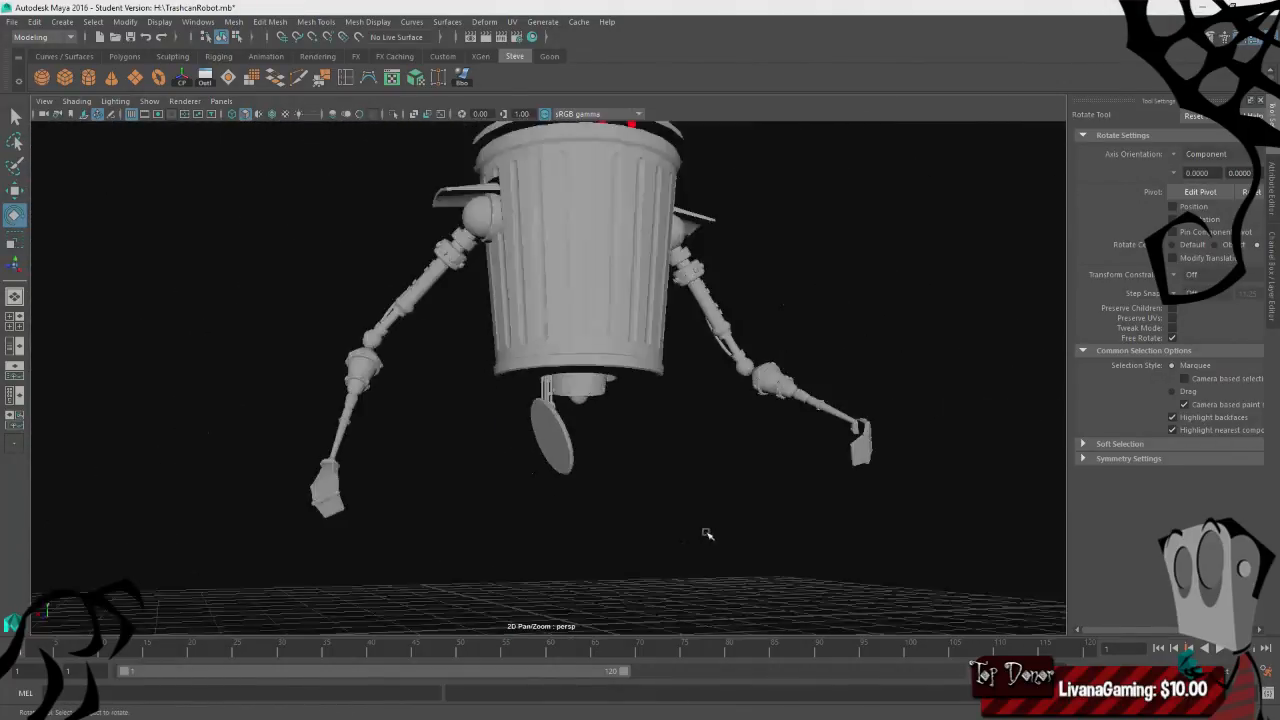
{"action": "left_click_drag", "start_coordinate": [733, 531], "coordinate": [570, 525], "text": "alt"}
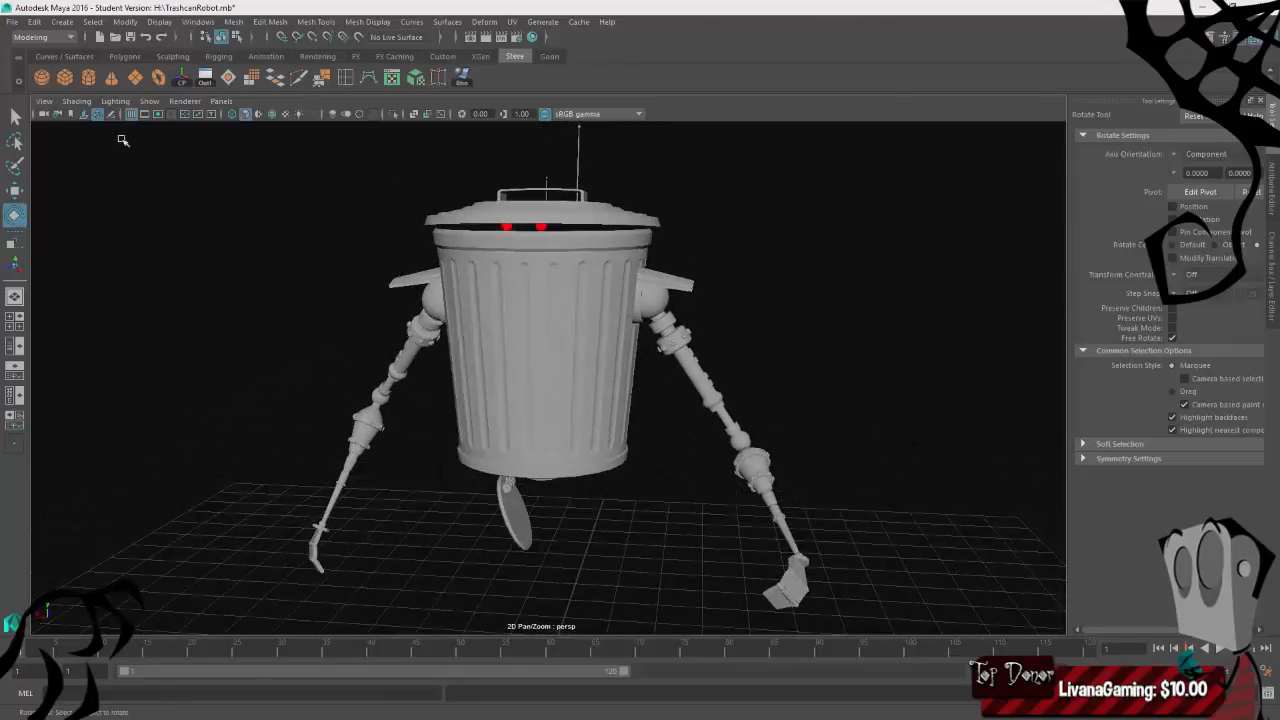
{"action": "left_click", "coordinate": [131, 113]}
{"action": "right_click_drag", "start_coordinate": [357, 380], "coordinate": [329, 400], "text": "alt"}
{"action": "left_click_drag", "start_coordinate": [329, 400], "coordinate": [284, 413], "text": "alt"}
{"action": "right_click_drag", "start_coordinate": [314, 414], "coordinate": [348, 418], "text": "alt"}
{"action": "left_click_drag", "start_coordinate": [232, 421], "coordinate": [271, 429], "text": "alt"}
{"action": "right_click_drag", "start_coordinate": [271, 429], "coordinate": [261, 446], "text": "alt"}
{"action": "left_click_drag", "start_coordinate": [261, 446], "coordinate": [260, 441], "text": "alt"}
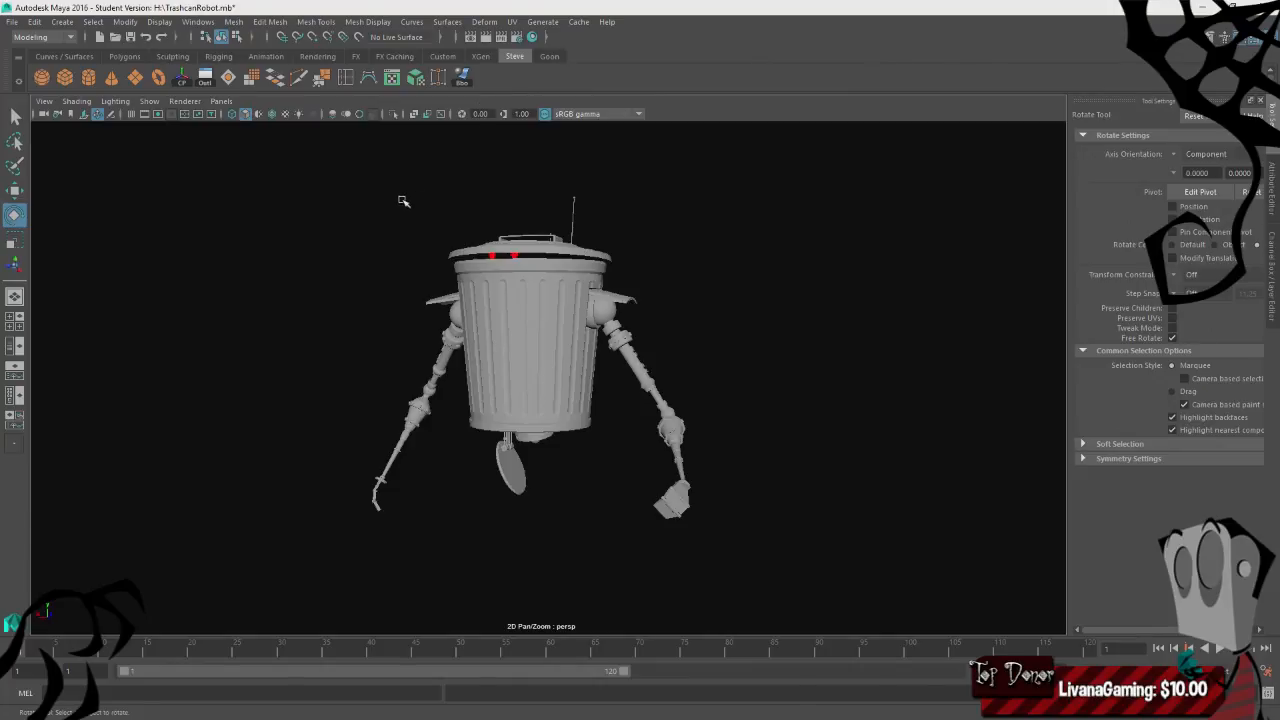
- Save the scene with the tilted engine, accepting the student version notice
{"action": "key", "text": "ctrl+s"}
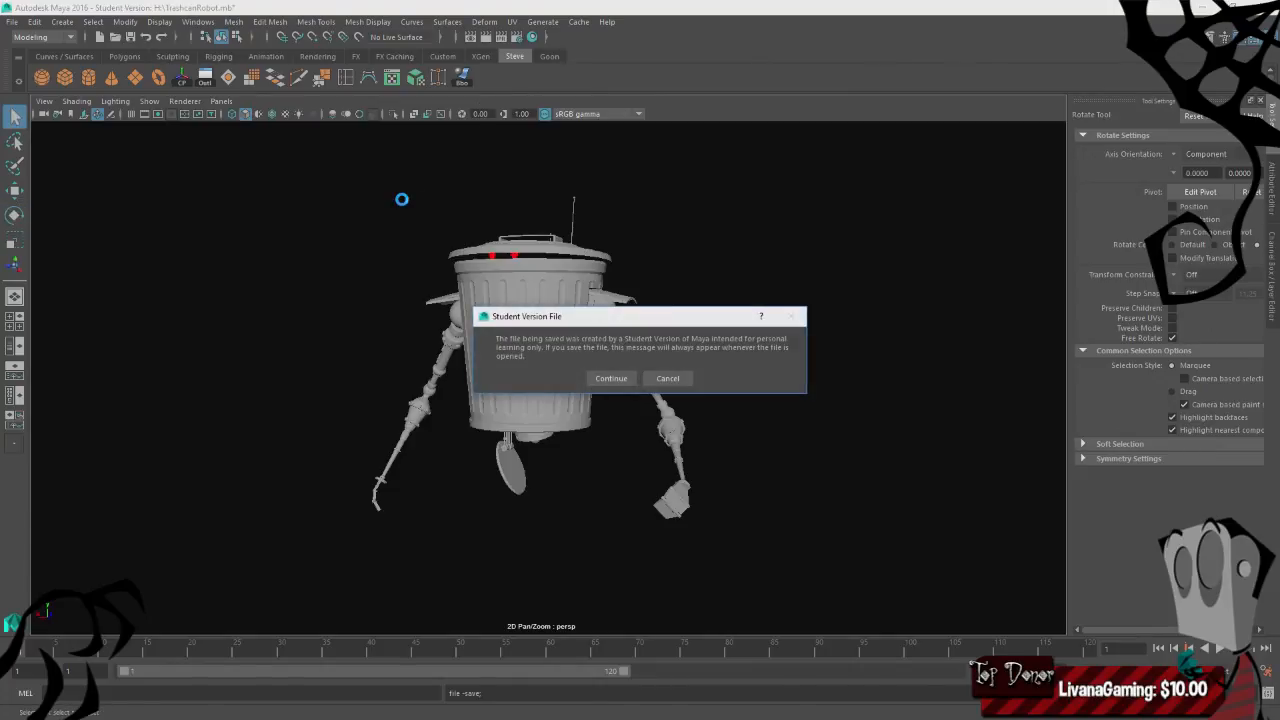
{"action": "left_click", "coordinate": [610, 377]}
{"action": "key", "text": "e"}
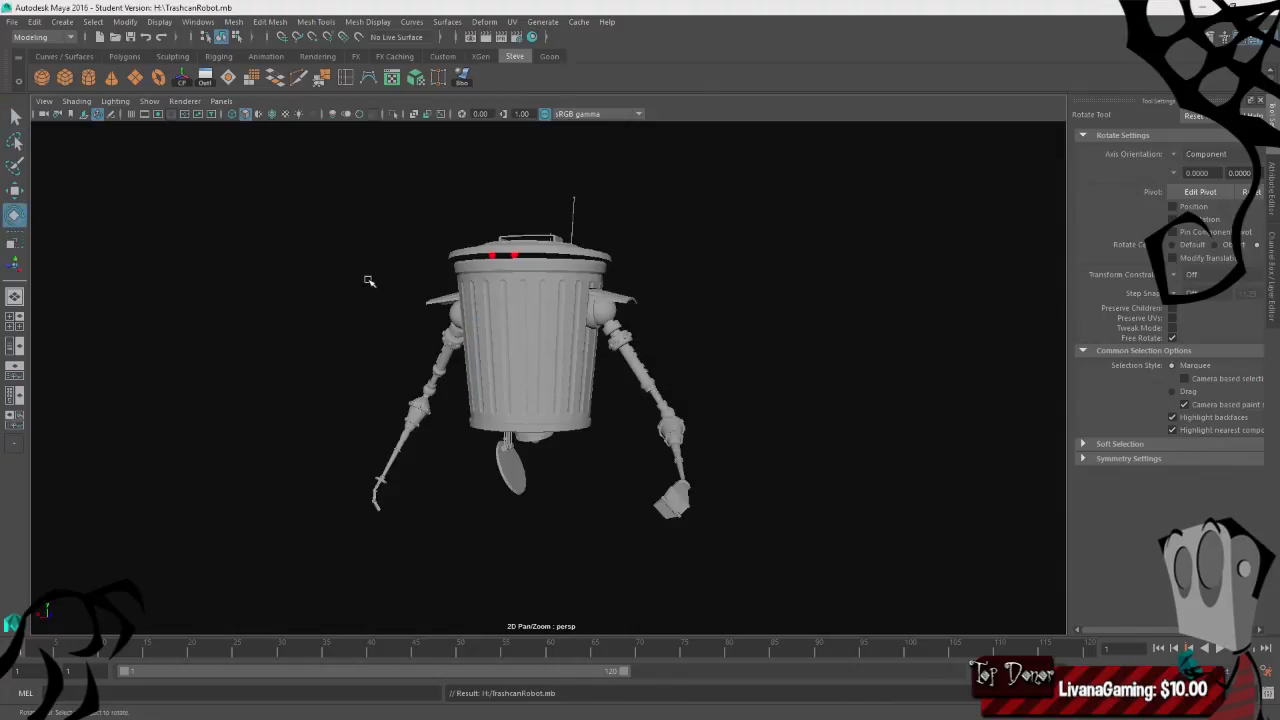
- Reorient the pivot of the robot's right shoulder plate and place it at the plate's inner edge beside the bucket
{"action": "left_click_drag", "start_coordinate": [311, 341], "coordinate": [430, 275], "text": "alt"}
{"action": "left_click", "coordinate": [452, 283]}
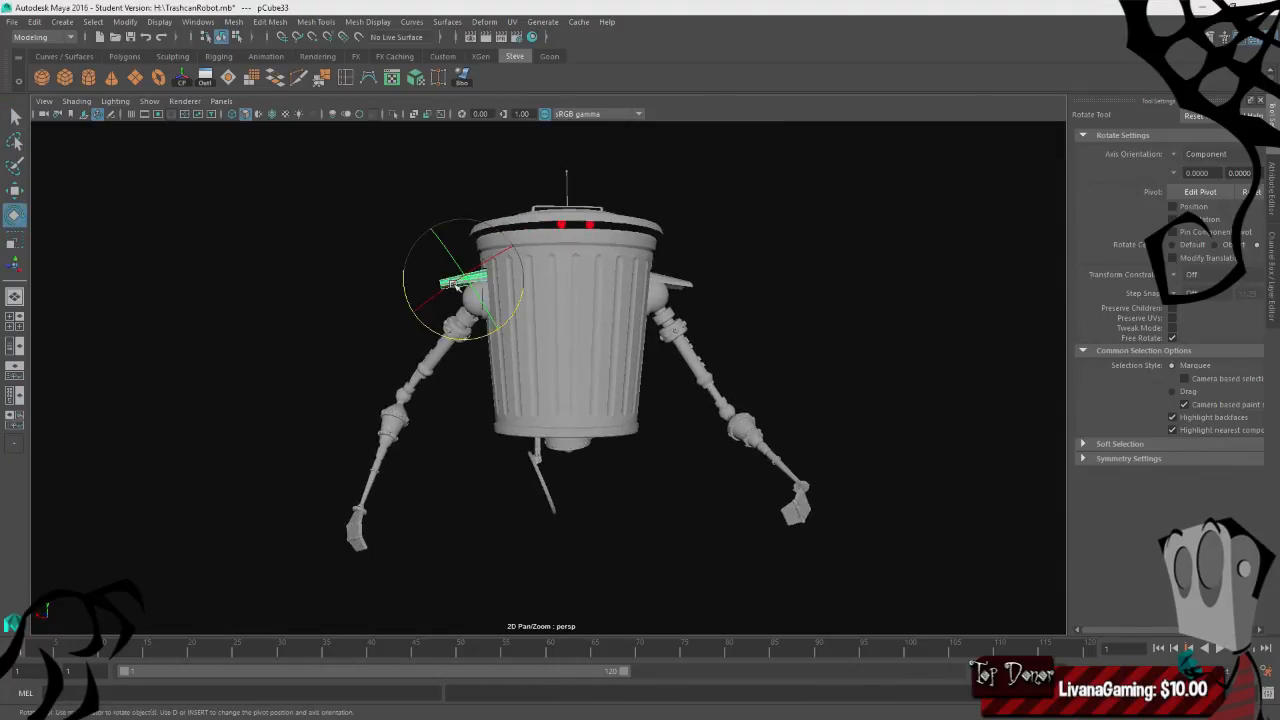
{"action": "scroll", "coordinate": [389, 340], "scroll_direction": "down", "scroll_amount": 4}
{"action": "key", "text": "w"}
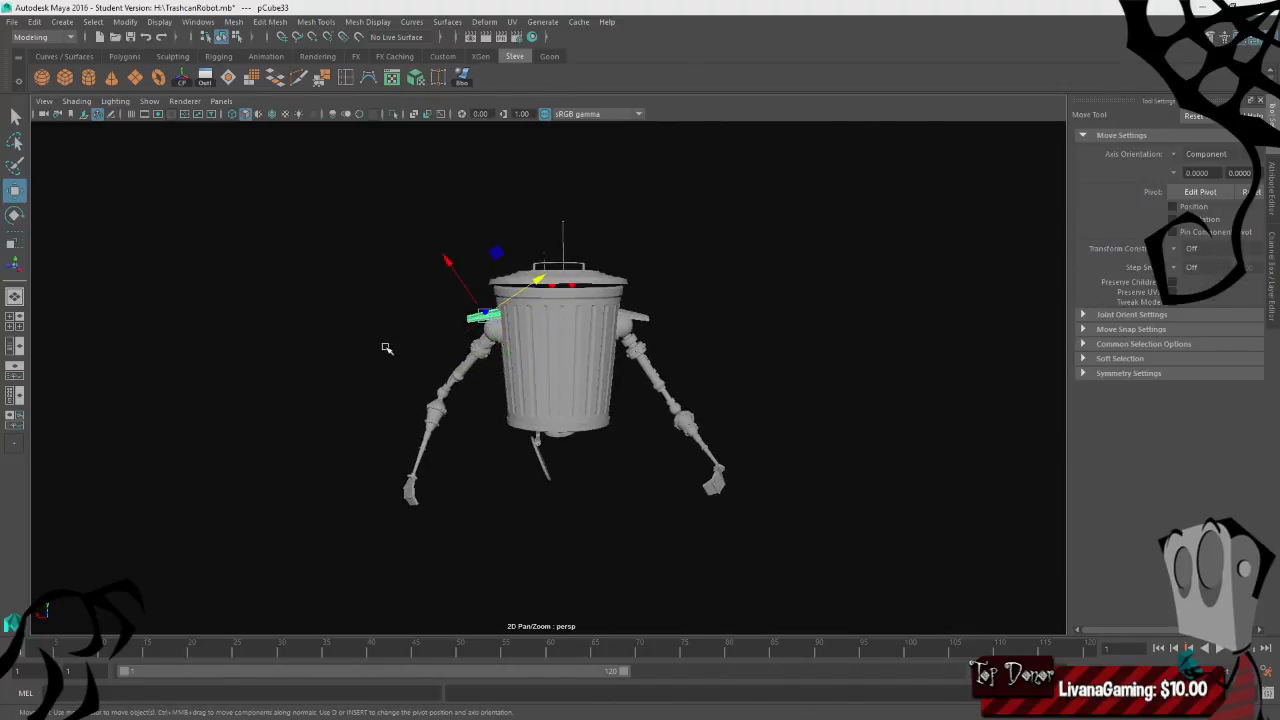
{"action": "key", "text": "d"}
{"action": "scroll", "coordinate": [414, 357], "scroll_direction": "up", "scroll_amount": 5}
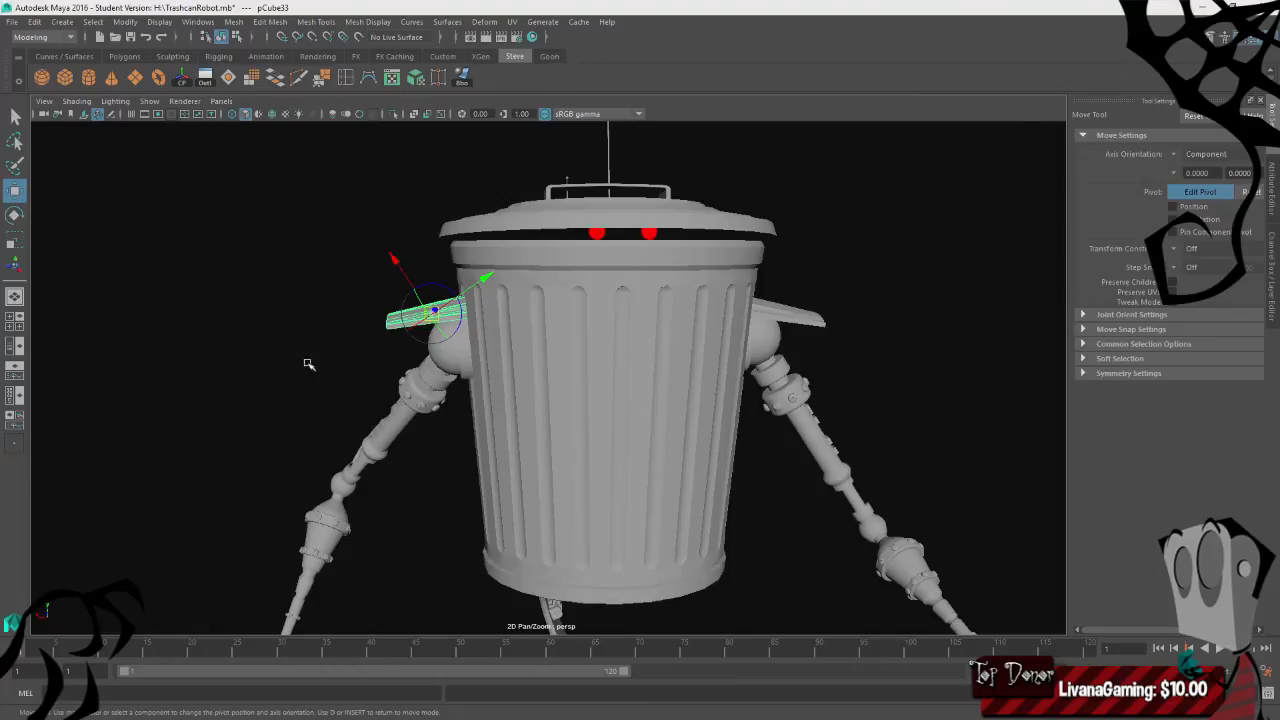
{"action": "mouse_move", "coordinate": [308, 364]}
{"action": "left_mouse_down", "text": "alt"}
{"action": "mouse_move", "coordinate": [343, 420]}
{"action": "mouse_move", "coordinate": [297, 383]}
{"action": "left_mouse_up", "text": "alt"}
{"action": "key", "text": "d"}
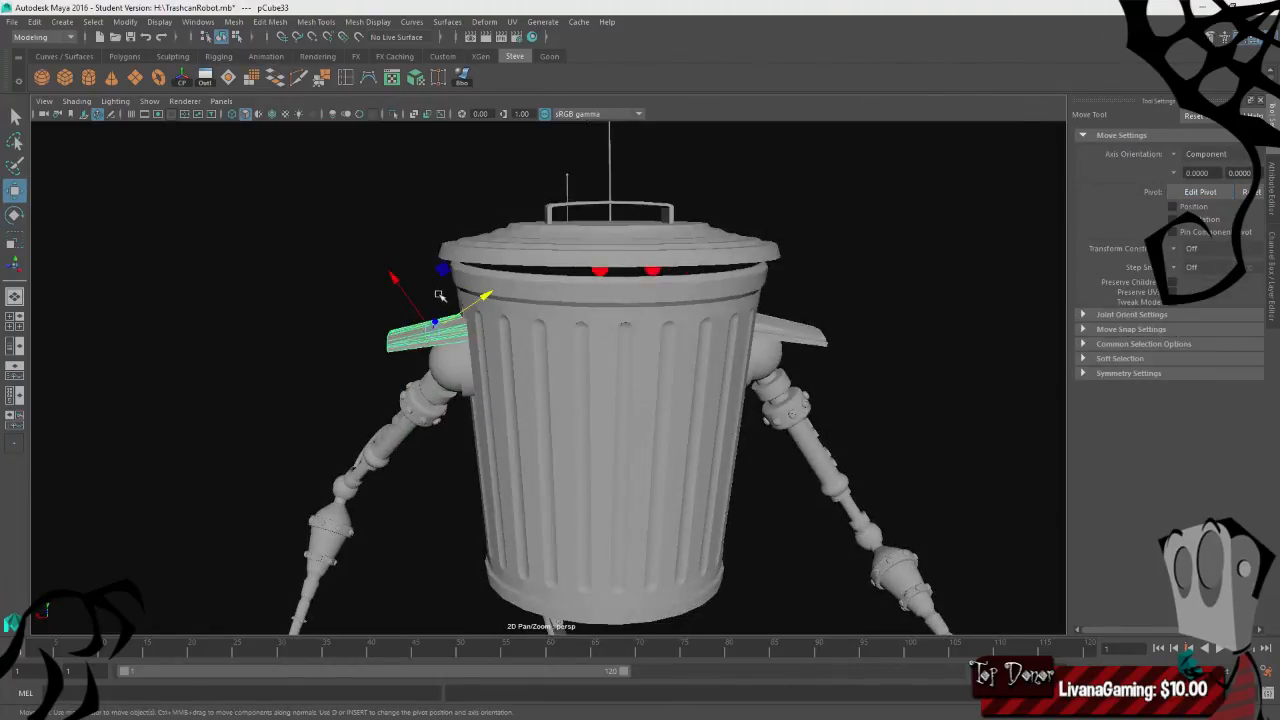
{"action": "key", "text": "e"}
{"action": "key", "text": "d"}
{"action": "left_click_drag", "start_coordinate": [441, 300], "coordinate": [453, 308]}
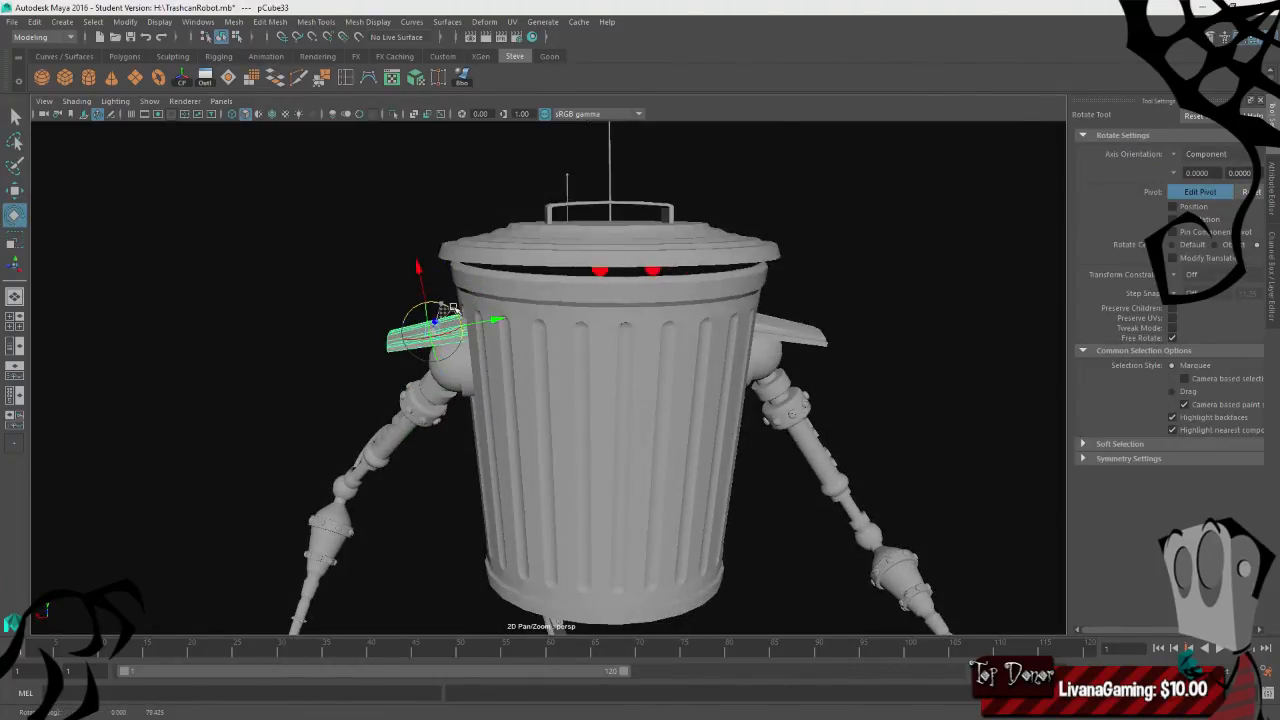
{"action": "left_click_drag", "start_coordinate": [539, 313], "coordinate": [394, 383], "text": "alt"}
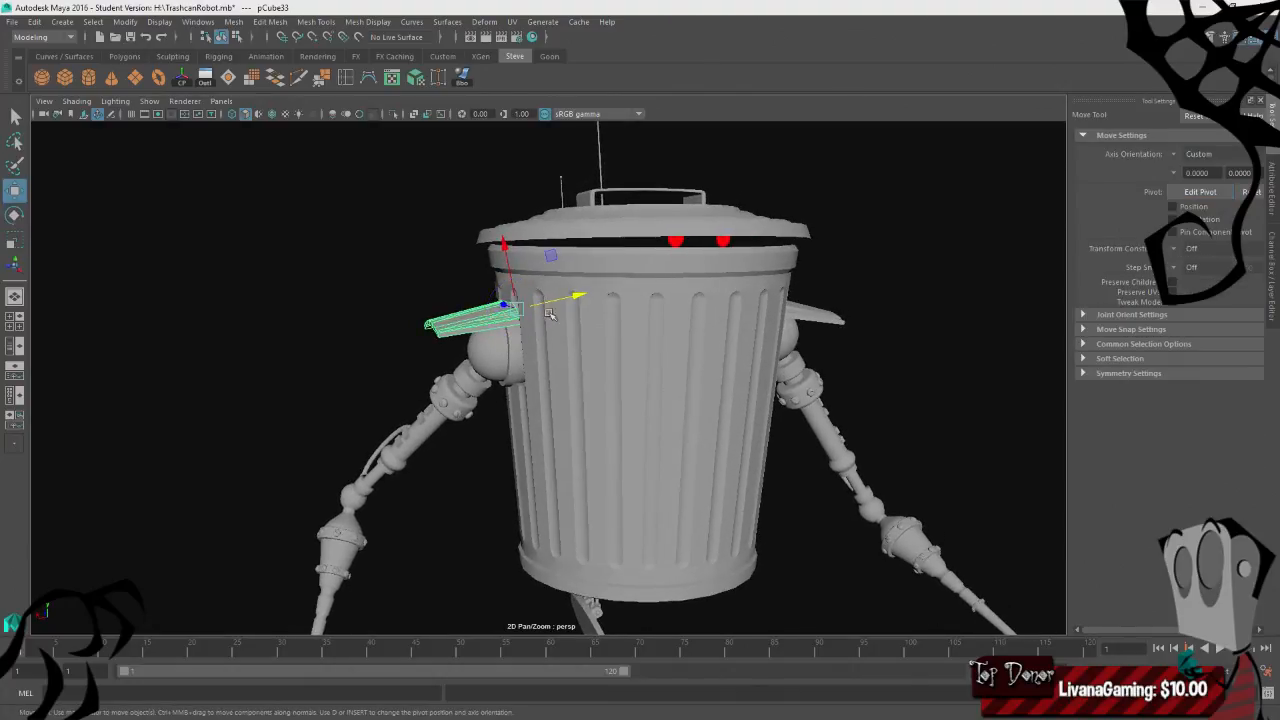
{"action": "key", "text": "d"}
- Rotate the right shoulder plate downward about its new pivot so it slopes over the shoulder ball
{"action": "left_click_drag", "start_coordinate": [497, 253], "coordinate": [489, 257]}
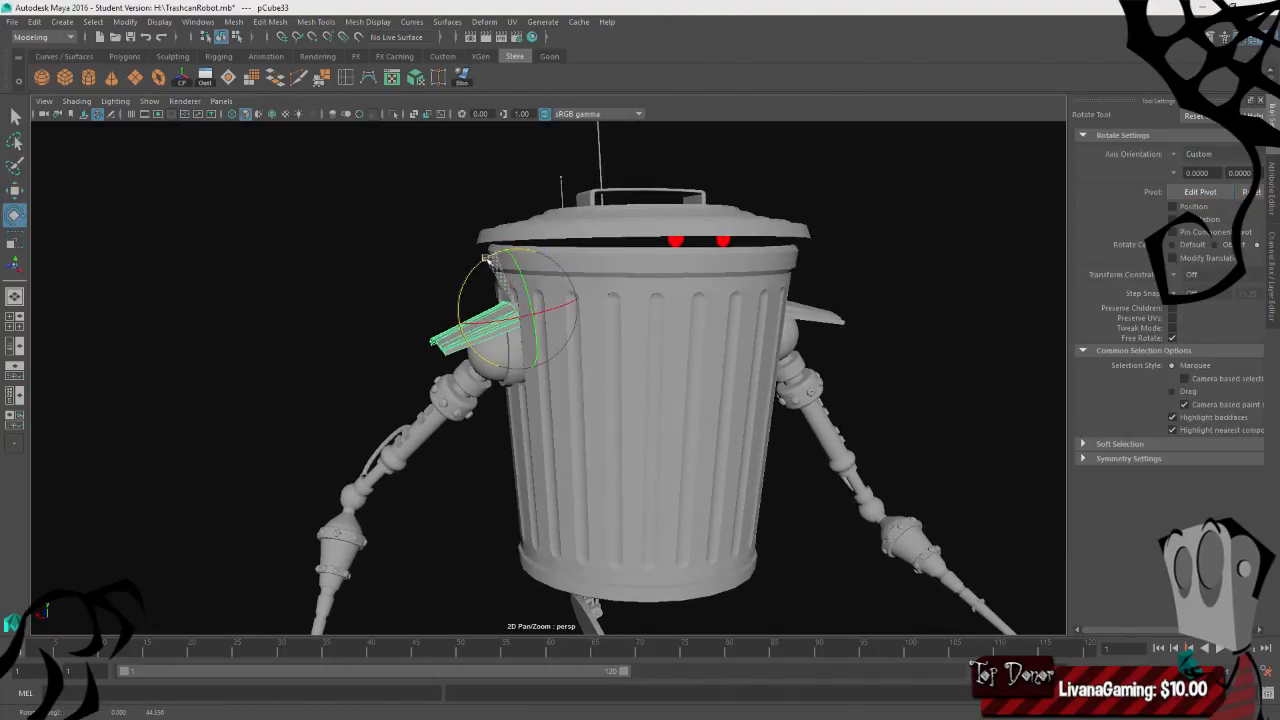
{"action": "left_click", "coordinate": [297, 317]}
{"action": "left_click_drag", "start_coordinate": [297, 317], "coordinate": [408, 354], "text": "alt"}
- Nudge the right shoulder plate slightly toward the bucket wall and fine-tune its fit over the shoulder
{"action": "left_click", "coordinate": [456, 354]}
{"action": "key", "text": "w"}
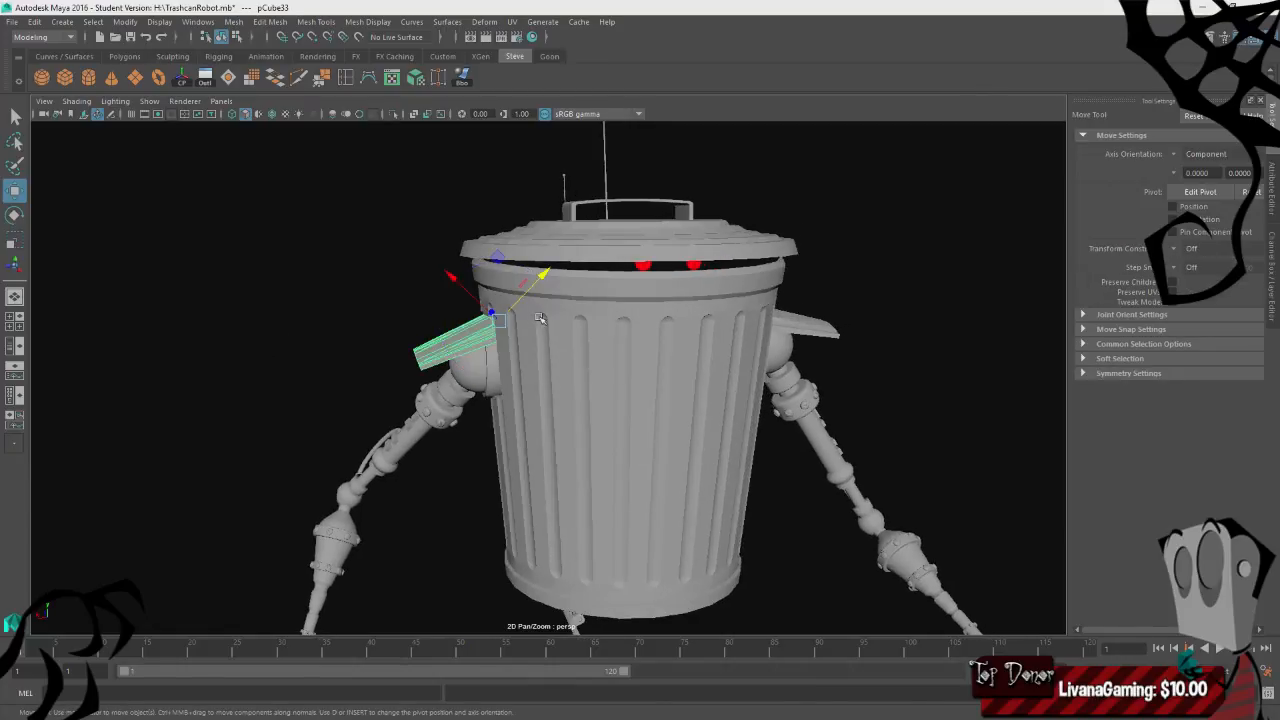
{"action": "left_click_drag", "start_coordinate": [531, 293], "coordinate": [534, 293]}
{"action": "left_click", "coordinate": [258, 318]}
{"action": "left_click_drag", "start_coordinate": [258, 318], "coordinate": [247, 345], "text": "alt"}
{"action": "left_click", "coordinate": [410, 323]}
{"action": "key", "text": "e"}
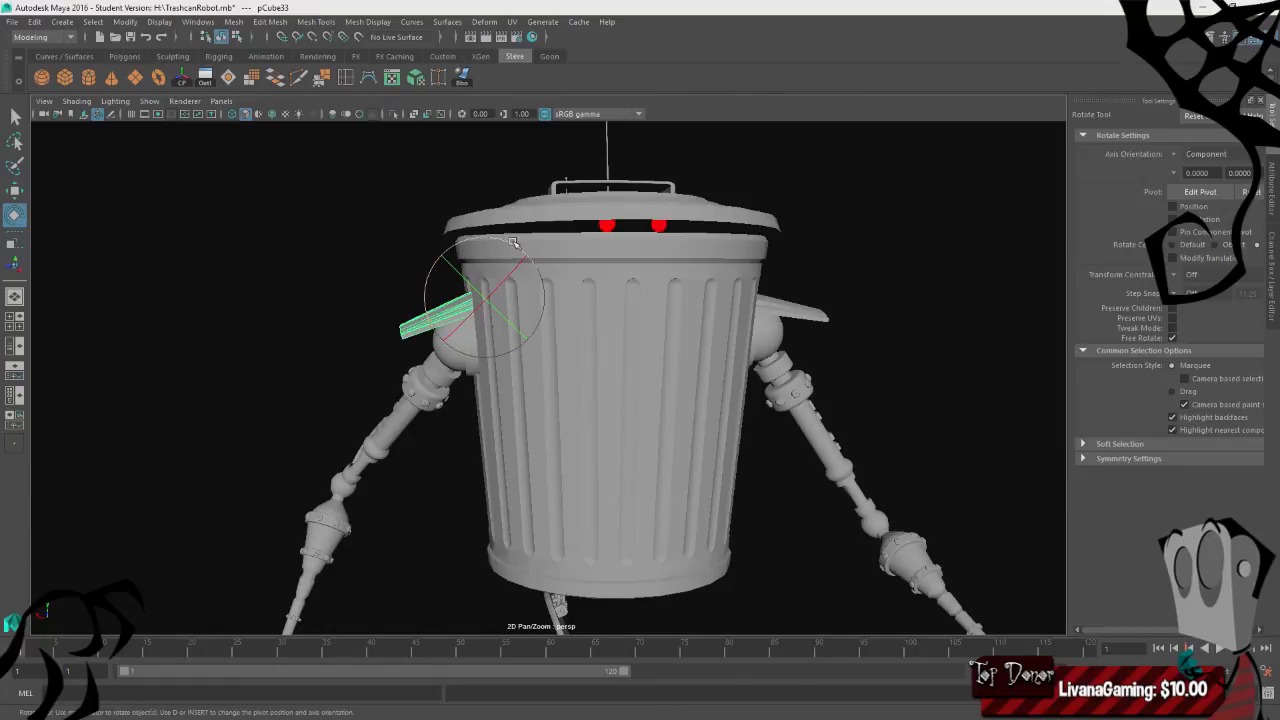
{"action": "left_click", "coordinate": [274, 294]}
{"action": "left_click_drag", "start_coordinate": [274, 294], "coordinate": [237, 310], "text": "alt"}
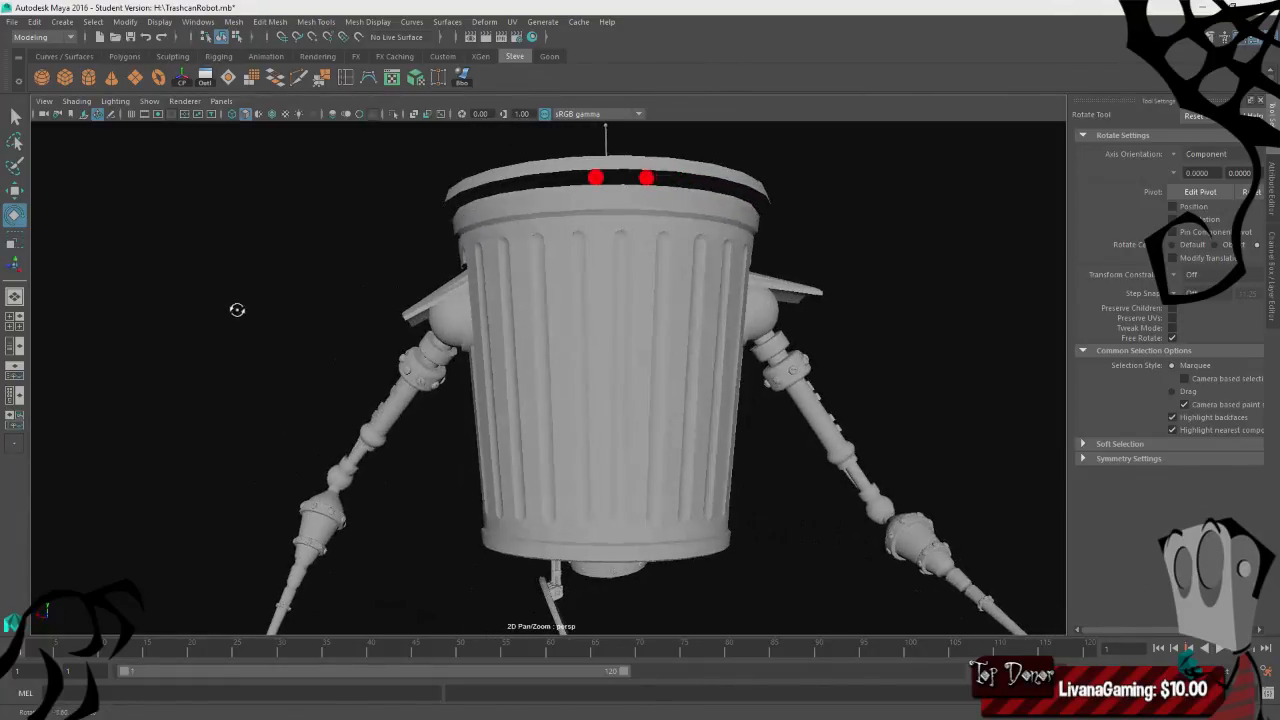
{"action": "scroll", "coordinate": [348, 358], "scroll_direction": "down", "scroll_amount": 4}
{"action": "left_click_drag", "start_coordinate": [349, 359], "coordinate": [419, 403], "text": "alt"}
- Tilt the robot's left shoulder plate downward to match the opposite plate and fit it against the bucket
{"action": "left_click", "coordinate": [671, 347]}
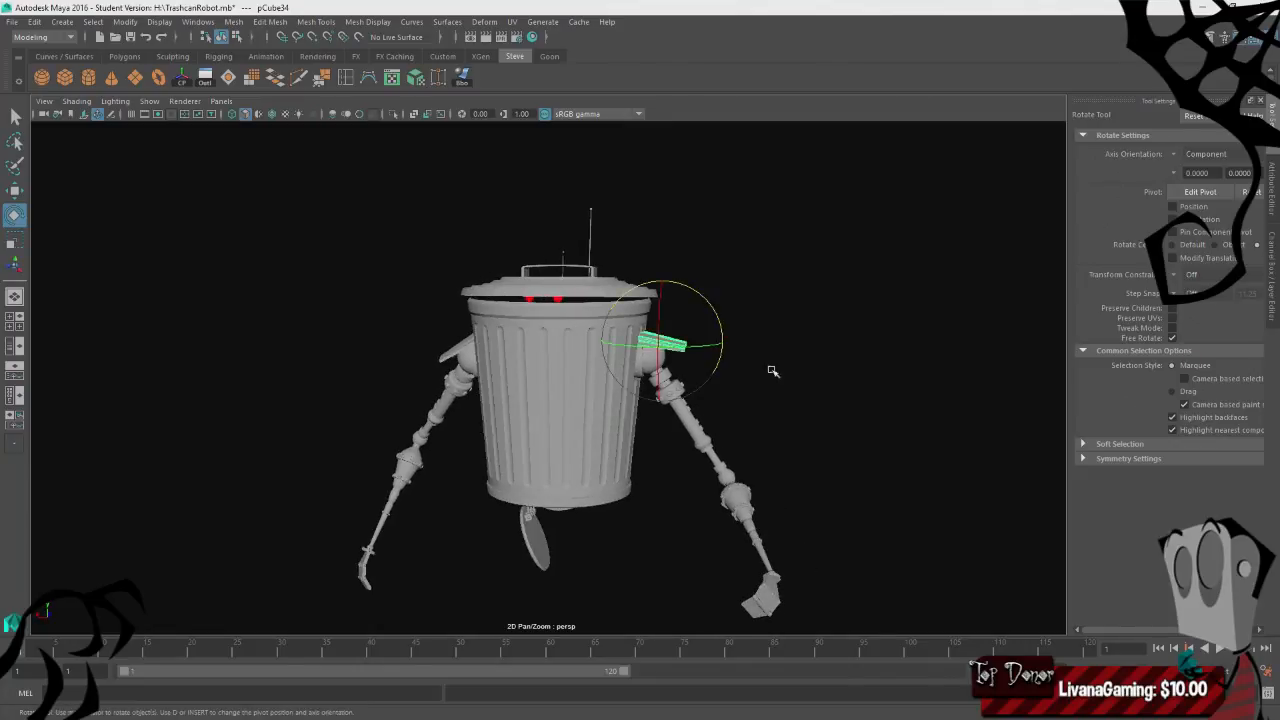
{"action": "left_click_drag", "start_coordinate": [773, 371], "coordinate": [650, 330], "text": "alt"}
{"action": "key", "text": "w"}
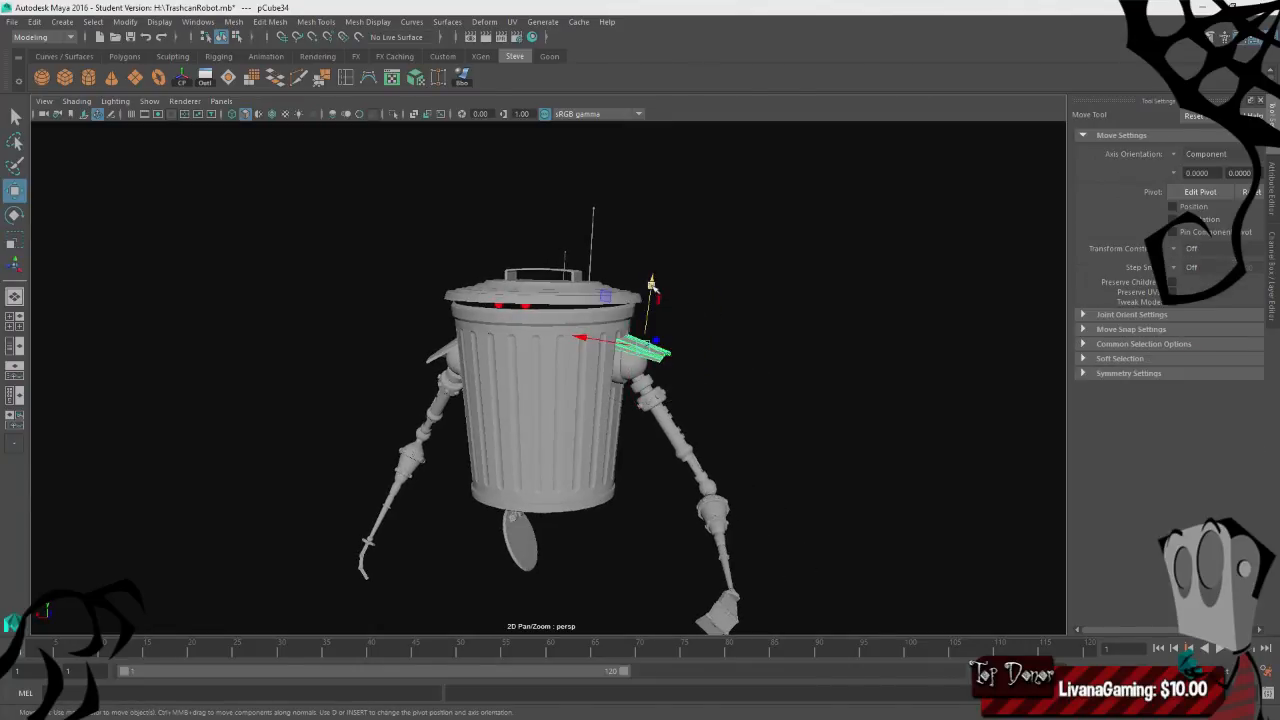
{"action": "left_click", "coordinate": [700, 386]}
{"action": "left_click_drag", "start_coordinate": [700, 386], "coordinate": [534, 468], "text": "alt"}
{"action": "right_click_drag", "start_coordinate": [535, 470], "coordinate": [469, 540], "text": "alt"}
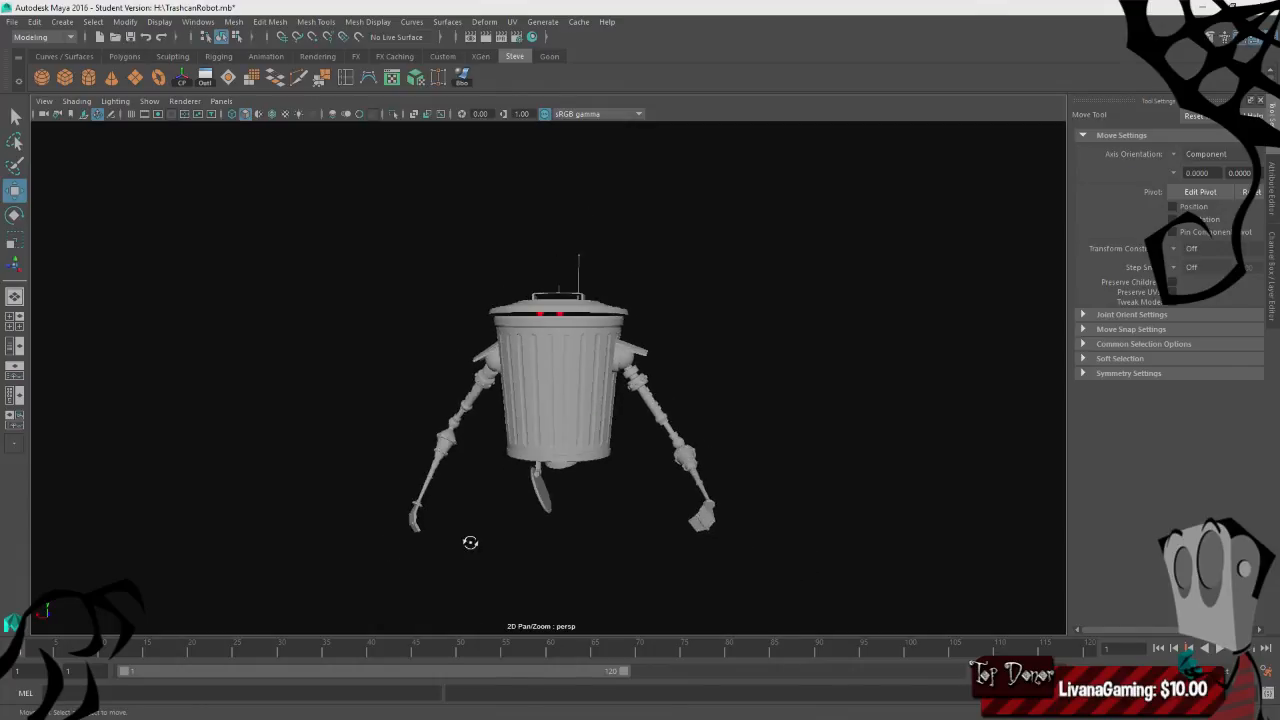
- Rotate the robot's left red eye around the bucket's vertical axis to set the two eyes farther apart
{"action": "left_click_drag", "start_coordinate": [469, 540], "coordinate": [509, 542], "text": "alt"}
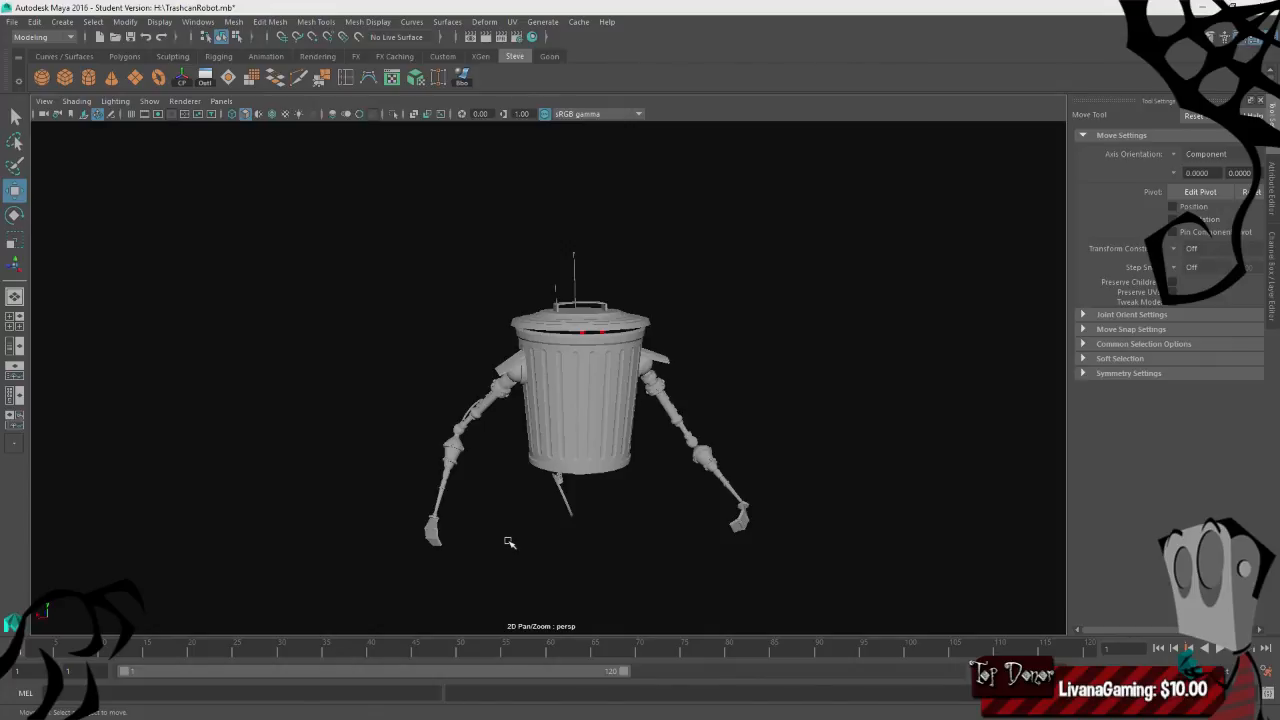
{"action": "right_click_drag", "start_coordinate": [680, 470], "coordinate": [755, 335], "text": "alt"}
{"action": "left_click_drag", "start_coordinate": [755, 335], "coordinate": [667, 293], "text": "alt"}
{"action": "left_click", "coordinate": [466, 235]}
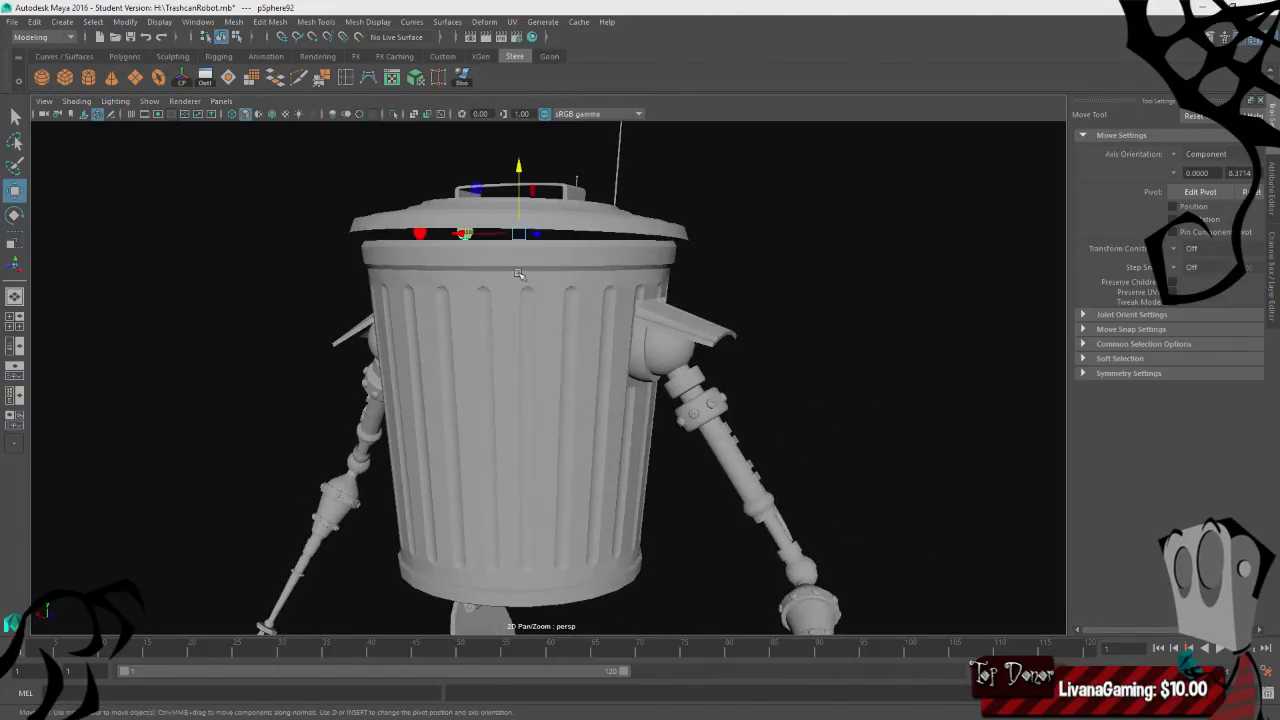
{"action": "key", "text": "e"}
{"action": "key", "text": "space"}
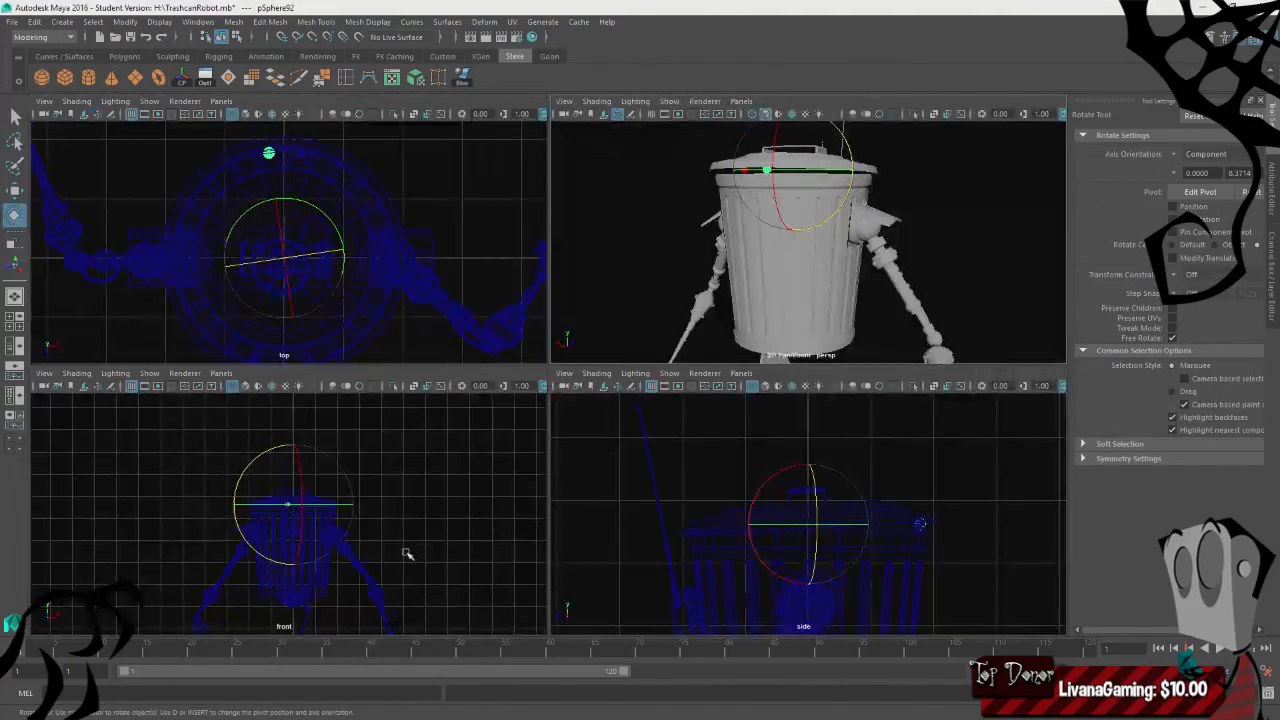
{"action": "key", "text": "space"}
{"action": "left_click_drag", "start_coordinate": [552, 350], "coordinate": [586, 311]}
{"action": "key", "text": "space"}
{"action": "key", "text": "space"}
{"action": "left_click", "coordinate": [739, 251]}
- Save the scene with the adjusted shoulder plates and eye
{"action": "mouse_move", "coordinate": [484, 390]}
{"action": "left_mouse_down", "text": "alt"}
{"action": "mouse_move", "coordinate": [508, 377]}
{"action": "mouse_move", "coordinate": [469, 374]}
{"action": "left_mouse_up", "text": "alt"}
{"action": "right_click_drag", "start_coordinate": [469, 374], "coordinate": [420, 405], "text": "alt"}
{"action": "left_click_drag", "start_coordinate": [420, 405], "coordinate": [478, 436], "text": "alt"}
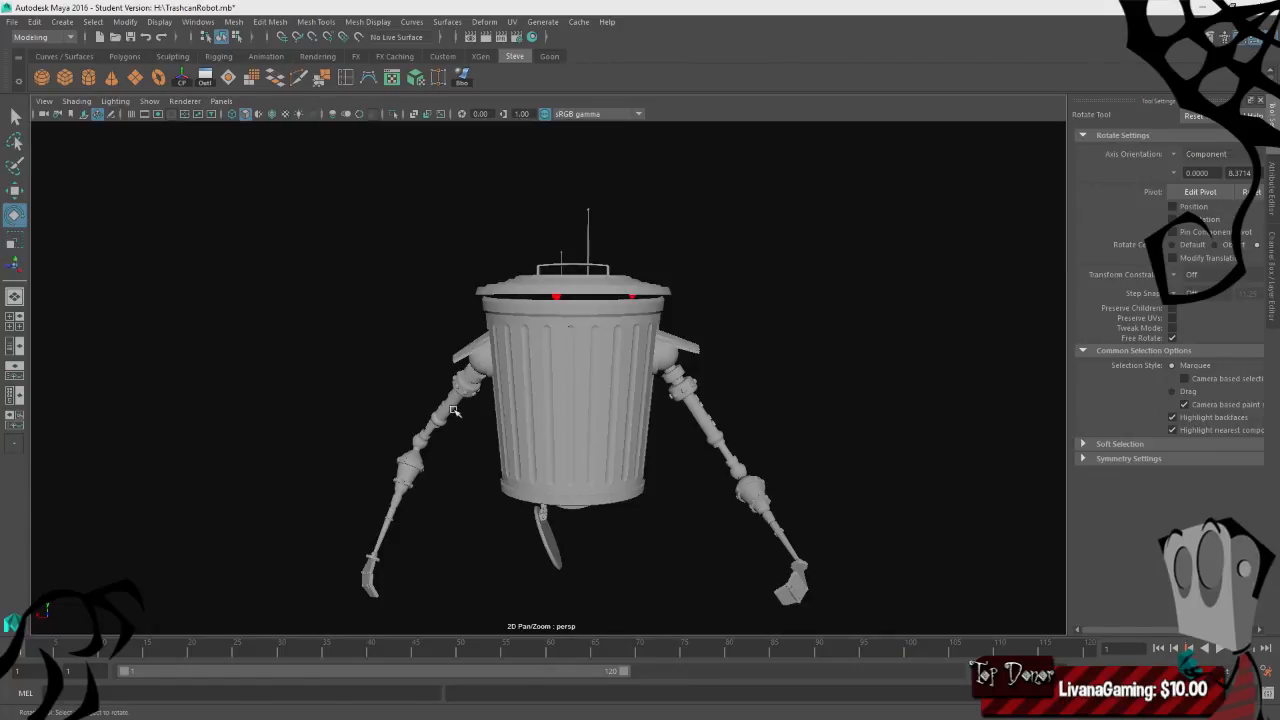
{"action": "key", "text": "ctrl+s"}
{"action": "left_click_drag", "start_coordinate": [623, 347], "coordinate": [719, 371], "text": "alt"}
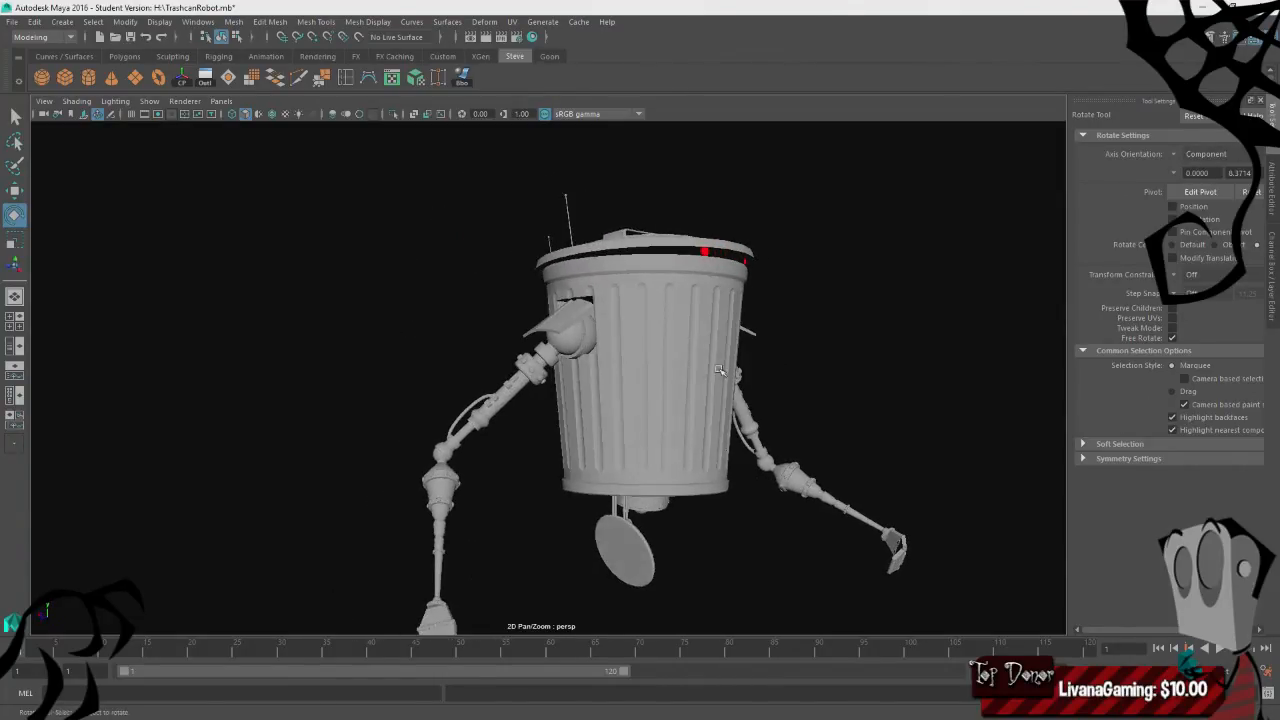
{"action": "key", "text": "space"}
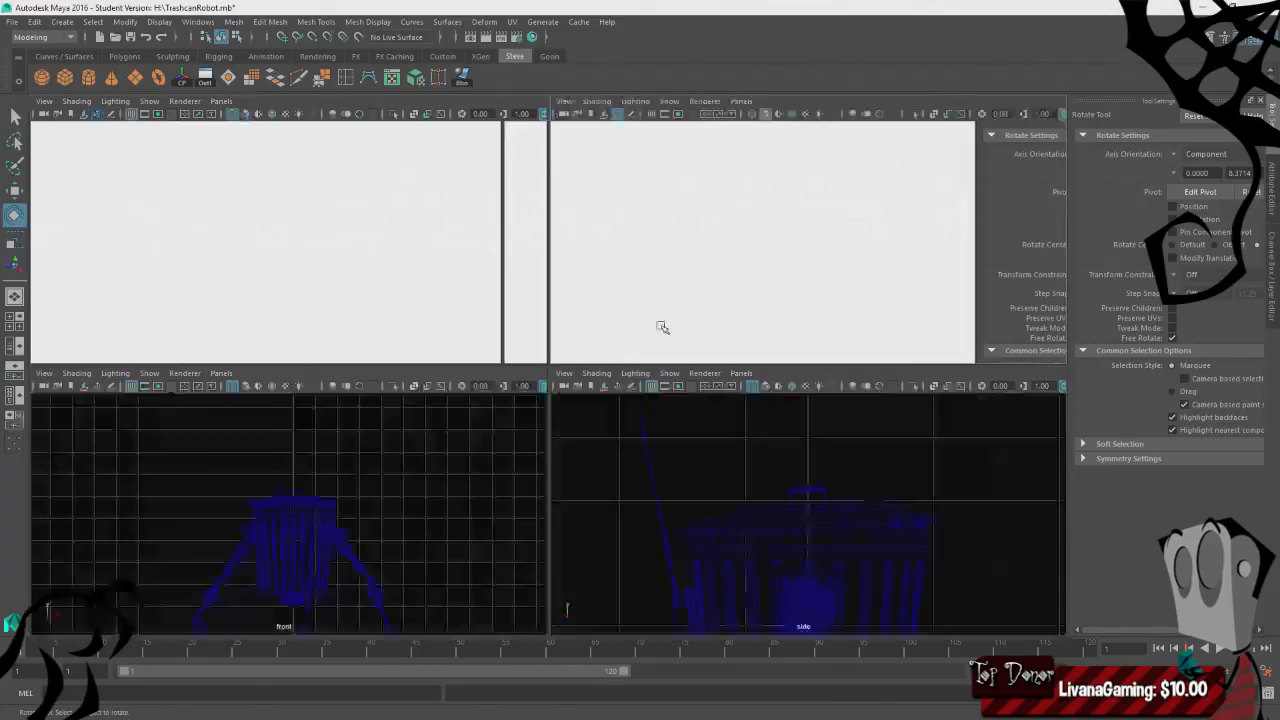
{"action": "key", "text": "space"}
{"action": "key", "text": "space"}
{"action": "key", "text": "space"}
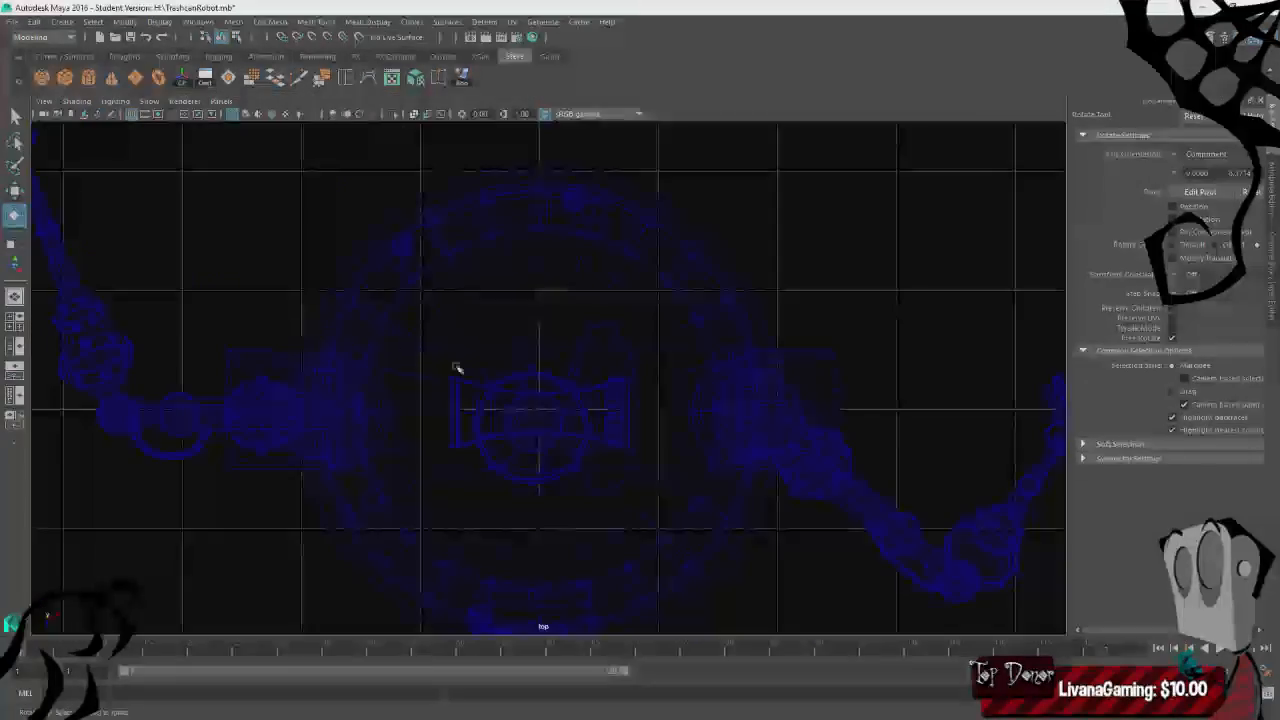
{"action": "middle_click_drag", "start_coordinate": [693, 441], "coordinate": [640, 429], "text": "alt"}
{"action": "left_click", "coordinate": [68, 78]}
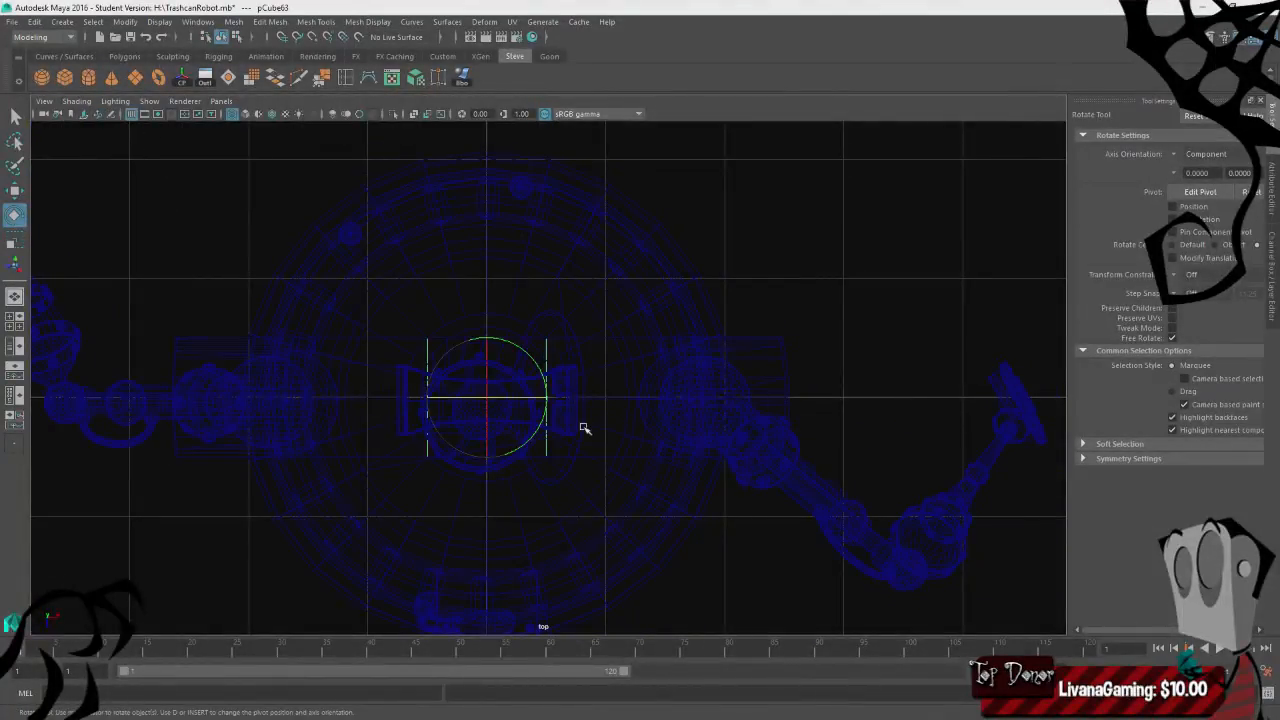
{"action": "key", "text": "r"}
{"action": "left_click_drag", "start_coordinate": [481, 396], "coordinate": [646, 403]}
{"action": "key", "text": "Delete"}
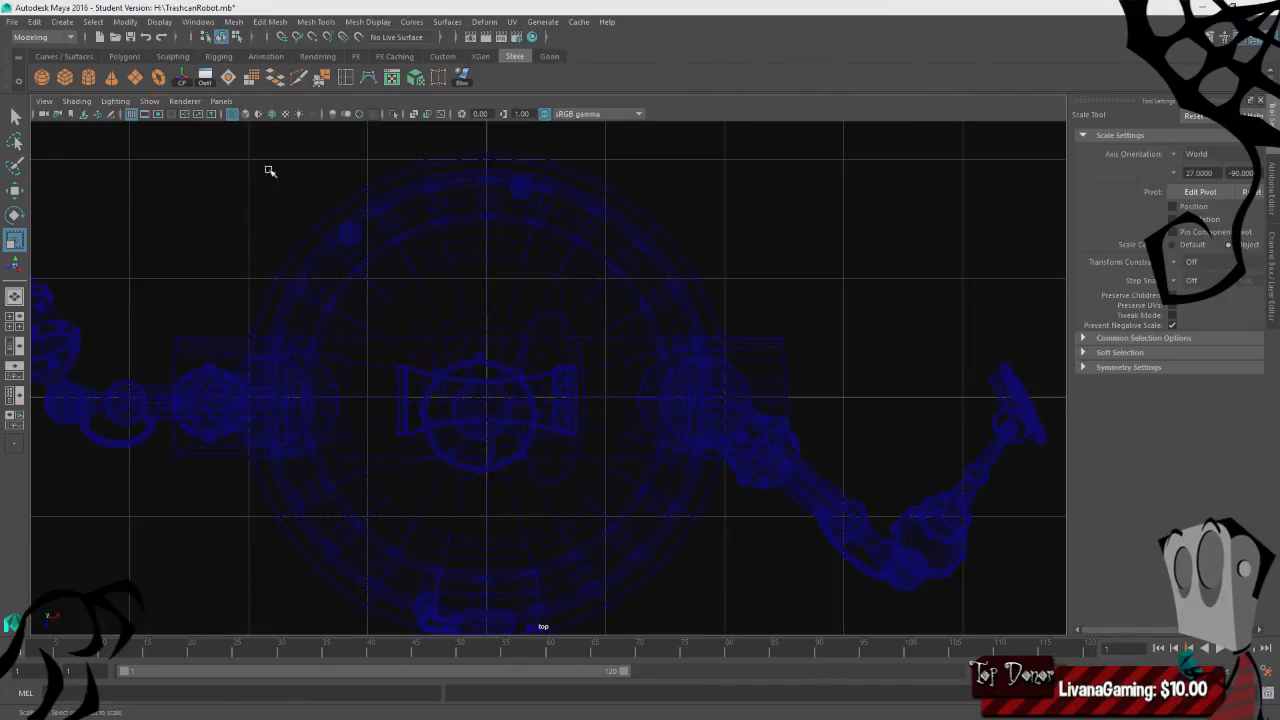
- Create a polygon cylinder centred on the bucket and raise it from the ground into the bucket
{"action": "left_click", "coordinate": [88, 78]}
{"action": "key", "text": "ctrl+a"}
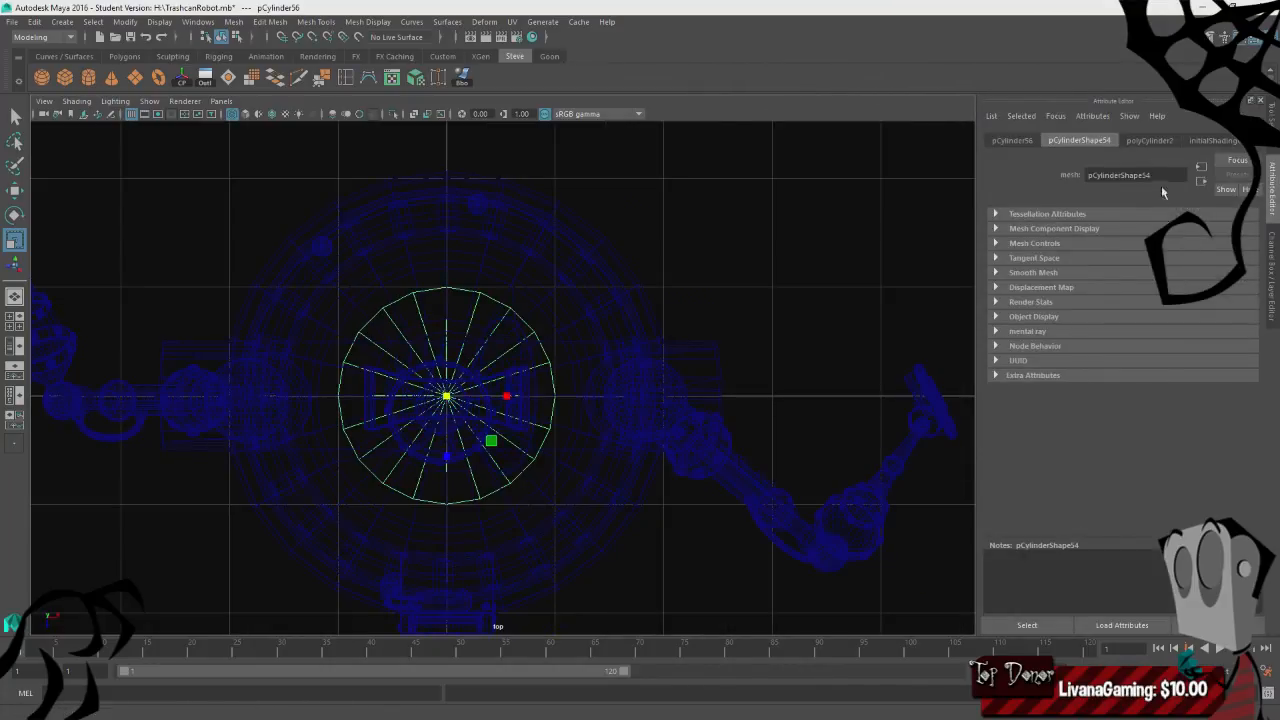
{"action": "left_click", "coordinate": [1140, 143]}
{"action": "key", "text": "space"}
{"action": "key", "text": "space"}
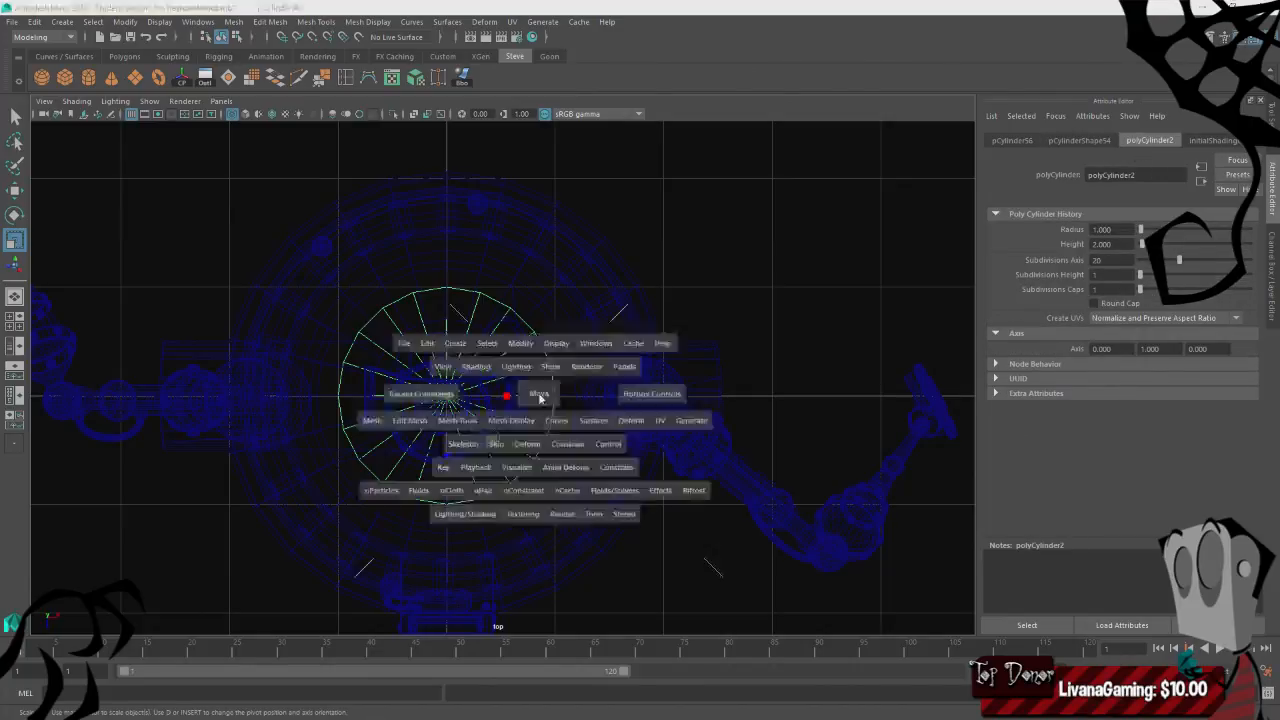
{"action": "key", "text": "4"}
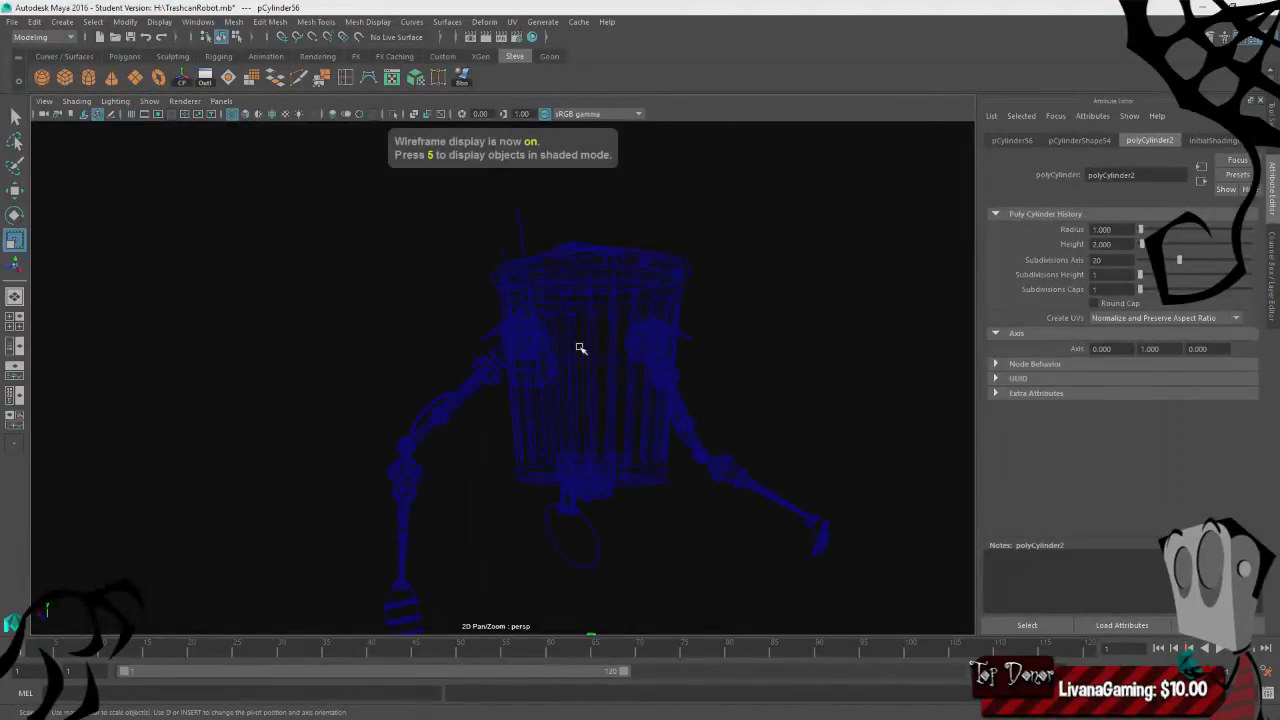
{"action": "left_click_drag", "start_coordinate": [580, 348], "coordinate": [614, 366], "text": "alt"}
{"action": "key", "text": "w"}
{"action": "left_click_drag", "start_coordinate": [598, 605], "coordinate": [605, 350]}
- Raise the new cylinder clear of the robot so it sits above the lid
{"action": "key", "text": "r"}
{"action": "left_click", "coordinate": [608, 314]}
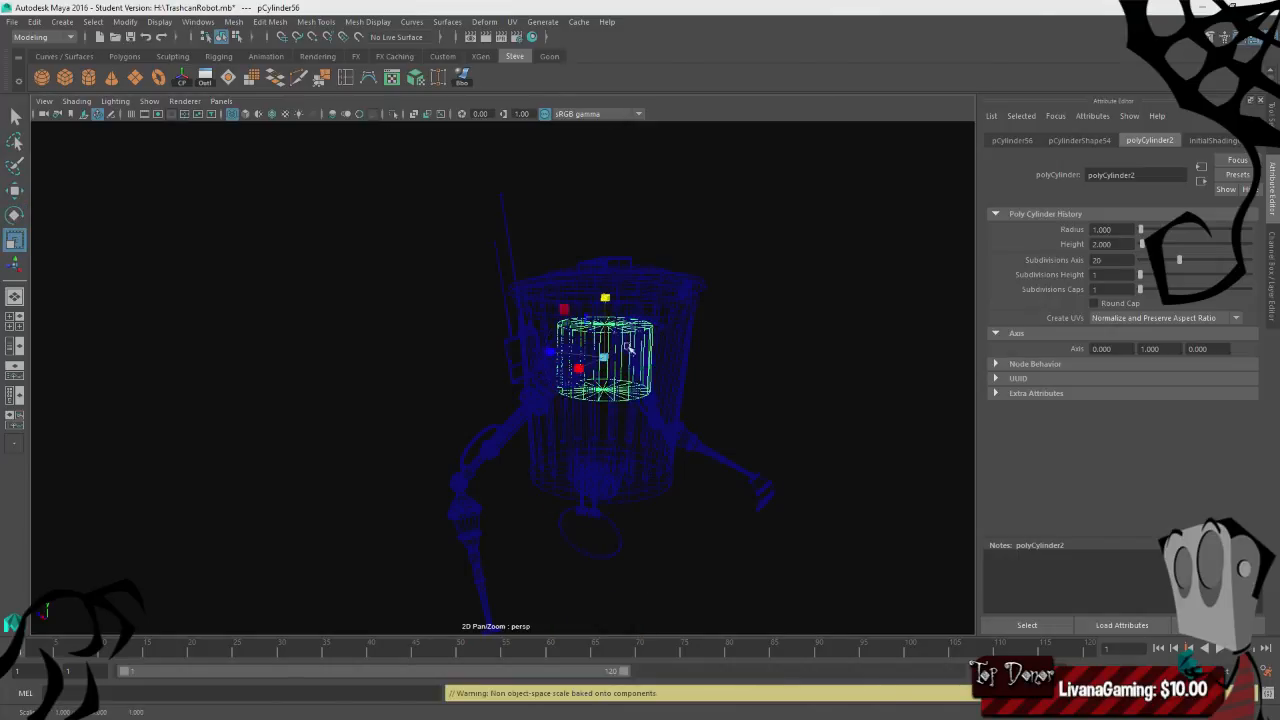
{"action": "key", "text": "w"}
{"action": "left_click_drag", "start_coordinate": [606, 289], "coordinate": [608, 105]}
{"action": "key", "text": "space"}
{"action": "key", "text": "space"}
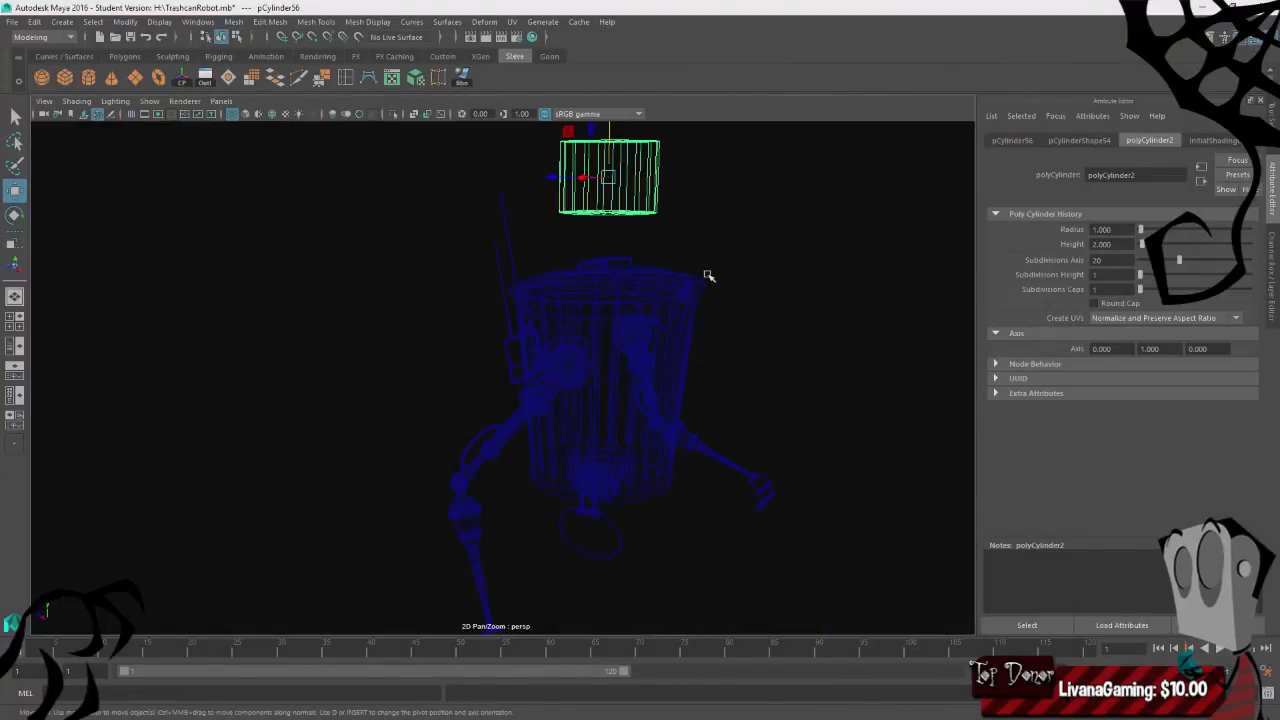
- Examine the robot's right arm segments and shoulder joint around the square opening in the bucket
{"action": "key", "text": "5"}
{"action": "scroll", "coordinate": [758, 343], "scroll_direction": "up", "scroll_amount": 4}
{"action": "left_click_drag", "start_coordinate": [725, 441], "coordinate": [702, 373], "text": "alt"}
{"action": "left_click", "coordinate": [677, 330]}
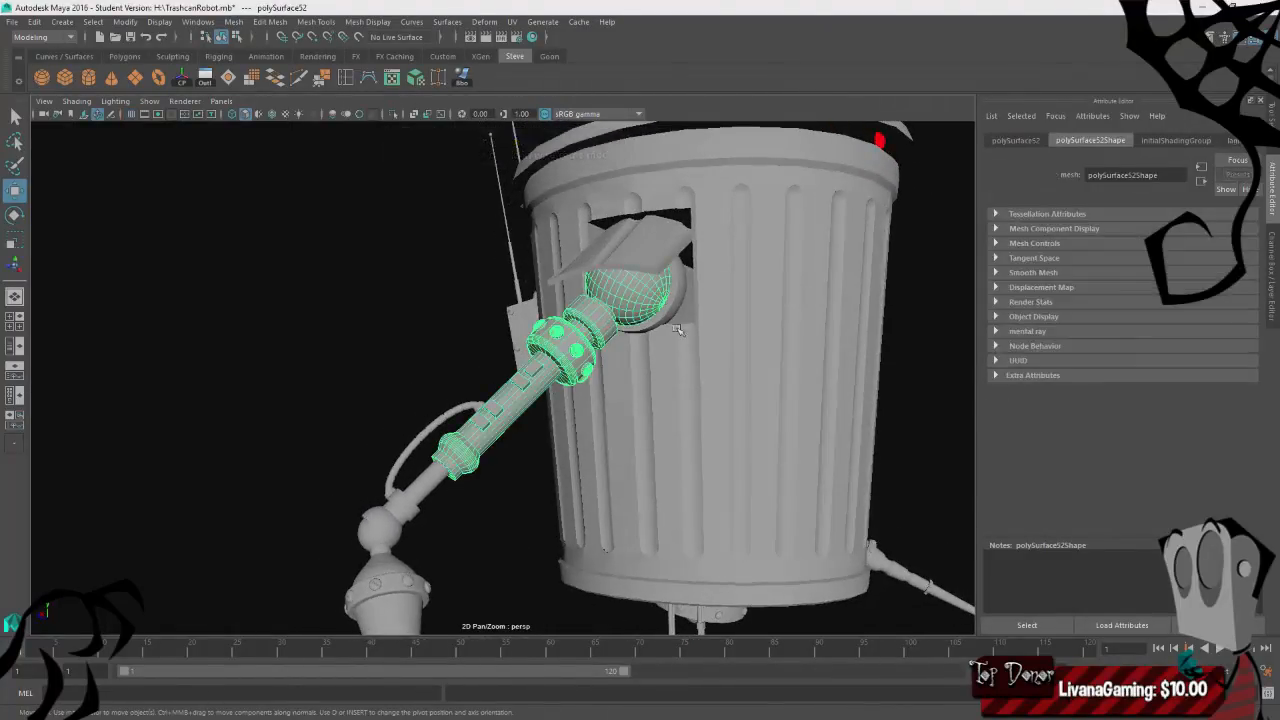
{"action": "left_click", "coordinate": [647, 320]}
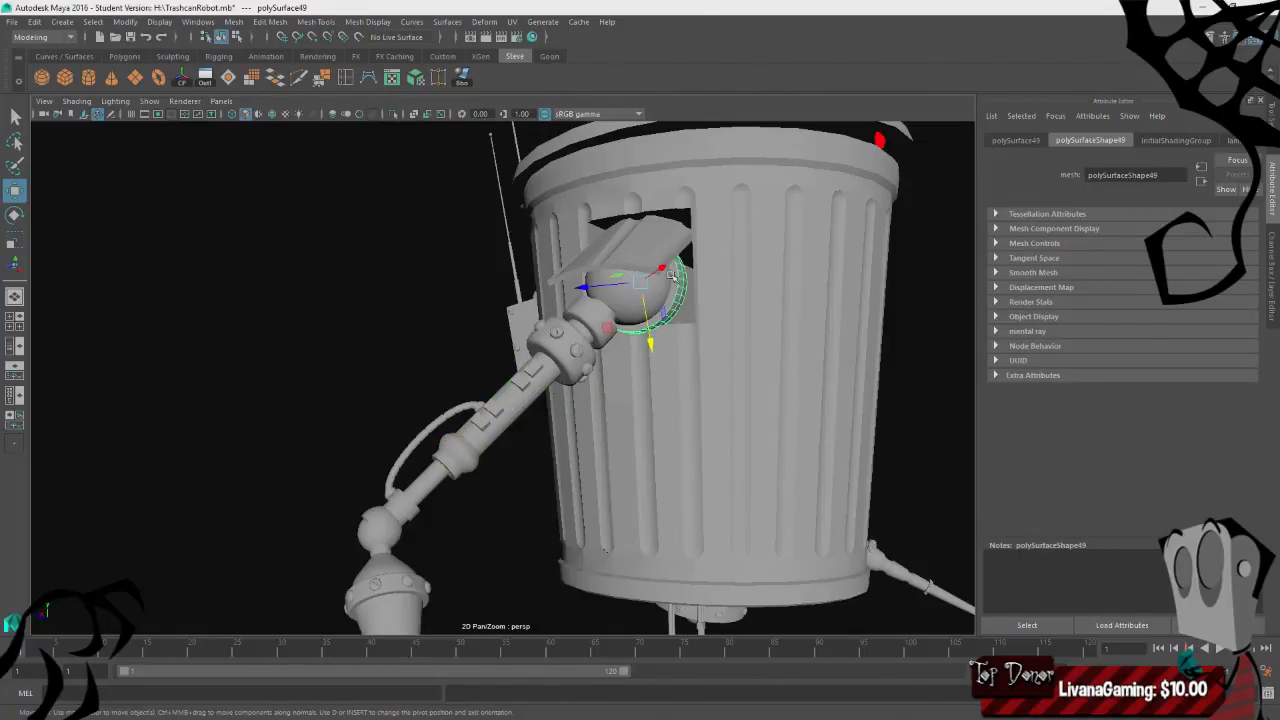
{"action": "scroll", "coordinate": [540, 463], "scroll_direction": "down", "scroll_amount": 3}
{"action": "left_click_drag", "start_coordinate": [491, 512], "coordinate": [455, 495], "text": "alt"}
{"action": "left_click", "coordinate": [455, 381]}
{"action": "left_click", "coordinate": [379, 469]}
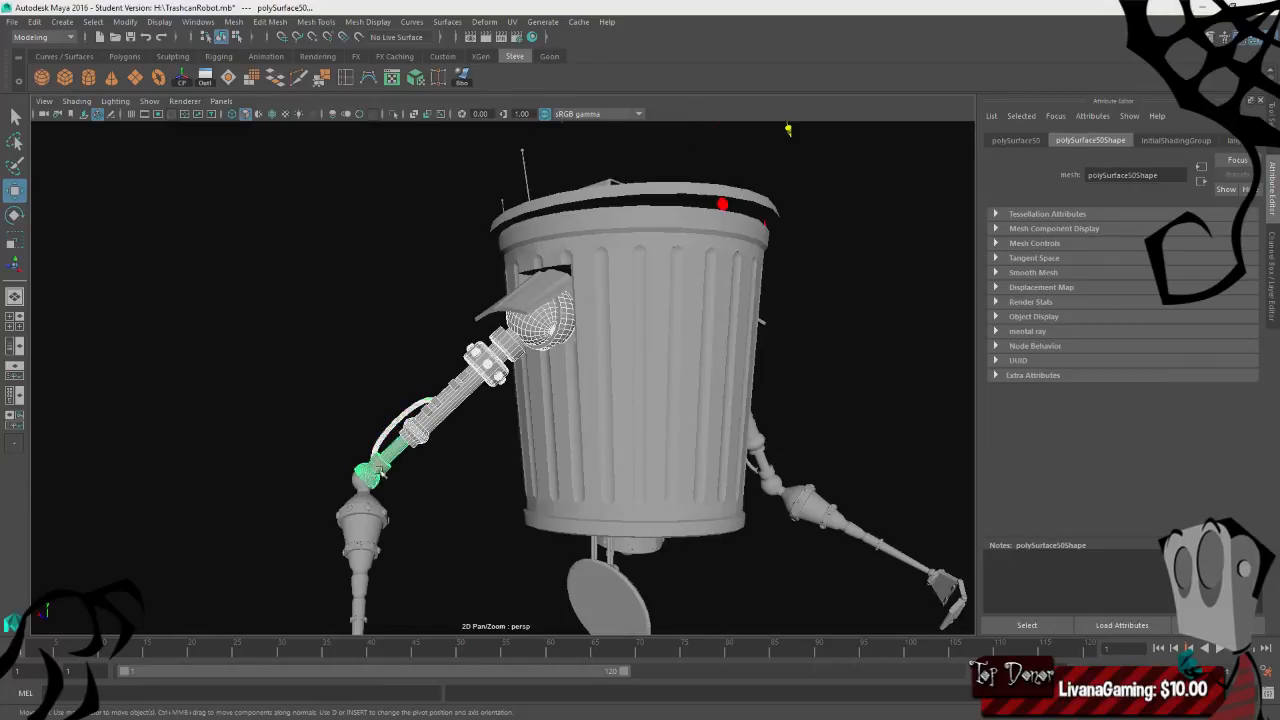
{"action": "left_click", "coordinate": [357, 516]}
{"action": "middle_click_drag", "start_coordinate": [357, 516], "coordinate": [463, 340], "text": "alt"}
{"action": "left_click_drag", "start_coordinate": [438, 434], "coordinate": [320, 525]}
{"action": "middle_click_drag", "start_coordinate": [454, 411], "coordinate": [449, 513], "text": "alt"}
{"action": "left_click_drag", "start_coordinate": [382, 487], "coordinate": [381, 478]}
{"action": "left_click", "coordinate": [274, 369]}
{"action": "left_click_drag", "start_coordinate": [274, 369], "coordinate": [306, 385], "text": "alt"}
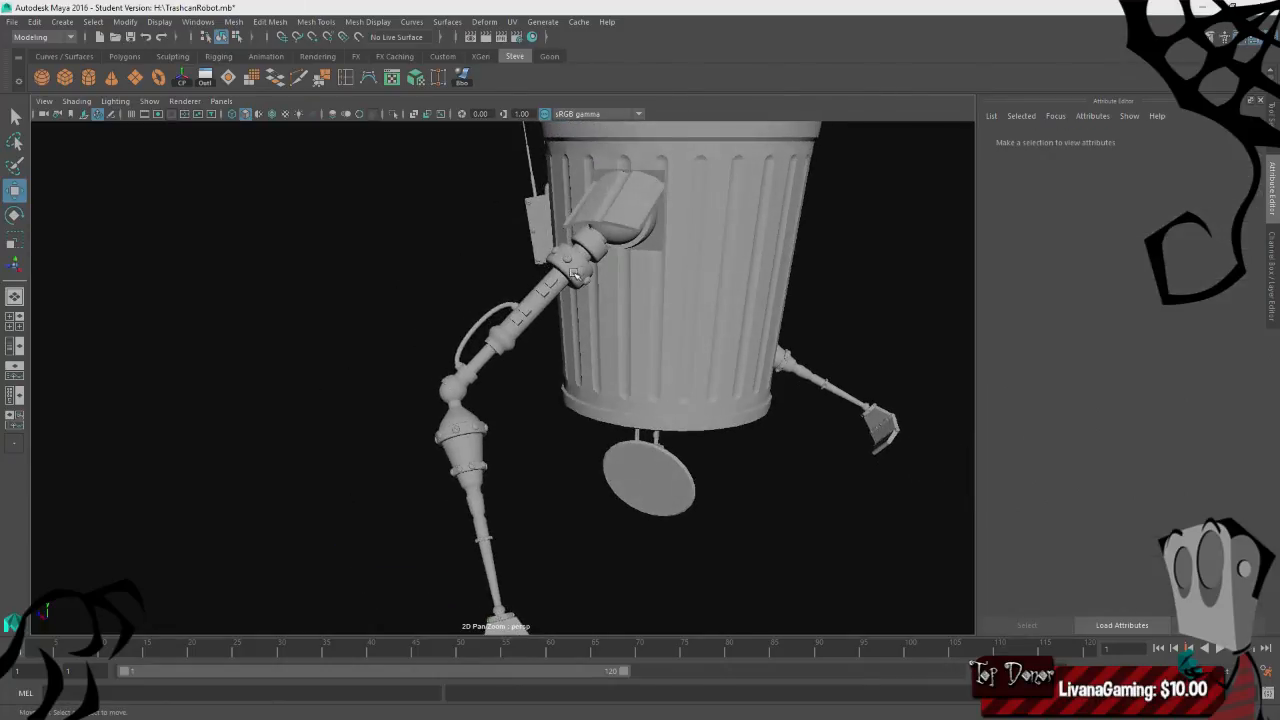
- Rotate the right shoulder plate slightly upward and clear the selection
{"action": "left_click", "coordinate": [609, 227]}
{"action": "left_click_drag", "start_coordinate": [611, 230], "coordinate": [547, 212], "text": "alt"}
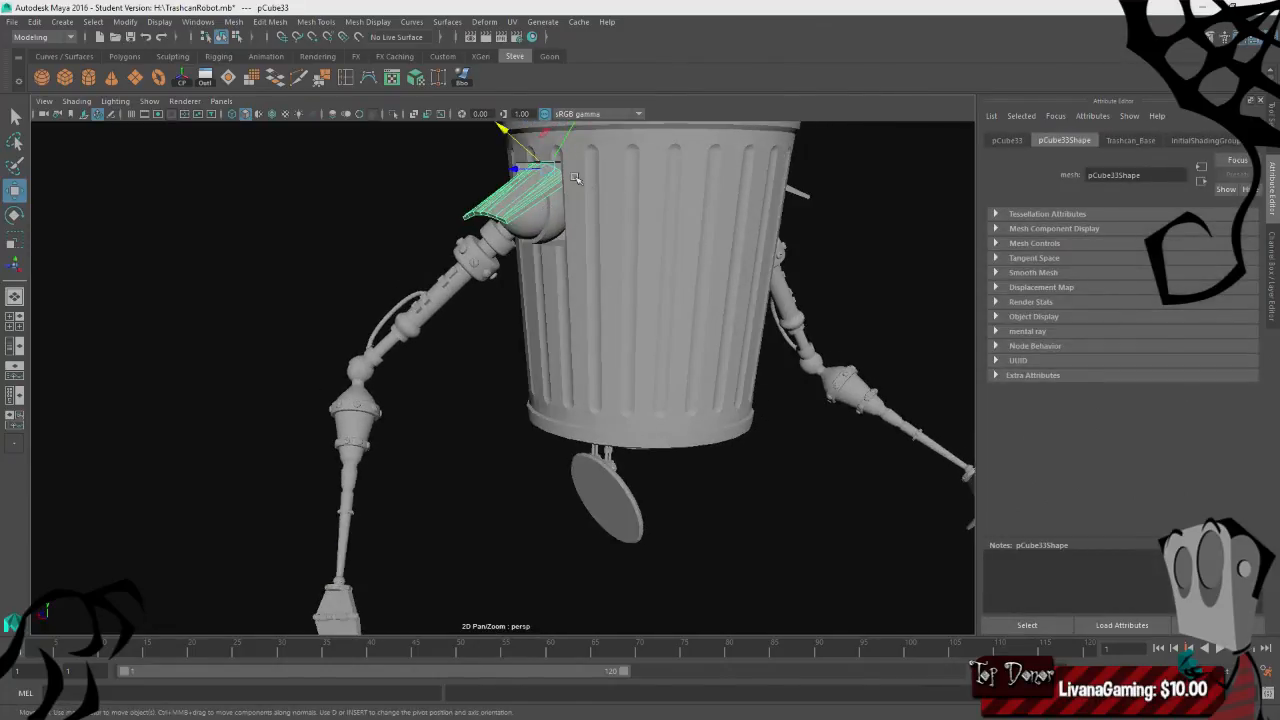
{"action": "key", "text": "e"}
{"action": "left_click_drag", "start_coordinate": [510, 132], "coordinate": [500, 141]}
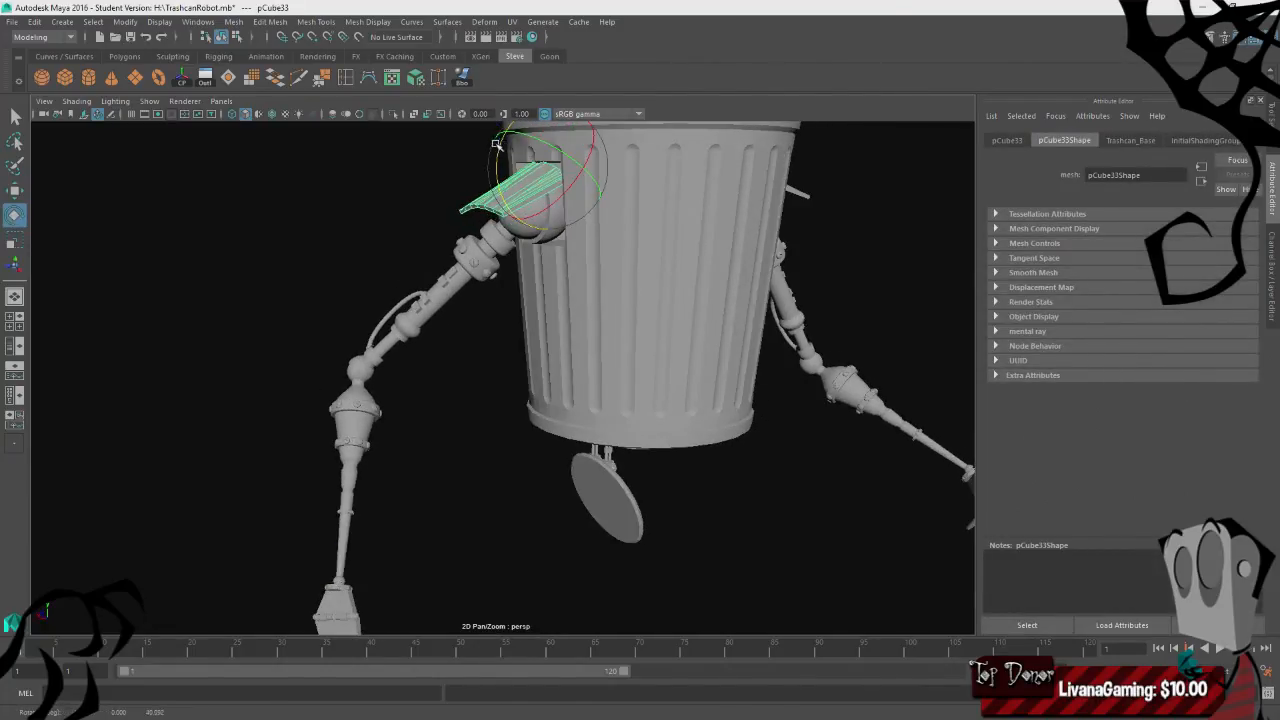
{"action": "left_click", "coordinate": [315, 231]}
{"action": "left_click_drag", "start_coordinate": [329, 294], "coordinate": [292, 291], "text": "alt"}
{"action": "left_click_drag", "start_coordinate": [386, 380], "coordinate": [460, 446], "text": "alt"}
- Select and frame the cylinder above the lid, and save the scene
{"action": "scroll", "coordinate": [460, 446], "scroll_direction": "down", "scroll_amount": 3}
{"action": "scroll", "coordinate": [602, 501], "scroll_direction": "down", "scroll_amount": 3}
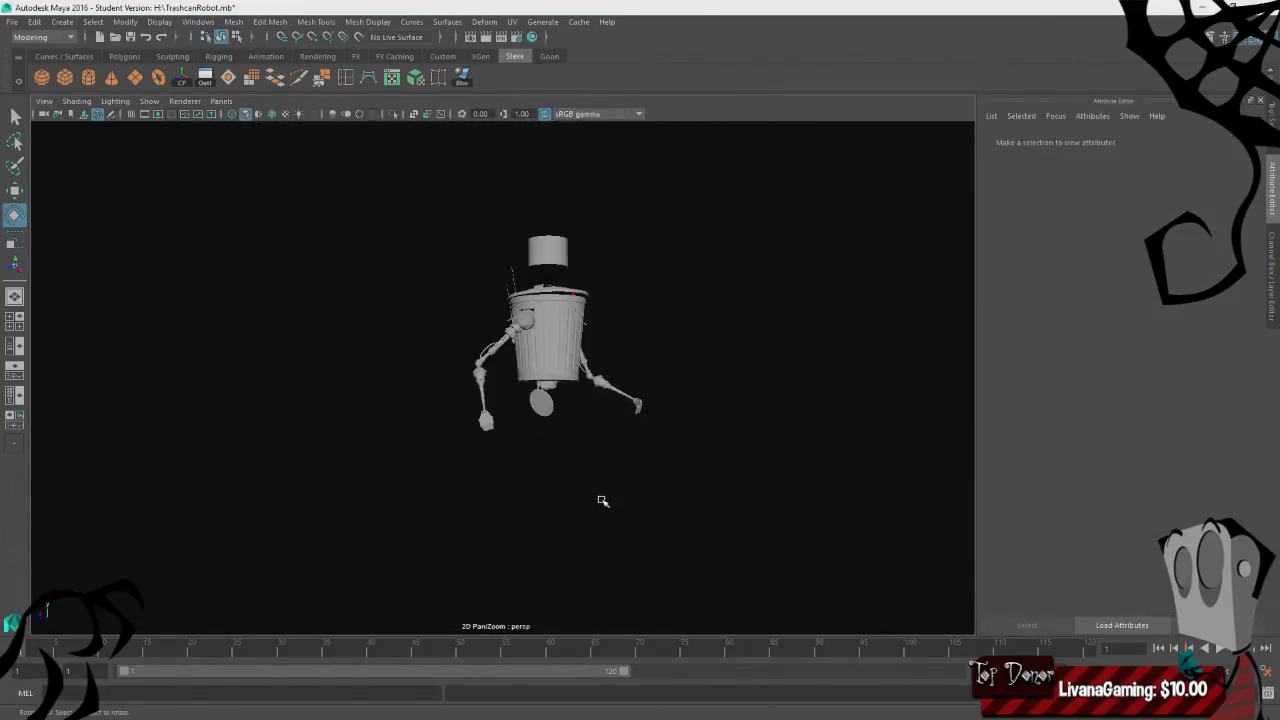
{"action": "left_click", "coordinate": [566, 249]}
{"action": "scroll", "coordinate": [608, 300], "scroll_direction": "up", "scroll_amount": 3}
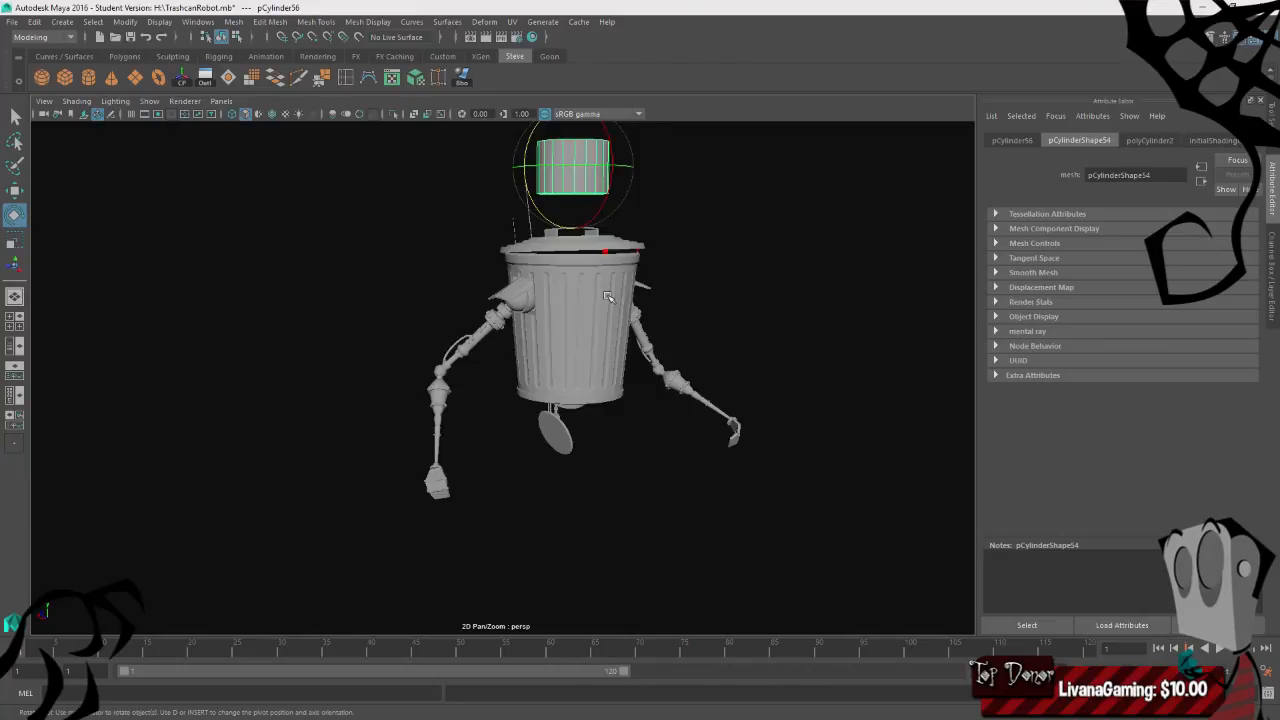
{"action": "key", "text": "f"}
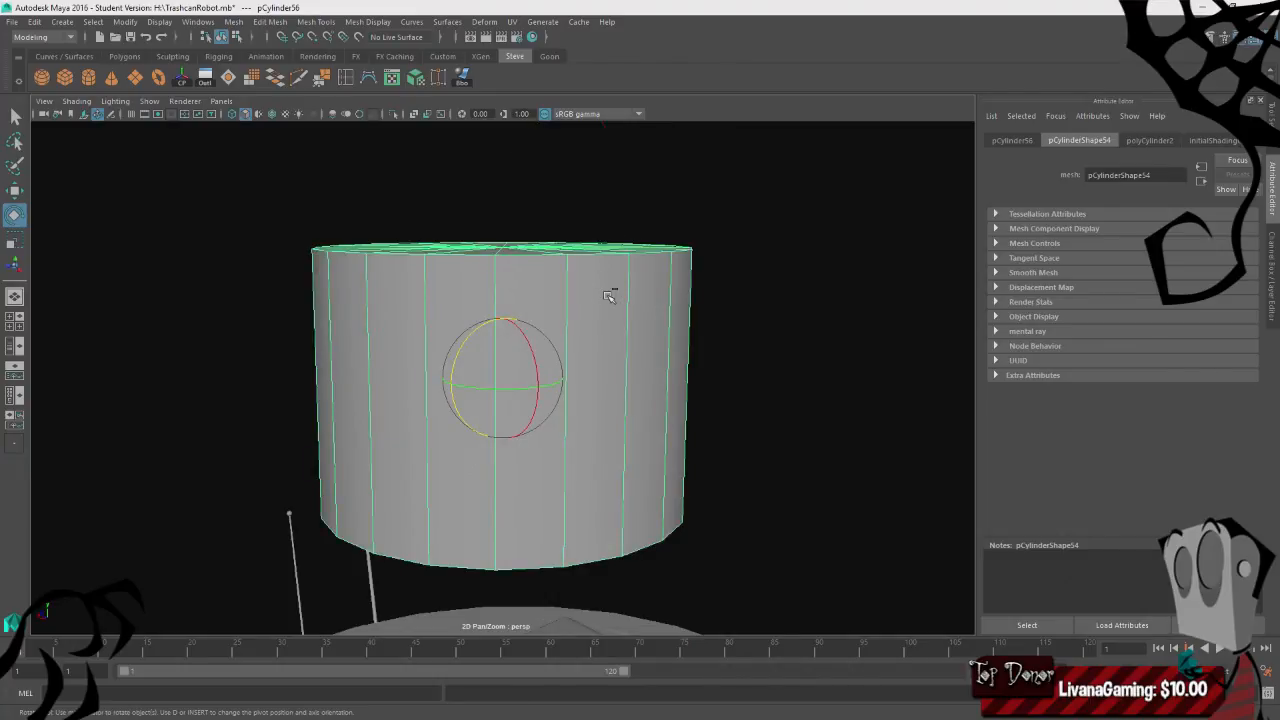
{"action": "key", "text": "ctrl+s"}
- Set the cylinder's Subdivisions Caps to 0
{"action": "left_click", "coordinate": [614, 375]}
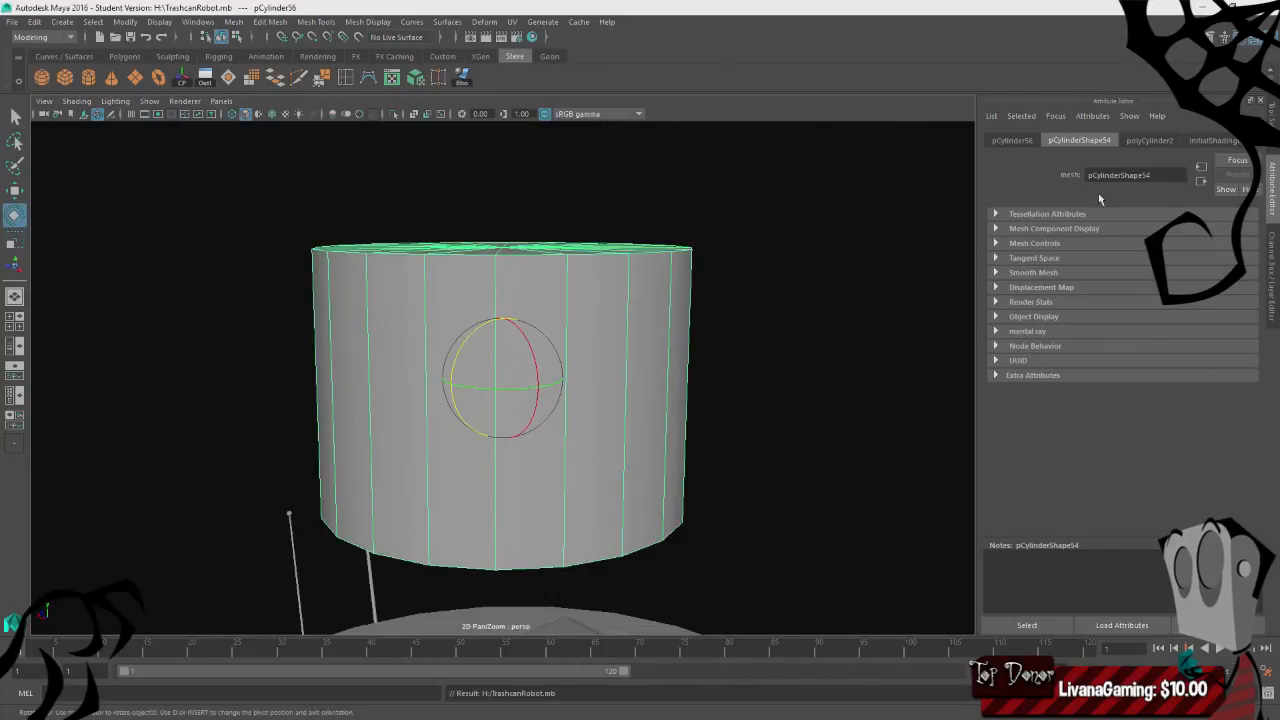
{"action": "left_click", "coordinate": [1134, 145]}
{"action": "scroll", "coordinate": [600, 393], "scroll_direction": "down", "scroll_amount": 3}
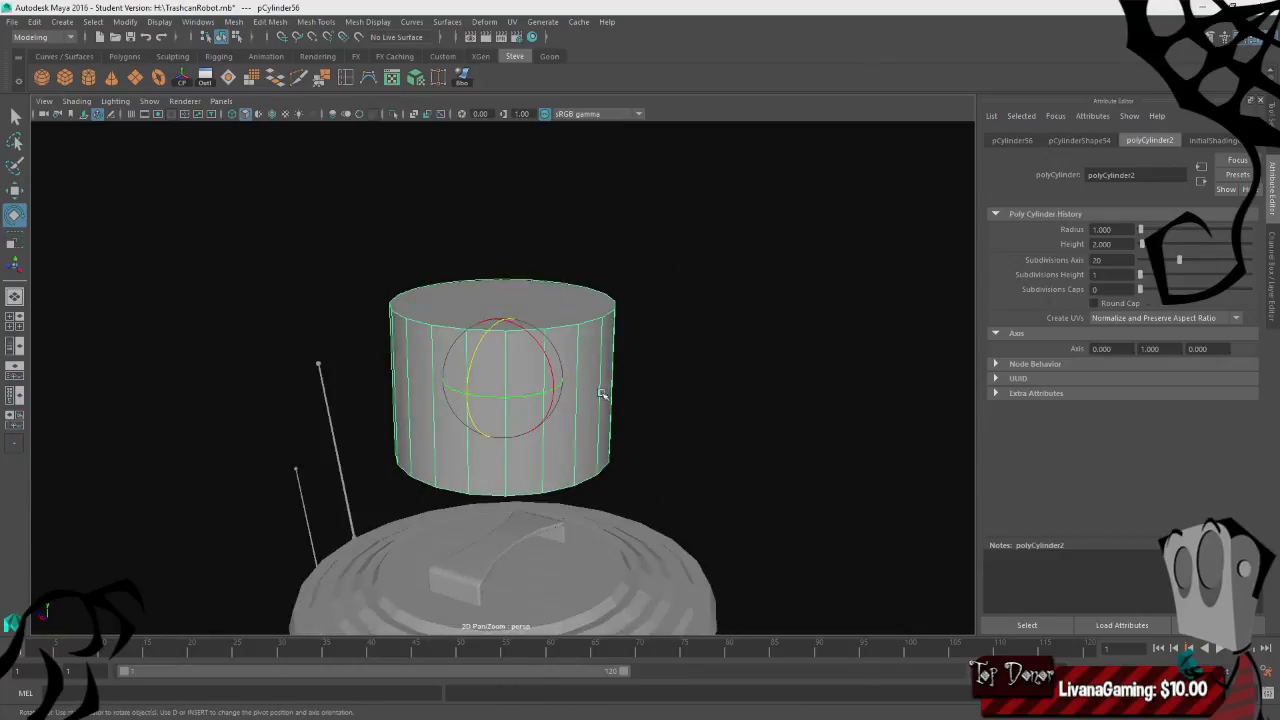
{"action": "left_click", "coordinate": [617, 380]}
{"action": "left_click", "coordinate": [600, 368]}
- Scale the cylinder down vertically into a short, wide drum above the lid
{"action": "key", "text": "w"}
{"action": "key", "text": "e"}
{"action": "key", "text": "r"}
{"action": "left_click_drag", "start_coordinate": [502, 319], "coordinate": [506, 347]}
{"action": "scroll", "coordinate": [566, 410], "scroll_direction": "down", "scroll_amount": 3}
{"action": "left_click_drag", "start_coordinate": [569, 414], "coordinate": [520, 351], "text": "alt"}
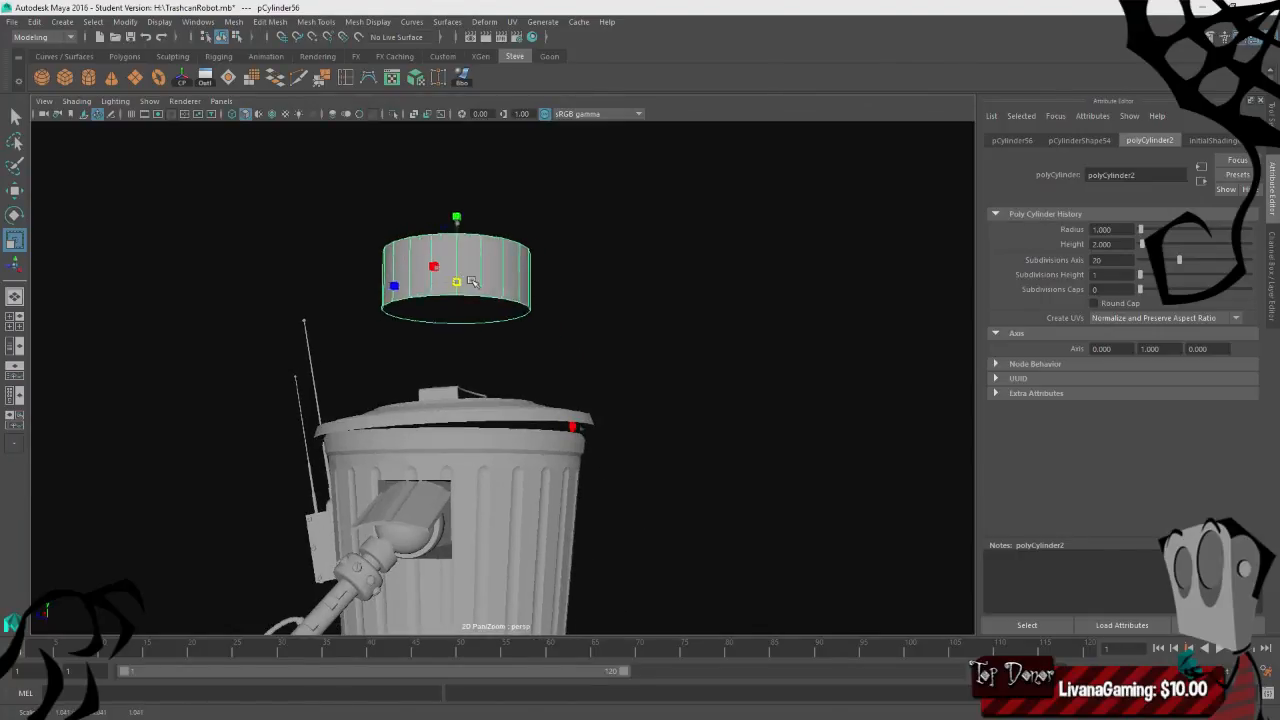
- Lower the drum into the bucket at shoulder height and enlarge it to nearly fill the interior
{"action": "key", "text": "w"}
{"action": "left_click_drag", "start_coordinate": [460, 228], "coordinate": [558, 582]}
{"action": "scroll", "coordinate": [496, 455], "scroll_direction": "up", "scroll_amount": 5}
{"action": "scroll", "coordinate": [486, 563], "scroll_direction": "down", "scroll_amount": 2}
{"action": "key", "text": "e"}
{"action": "key", "text": "r"}
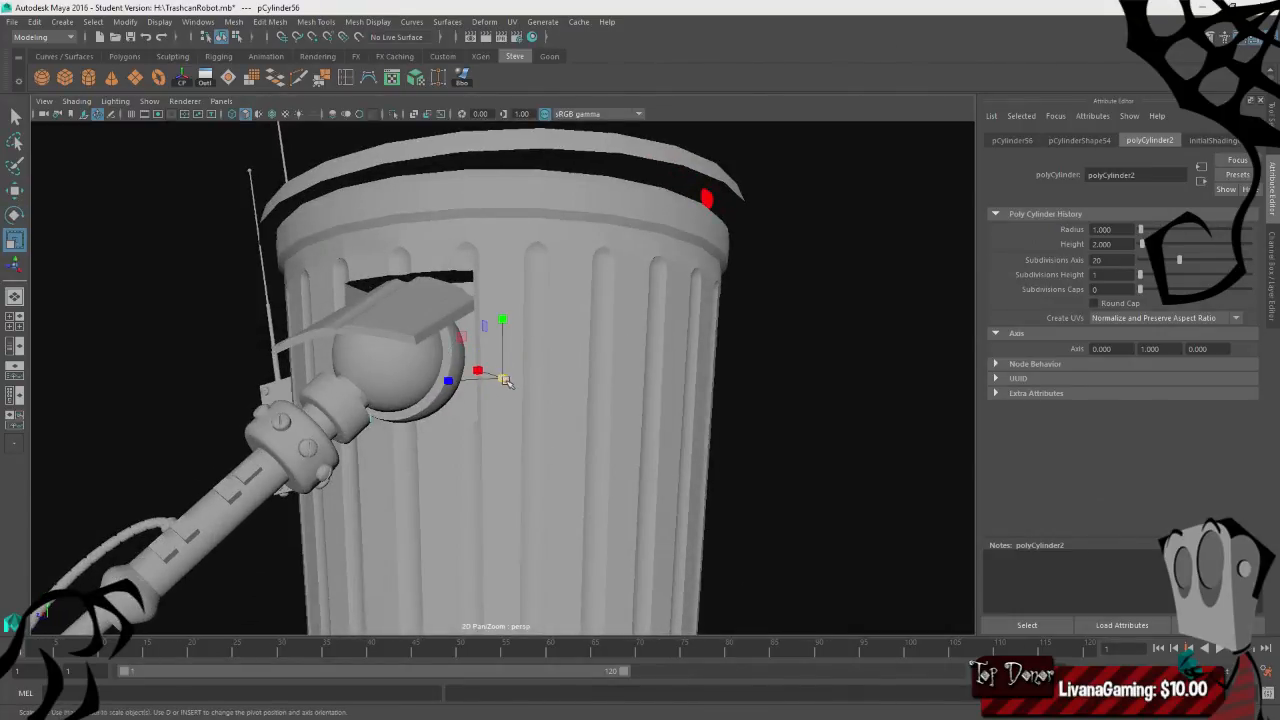
{"action": "left_click_drag", "start_coordinate": [505, 381], "coordinate": [529, 390]}
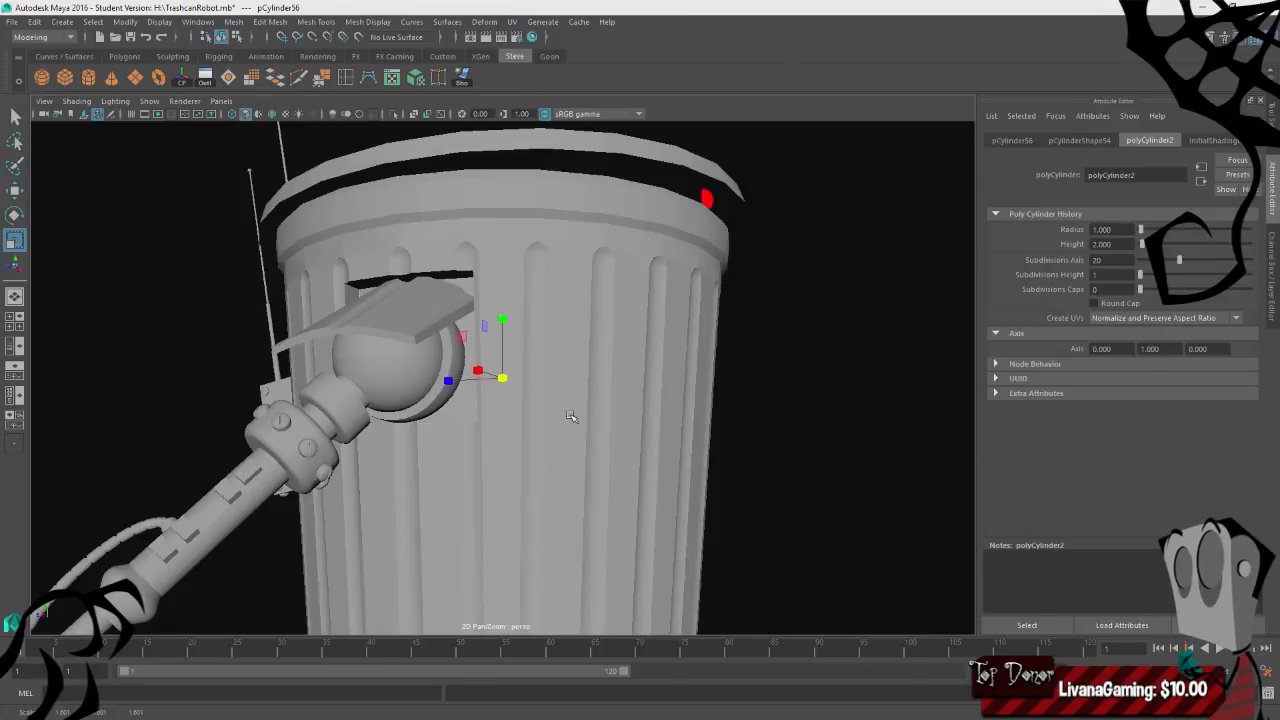
- Scale down the drum's bottom cap face so the drum tapers like the bucket
{"action": "key", "text": "4"}
{"action": "left_click_drag", "start_coordinate": [566, 414], "coordinate": [496, 371], "text": "alt"}
{"action": "right_click_drag", "start_coordinate": [597, 323], "coordinate": [574, 376]}
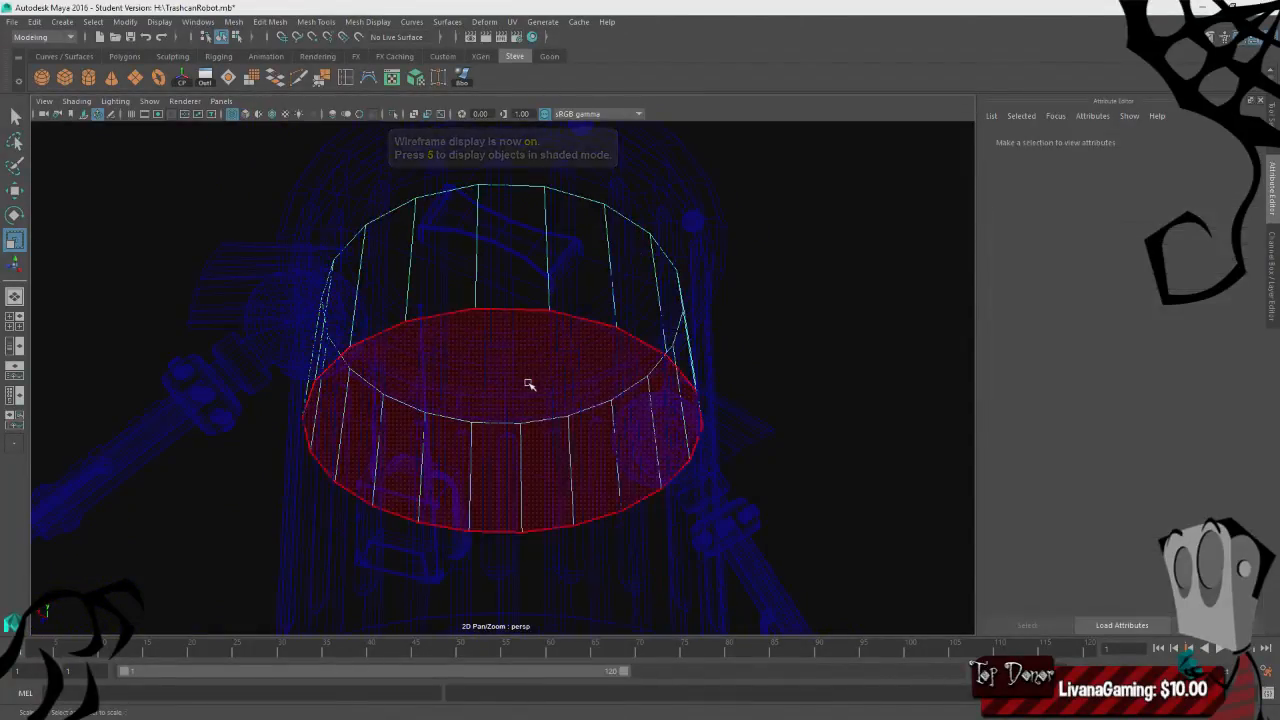
{"action": "left_click", "coordinate": [529, 384]}
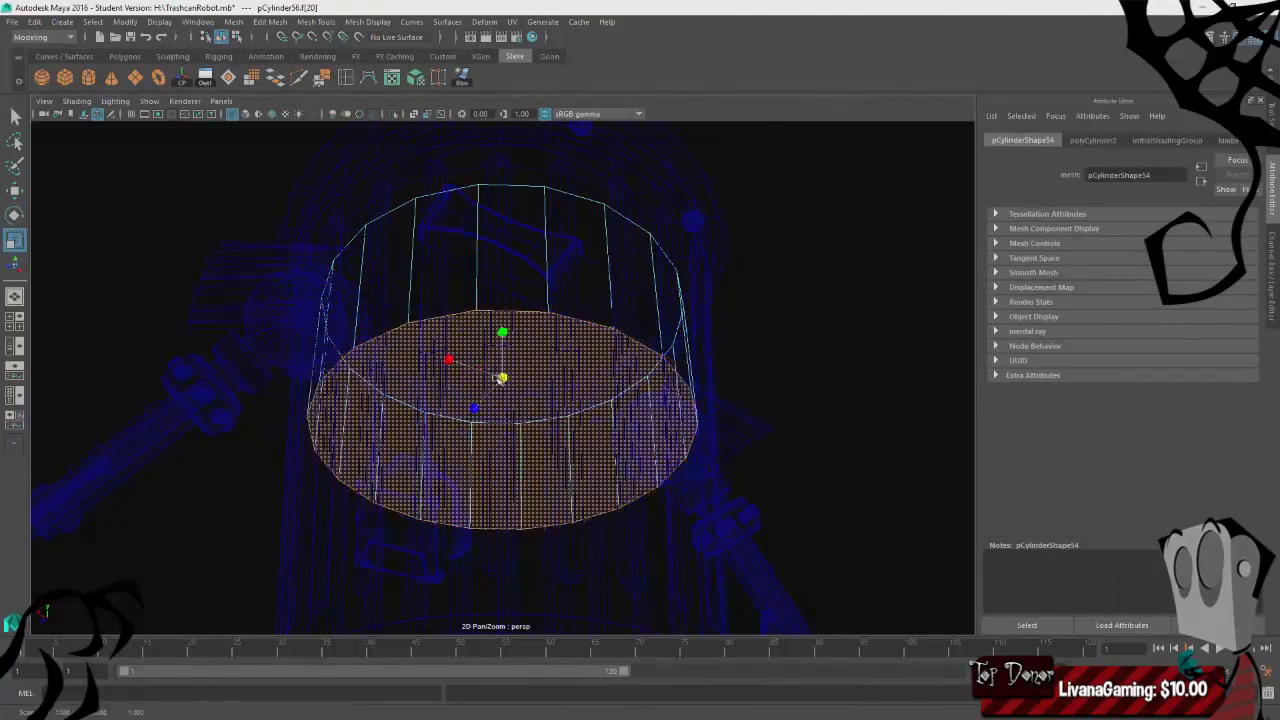
{"action": "left_click_drag", "start_coordinate": [500, 379], "coordinate": [479, 380]}
{"action": "left_click_drag", "start_coordinate": [479, 384], "coordinate": [451, 454], "text": "alt"}
{"action": "key", "text": "space"}
{"action": "key", "text": "space"}
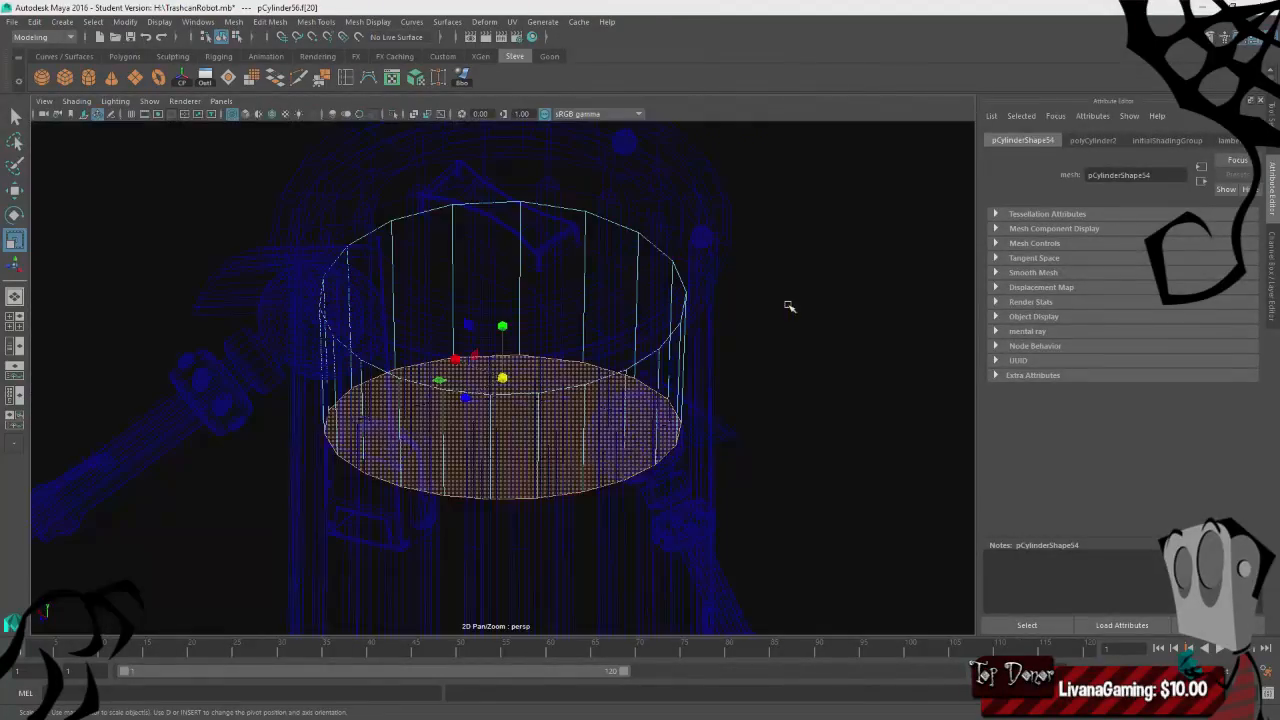
{"action": "key", "text": "5"}
{"action": "mouse_move", "coordinate": [650, 360]}
{"action": "left_mouse_down", "text": "alt"}
{"action": "mouse_move", "coordinate": [667, 417]}
{"action": "mouse_move", "coordinate": [495, 380]}
{"action": "left_mouse_up", "text": "alt"}
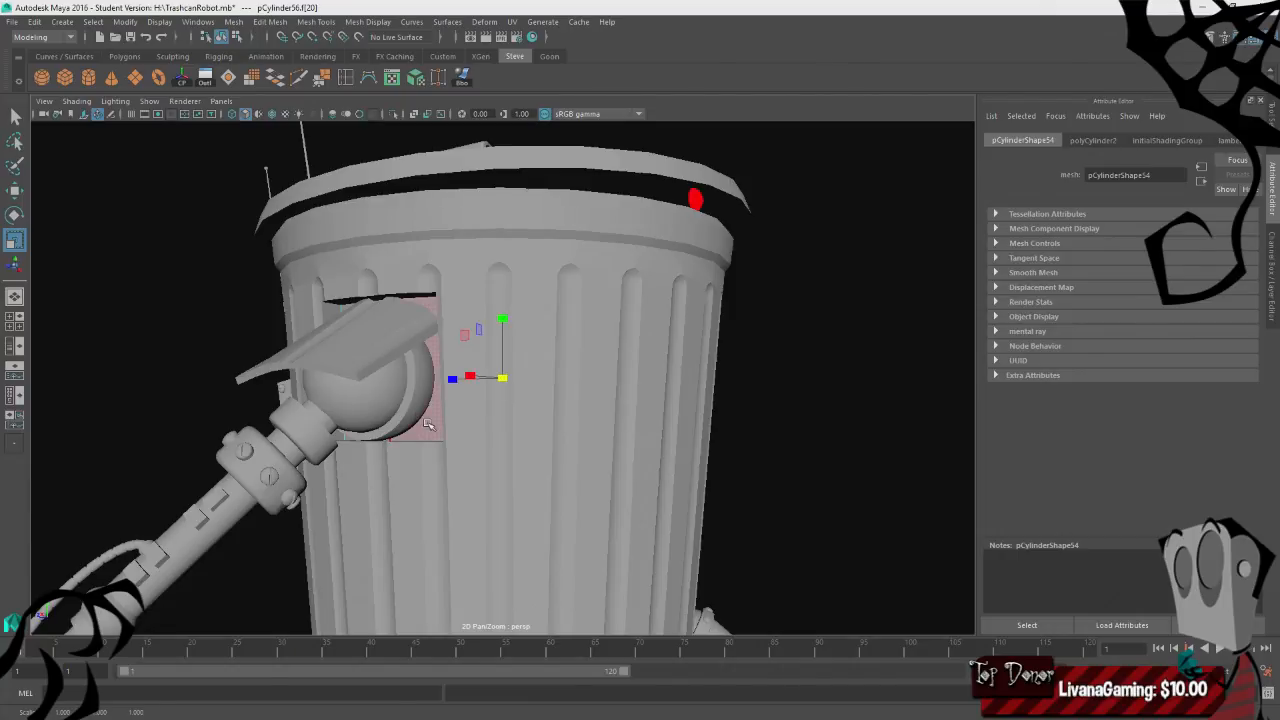
- Scale the whole drum up slightly so it sits close behind the shoulder opening
{"action": "right_click_drag", "start_coordinate": [428, 425], "coordinate": [495, 395]}
{"action": "key", "text": "e"}
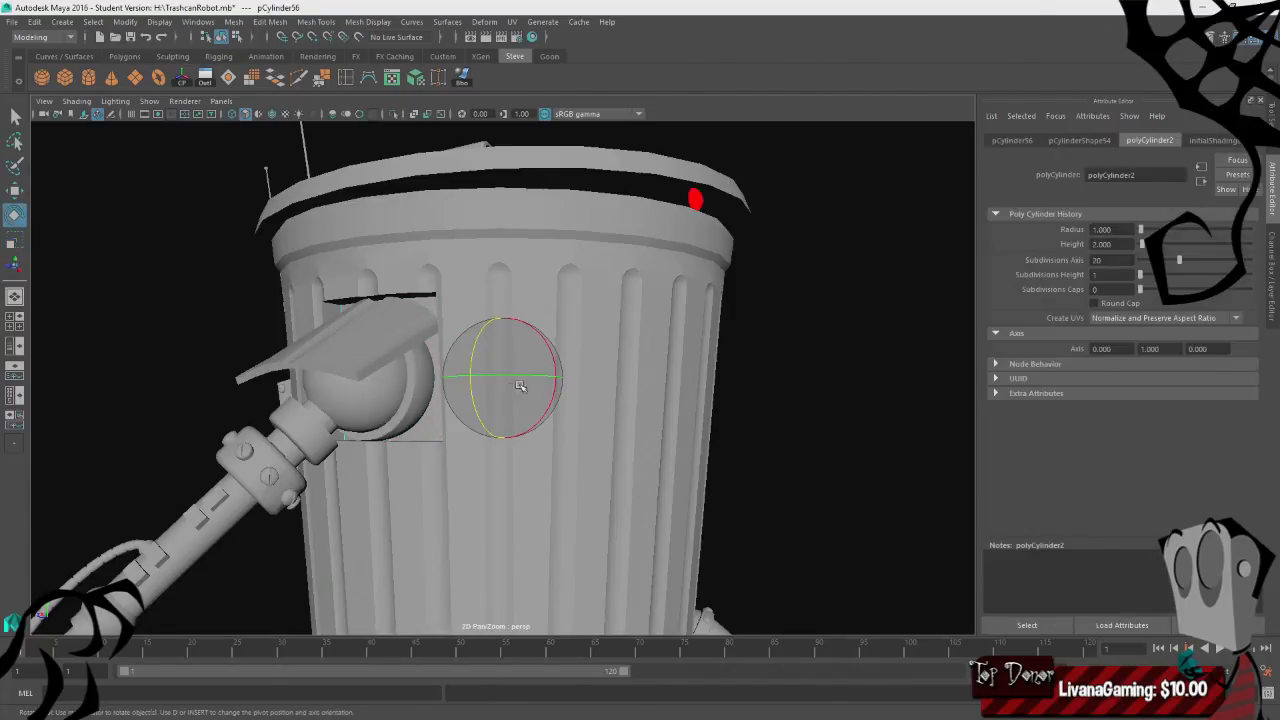
{"action": "key", "text": "r"}
{"action": "left_click_drag", "start_coordinate": [515, 381], "coordinate": [523, 384]}
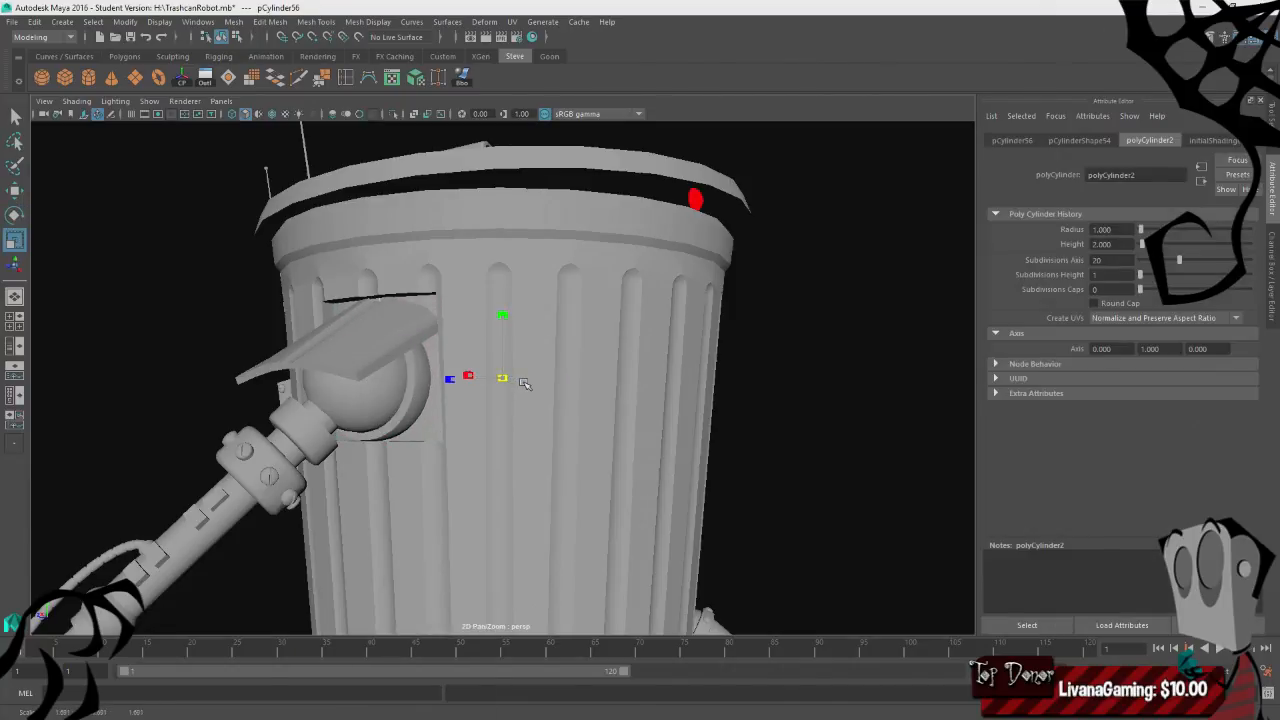
{"action": "left_click_drag", "start_coordinate": [295, 476], "coordinate": [478, 522], "text": "alt"}
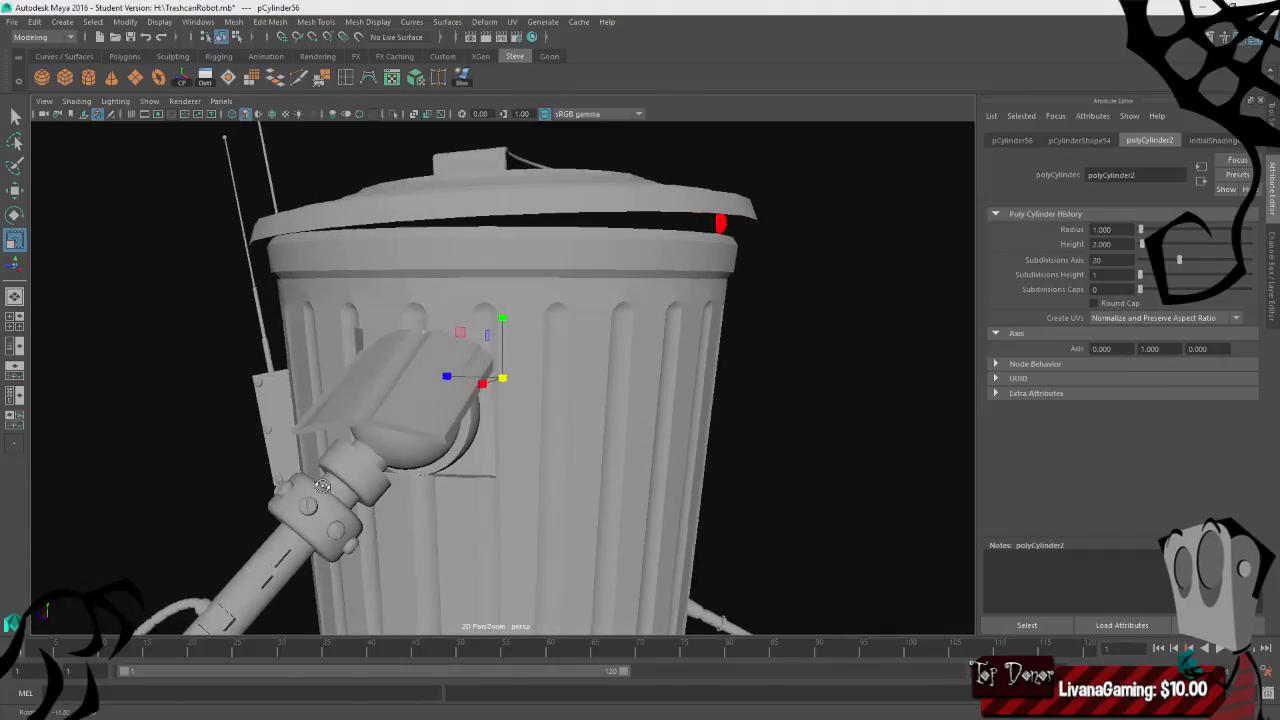
- Assign the existing lambert2 material to the drum and check how it looks through the shoulder openings
{"action": "right_click", "coordinate": [483, 453]}
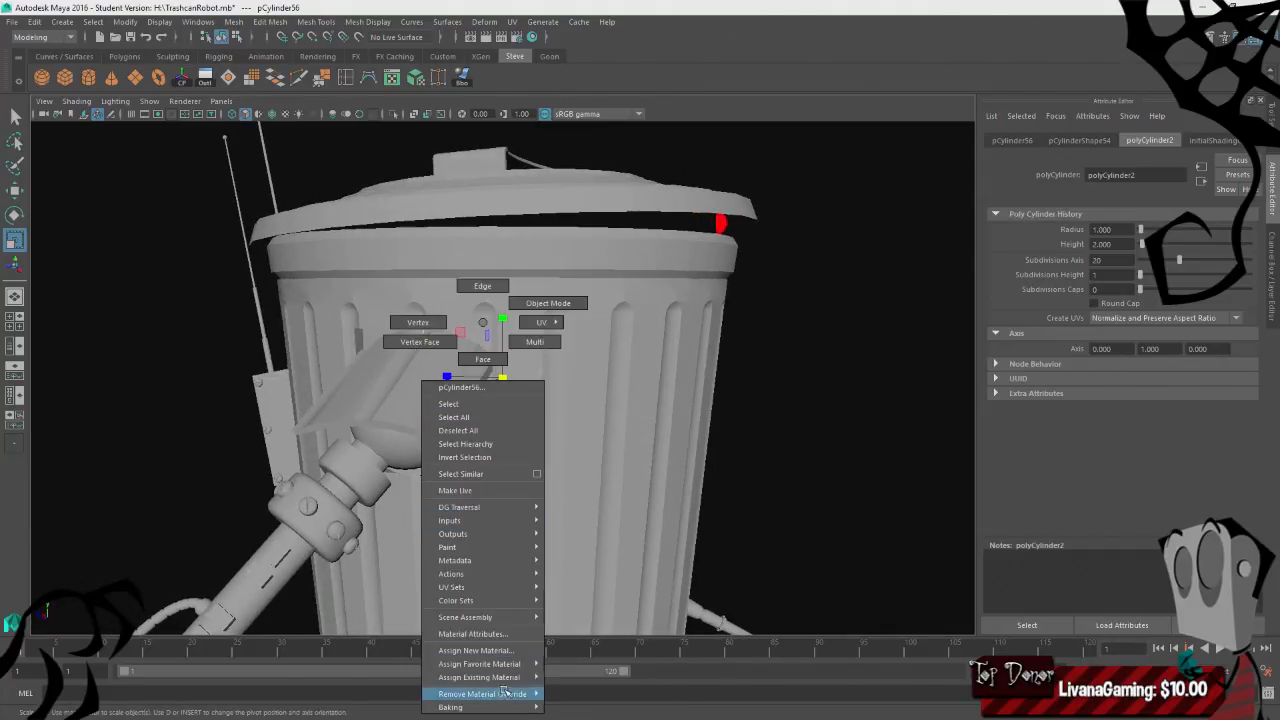
{"action": "mouse_move", "coordinate": [485, 677]}
{"action": "left_click", "coordinate": [561, 678]}
{"action": "left_click", "coordinate": [771, 471]}
{"action": "left_click_drag", "start_coordinate": [771, 471], "coordinate": [494, 494], "text": "alt"}
{"action": "scroll", "coordinate": [530, 480], "scroll_direction": "down", "scroll_amount": 5}
{"action": "left_click_drag", "start_coordinate": [735, 445], "coordinate": [505, 504], "text": "alt"}
{"action": "scroll", "coordinate": [650, 460], "scroll_direction": "up", "scroll_amount": 4}
{"action": "scroll", "coordinate": [502, 441], "scroll_direction": "up", "scroll_amount": 8}
{"action": "left_click", "coordinate": [503, 488]}
{"action": "scroll", "coordinate": [491, 498], "scroll_direction": "down", "scroll_amount": 5}
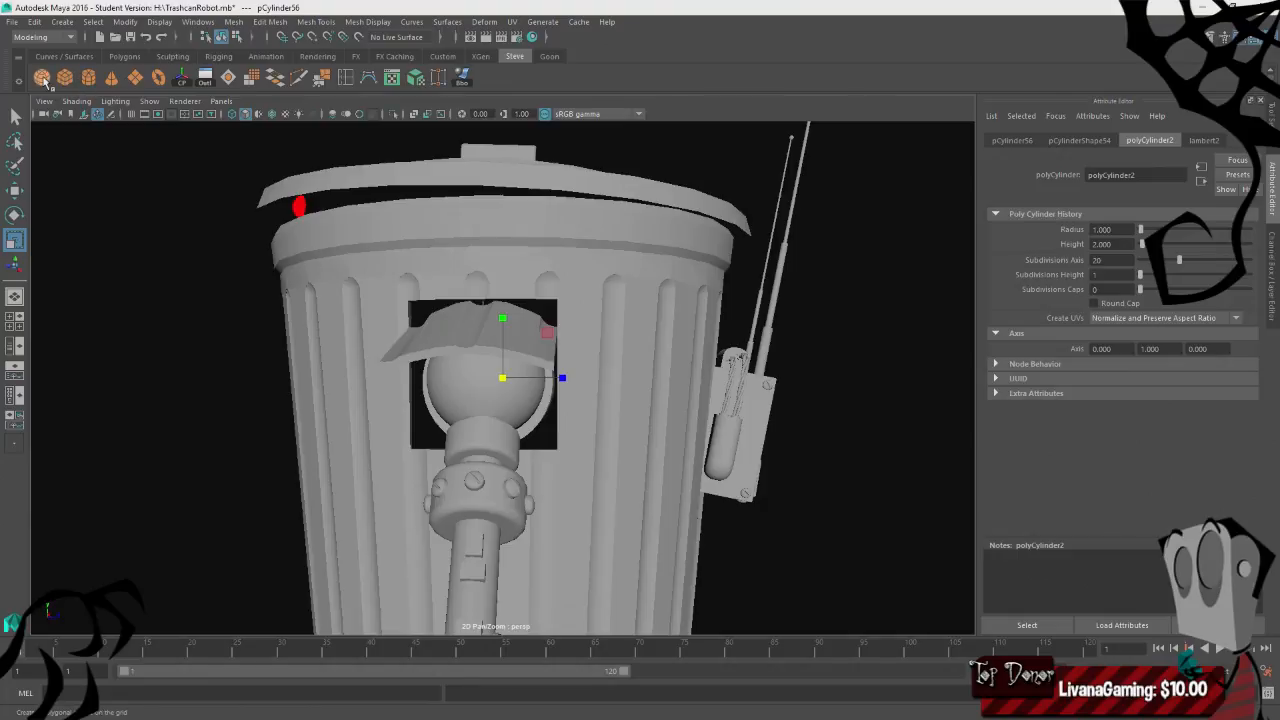
- Create a point light positioned beside the bucket and display the viewport using all scene lights
{"action": "left_click", "coordinate": [315, 57]}
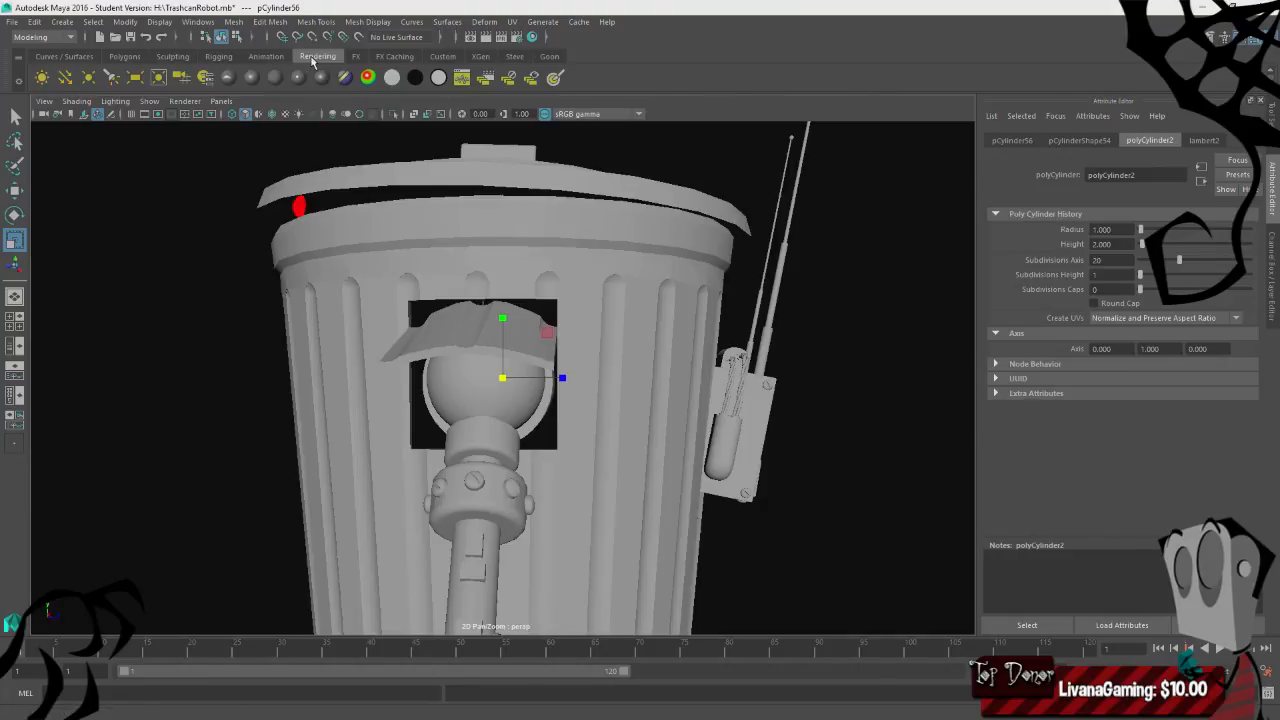
{"action": "left_click", "coordinate": [88, 79]}
{"action": "scroll", "coordinate": [320, 306], "scroll_direction": "down", "scroll_amount": 5}
{"action": "left_click_drag", "start_coordinate": [320, 306], "coordinate": [460, 466], "text": "alt"}
{"action": "scroll", "coordinate": [460, 466], "scroll_direction": "down", "scroll_amount": 5}
{"action": "key", "text": "w"}
{"action": "left_click_drag", "start_coordinate": [504, 532], "coordinate": [503, 378]}
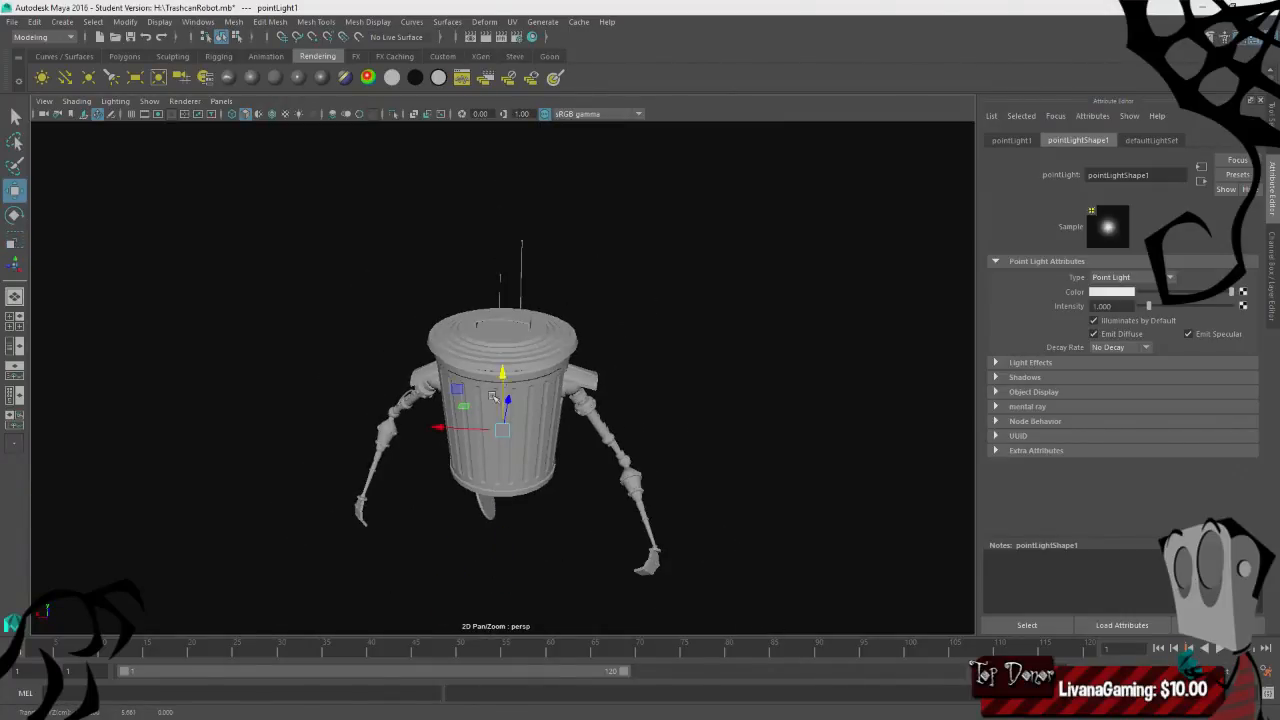
{"action": "left_click_drag", "start_coordinate": [443, 428], "coordinate": [537, 440]}
{"action": "key", "text": "7"}
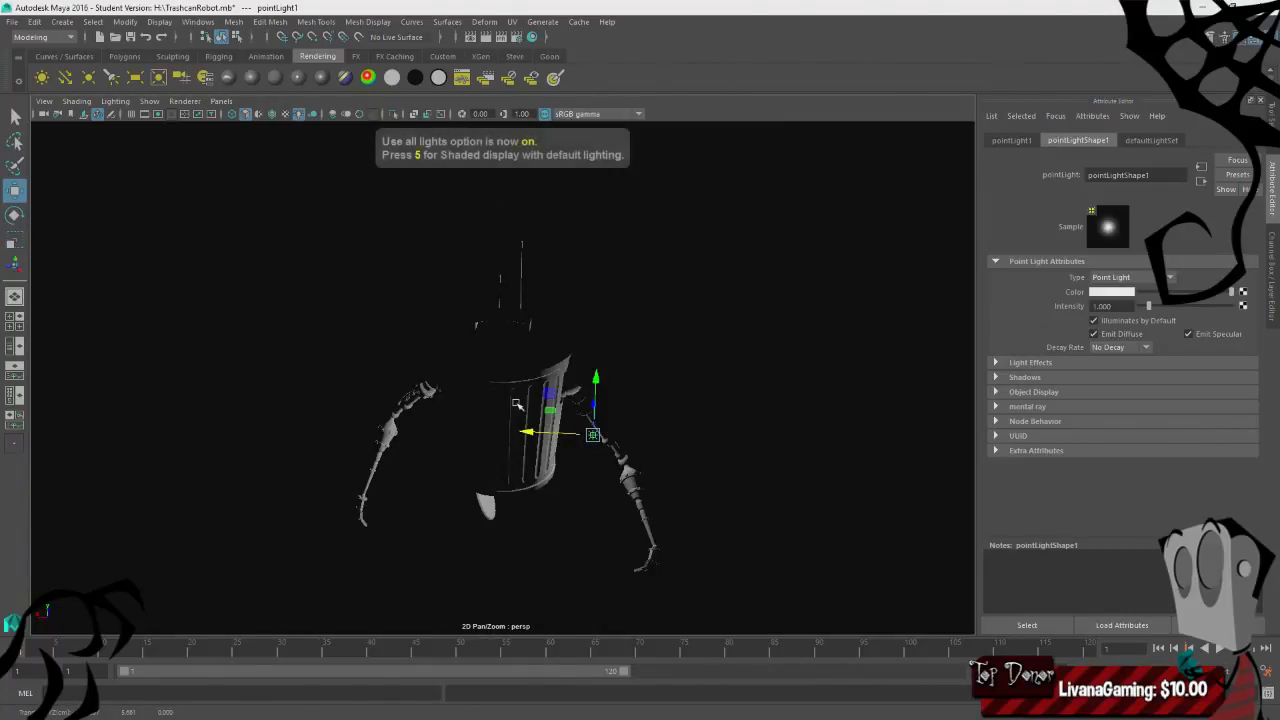
- Save the scene and try the point light higher up beside the robot's shoulder
{"action": "key", "text": "ctrl+s"}
{"action": "left_click", "coordinate": [611, 376]}
{"action": "scroll", "coordinate": [672, 461], "scroll_direction": "up", "scroll_amount": 4}
{"action": "scroll", "coordinate": [672, 461], "scroll_direction": "up", "scroll_amount": 2}
{"action": "left_click_drag", "start_coordinate": [672, 461], "coordinate": [695, 495], "text": "alt"}
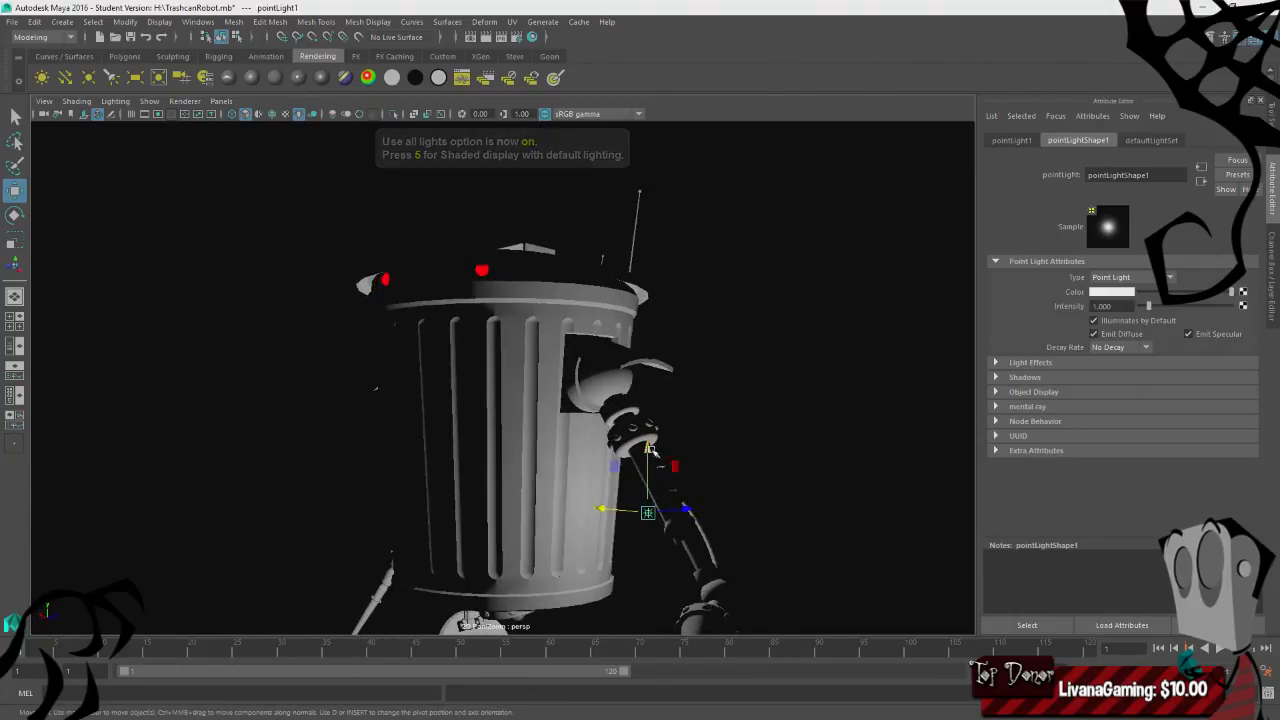
{"action": "left_click_drag", "start_coordinate": [649, 449], "coordinate": [663, 339]}
{"action": "left_click_drag", "start_coordinate": [706, 411], "coordinate": [702, 488], "text": "alt"}
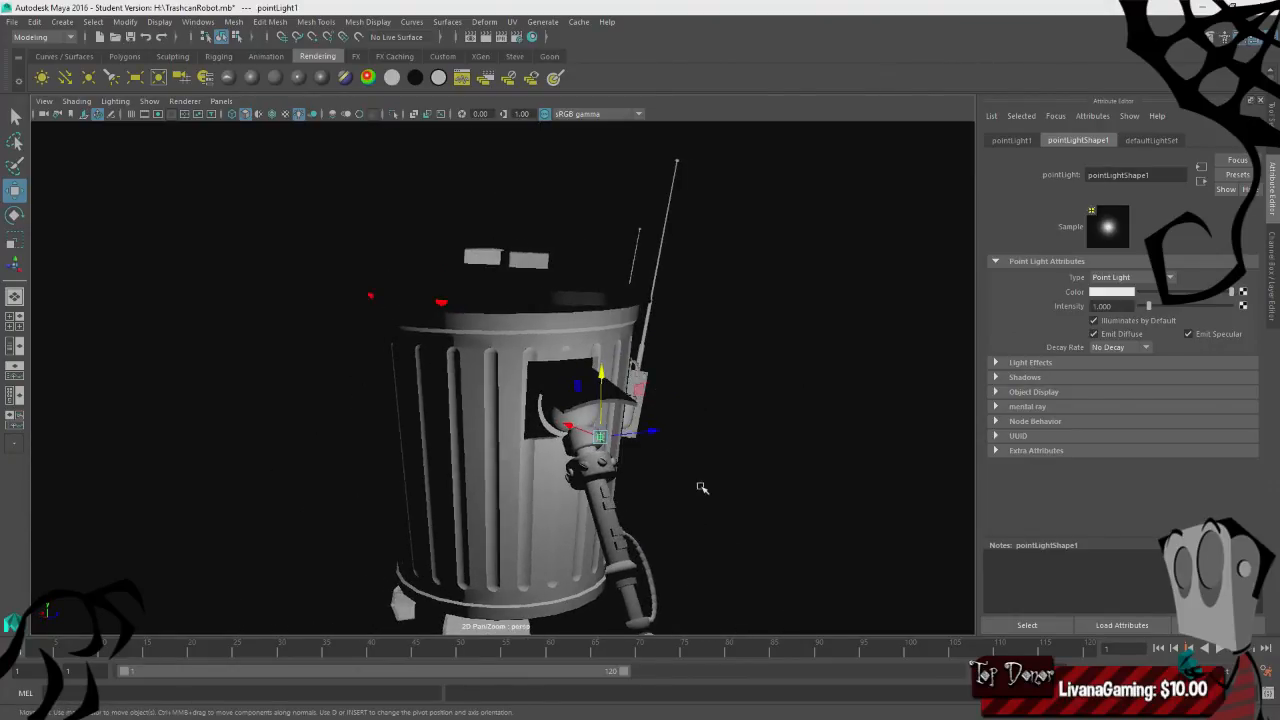
- Try the point light around the shoulder opening and lid edge, checking how the drum and arm are lit
{"action": "scroll", "coordinate": [632, 433], "scroll_direction": "up", "scroll_amount": 10}
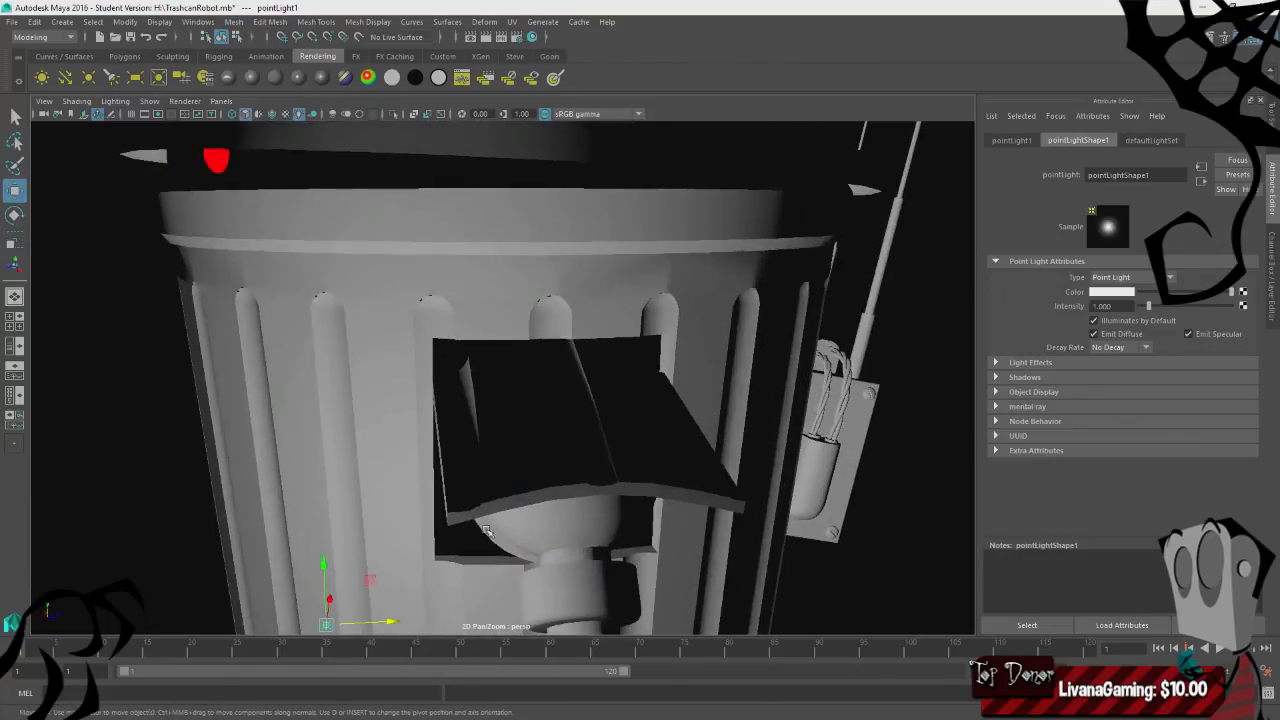
{"action": "left_click_drag", "start_coordinate": [487, 531], "coordinate": [514, 520], "text": "alt"}
{"action": "scroll", "coordinate": [514, 520], "scroll_direction": "down", "scroll_amount": 5}
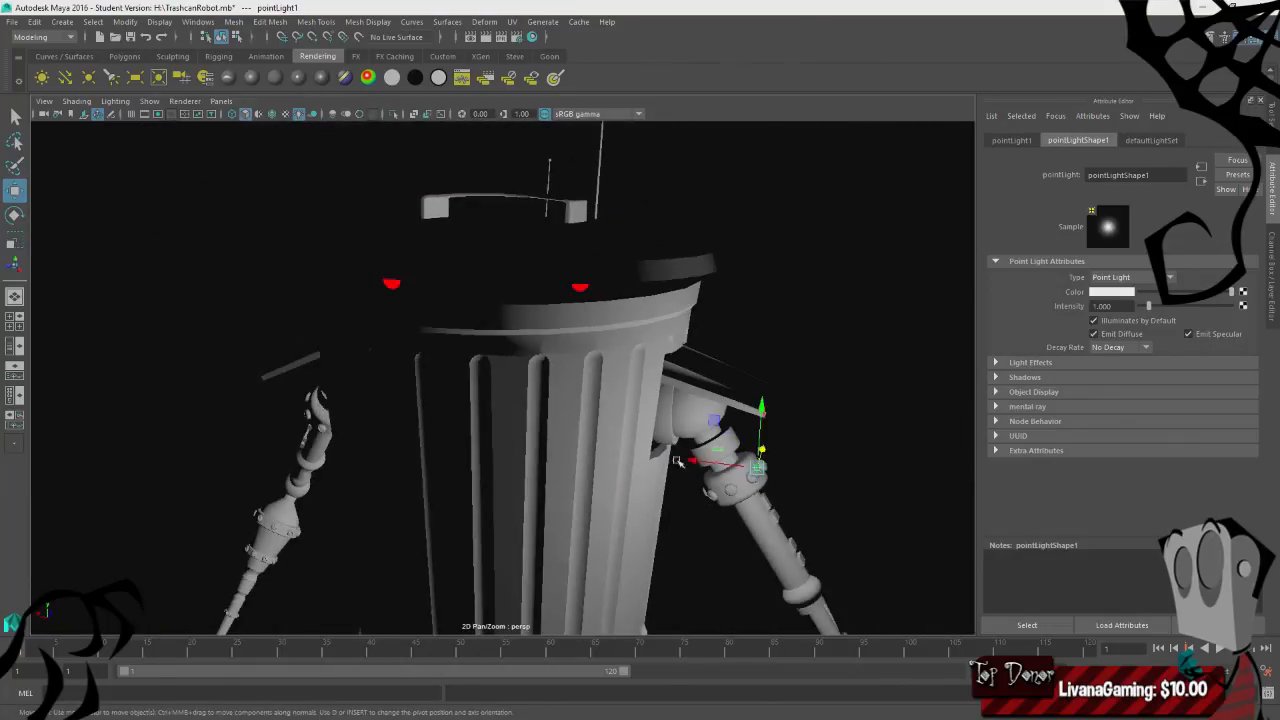
{"action": "left_click_drag", "start_coordinate": [686, 400], "coordinate": [741, 185], "text": "alt"}
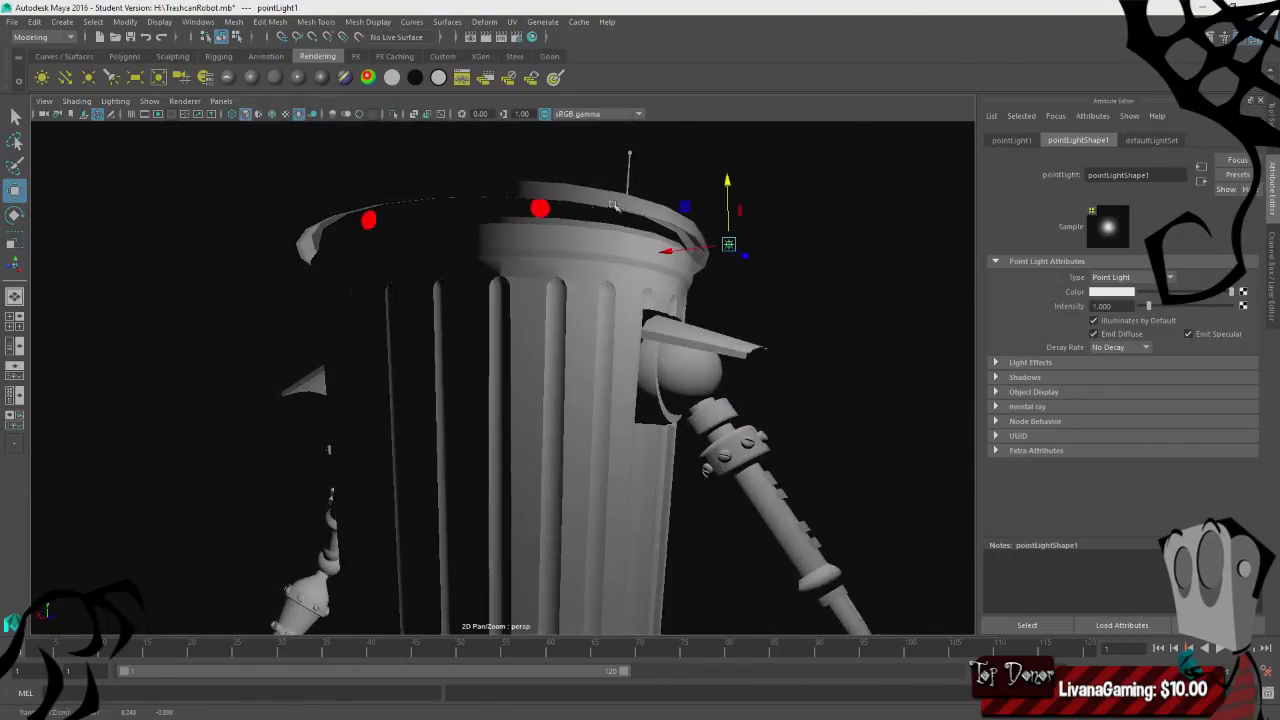
{"action": "left_click_drag", "start_coordinate": [587, 233], "coordinate": [529, 297], "text": "alt"}
{"action": "scroll", "coordinate": [529, 297], "scroll_direction": "down", "scroll_amount": 4}
{"action": "left_click_drag", "start_coordinate": [711, 371], "coordinate": [583, 474], "text": "alt"}
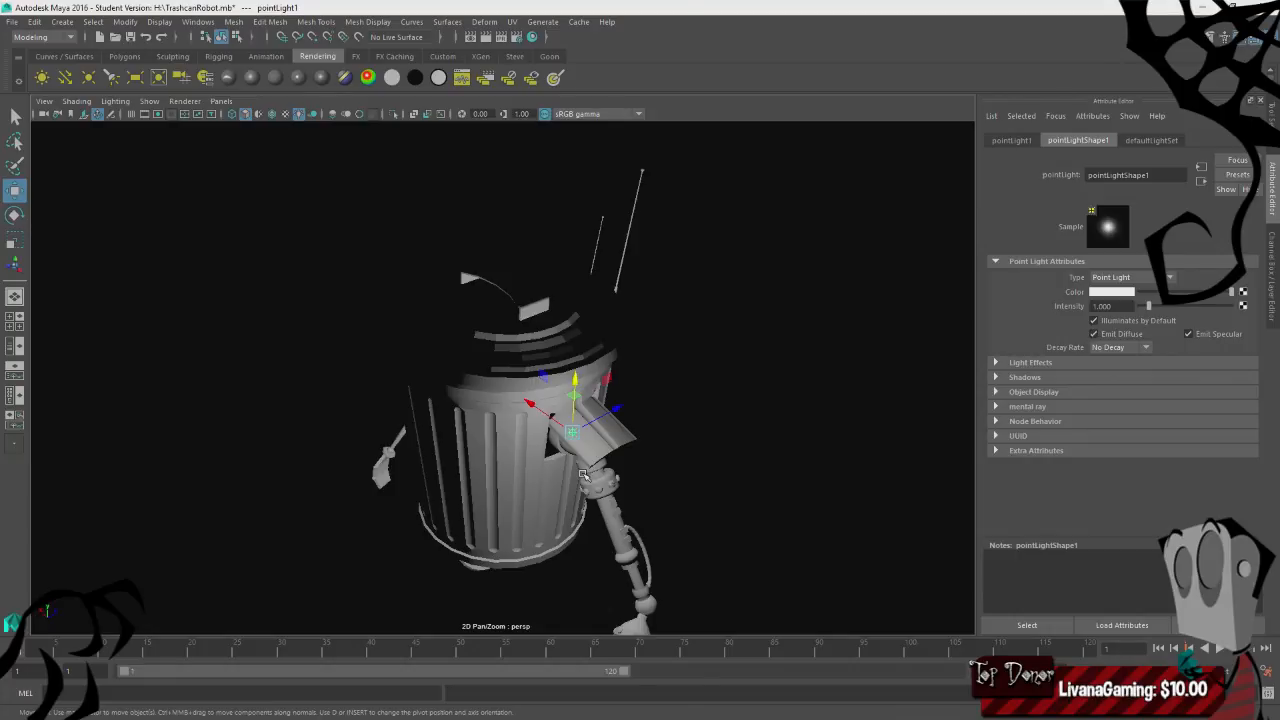
{"action": "left_click_drag", "start_coordinate": [469, 528], "coordinate": [483, 479], "text": "alt"}
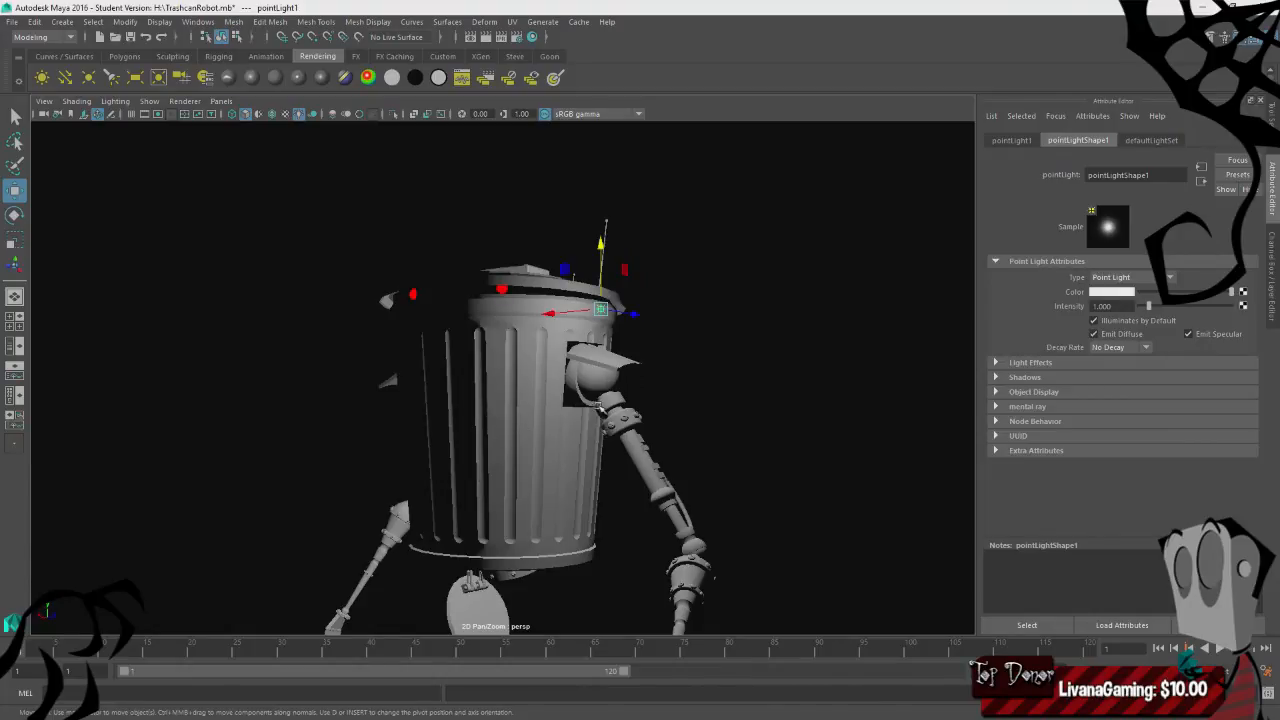
- Pull the point light away from the bucket and delete it from the scene
{"action": "left_click", "coordinate": [567, 401]}
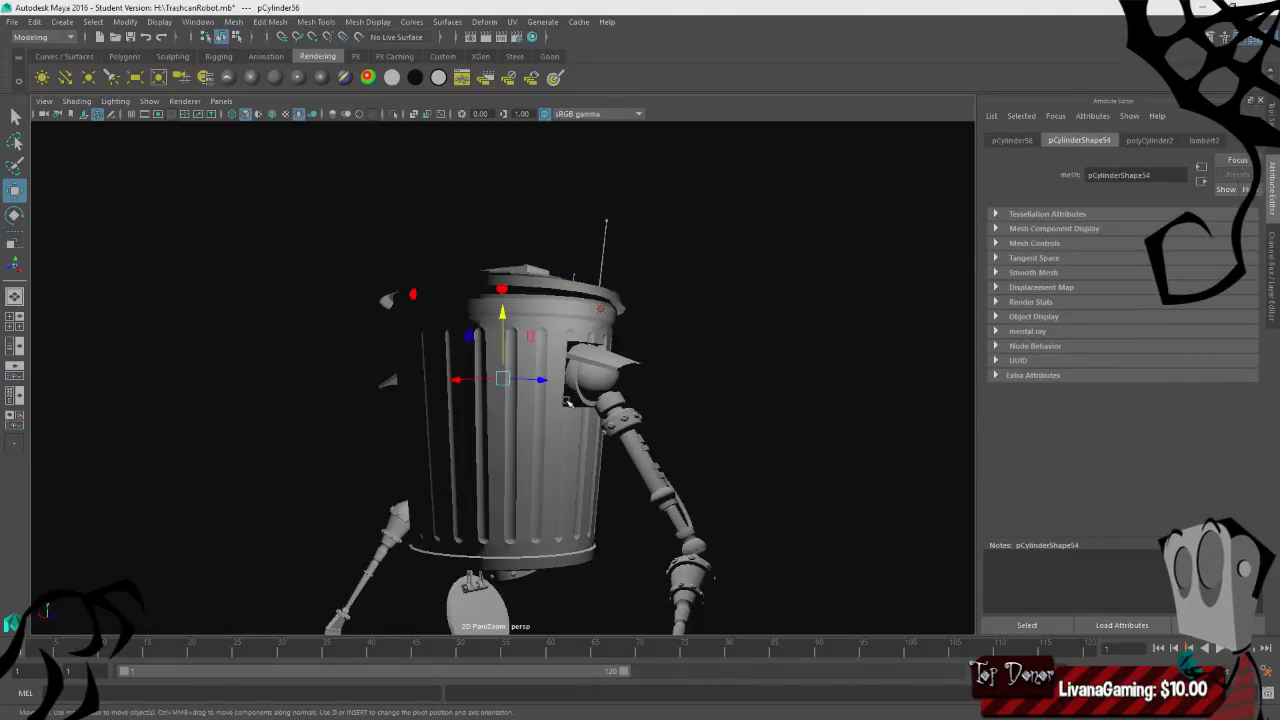
{"action": "left_click", "coordinate": [601, 310]}
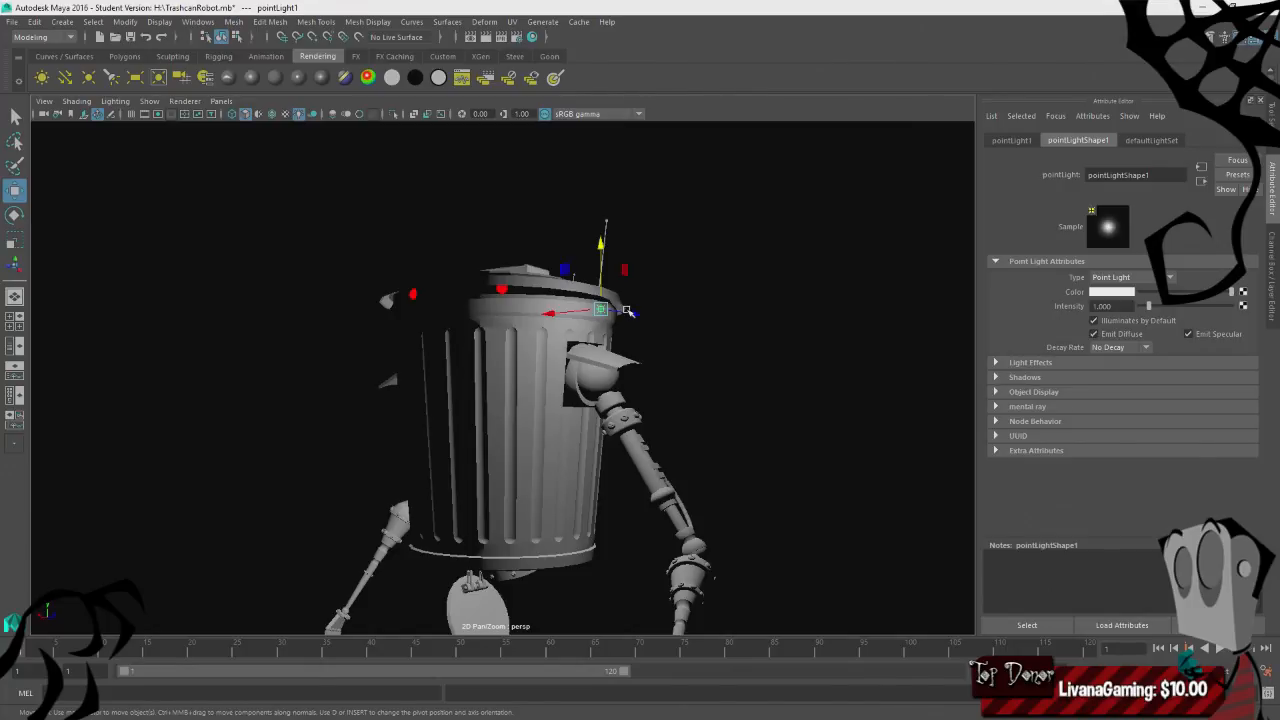
{"action": "left_click_drag", "start_coordinate": [626, 311], "coordinate": [550, 340], "text": "alt"}
{"action": "scroll", "coordinate": [461, 380], "scroll_direction": "down", "scroll_amount": 4}
{"action": "left_click_drag", "start_coordinate": [461, 380], "coordinate": [566, 375], "text": "alt"}
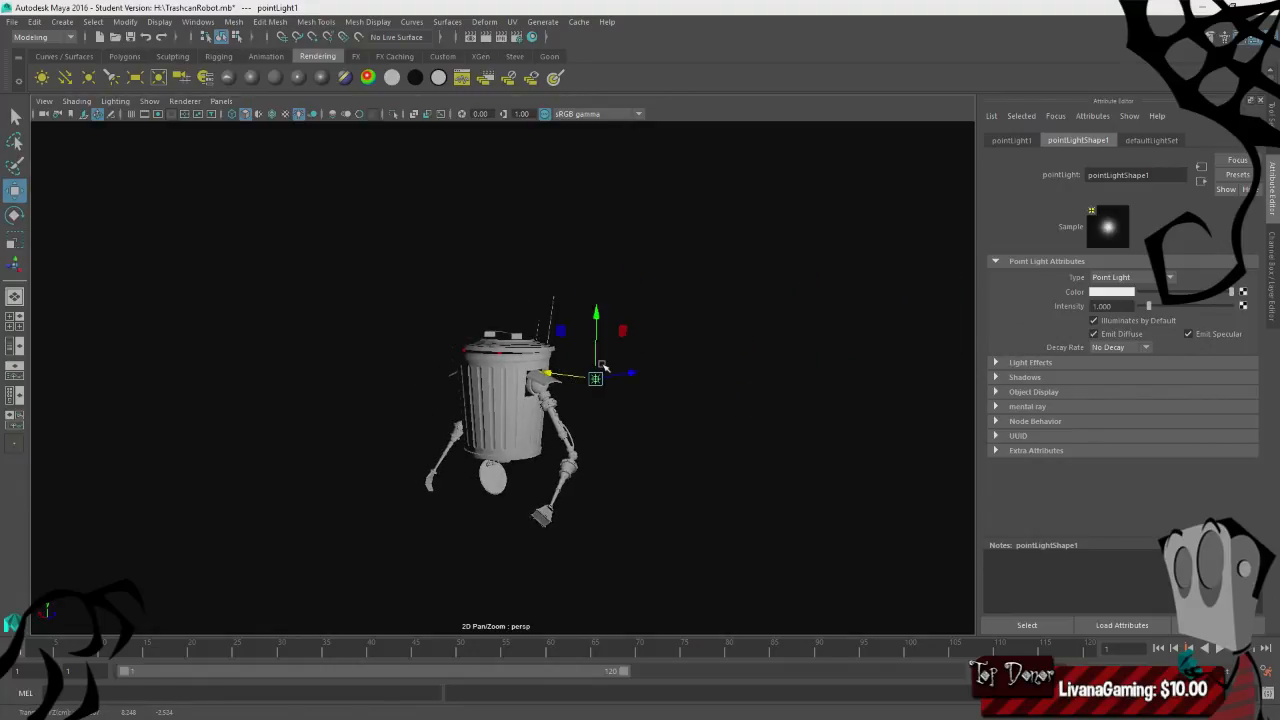
{"action": "key", "text": "Delete"}
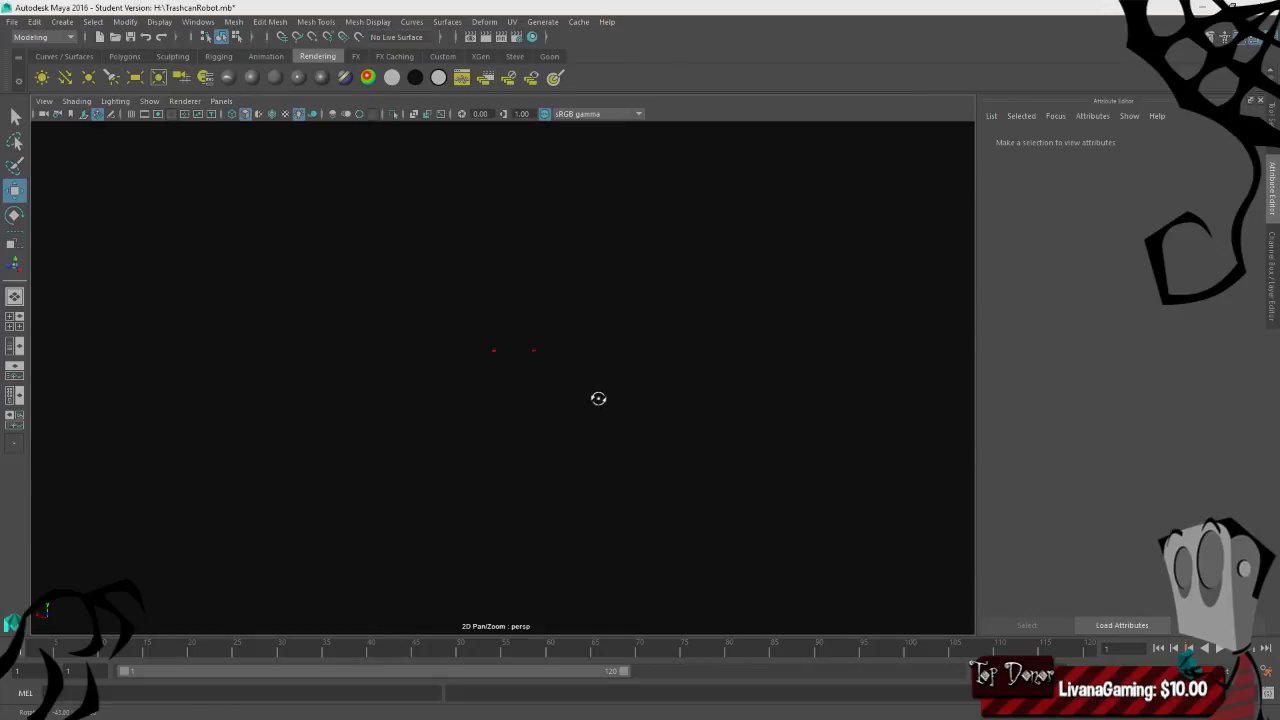
{"action": "left_click_drag", "start_coordinate": [610, 396], "coordinate": [592, 399], "text": "alt"}
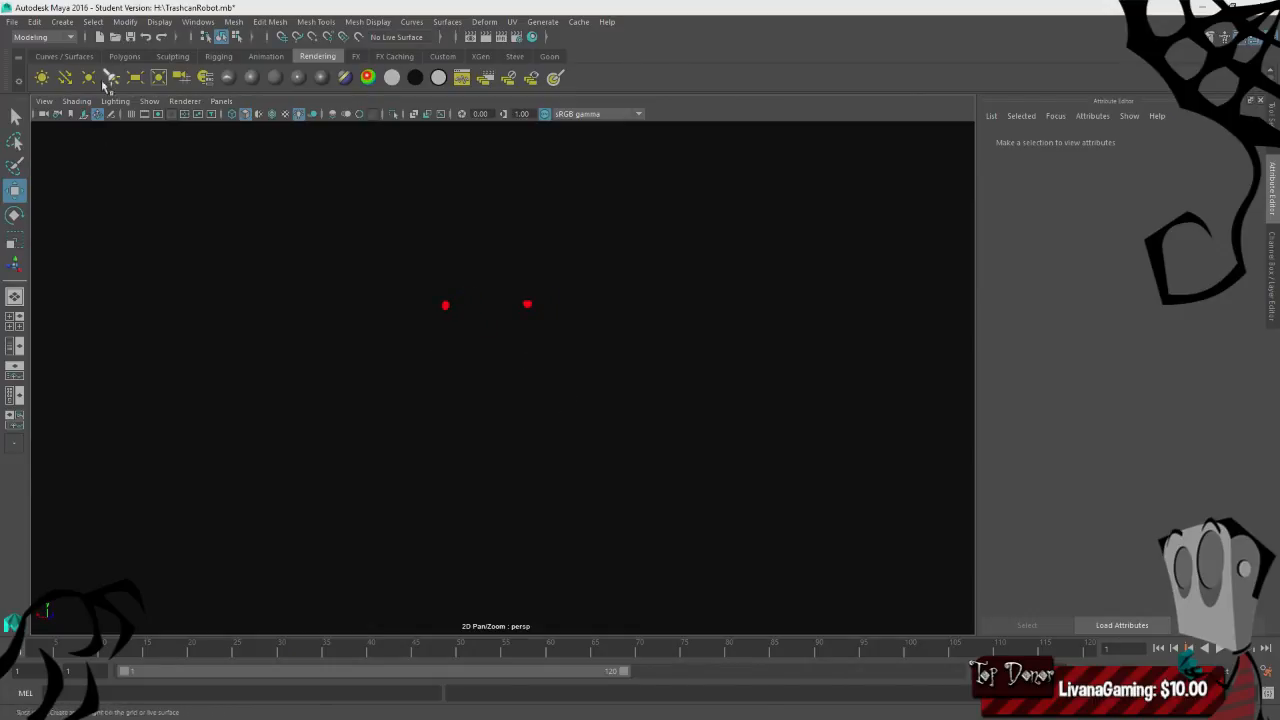
- Create a volume light, raise it above the robot's lid and scale its sphere up to several times its size
{"action": "left_click", "coordinate": [158, 78]}
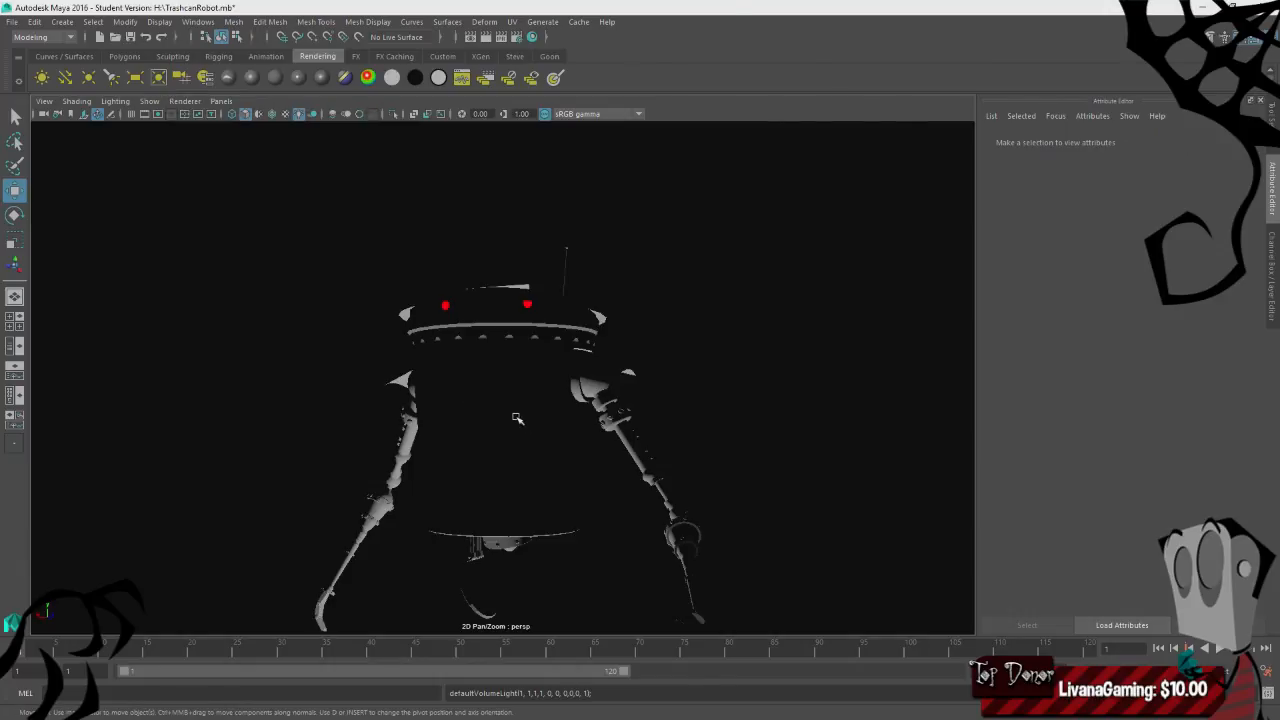
{"action": "scroll", "coordinate": [490, 421], "scroll_direction": "down", "scroll_amount": 5}
{"action": "left_click_drag", "start_coordinate": [461, 461], "coordinate": [502, 165], "text": "alt"}
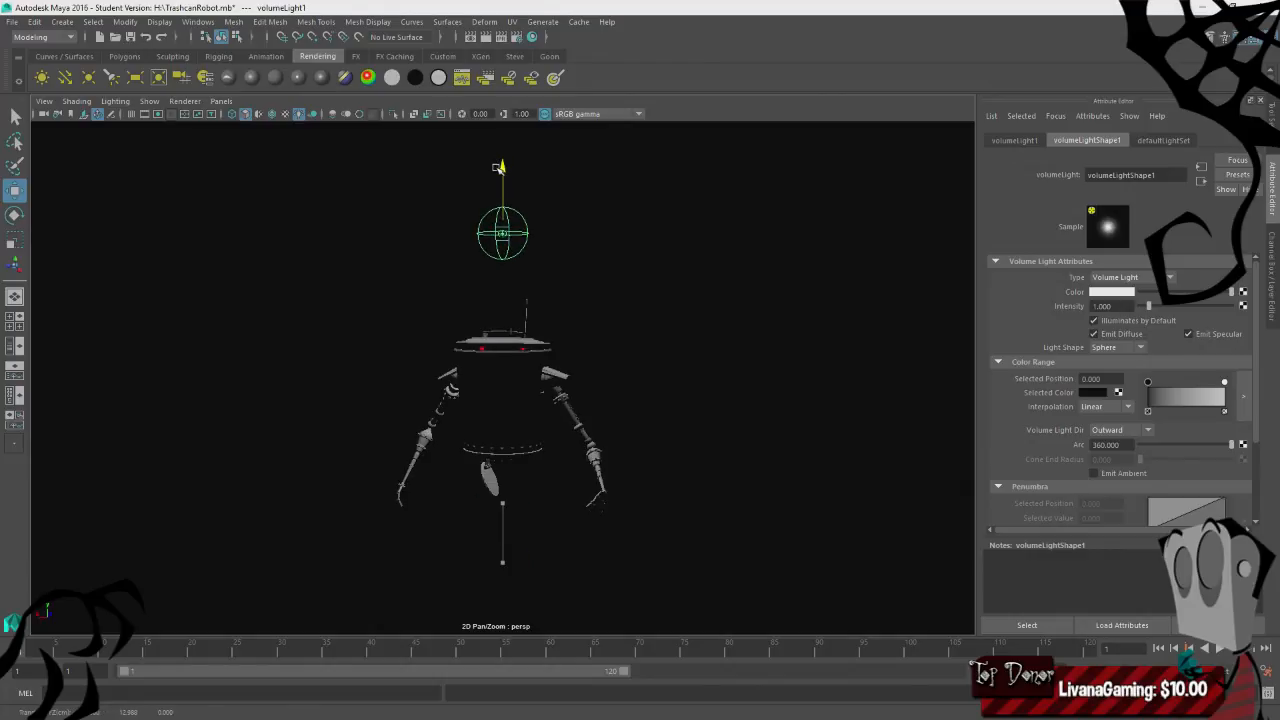
{"action": "left_click_drag", "start_coordinate": [449, 232], "coordinate": [606, 246]}
{"action": "key", "text": "e"}
{"action": "key", "text": "r"}
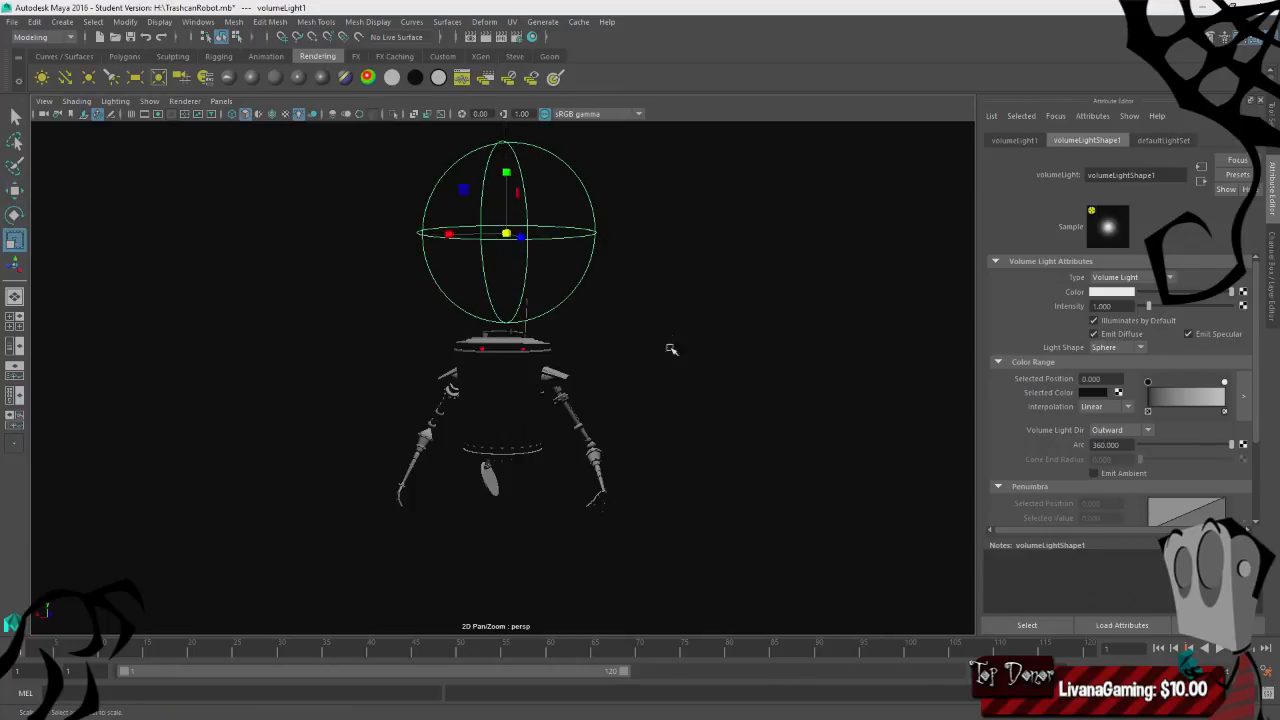
- Move the volume light forward above the robot so it also lights the front of the bucket
{"action": "left_click", "coordinate": [640, 472]}
{"action": "mouse_move", "coordinate": [636, 472]}
{"action": "left_mouse_down", "text": "alt"}
{"action": "mouse_move", "coordinate": [518, 452]}
{"action": "mouse_move", "coordinate": [621, 476]}
{"action": "left_mouse_up", "text": "alt"}
{"action": "key", "text": "w"}
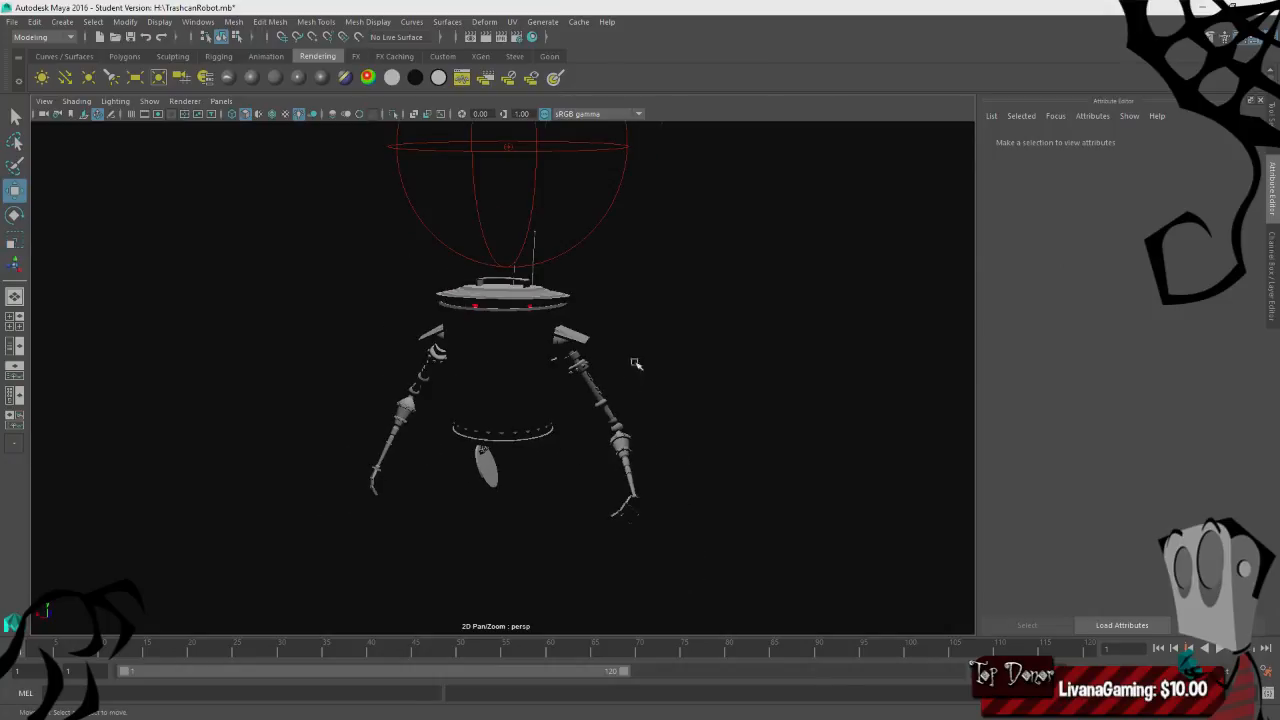
{"action": "left_click_drag", "start_coordinate": [634, 366], "coordinate": [503, 245], "text": "alt"}
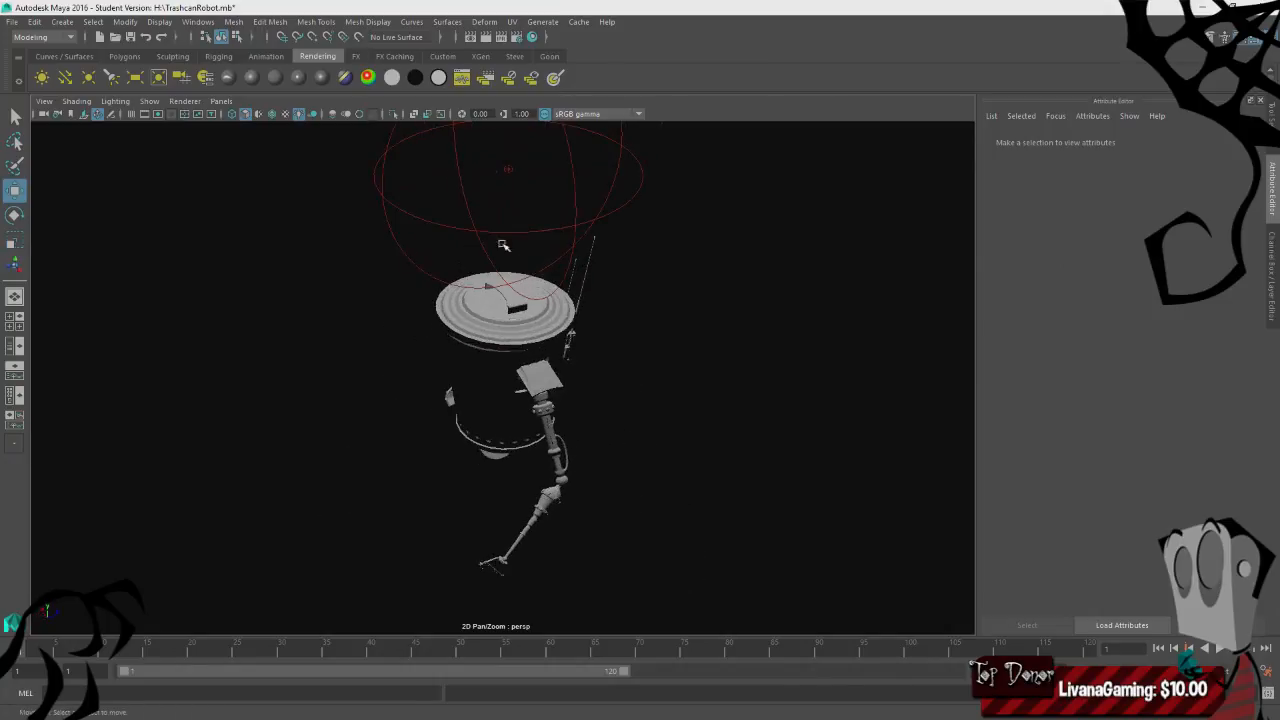
{"action": "left_click", "coordinate": [510, 170]}
{"action": "left_click_drag", "start_coordinate": [553, 188], "coordinate": [528, 298]}
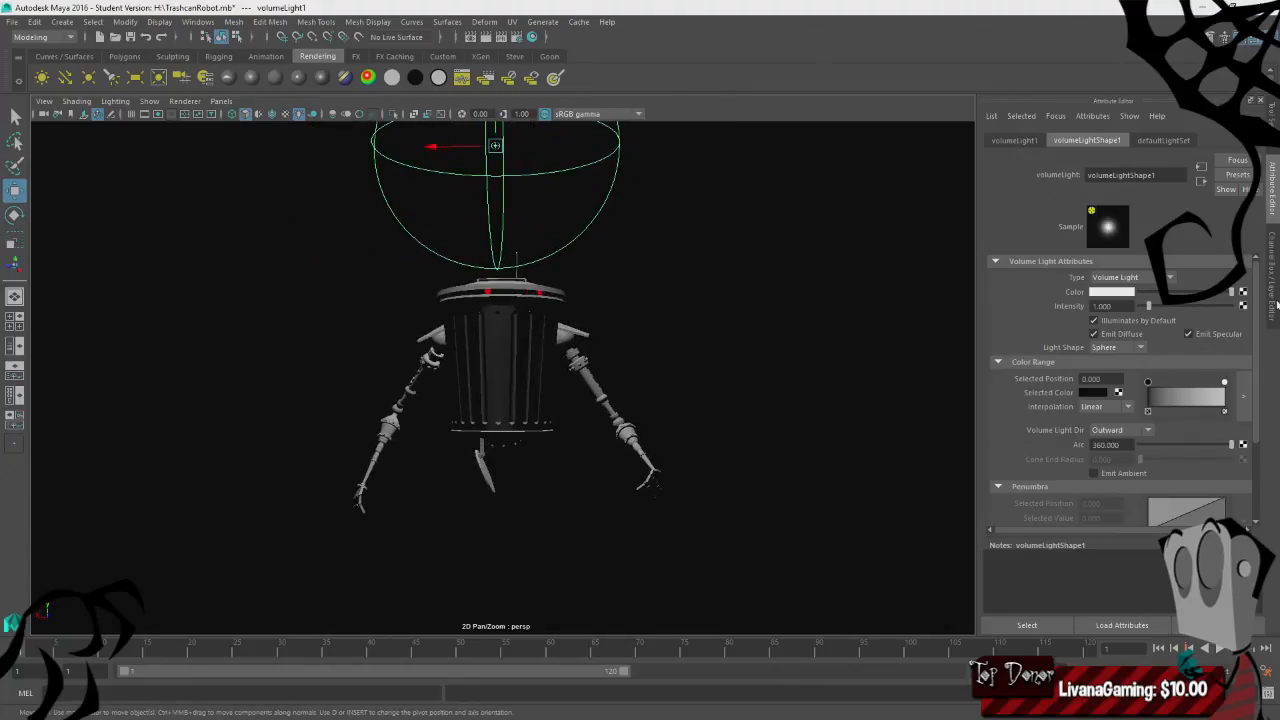
- Change the volume light's color to a pale blue-violet with a hue of 236.02 and a value of 1.000
{"action": "left_click", "coordinate": [1109, 292]}
{"action": "left_click_drag", "start_coordinate": [1185, 320], "coordinate": [1214, 328]}
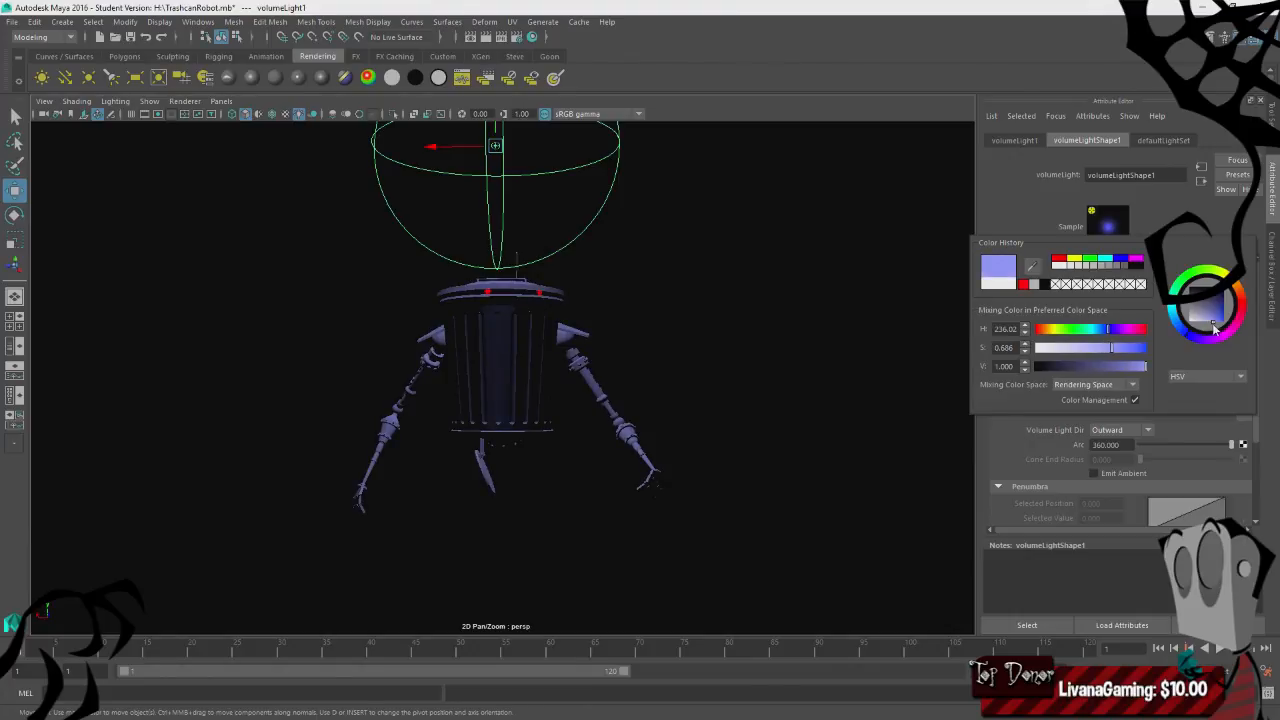
{"action": "left_click", "coordinate": [671, 354]}
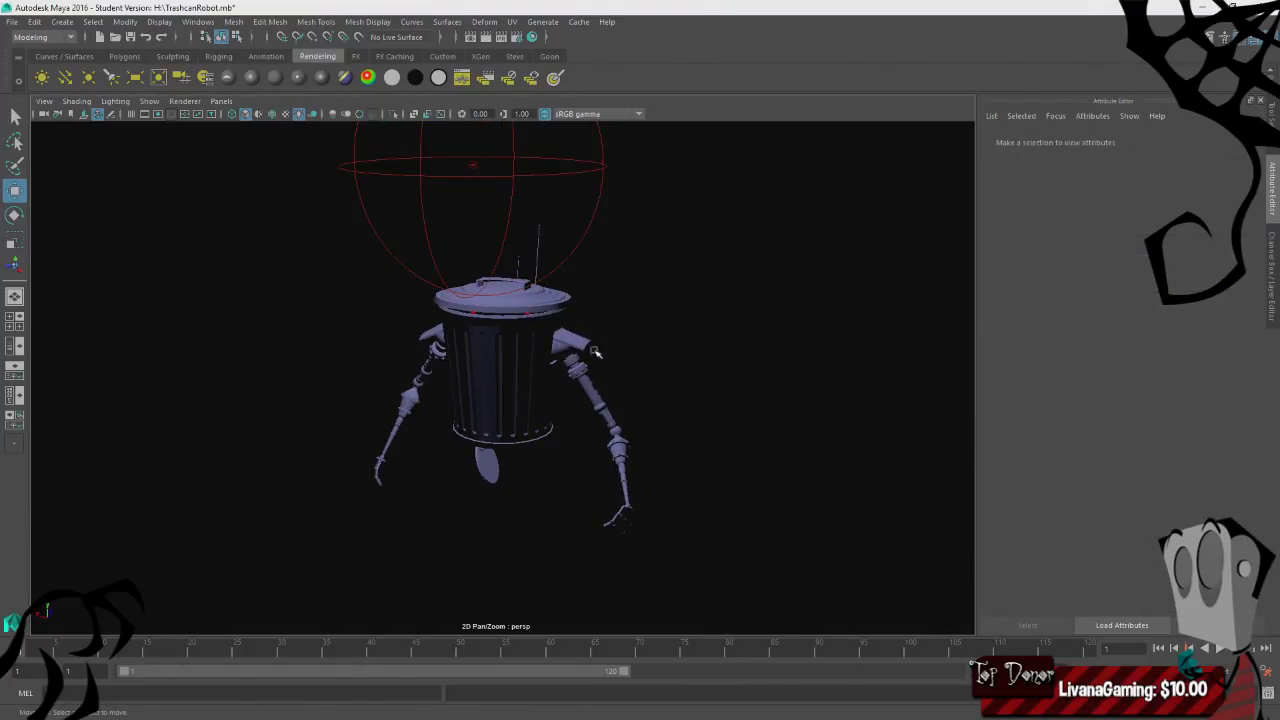
{"action": "left_click_drag", "start_coordinate": [594, 351], "coordinate": [614, 361], "text": "alt"}
- Move the volume light sideways off the robot's centre and tilt it slightly
{"action": "left_click", "coordinate": [484, 169]}
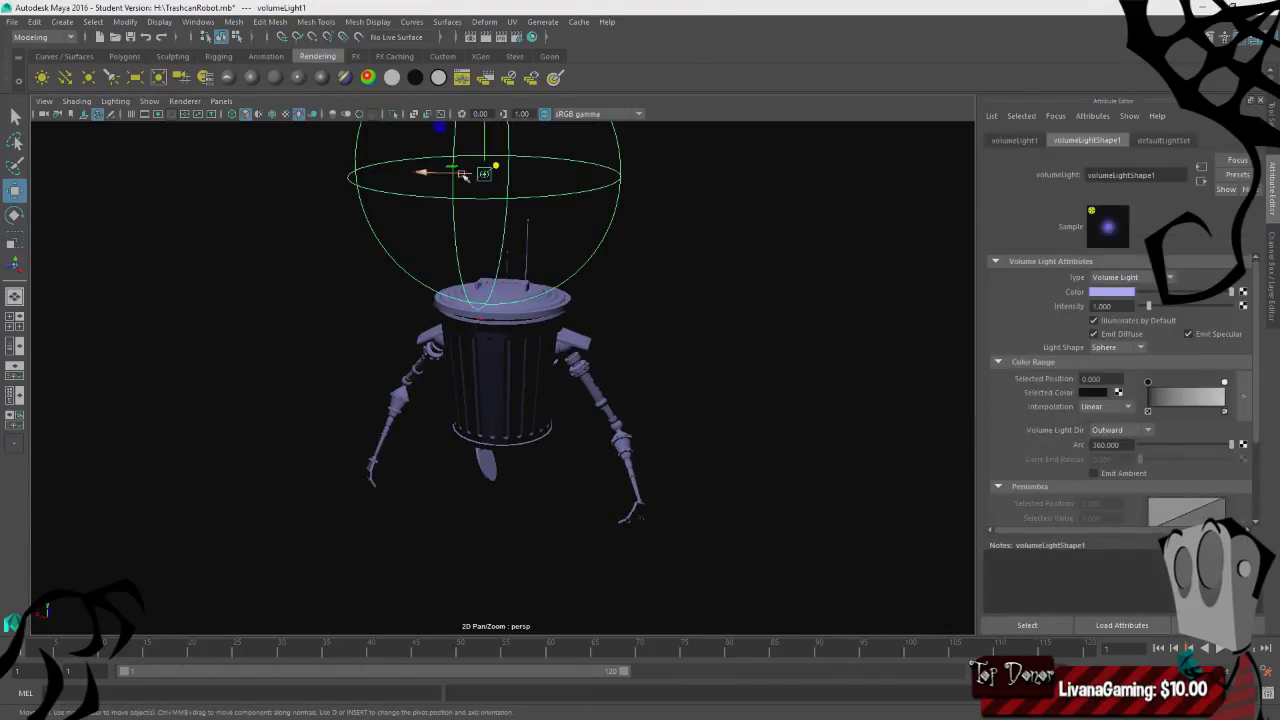
{"action": "left_click_drag", "start_coordinate": [432, 172], "coordinate": [390, 172]}
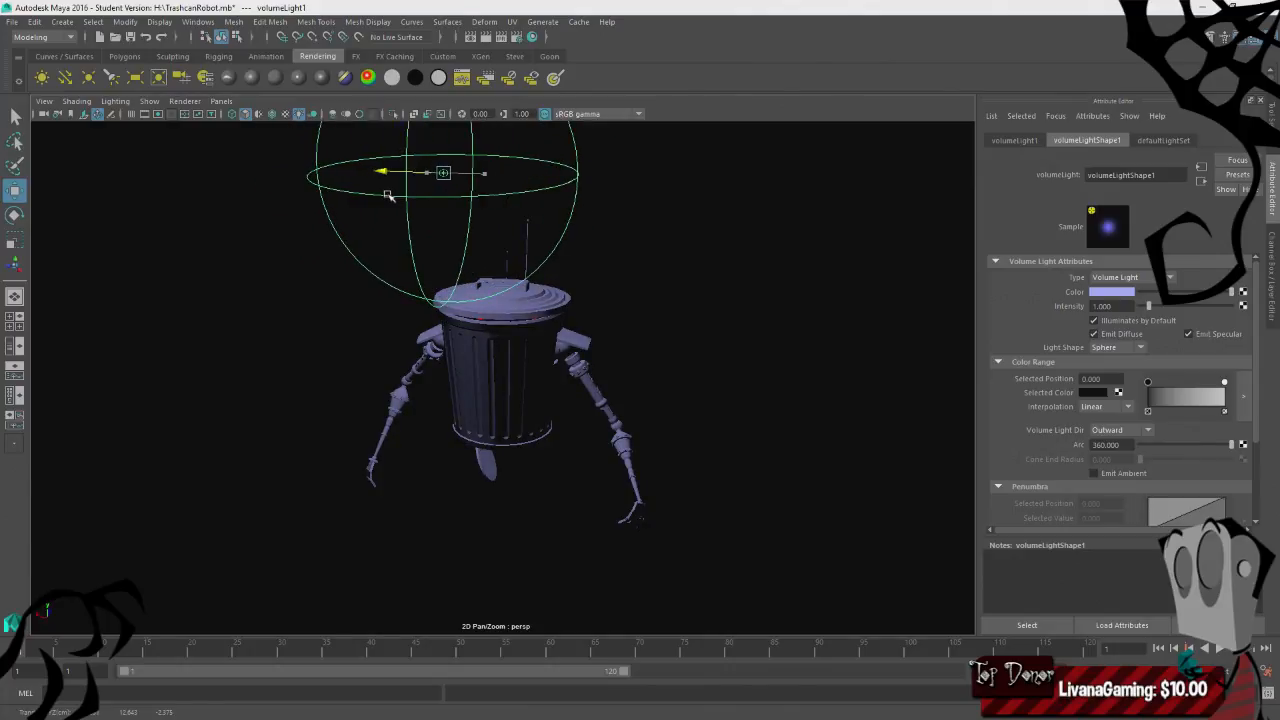
{"action": "key", "text": "e"}
{"action": "left_click_drag", "start_coordinate": [502, 166], "coordinate": [496, 156]}
{"action": "left_click", "coordinate": [460, 194]}
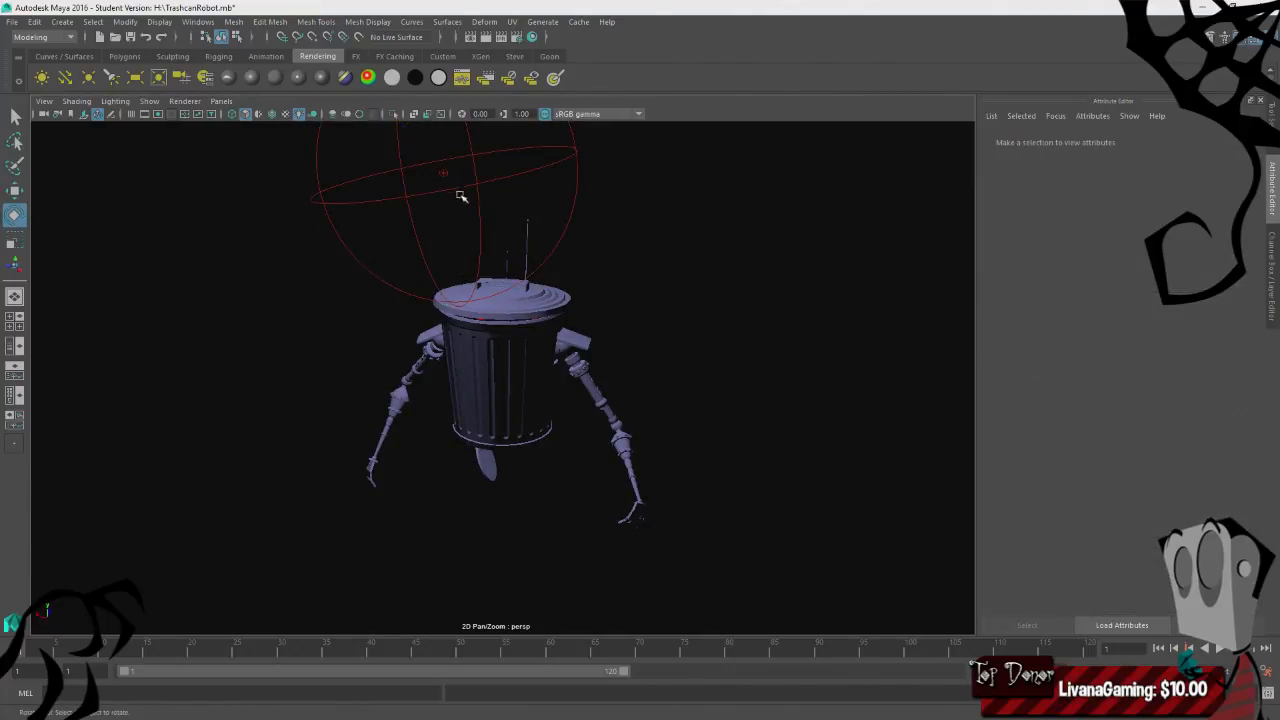
- Duplicate the volume light and move the copy far out to the opposite side of the robot
{"action": "left_click", "coordinate": [445, 173]}
{"action": "key", "text": "ctrl+d"}
{"action": "key", "text": "w"}
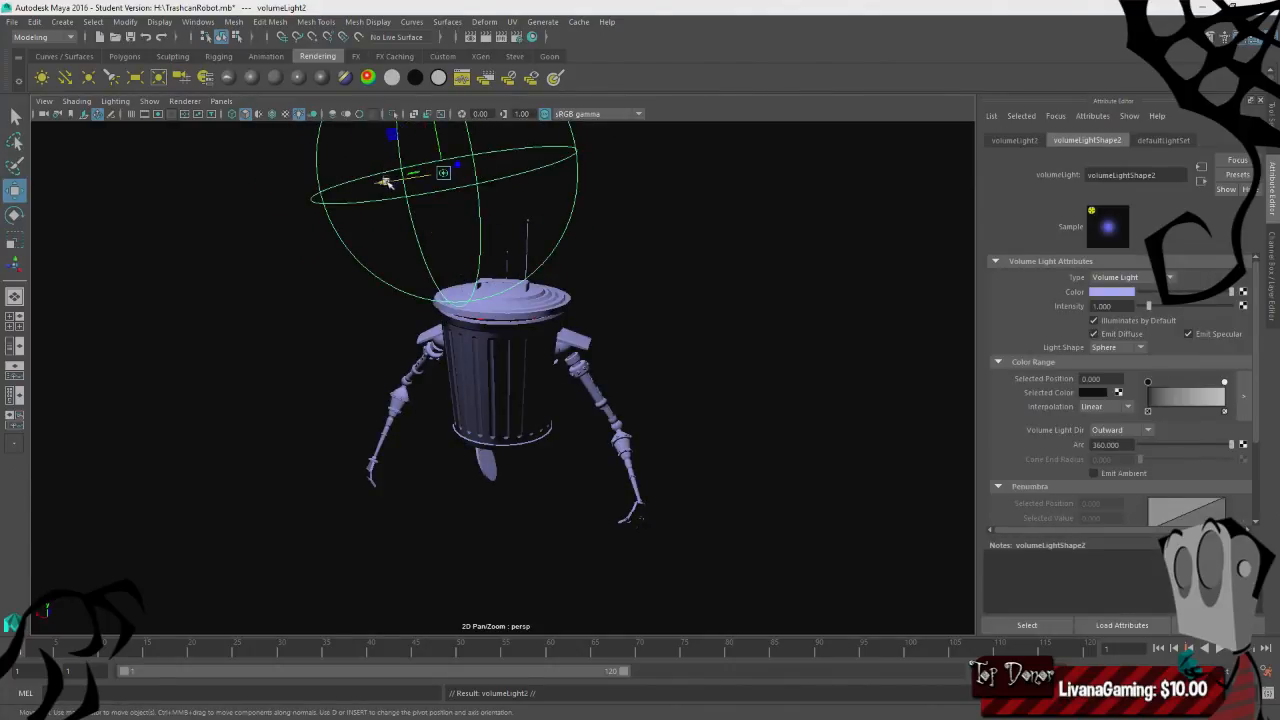
{"action": "left_click_drag", "start_coordinate": [385, 181], "coordinate": [545, 208]}
{"action": "left_click_drag", "start_coordinate": [600, 131], "coordinate": [602, 145]}
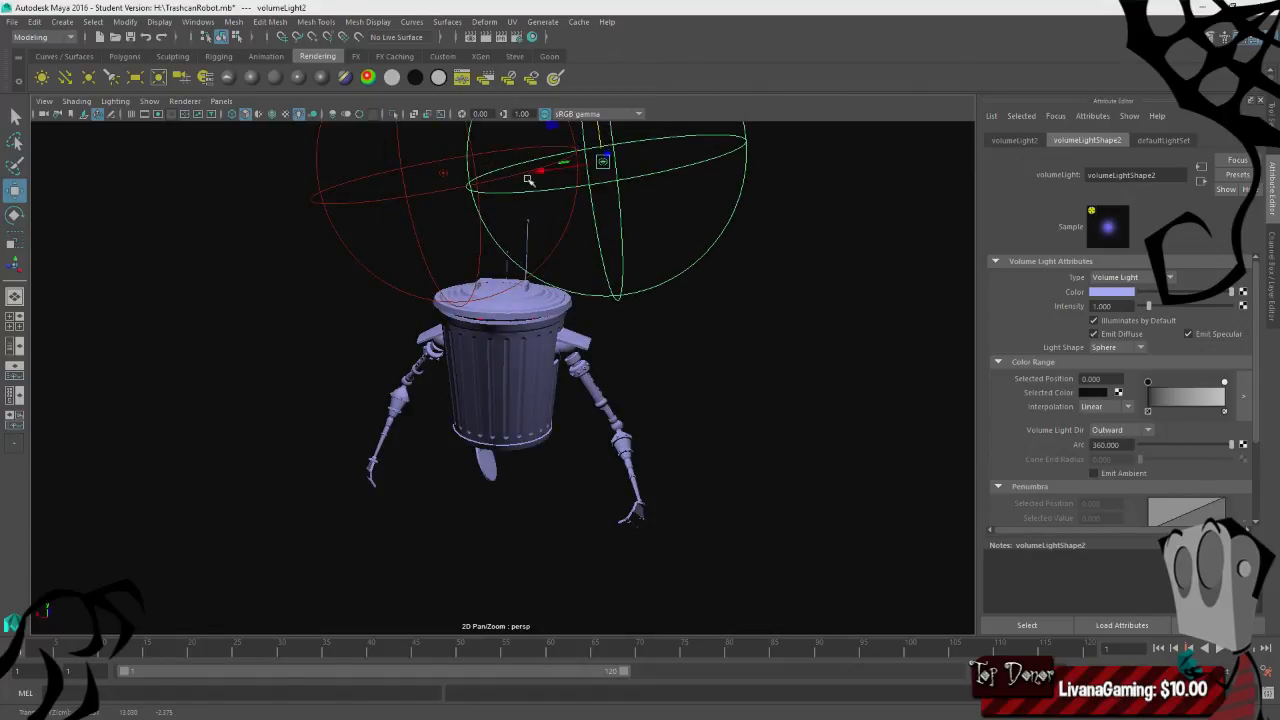
{"action": "left_click_drag", "start_coordinate": [538, 173], "coordinate": [803, 209]}
- Rotate the duplicated volume light so its sphere is tilted diagonally
{"action": "key", "text": "e"}
{"action": "scroll", "coordinate": [888, 242], "scroll_direction": "down", "scroll_amount": 3}
{"action": "scroll", "coordinate": [888, 242], "scroll_direction": "down", "scroll_amount": 1}
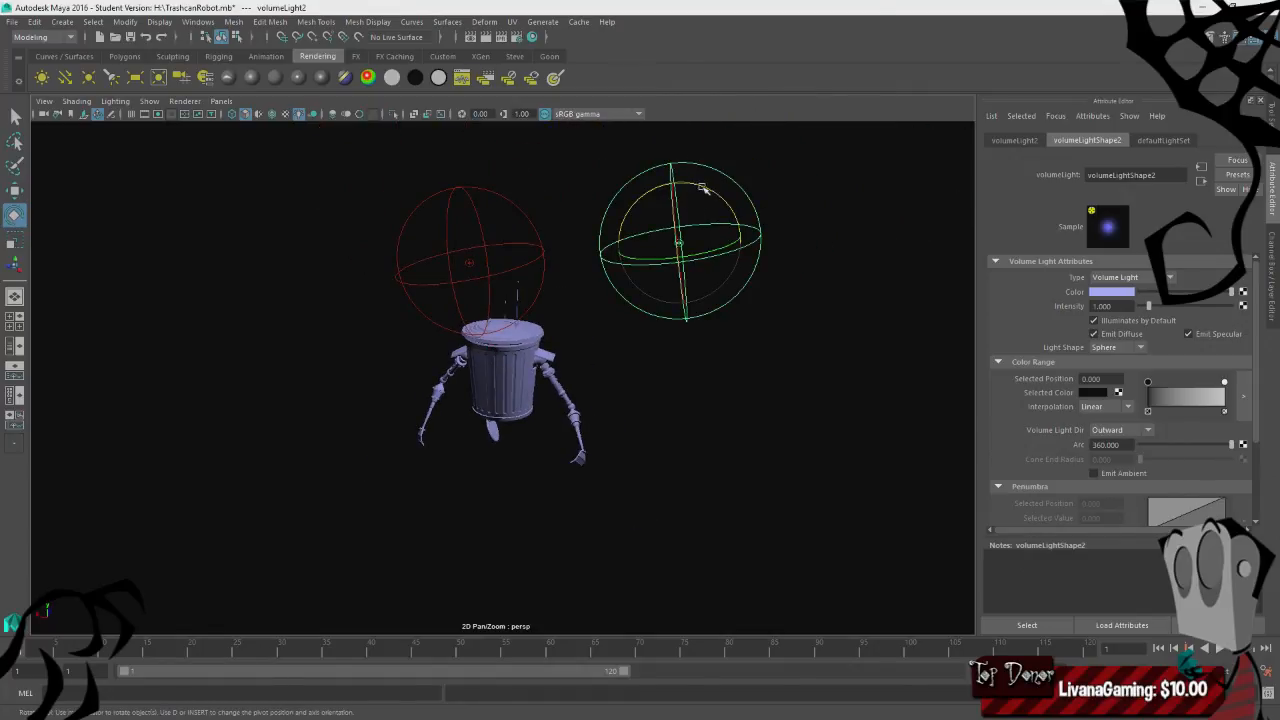
{"action": "left_click_drag", "start_coordinate": [700, 190], "coordinate": [872, 231]}
- Change the duplicated volume light's color to a muted yellow with a hue of 52.427
{"action": "left_click", "coordinate": [1111, 291]}
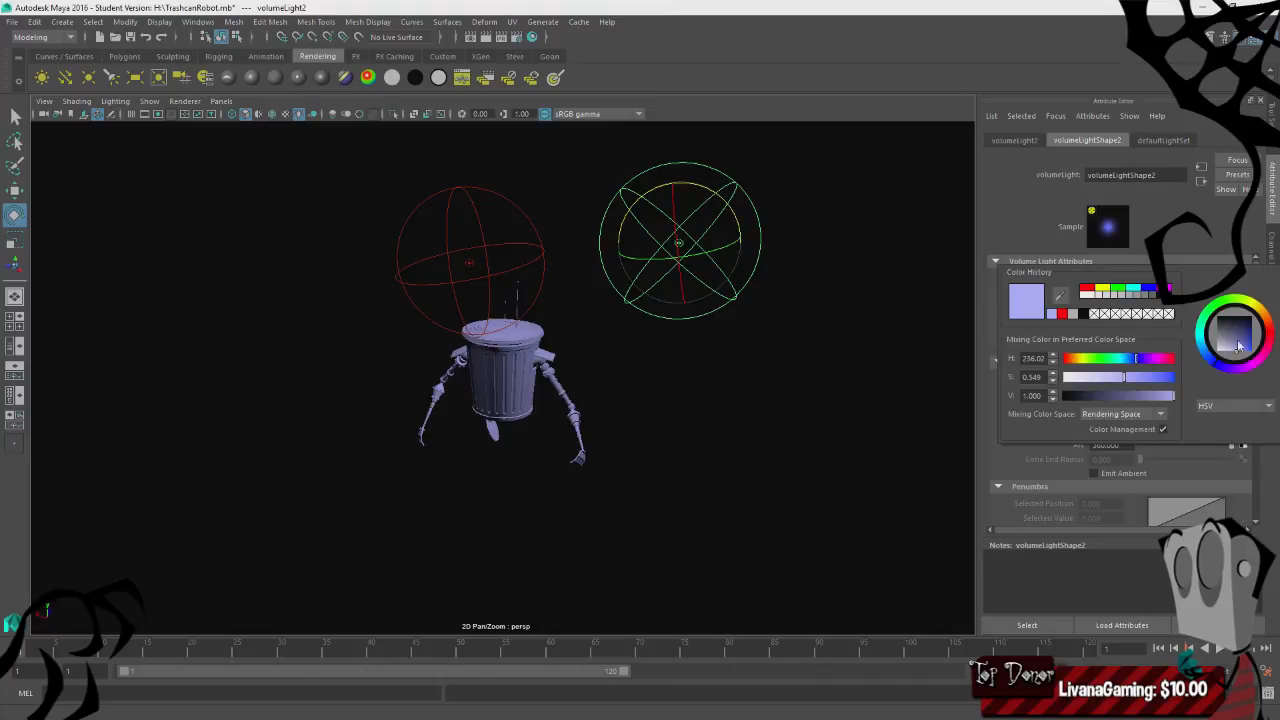
{"action": "left_click", "coordinate": [1257, 315]}
{"action": "left_click", "coordinate": [1236, 348]}
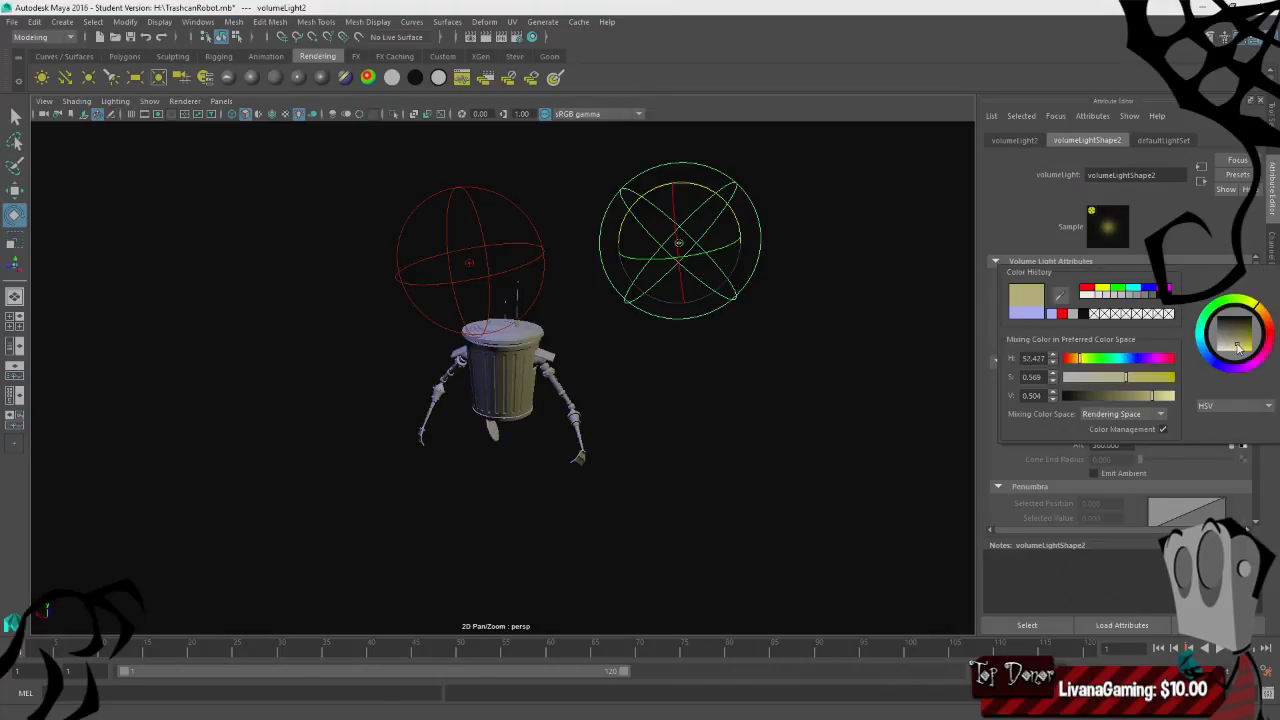
{"action": "left_click", "coordinate": [780, 477]}
{"action": "scroll", "coordinate": [725, 440], "scroll_direction": "up", "scroll_amount": 4}
{"action": "left_click_drag", "start_coordinate": [711, 431], "coordinate": [659, 371], "text": "alt"}
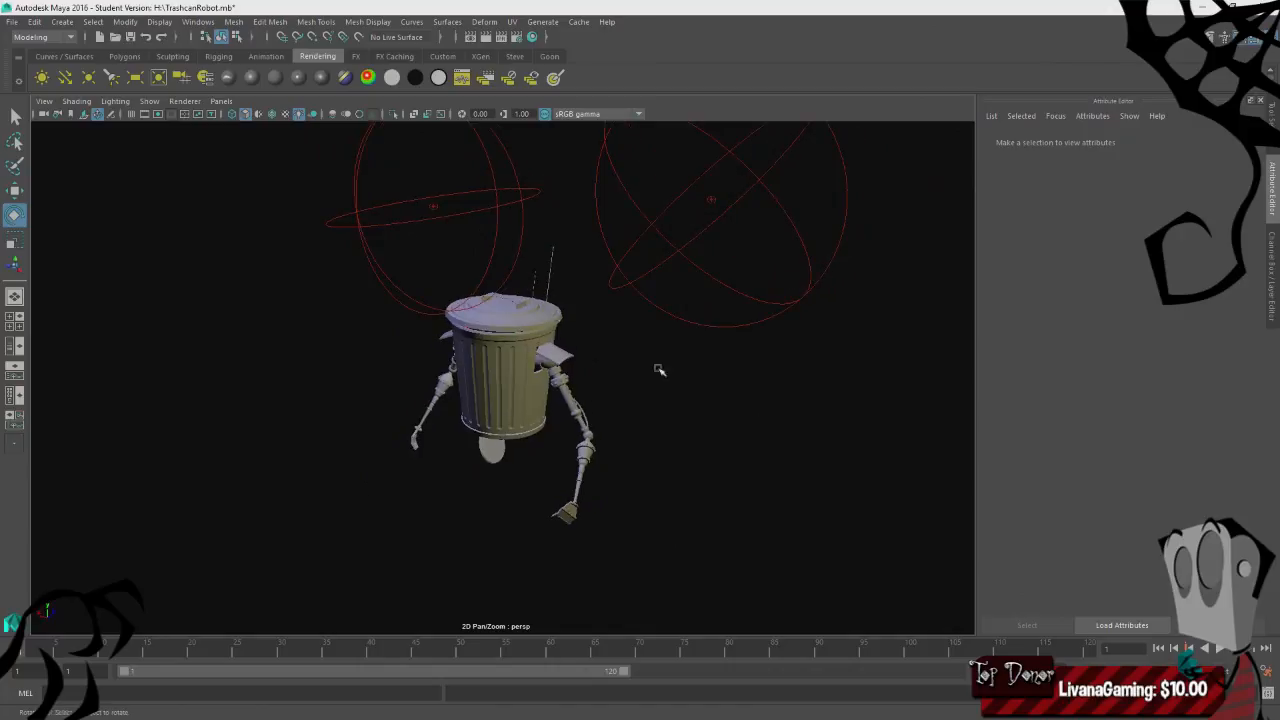
- Create a new point light and raise it to the upper part of the bucket just below the lid
{"action": "left_click", "coordinate": [436, 205]}
{"action": "left_click_drag", "start_coordinate": [676, 338], "coordinate": [704, 376], "text": "alt"}
{"action": "scroll", "coordinate": [711, 323], "scroll_direction": "up", "scroll_amount": 5}
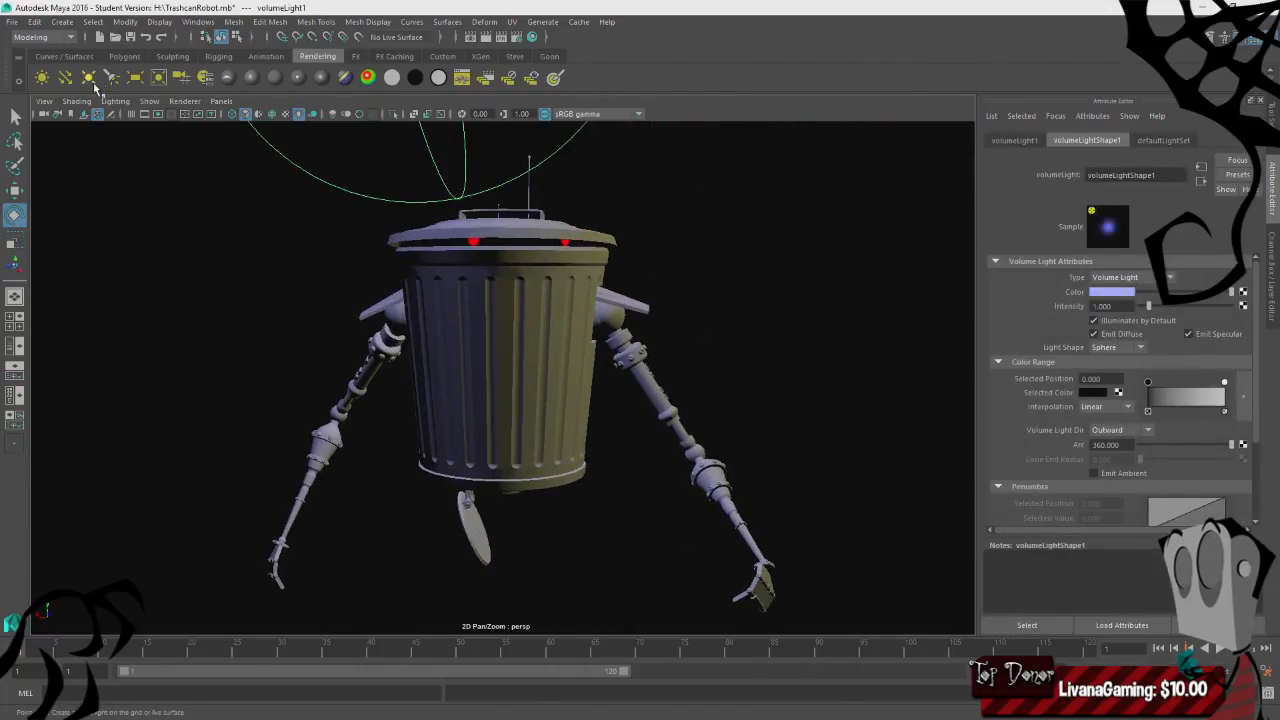
{"action": "left_click", "coordinate": [88, 77]}
{"action": "scroll", "coordinate": [500, 420], "scroll_direction": "down", "scroll_amount": 3}
{"action": "key", "text": "w"}
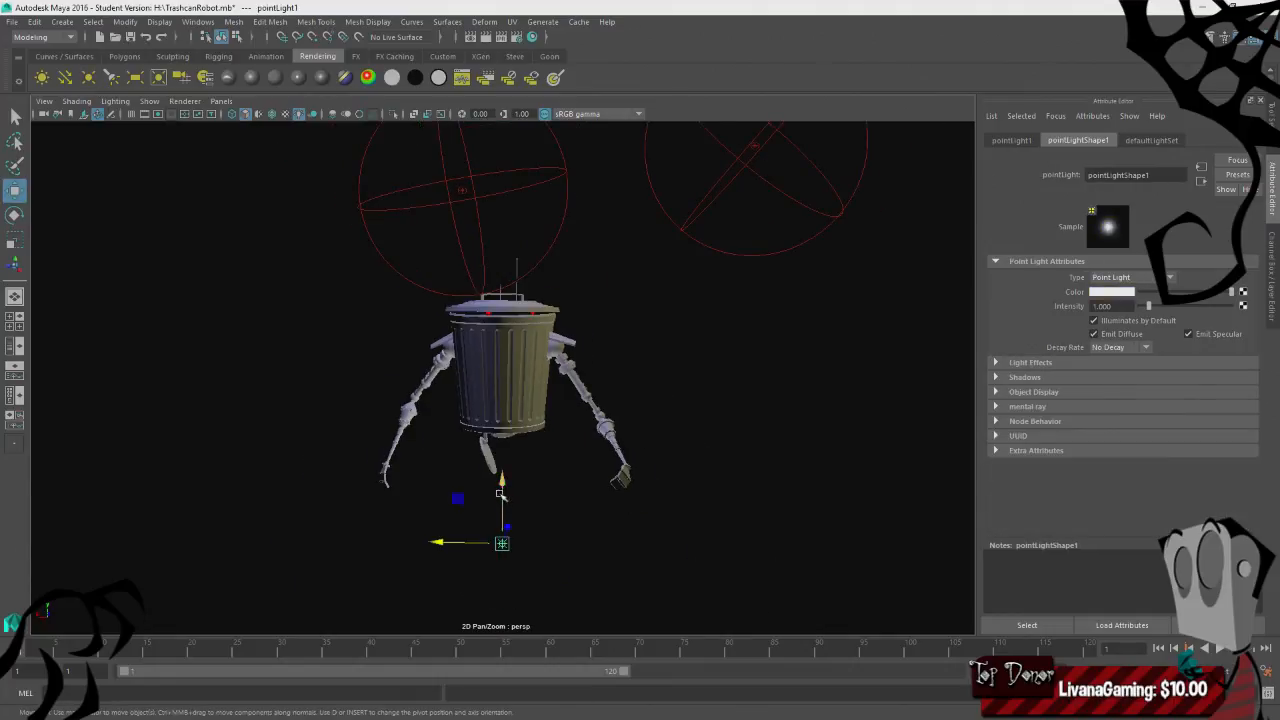
{"action": "left_click_drag", "start_coordinate": [500, 494], "coordinate": [512, 341]}
{"action": "scroll", "coordinate": [643, 373], "scroll_direction": "up", "scroll_amount": 6}
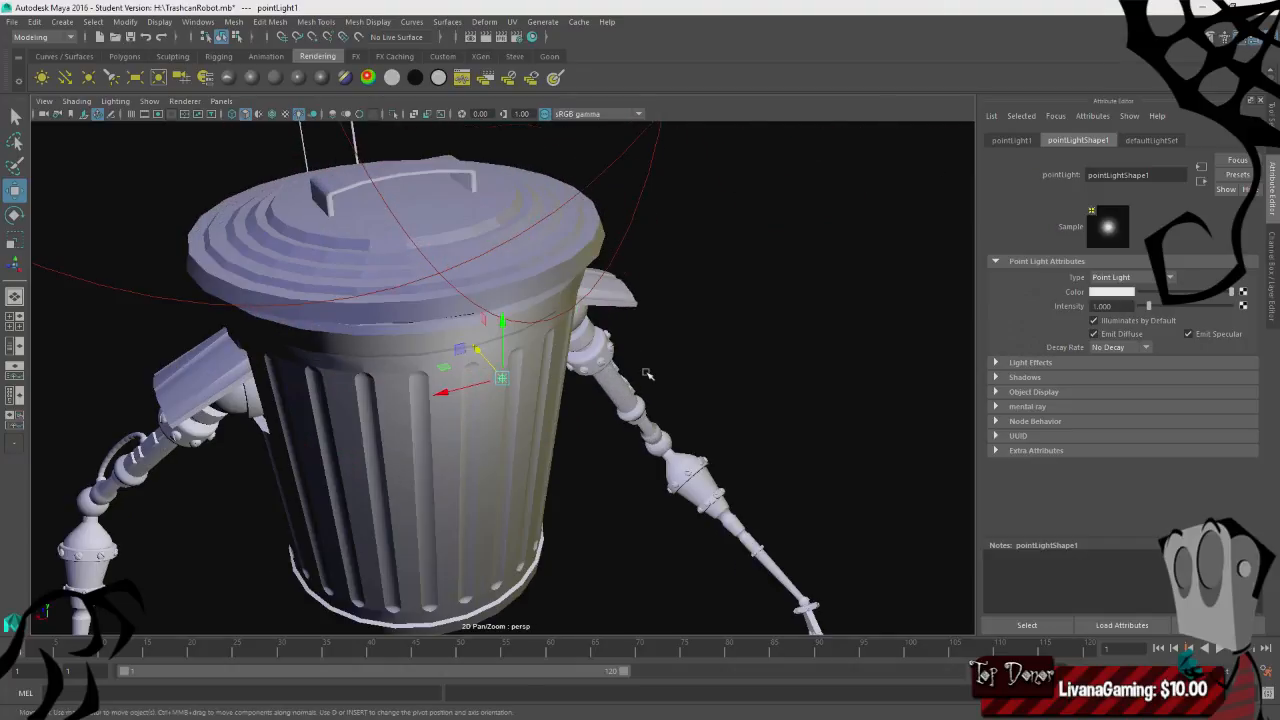
{"action": "left_click_drag", "start_coordinate": [646, 374], "coordinate": [596, 338], "text": "alt"}
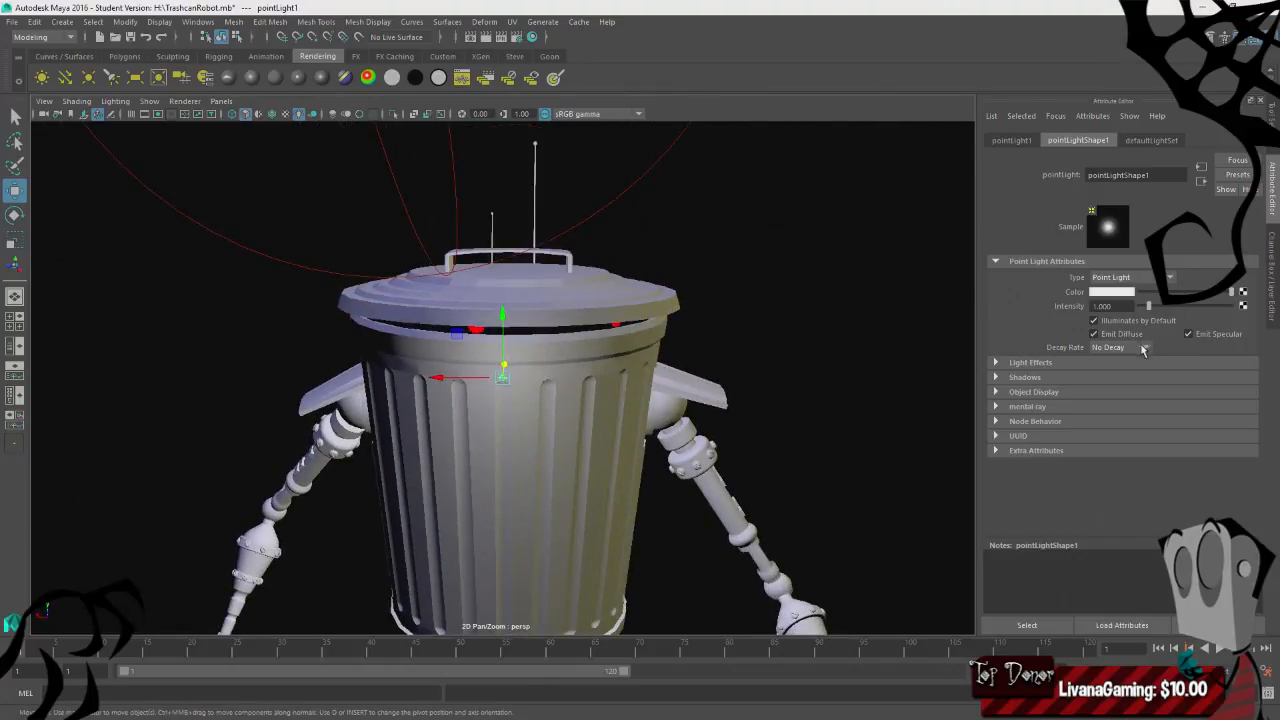
- Set the point light's decay rate to Quadratic and raise the light into the gap under the lid
{"action": "left_click", "coordinate": [1143, 347]}
{"action": "left_click", "coordinate": [1128, 391]}
{"action": "scroll", "coordinate": [537, 423], "scroll_direction": "up", "scroll_amount": 3}
{"action": "left_click_drag", "start_coordinate": [537, 423], "coordinate": [503, 266], "text": "alt"}
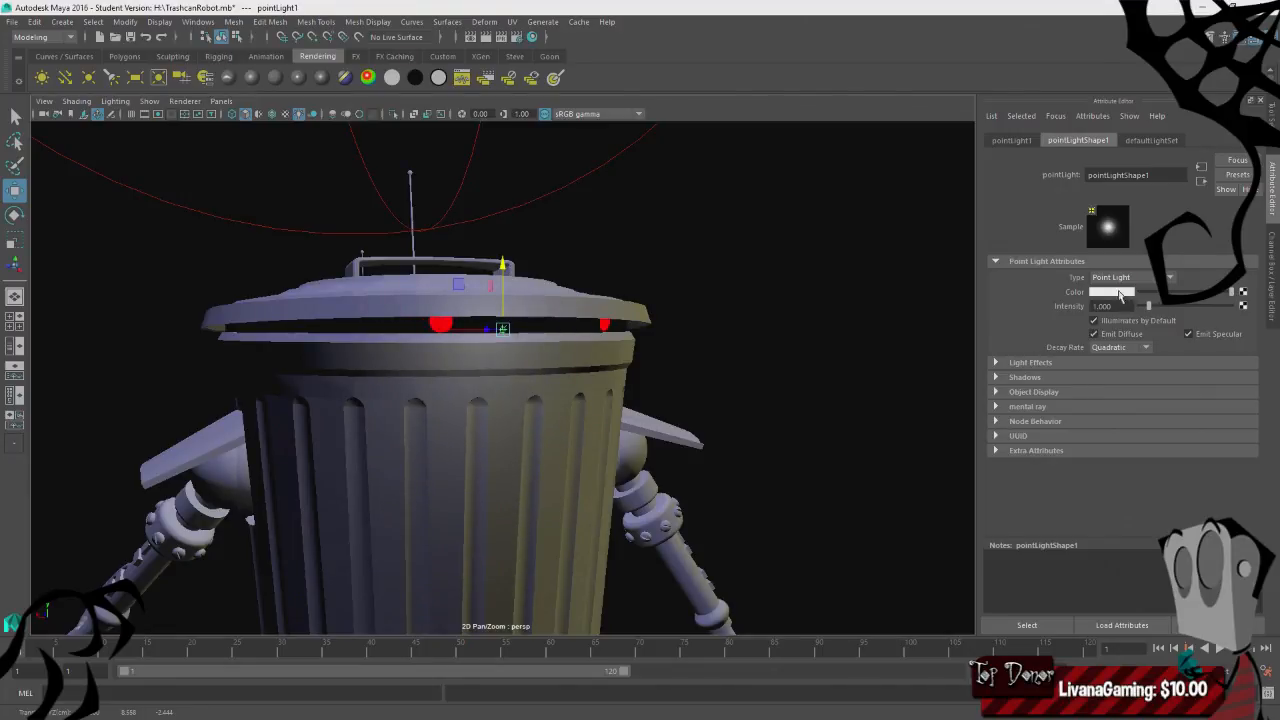
- Change the point light's color from white to a saturated pinkish red
{"action": "left_click", "coordinate": [1121, 292]}
{"action": "left_click", "coordinate": [1256, 324]}
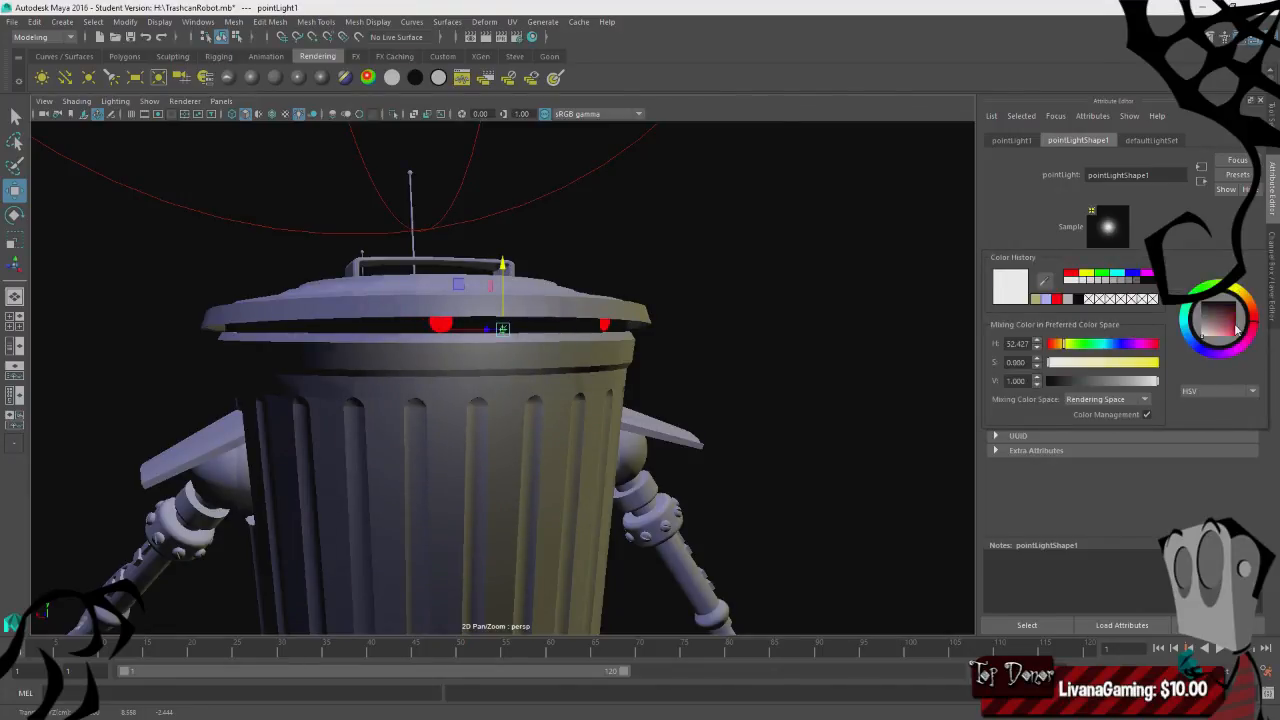
{"action": "left_click", "coordinate": [1235, 331]}
{"action": "left_click", "coordinate": [892, 370]}
- Position the red point light just in front of one eye and place a duplicate in front of the other eye
{"action": "left_click", "coordinate": [503, 328]}
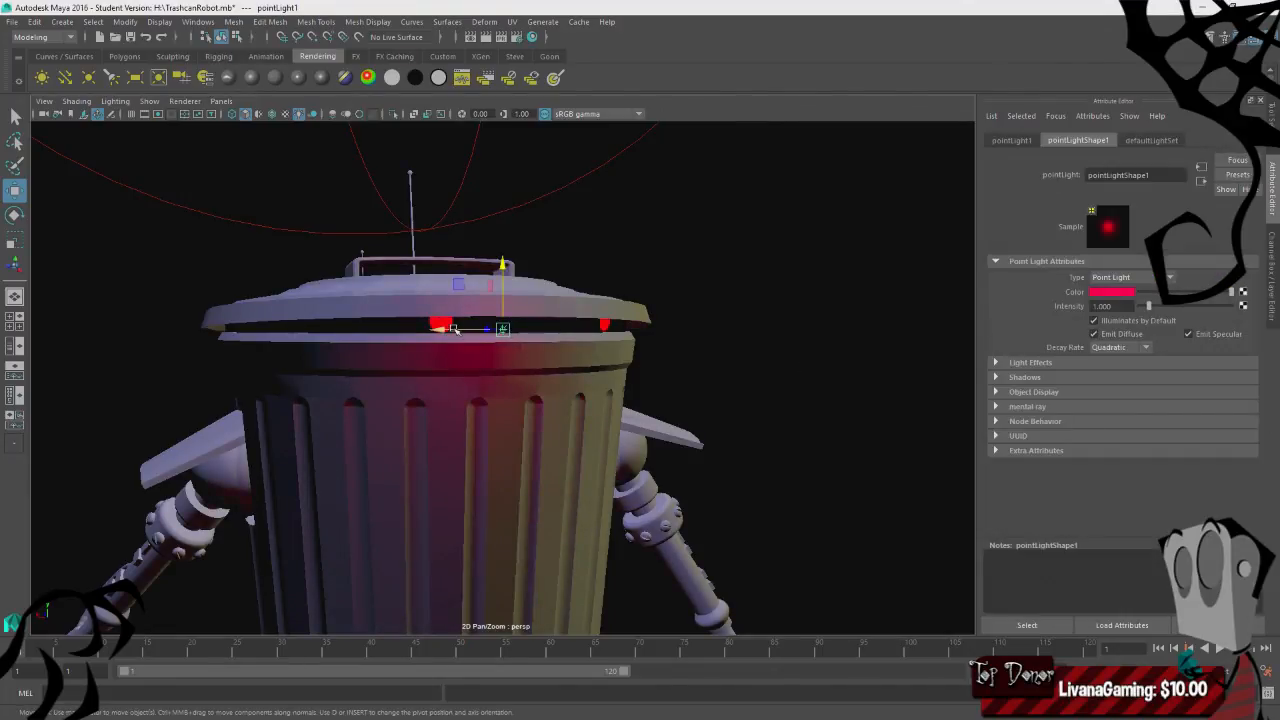
{"action": "left_click_drag", "start_coordinate": [503, 328], "coordinate": [480, 388], "text": "alt"}
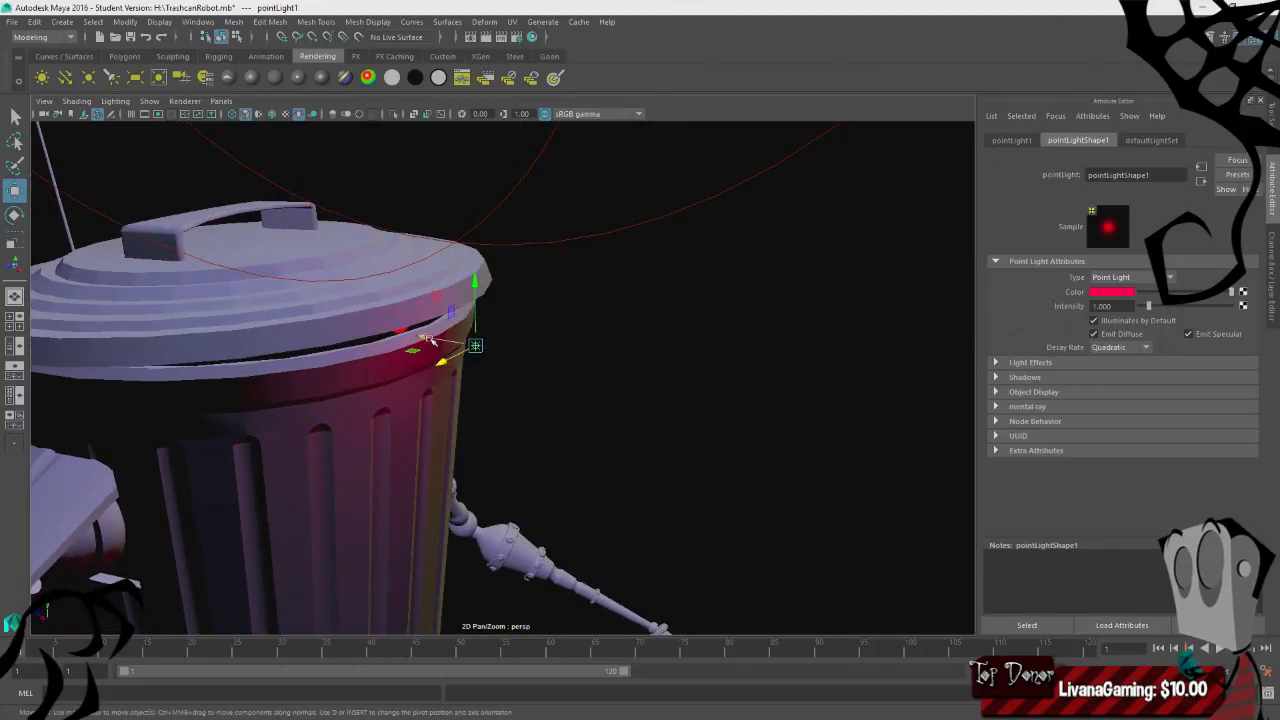
{"action": "left_click_drag", "start_coordinate": [429, 340], "coordinate": [542, 390]}
{"action": "left_click_drag", "start_coordinate": [441, 330], "coordinate": [663, 327]}
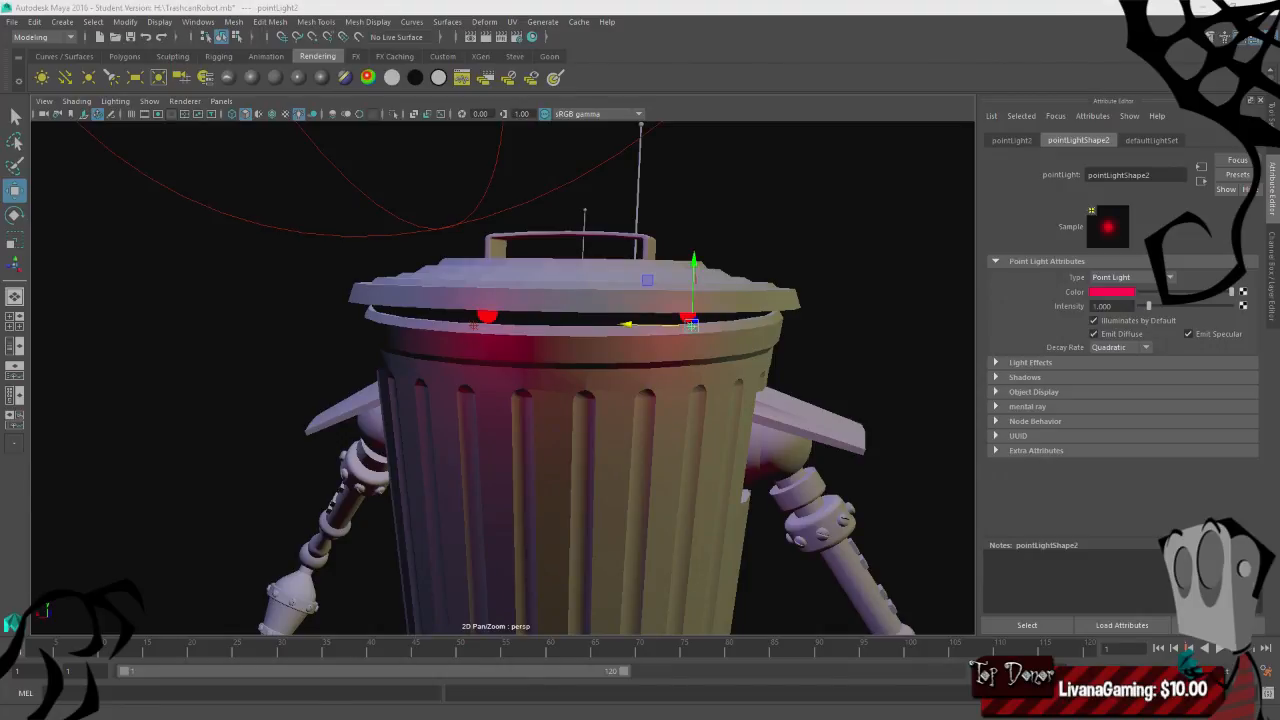
- Examine the red glow of the two eye lights on the lid and bucket from several angles
{"action": "left_click", "coordinate": [785, 269]}
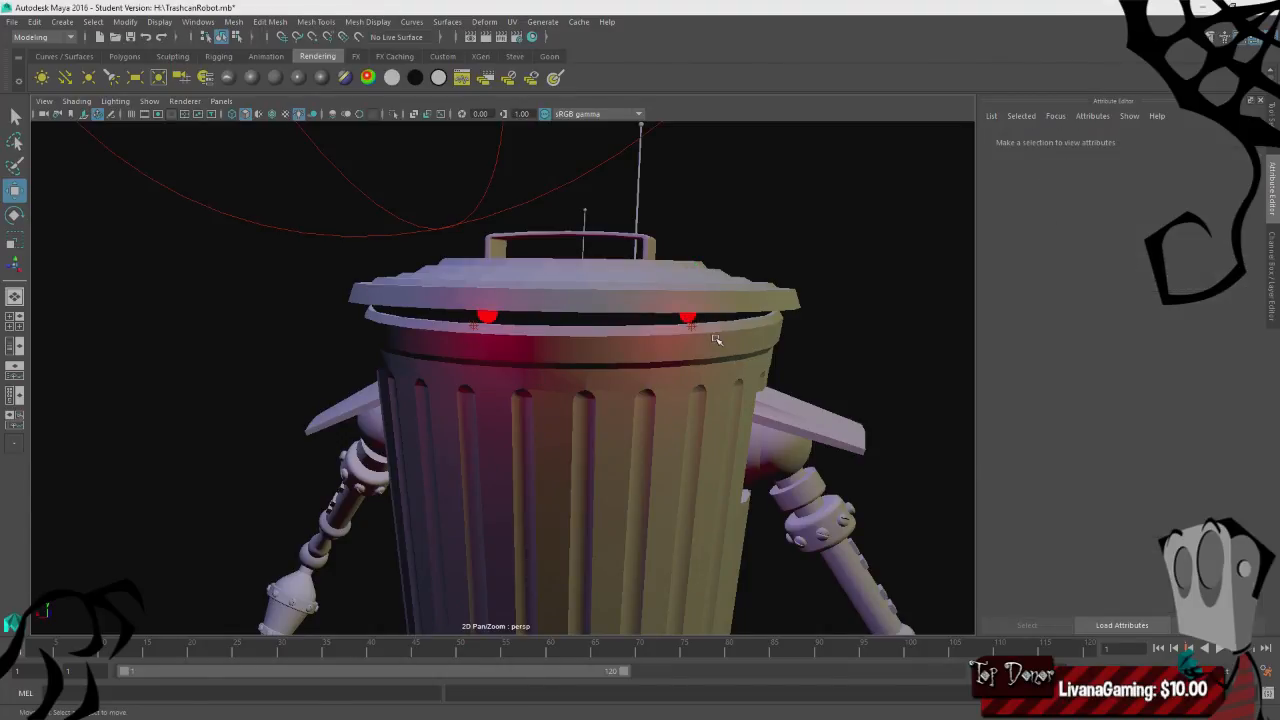
{"action": "scroll", "coordinate": [775, 357], "scroll_direction": "down", "scroll_amount": 4}
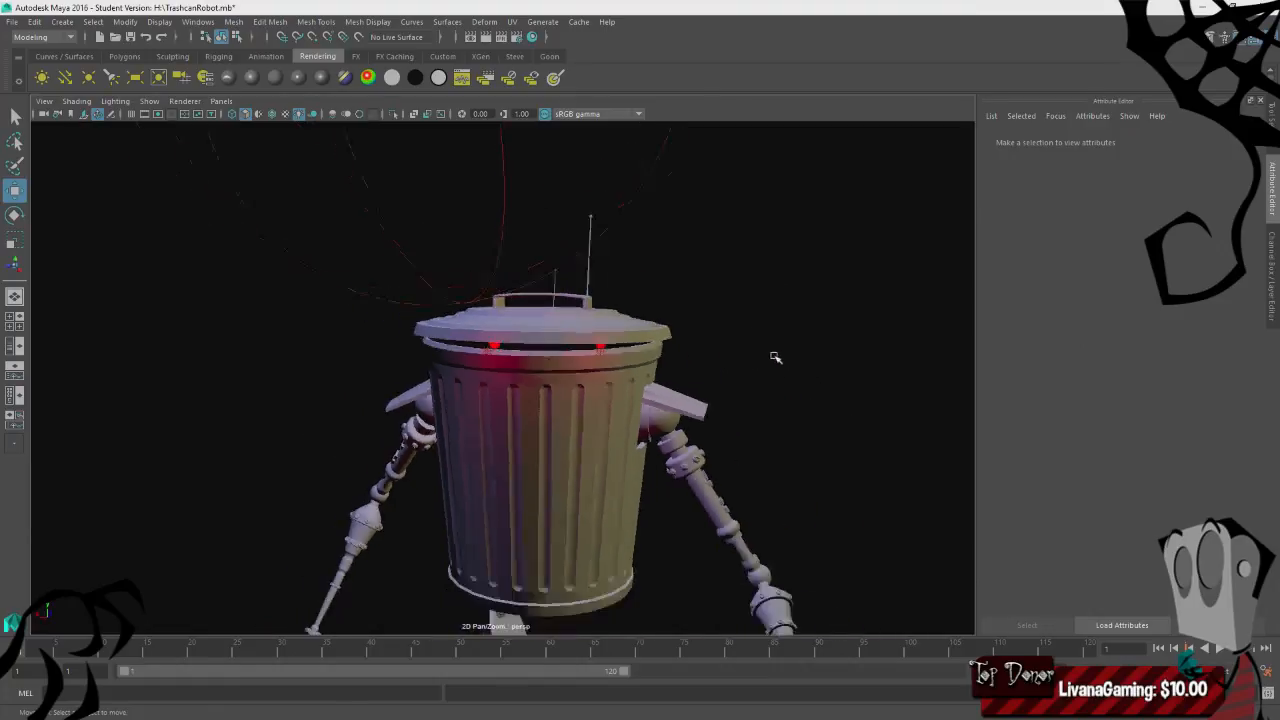
{"action": "left_click_drag", "start_coordinate": [774, 357], "coordinate": [729, 294], "text": "alt"}
{"action": "right_click_drag", "start_coordinate": [663, 306], "coordinate": [762, 275]}
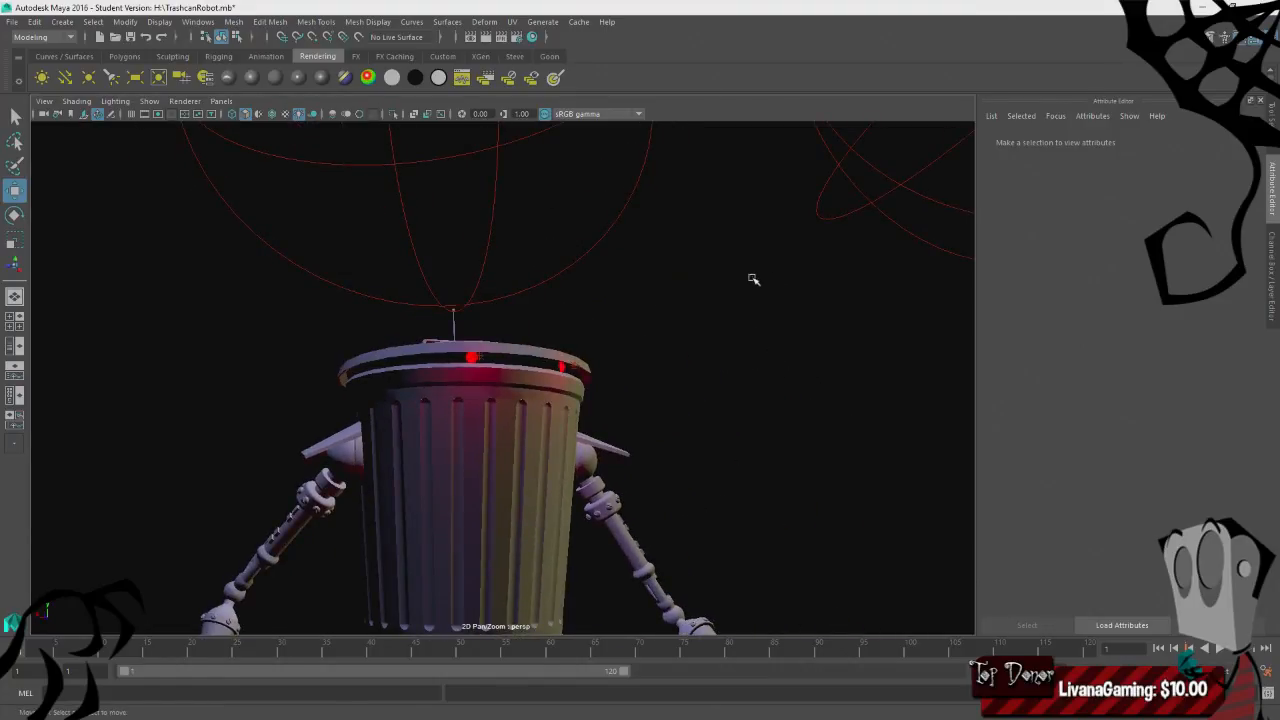
{"action": "left_click_drag", "start_coordinate": [743, 370], "coordinate": [702, 384], "text": "alt"}
{"action": "left_click", "coordinate": [15, 116]}
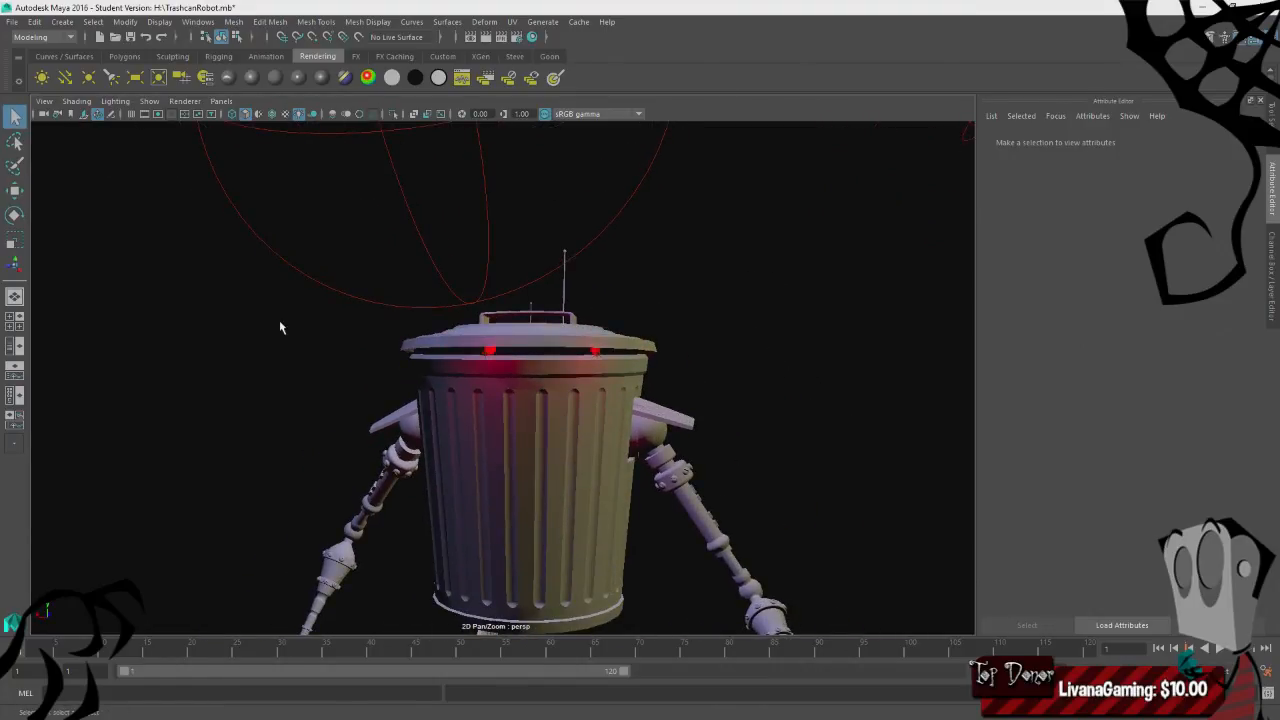
{"action": "left_click_drag", "start_coordinate": [342, 413], "coordinate": [484, 350], "text": "alt"}
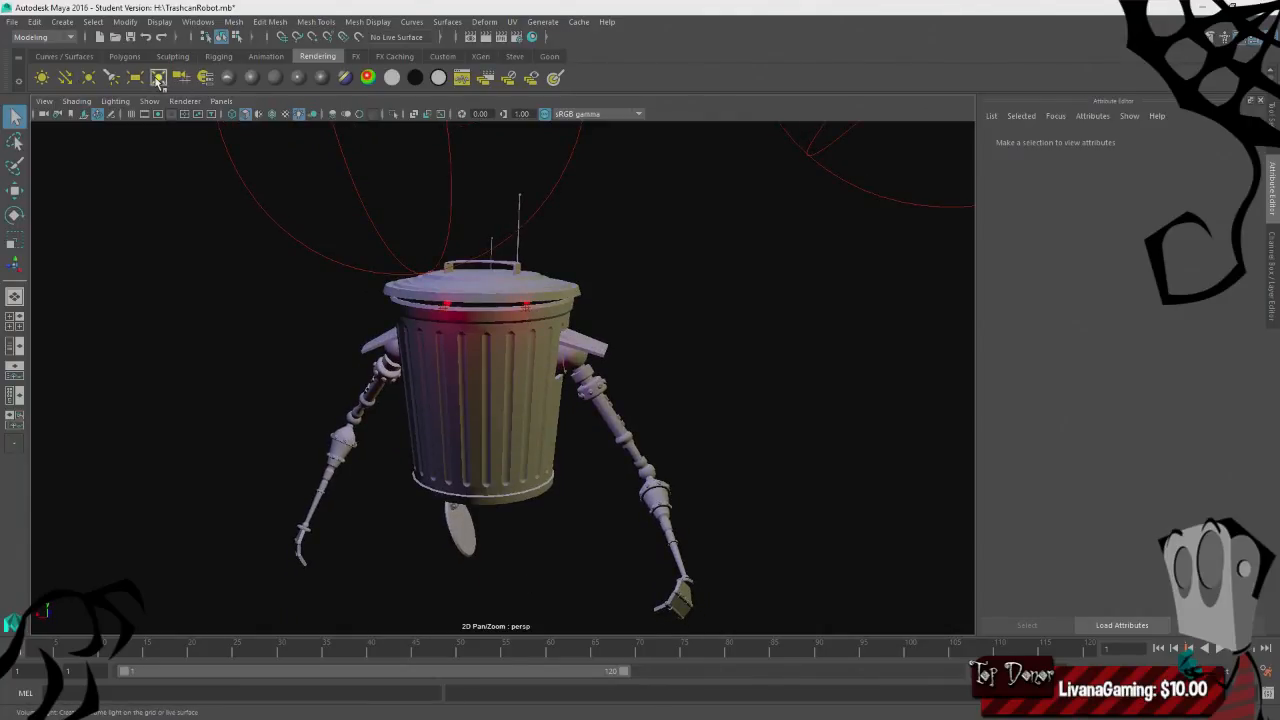
- Try a new volume light raised to just below the bucket beside the round hatch
{"action": "left_click", "coordinate": [159, 81]}
{"action": "key", "text": "w"}
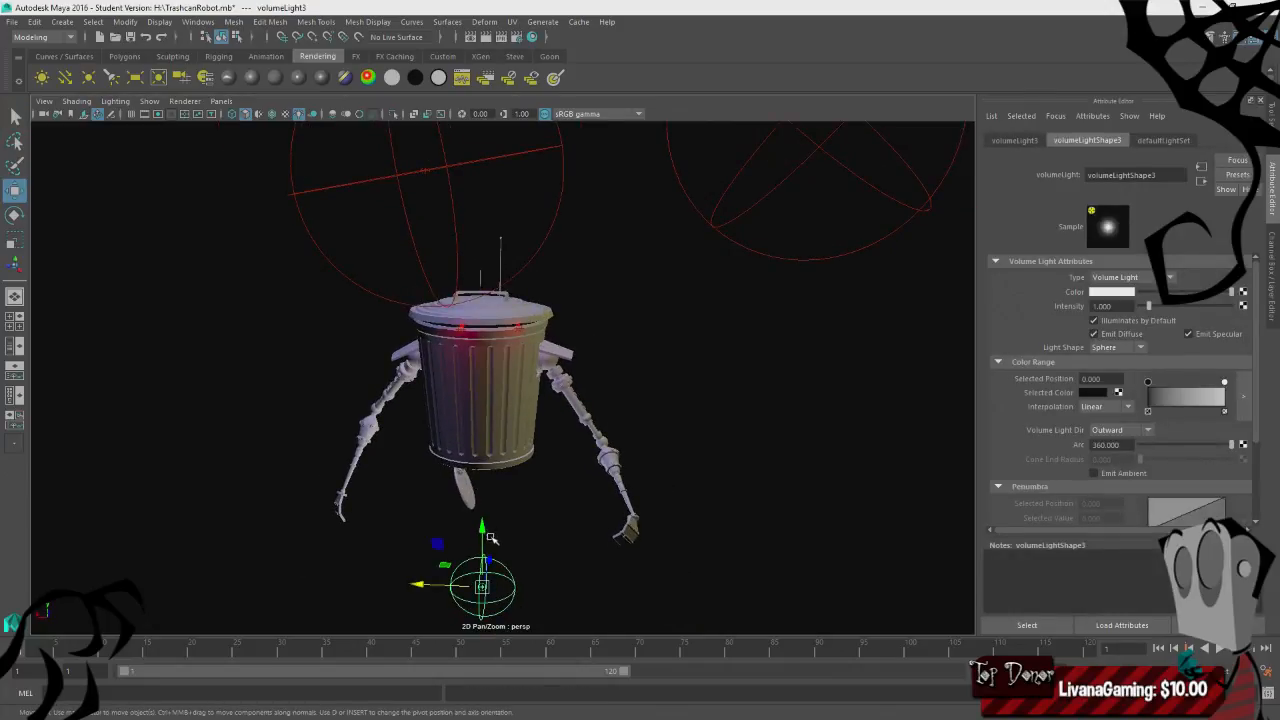
{"action": "left_click_drag", "start_coordinate": [484, 532], "coordinate": [483, 434]}
{"action": "key", "text": "f"}
{"action": "scroll", "coordinate": [505, 480], "scroll_direction": "down", "scroll_amount": 4}
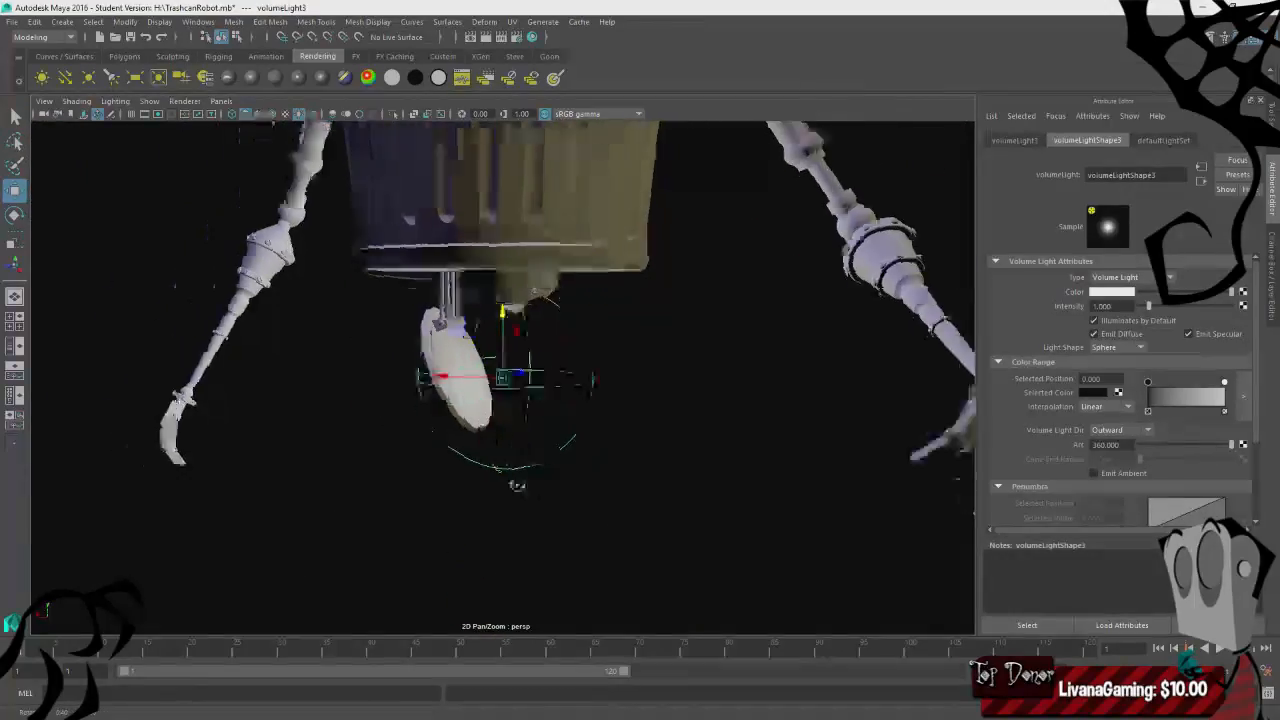
{"action": "left_click_drag", "start_coordinate": [517, 486], "coordinate": [566, 500], "text": "alt"}
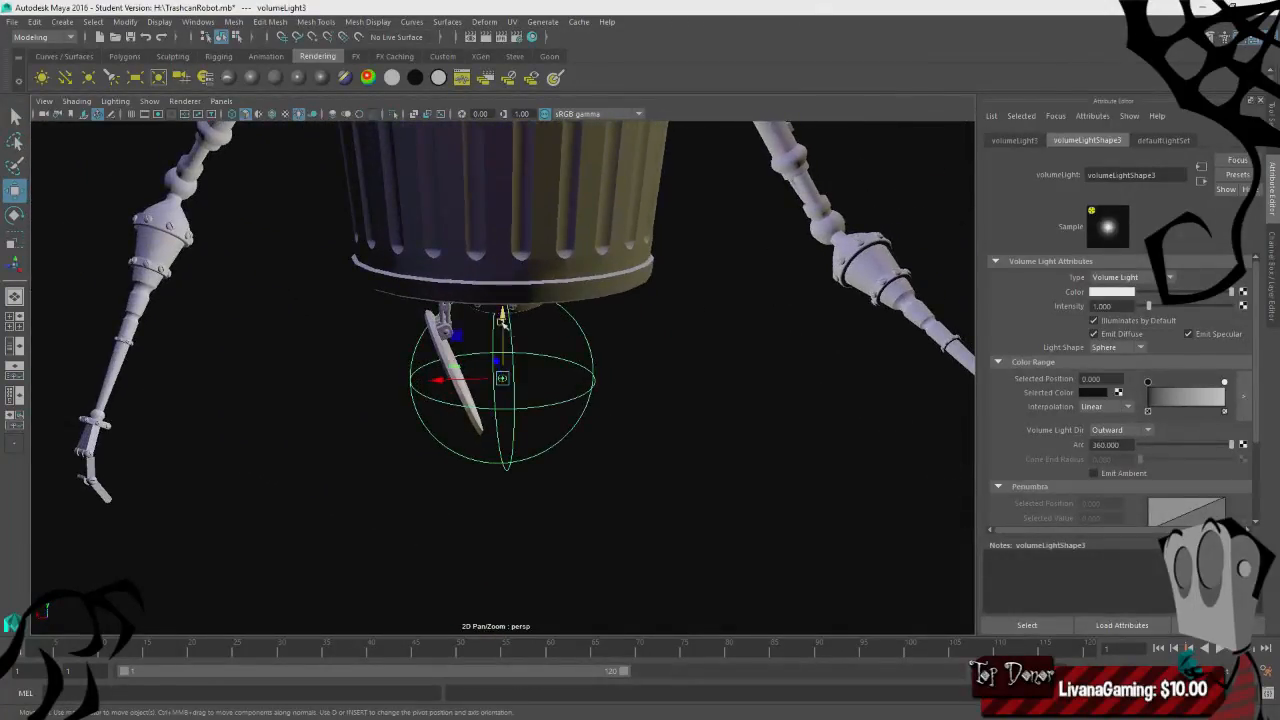
{"action": "left_click_drag", "start_coordinate": [689, 377], "coordinate": [617, 375], "text": "alt"}
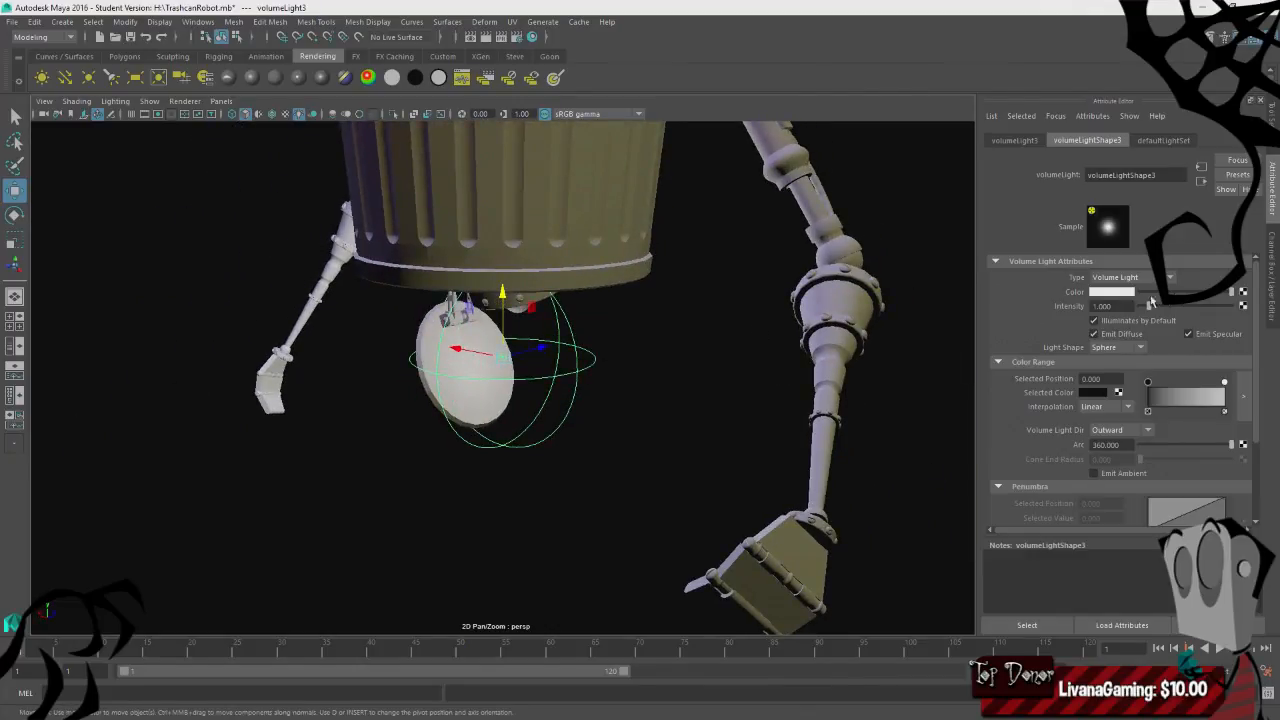
- Try a crimson color on the volume light under the bucket and delete the light
{"action": "left_click", "coordinate": [1113, 293]}
{"action": "left_click_drag", "start_coordinate": [1227, 313], "coordinate": [1230, 317]}
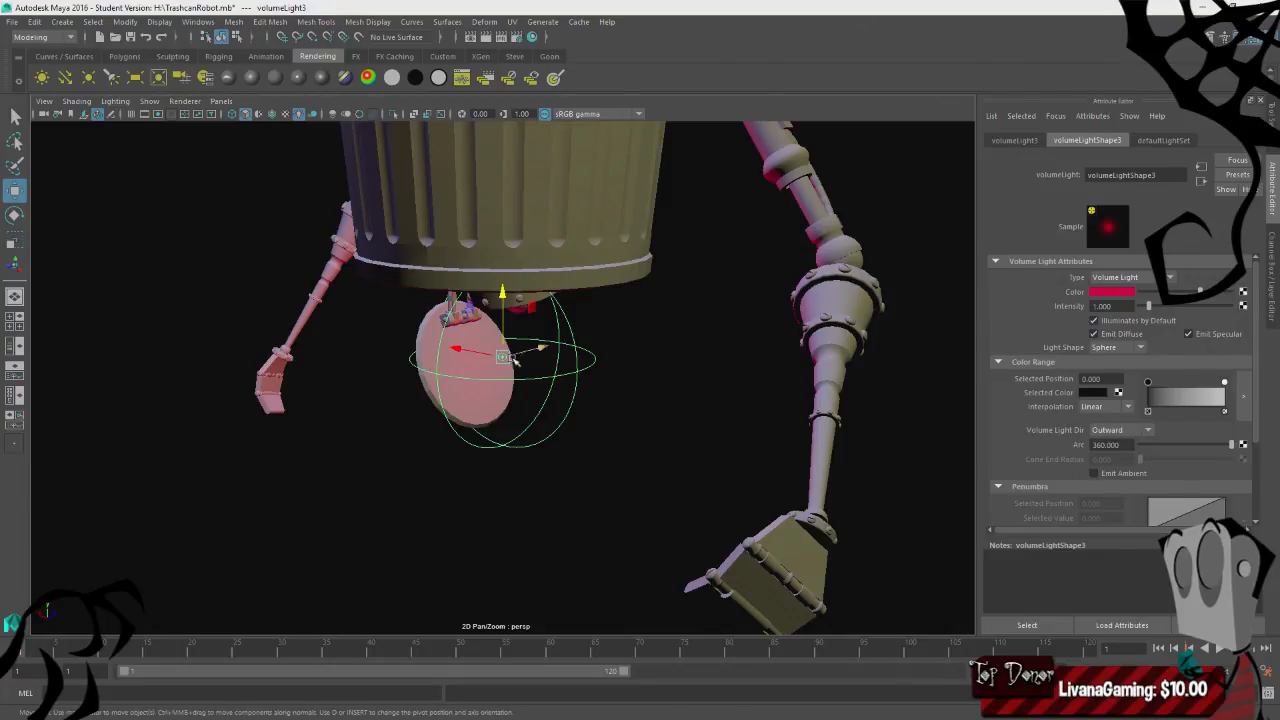
{"action": "left_click", "coordinate": [689, 343]}
{"action": "left_click", "coordinate": [503, 358]}
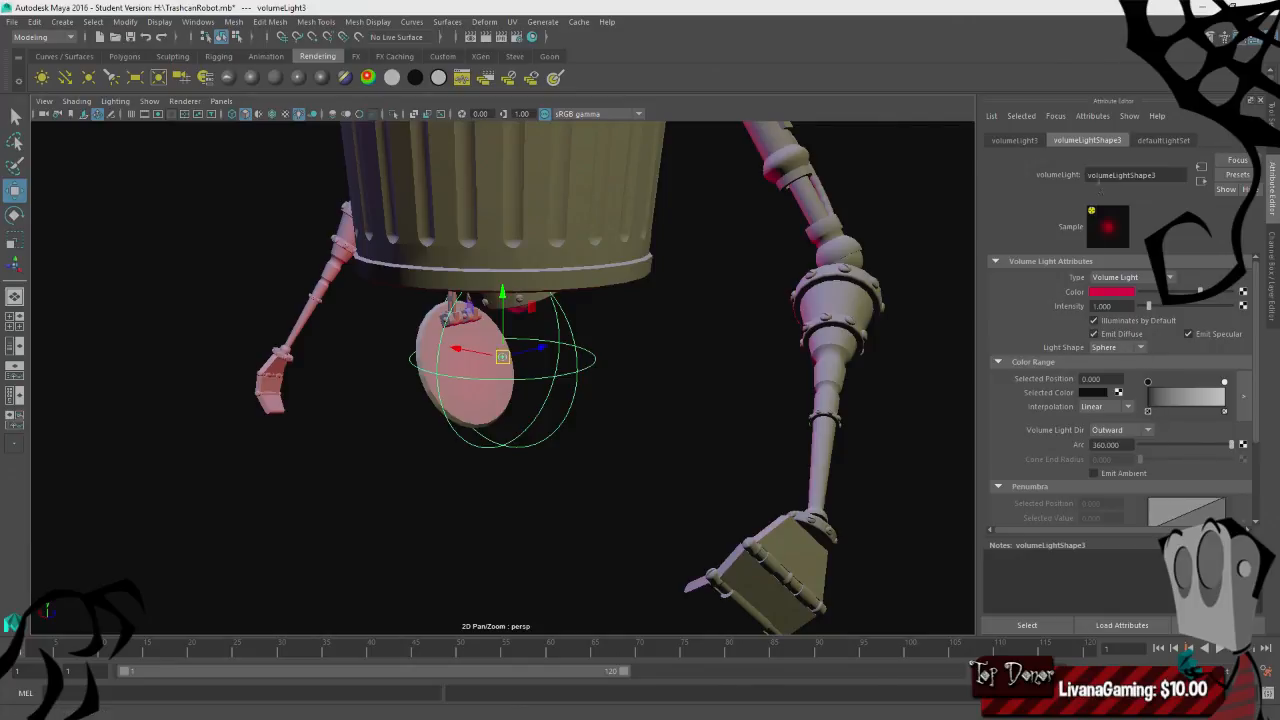
{"action": "left_click", "coordinate": [1016, 141]}
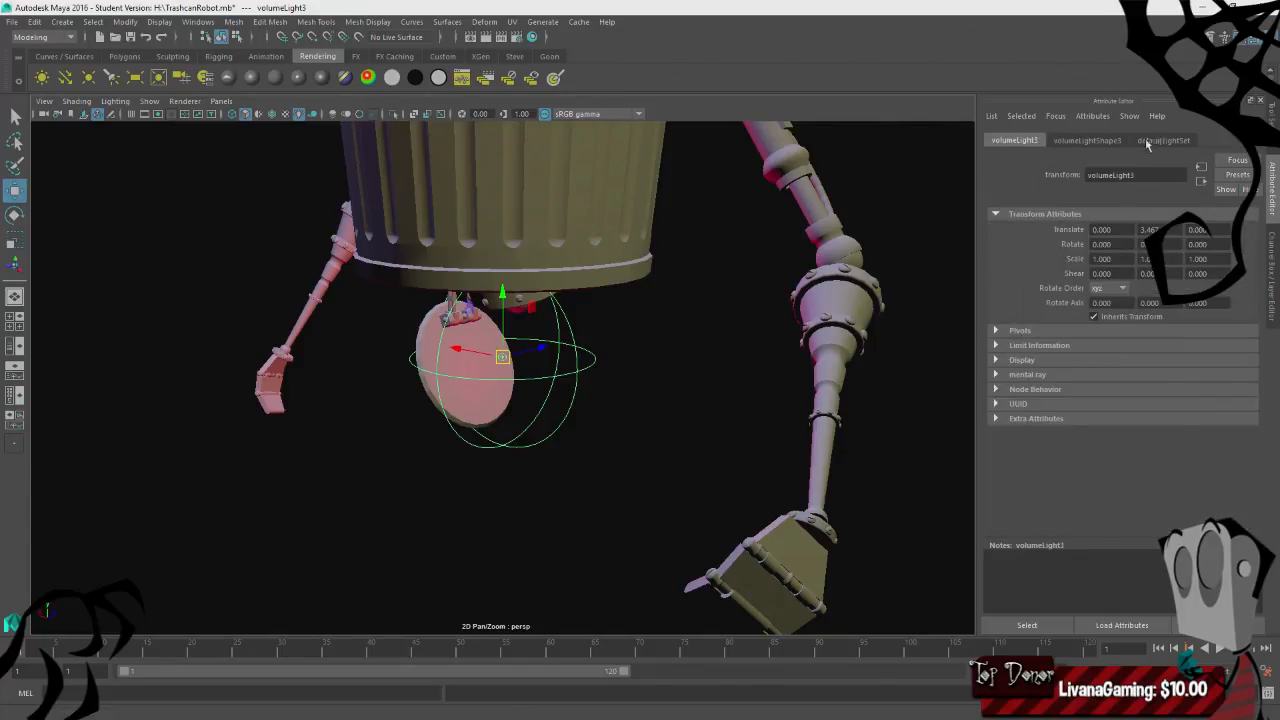
{"action": "left_click", "coordinate": [1087, 141]}
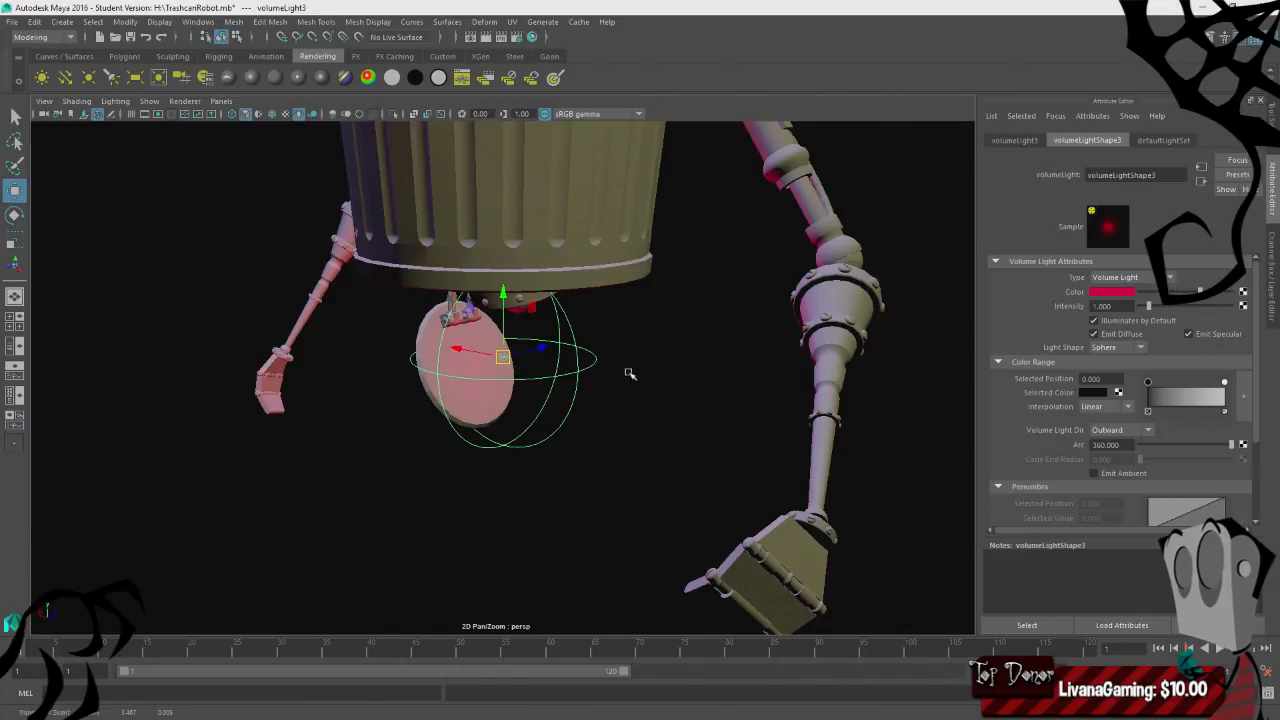
{"action": "key", "text": "Delete"}
- Create a new point light and raise it to the round hatch beneath the bucket
{"action": "left_click", "coordinate": [88, 77]}
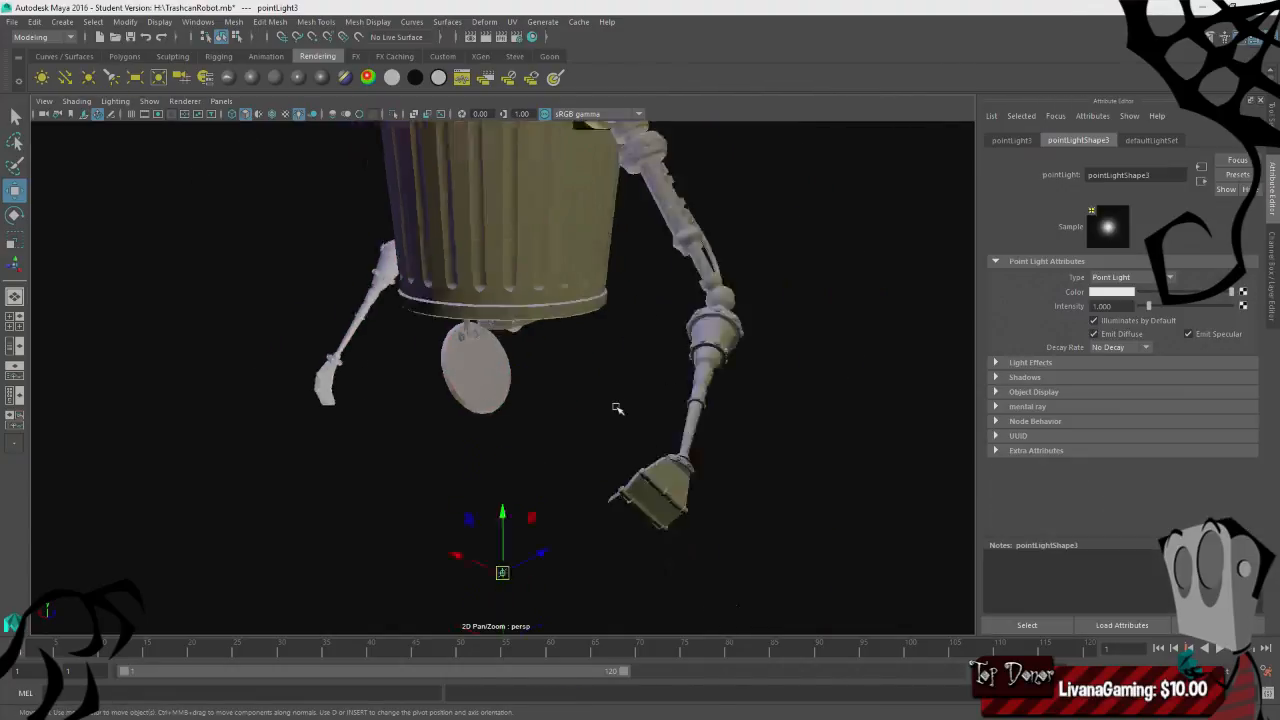
{"action": "scroll", "coordinate": [617, 408], "scroll_direction": "down", "scroll_amount": 4}
{"action": "left_click_drag", "start_coordinate": [506, 438], "coordinate": [511, 317]}
{"action": "scroll", "coordinate": [574, 400], "scroll_direction": "up", "scroll_amount": 4}
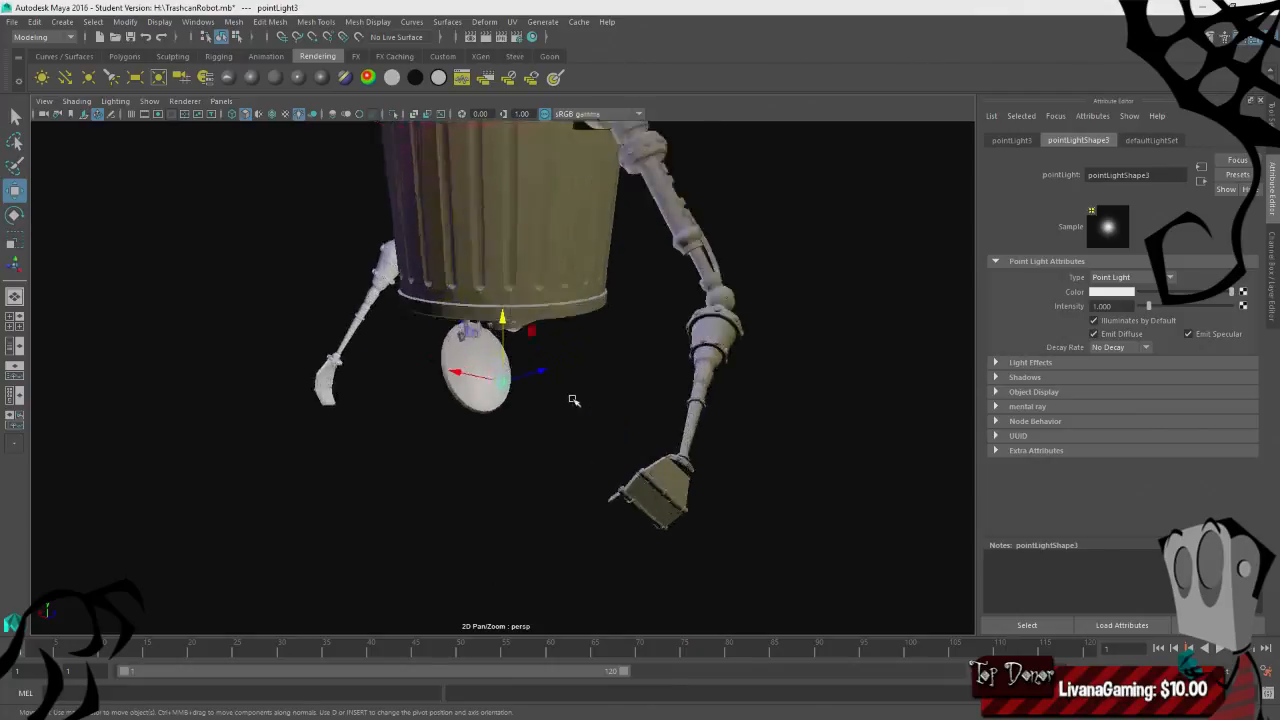
{"action": "scroll", "coordinate": [573, 400], "scroll_direction": "up", "scroll_amount": 3}
- Set the new point light's decay rate to Quadratic and raise it closer to the bucket's underside
{"action": "left_click", "coordinate": [1145, 347]}
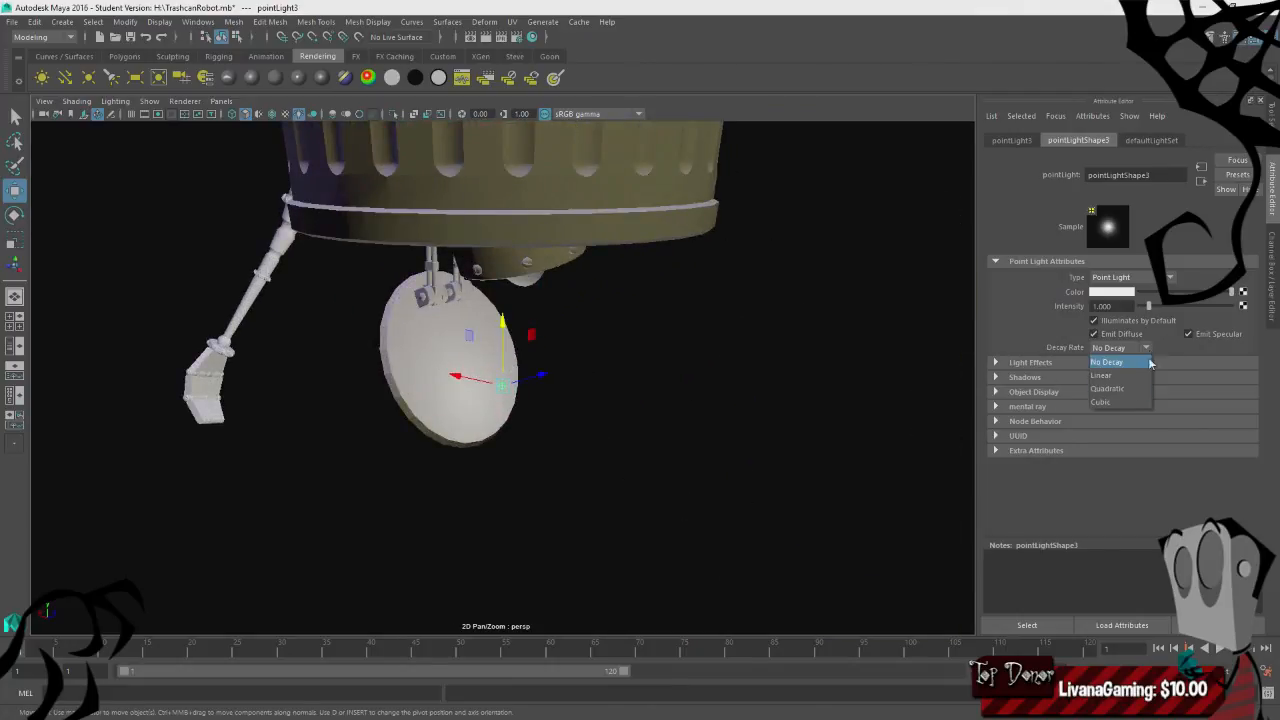
{"action": "left_click", "coordinate": [1102, 388]}
{"action": "scroll", "coordinate": [566, 342], "scroll_direction": "up", "scroll_amount": 3}
{"action": "left_click_drag", "start_coordinate": [566, 342], "coordinate": [608, 343], "text": "alt"}
{"action": "left_click_drag", "start_coordinate": [506, 328], "coordinate": [508, 260]}
{"action": "left_click_drag", "start_coordinate": [628, 315], "coordinate": [654, 331], "text": "alt"}
- Change the color of the point light under the bucket to a dark blue
{"action": "left_click", "coordinate": [1106, 292]}
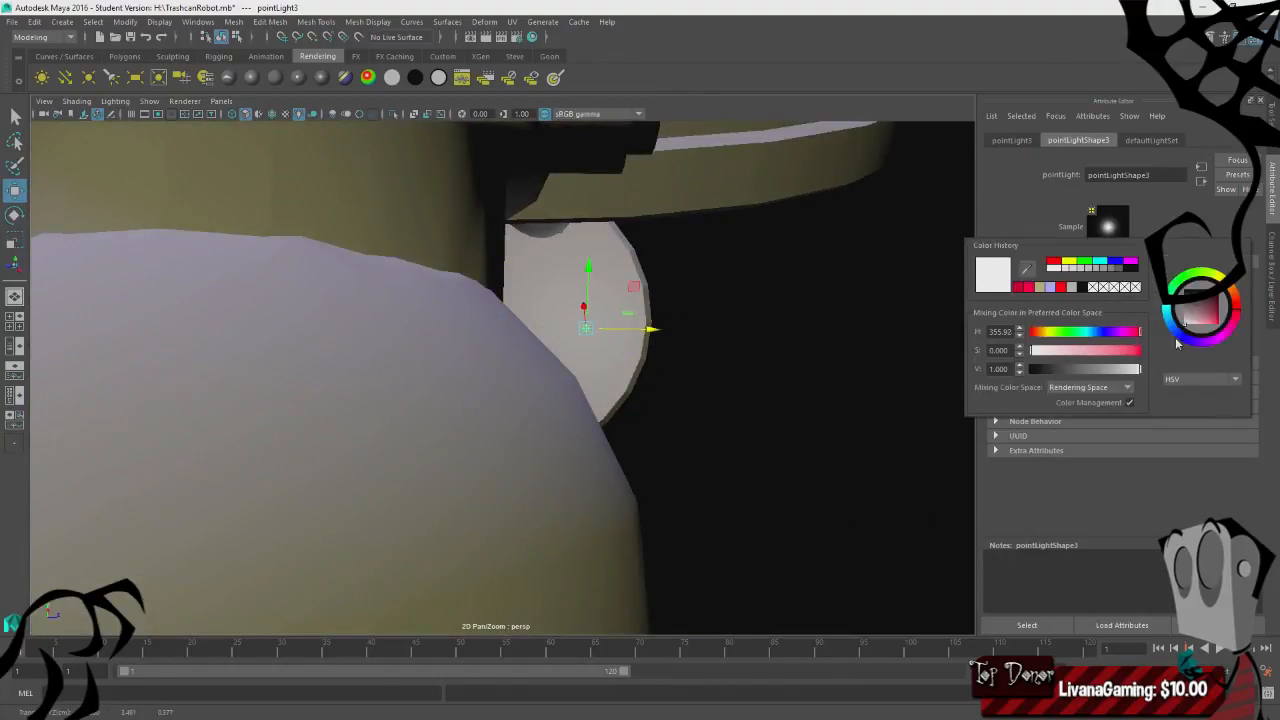
{"action": "mouse_move", "coordinate": [1186, 320]}
{"action": "left_mouse_down"}
{"action": "mouse_move", "coordinate": [1214, 326]}
{"action": "mouse_move", "coordinate": [1218, 310]}
{"action": "mouse_move", "coordinate": [1204, 320]}
{"action": "left_mouse_up"}
{"action": "left_click", "coordinate": [1214, 344]}
{"action": "left_click_drag", "start_coordinate": [580, 380], "coordinate": [962, 328], "text": "alt"}
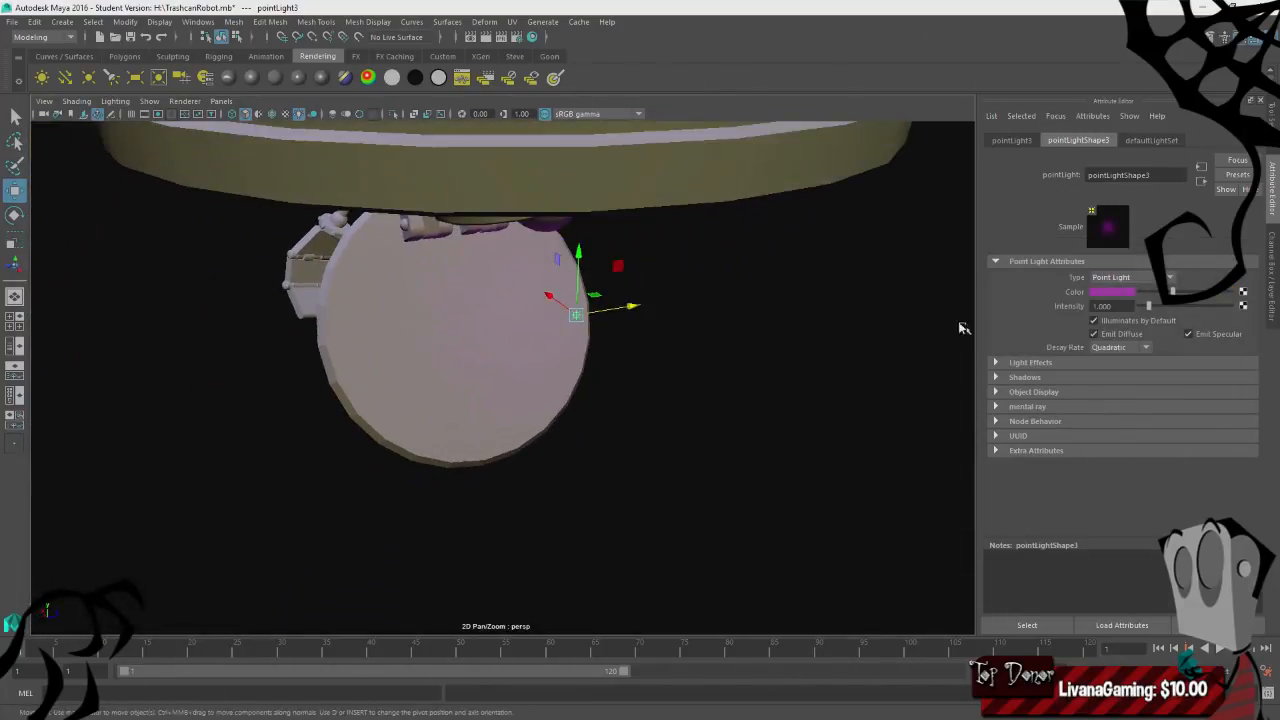
{"action": "left_click", "coordinate": [1124, 295]}
{"action": "left_click_drag", "start_coordinate": [756, 348], "coordinate": [593, 293], "text": "alt"}
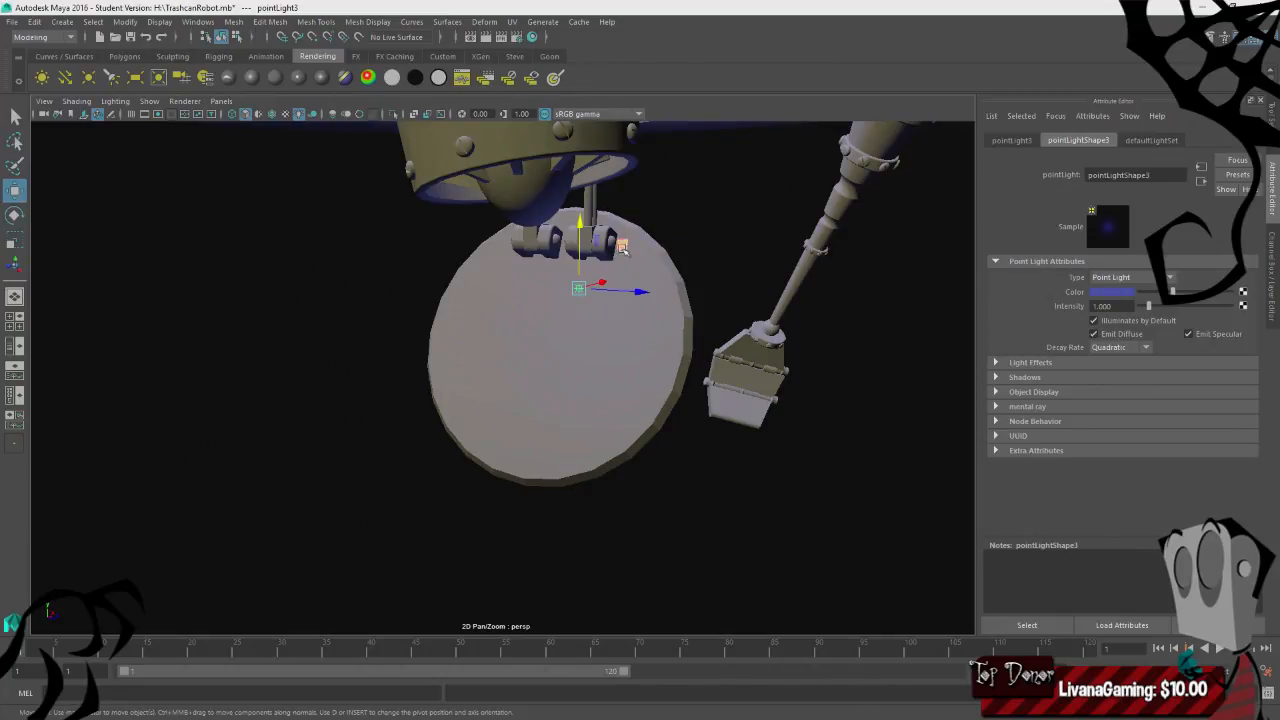
- Raise the blue point light and shift it toward the center of the finned nozzle under the bucket
{"action": "left_click_drag", "start_coordinate": [599, 245], "coordinate": [531, 306], "text": "alt"}
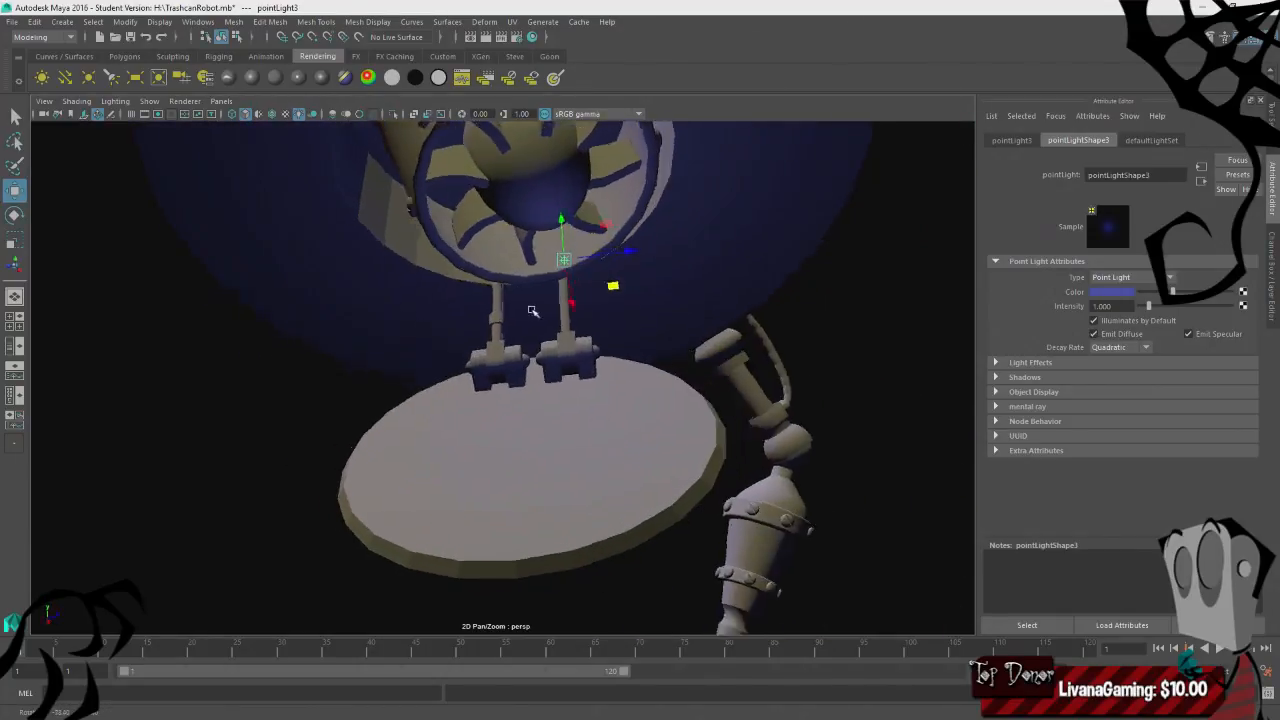
{"action": "left_click_drag", "start_coordinate": [562, 226], "coordinate": [561, 189]}
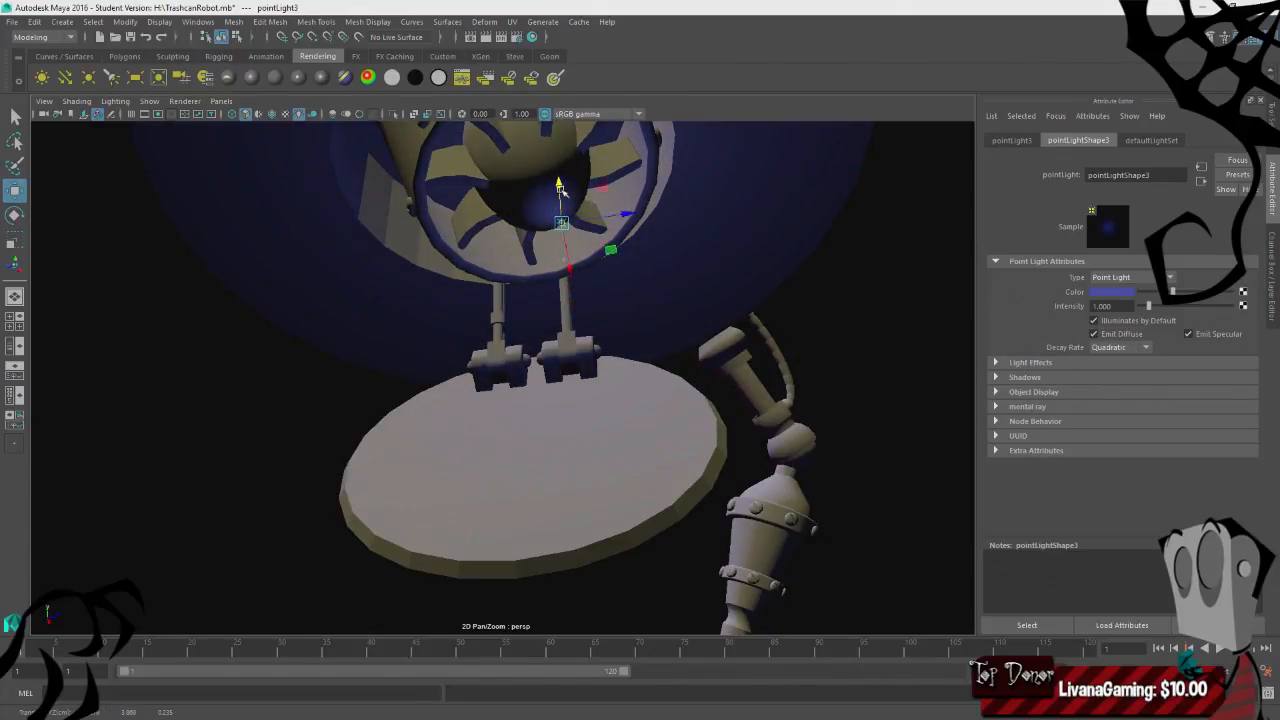
{"action": "left_click_drag", "start_coordinate": [626, 220], "coordinate": [607, 215]}
- Try the Cubic decay rate on the blue point light and return it to Quadratic
{"action": "left_click", "coordinate": [1120, 347]}
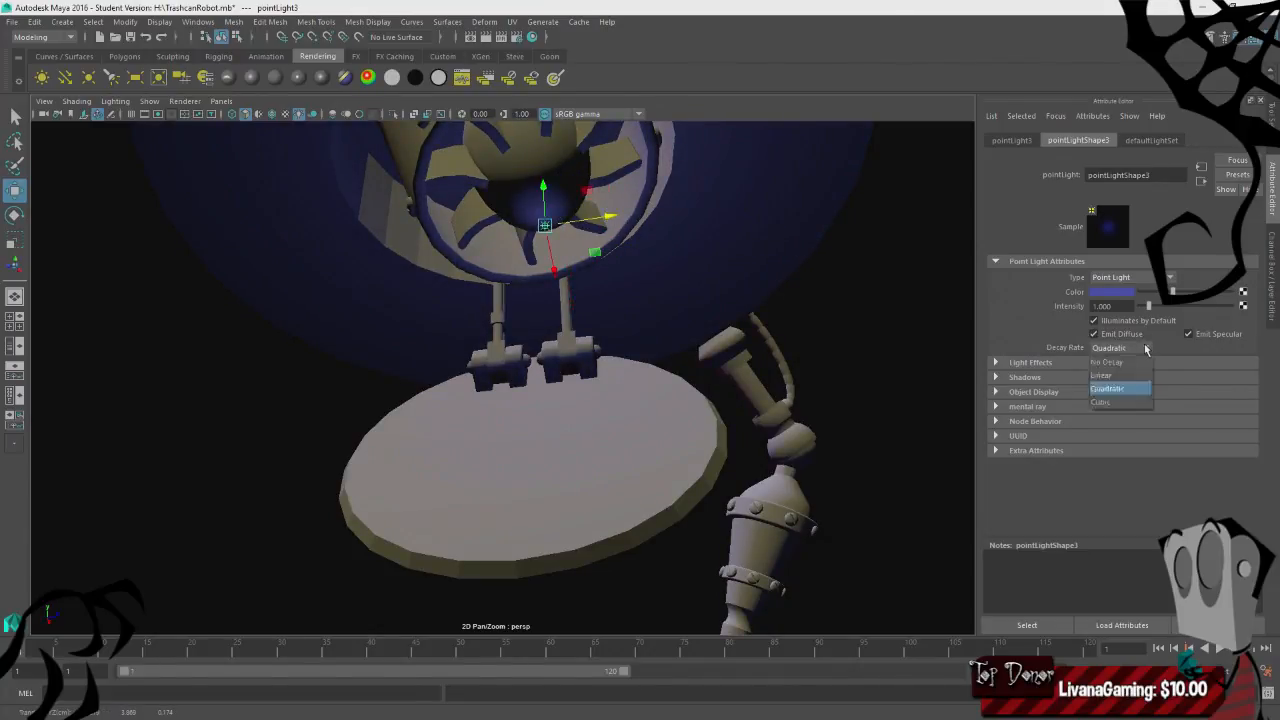
{"action": "left_click", "coordinate": [1126, 400]}
{"action": "left_click_drag", "start_coordinate": [594, 297], "coordinate": [520, 338], "text": "alt"}
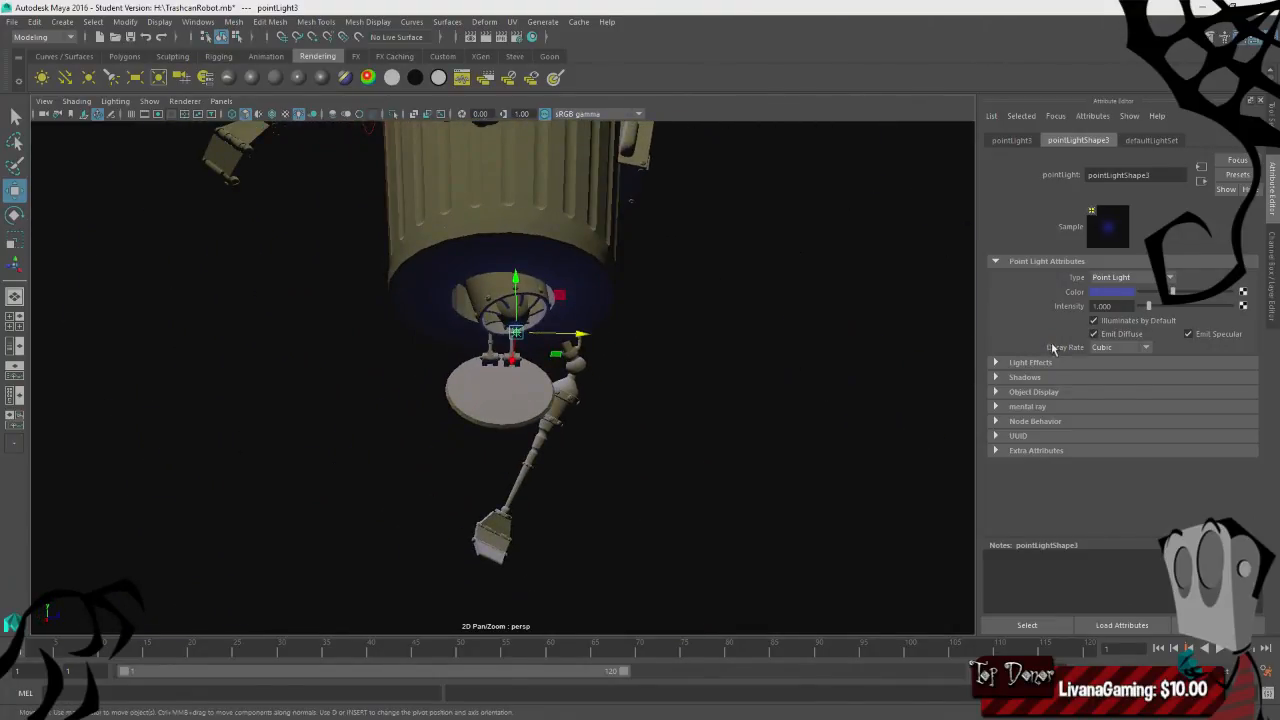
{"action": "left_click", "coordinate": [1150, 352]}
{"action": "left_click", "coordinate": [1126, 386]}
- Set the blue point light's intensity to 10 and reposition it just below the nozzle opening
{"action": "left_click_drag", "start_coordinate": [1156, 303], "coordinate": [1226, 306]}
{"action": "left_click_drag", "start_coordinate": [751, 376], "coordinate": [430, 345], "text": "alt"}
{"action": "scroll", "coordinate": [436, 348], "scroll_direction": "up", "scroll_amount": 5}
{"action": "left_click_drag", "start_coordinate": [495, 230], "coordinate": [535, 440]}
{"action": "left_click_drag", "start_coordinate": [535, 333], "coordinate": [534, 252]}
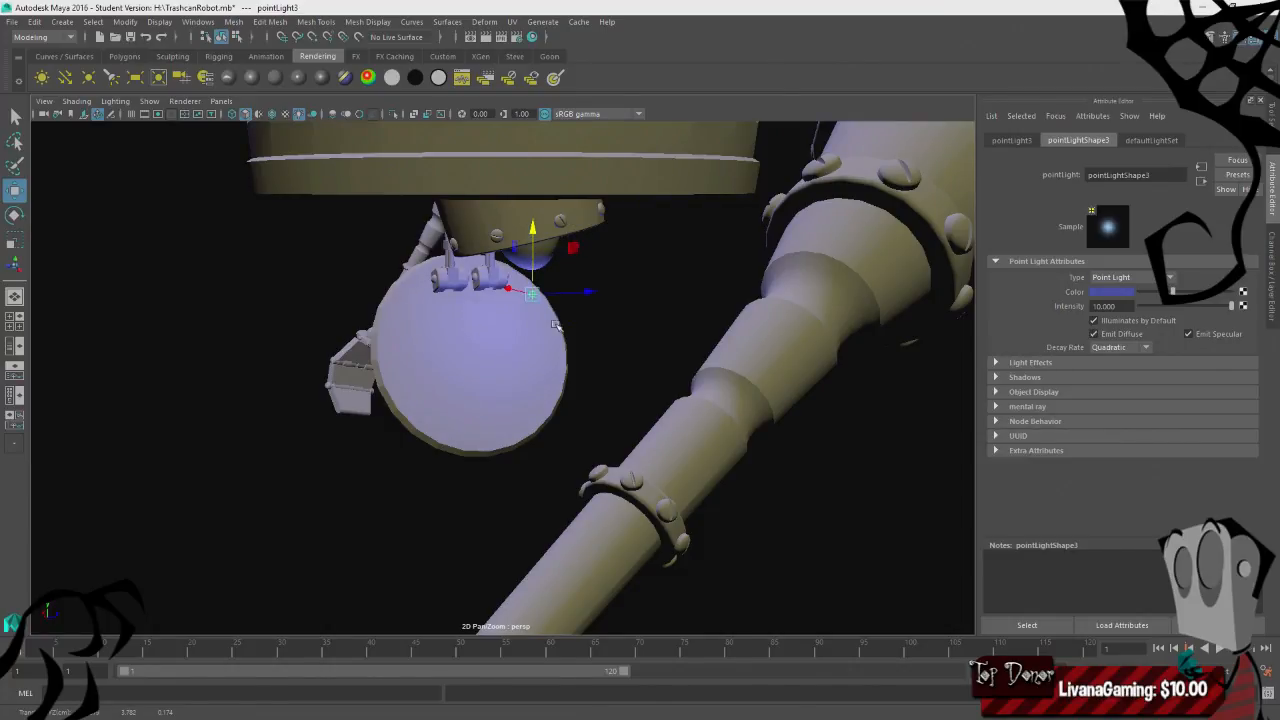
{"action": "left_click_drag", "start_coordinate": [453, 463], "coordinate": [481, 432], "text": "alt"}
{"action": "middle_click_drag", "start_coordinate": [562, 316], "coordinate": [578, 320]}
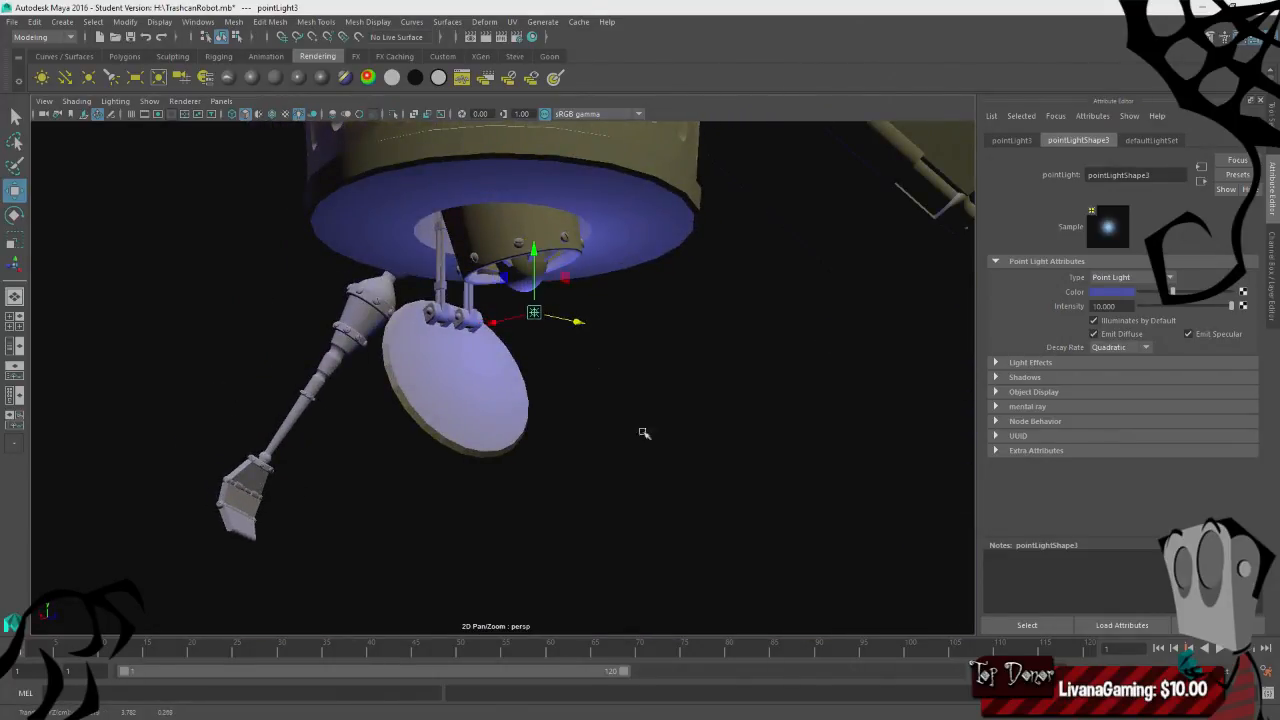
{"action": "left_click_drag", "start_coordinate": [644, 432], "coordinate": [471, 434], "text": "alt"}
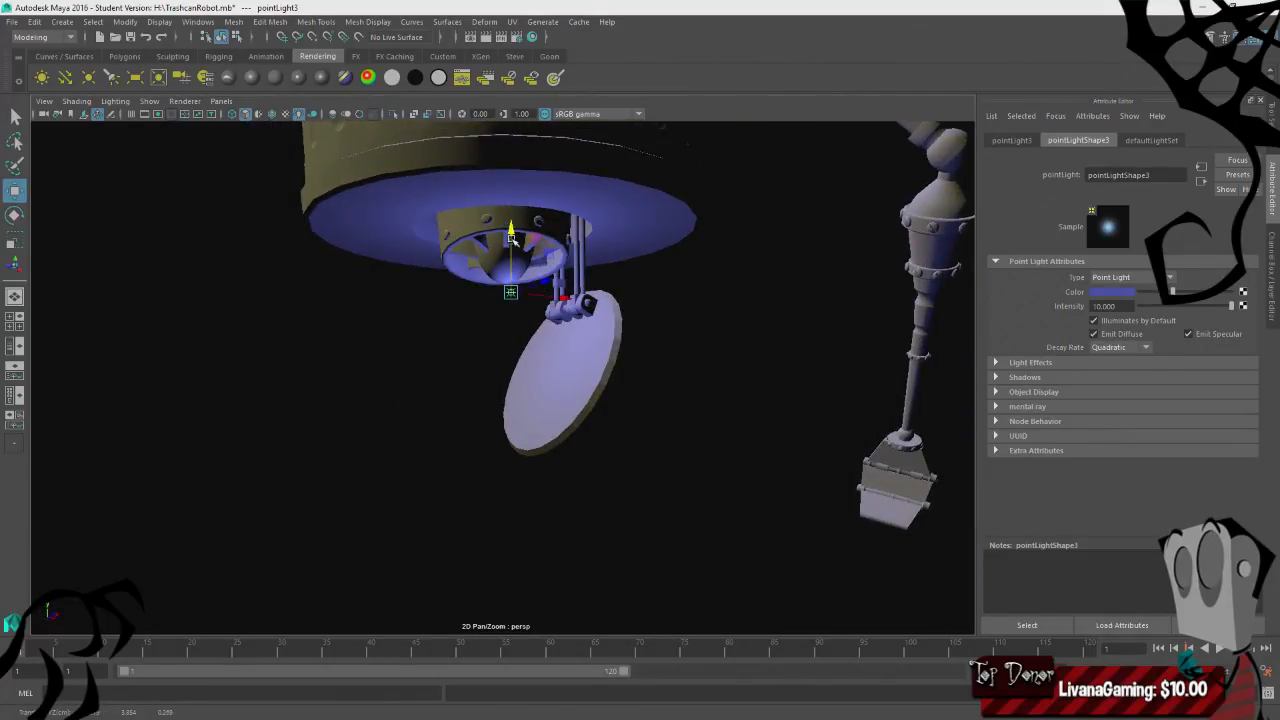
{"action": "left_click_drag", "start_coordinate": [511, 238], "coordinate": [612, 472], "text": "alt"}
- Examine the lighting on the whole robot from the front and on the nozzle and bucket's underside from below
{"action": "scroll", "coordinate": [665, 466], "scroll_direction": "down", "scroll_amount": 8}
{"action": "left_click", "coordinate": [742, 288]}
{"action": "right_click_drag", "start_coordinate": [692, 247], "coordinate": [740, 234]}
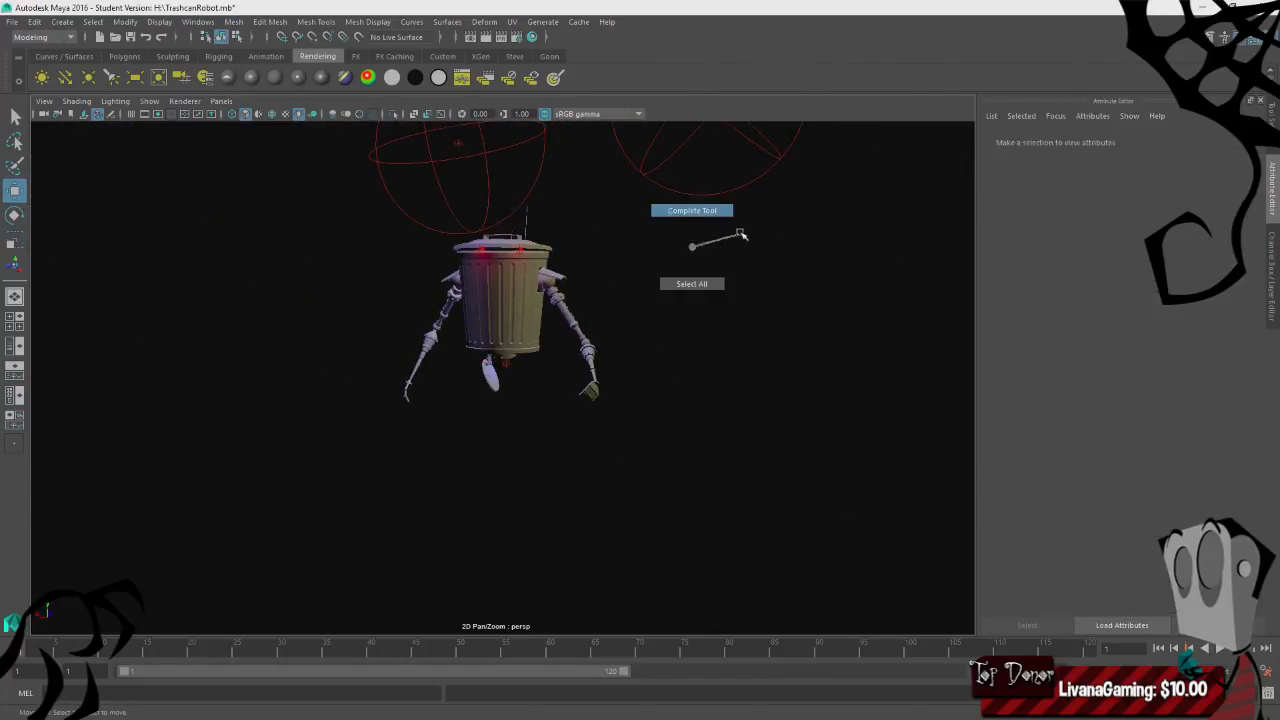
{"action": "left_click_drag", "start_coordinate": [711, 274], "coordinate": [576, 451], "text": "alt"}
{"action": "scroll", "coordinate": [591, 258], "scroll_direction": "up", "scroll_amount": 4}
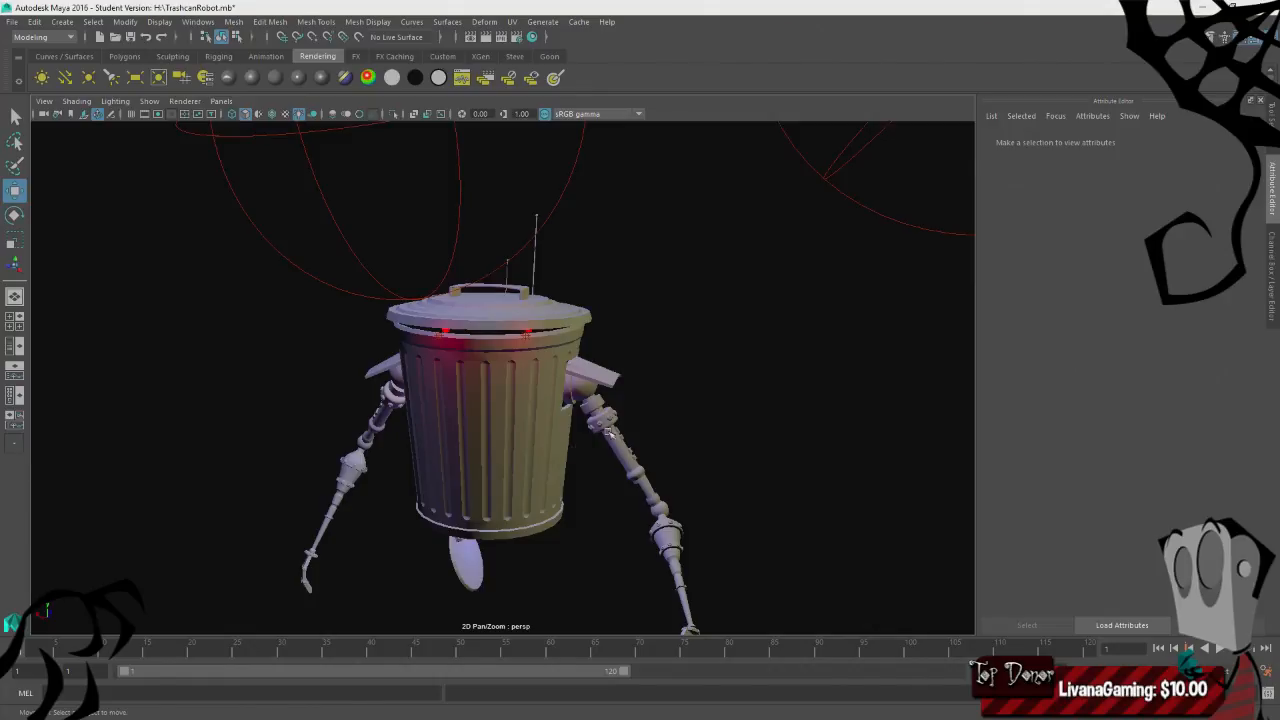
{"action": "left_click_drag", "start_coordinate": [608, 432], "coordinate": [628, 455], "text": "alt"}
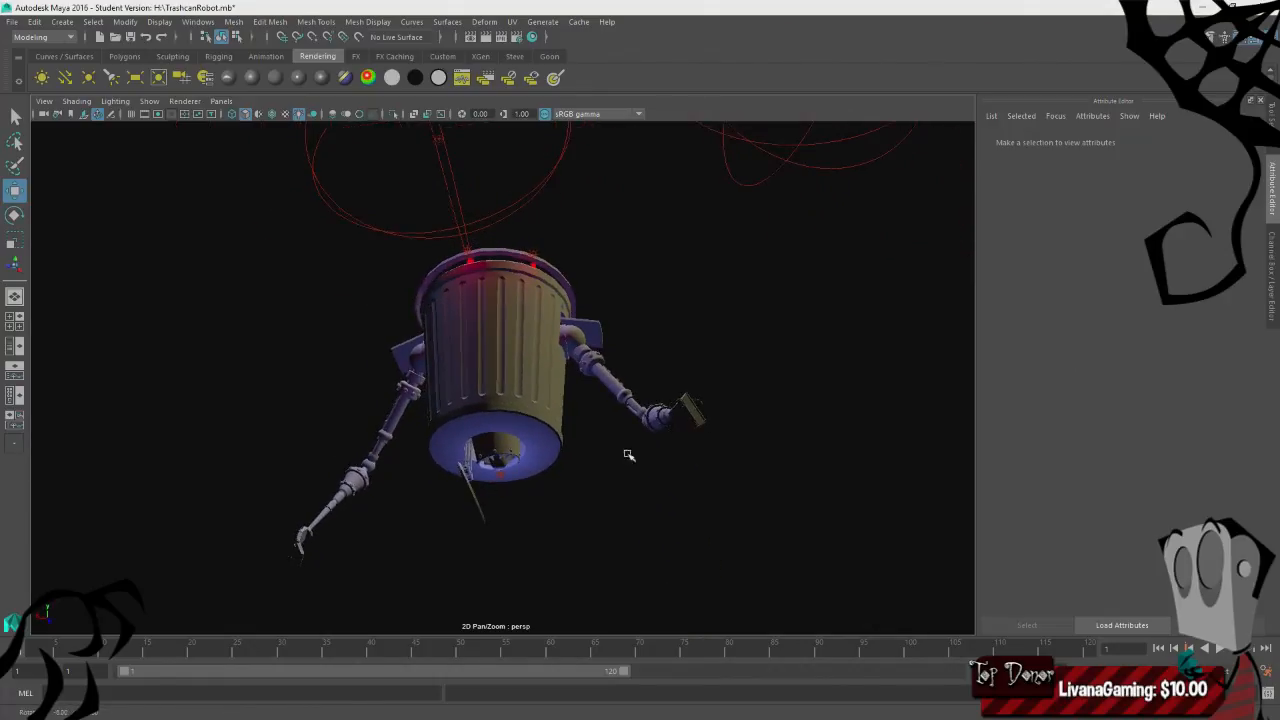
{"action": "left_click", "coordinate": [474, 444]}
{"action": "scroll", "coordinate": [474, 444], "scroll_direction": "up", "scroll_amount": 5}
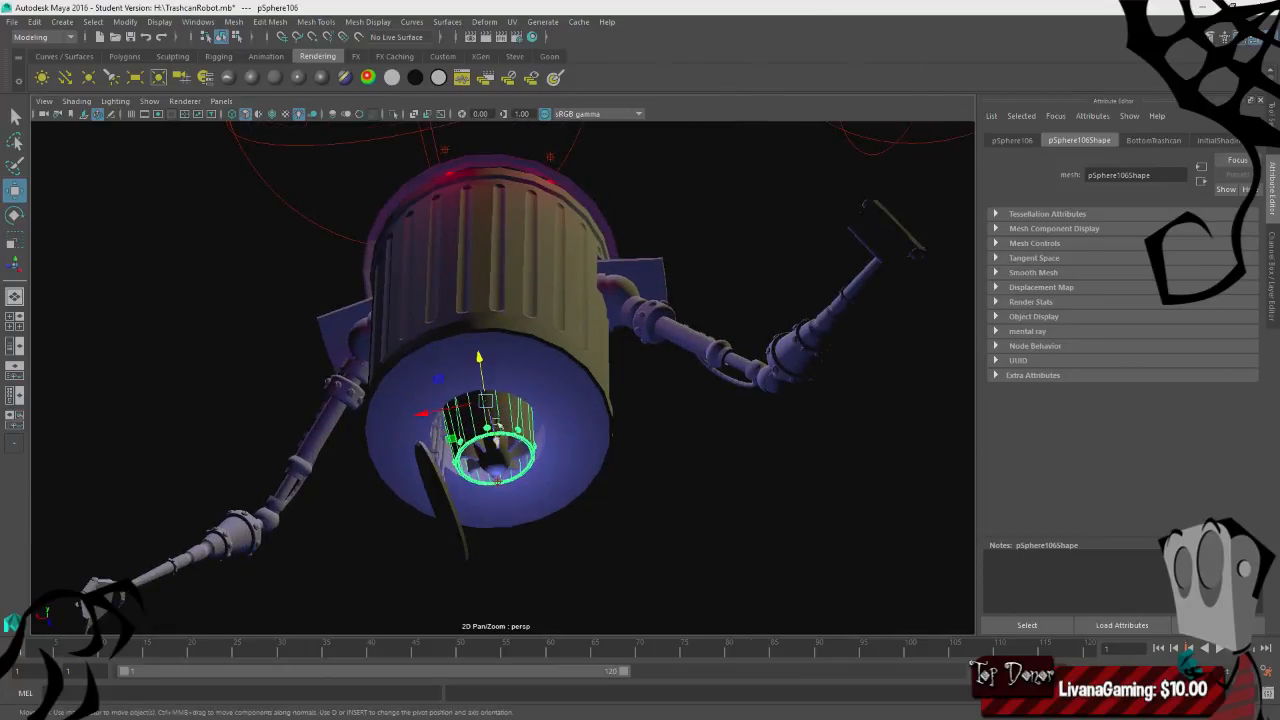
{"action": "scroll", "coordinate": [697, 477], "scroll_direction": "down", "scroll_amount": 3}
{"action": "left_click", "coordinate": [236, 349]}
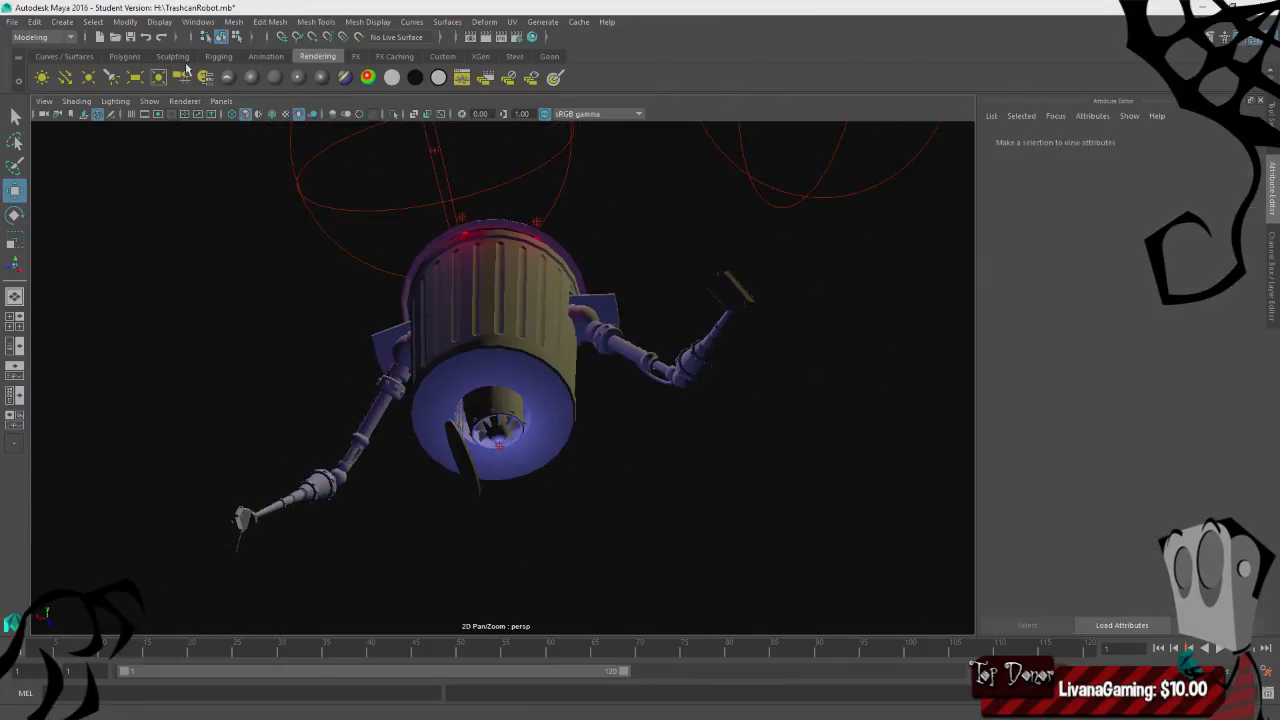
- Create a spot light below the robot and rotate it to aim straight up at the bucket's underside
{"action": "left_click", "coordinate": [114, 80]}
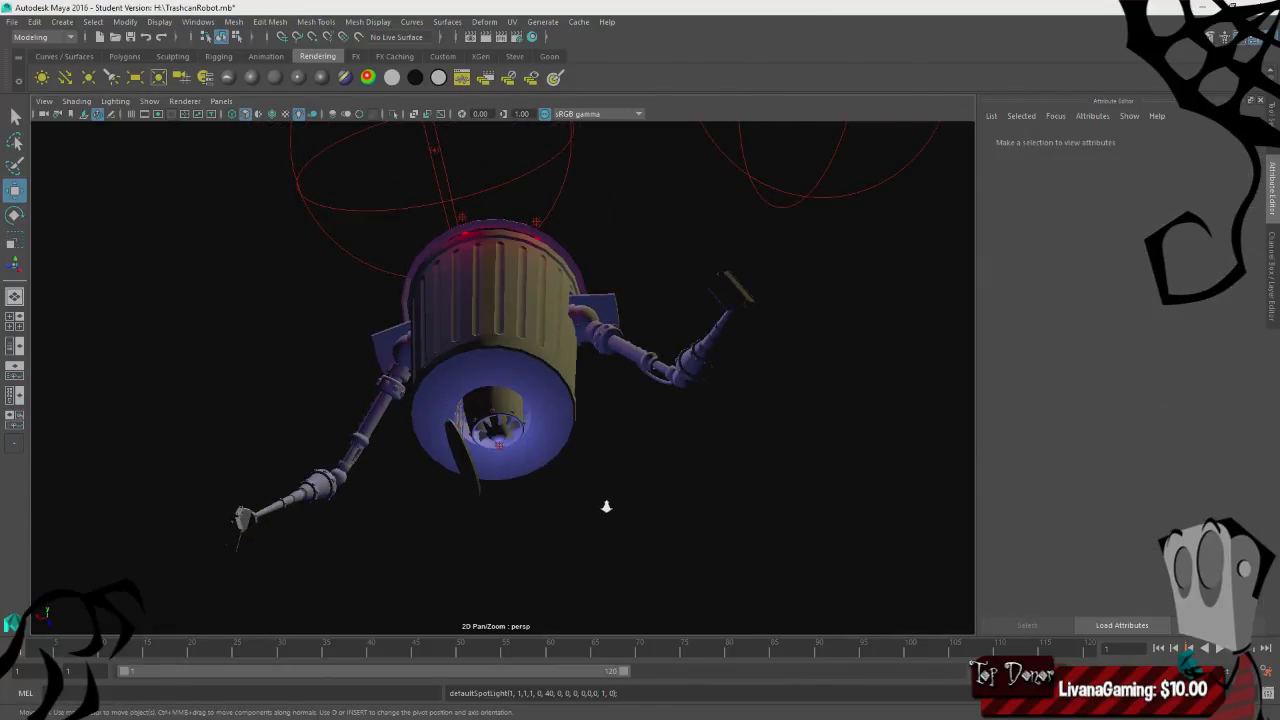
{"action": "left_click_drag", "start_coordinate": [606, 507], "coordinate": [585, 572], "text": "alt"}
{"action": "scroll", "coordinate": [520, 557], "scroll_direction": "up", "scroll_amount": 2}
{"action": "key", "text": "f"}
{"action": "scroll", "coordinate": [521, 530], "scroll_direction": "down", "scroll_amount": 6}
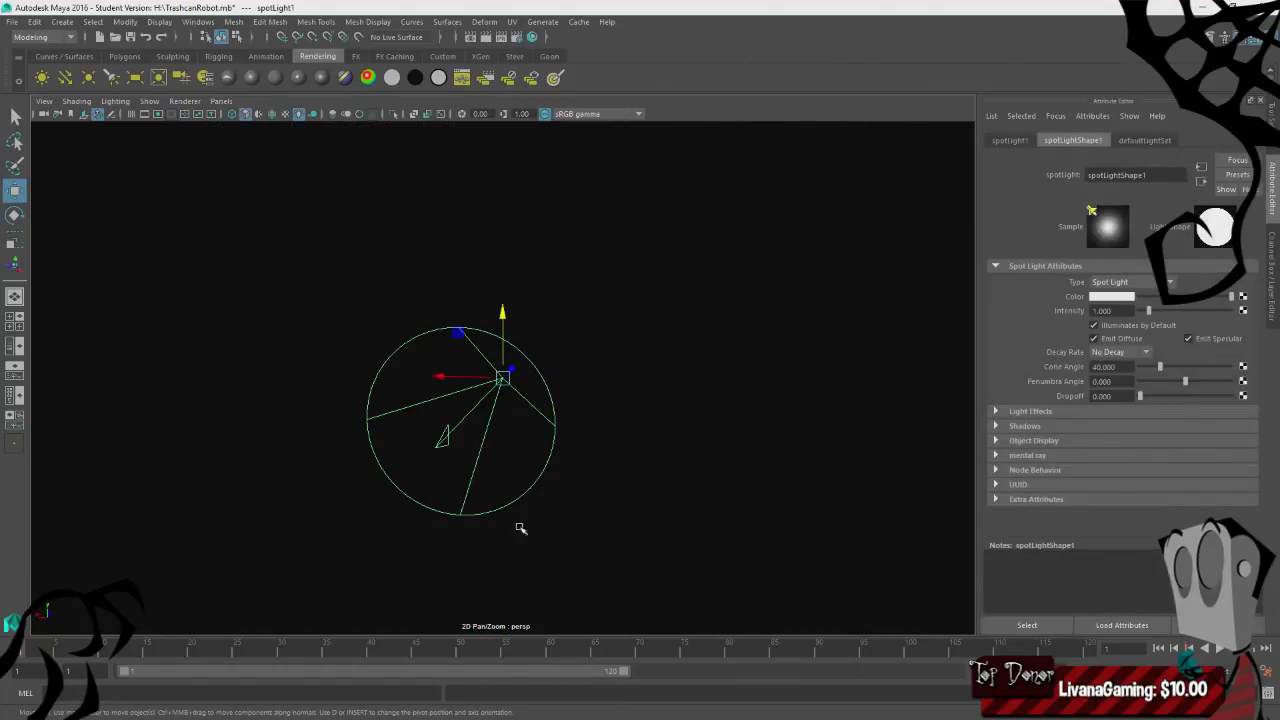
{"action": "key", "text": "e"}
{"action": "left_click_drag", "start_coordinate": [492, 337], "coordinate": [514, 251]}
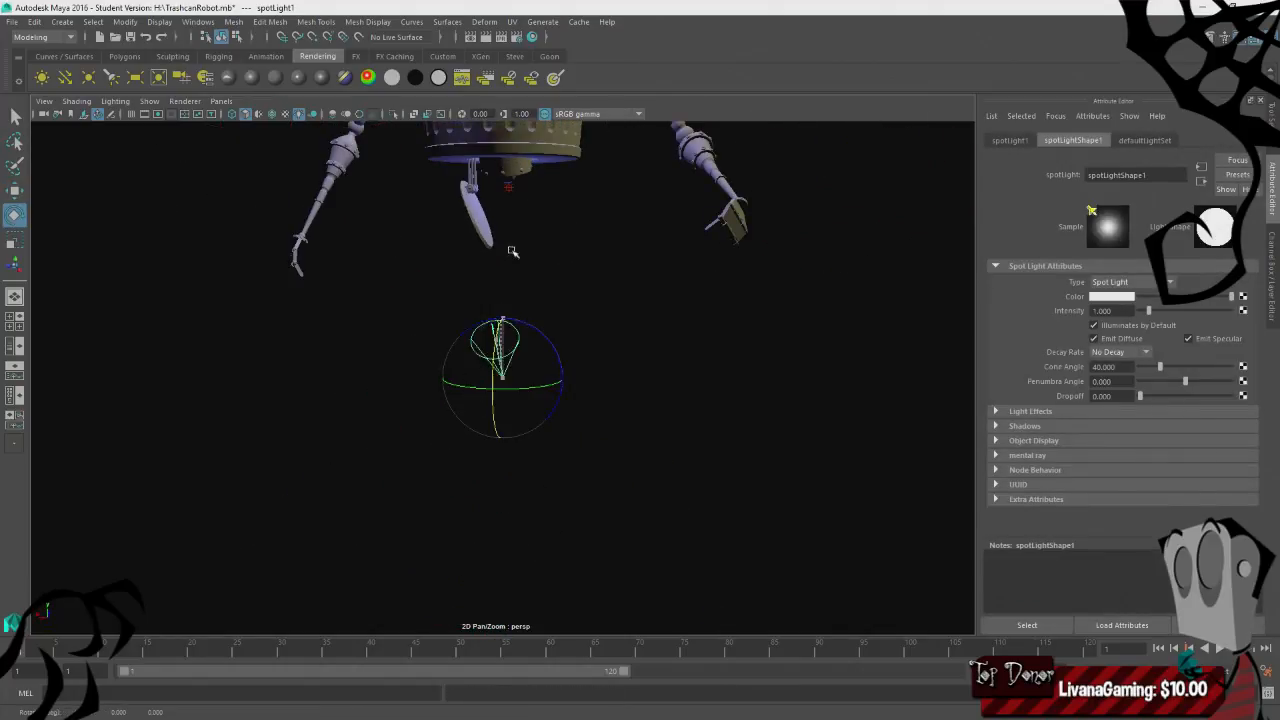
- Raise the spot light vertically so it sits closer beneath the robot's nozzle
{"action": "left_click_drag", "start_coordinate": [572, 336], "coordinate": [490, 330], "text": "alt"}
{"action": "key", "text": "w"}
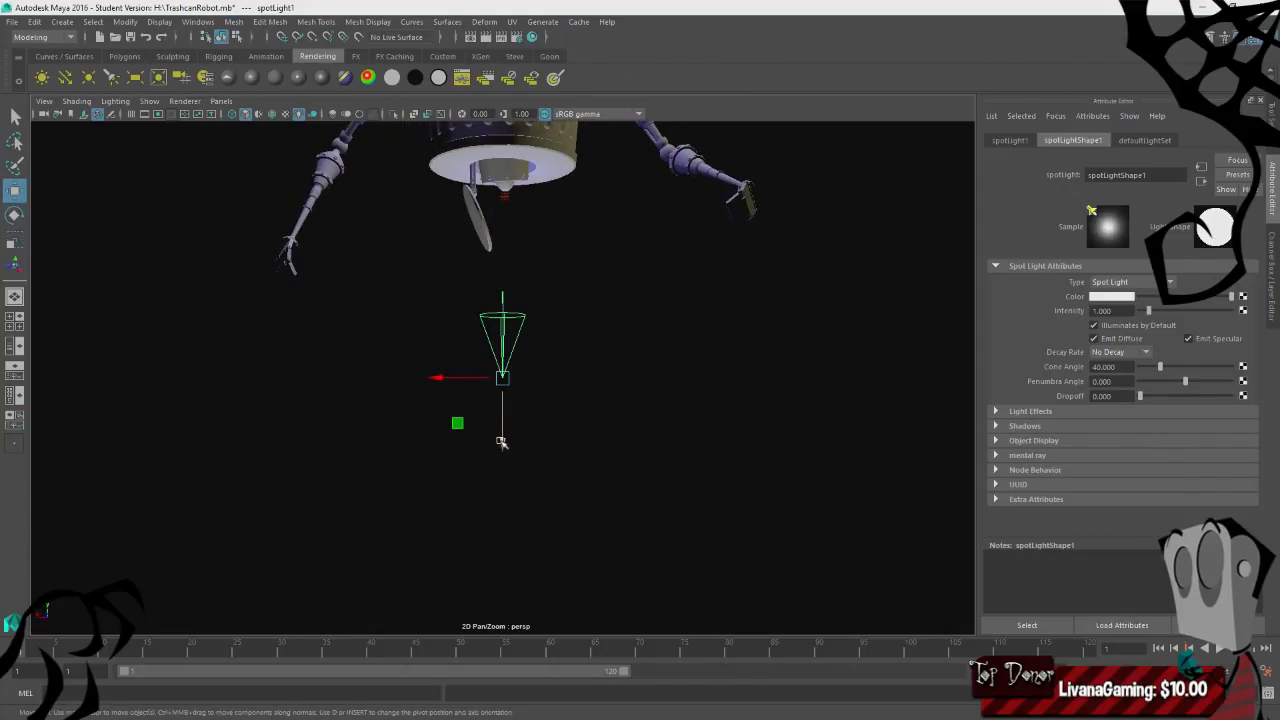
{"action": "left_click_drag", "start_coordinate": [501, 442], "coordinate": [506, 371]}
{"action": "left_click_drag", "start_coordinate": [646, 391], "coordinate": [626, 405], "text": "alt"}
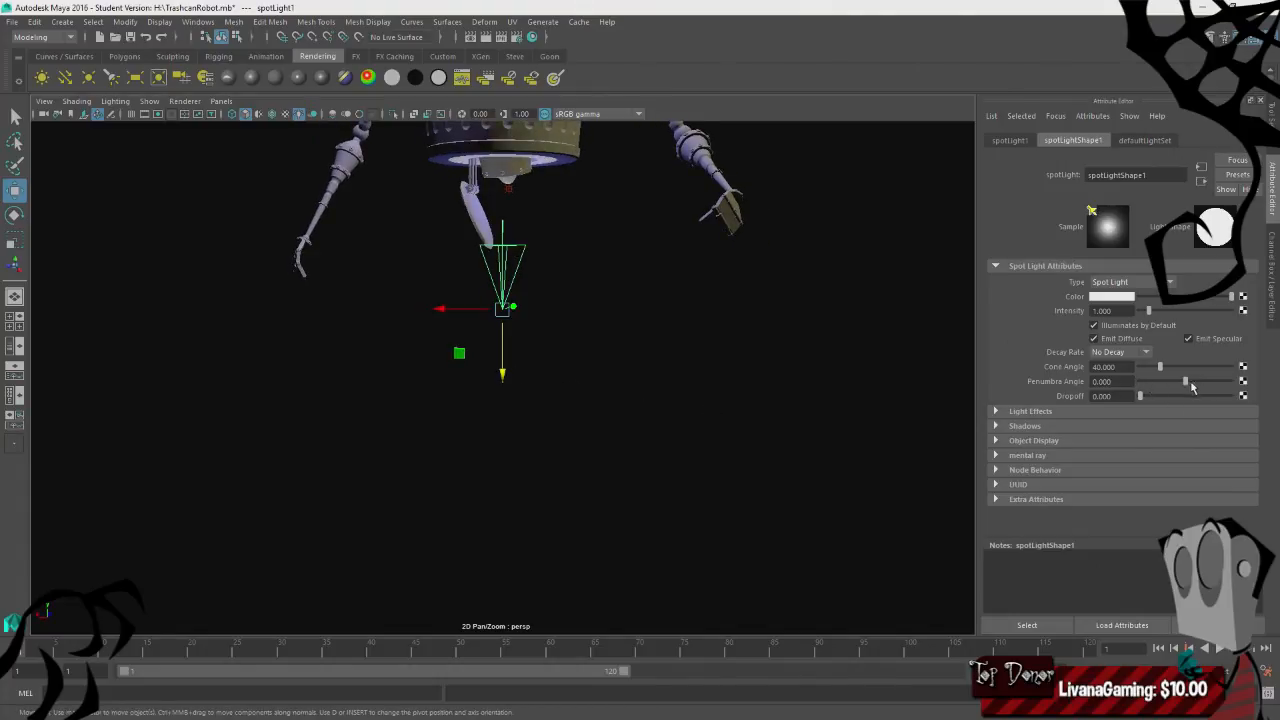
- Set the spot light's cone angle to about 28 and penumbra angle to about 9.1, and color it saturated yellow
{"action": "left_click_drag", "start_coordinate": [1186, 382], "coordinate": [1153, 367]}
{"action": "left_click_drag", "start_coordinate": [770, 346], "coordinate": [804, 359], "text": "alt"}
{"action": "left_click", "coordinate": [1113, 297]}
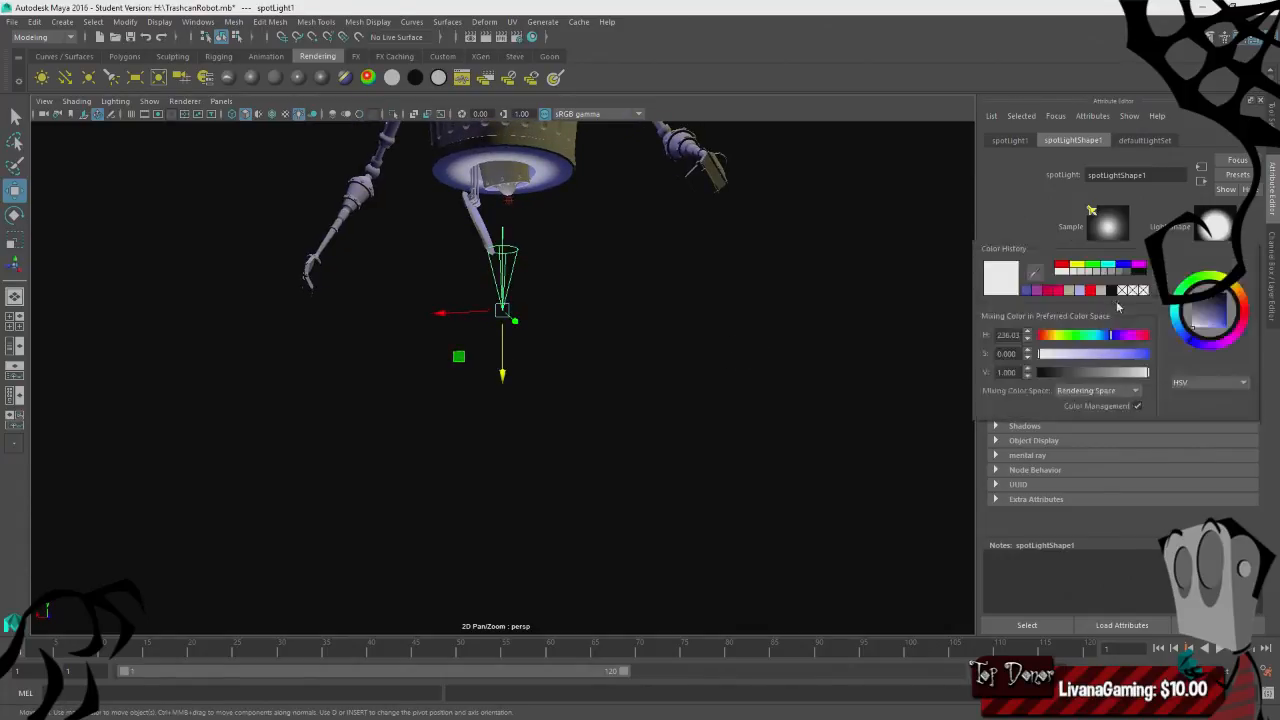
{"action": "left_click_drag", "start_coordinate": [1226, 291], "coordinate": [1233, 288]}
{"action": "left_click", "coordinate": [1221, 327]}
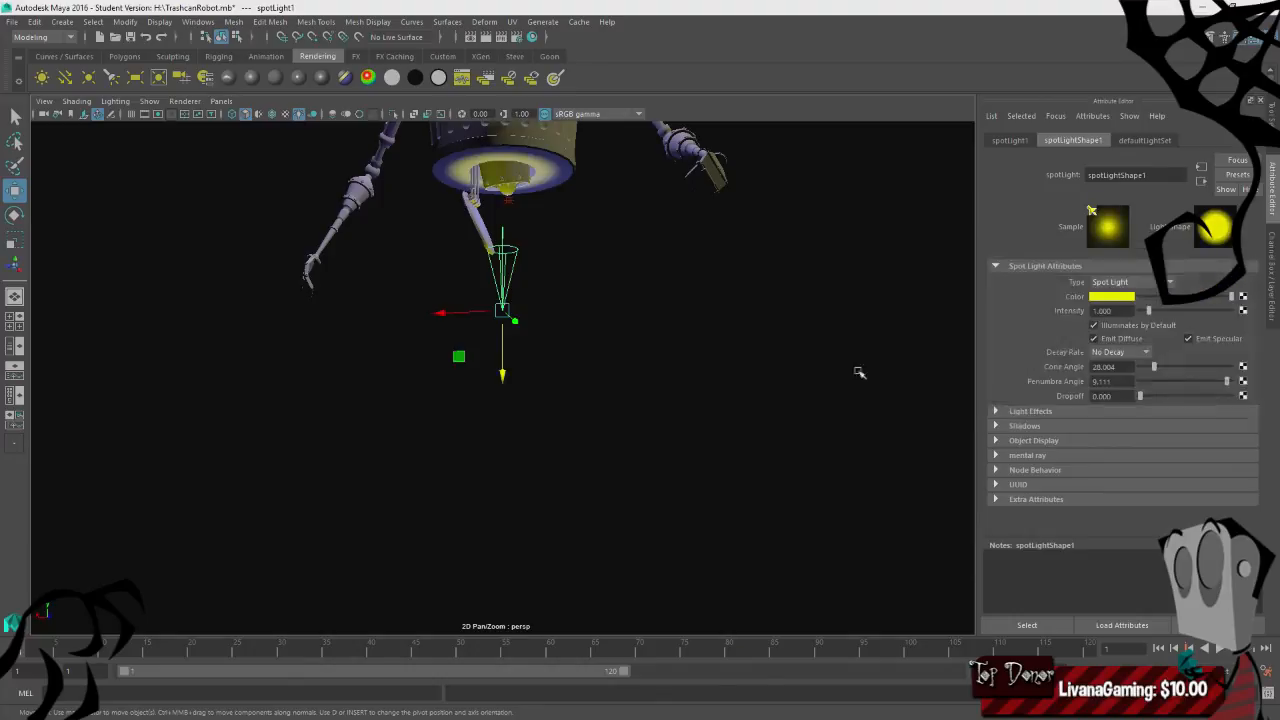
- Check the yellow glow on the robot's underside and save the scene, accepting the save dialog
{"action": "left_click", "coordinate": [551, 363]}
{"action": "scroll", "coordinate": [549, 363], "scroll_direction": "down", "scroll_amount": 3}
{"action": "left_click_drag", "start_coordinate": [551, 365], "coordinate": [508, 270], "text": "alt"}
{"action": "left_click", "coordinate": [497, 289]}
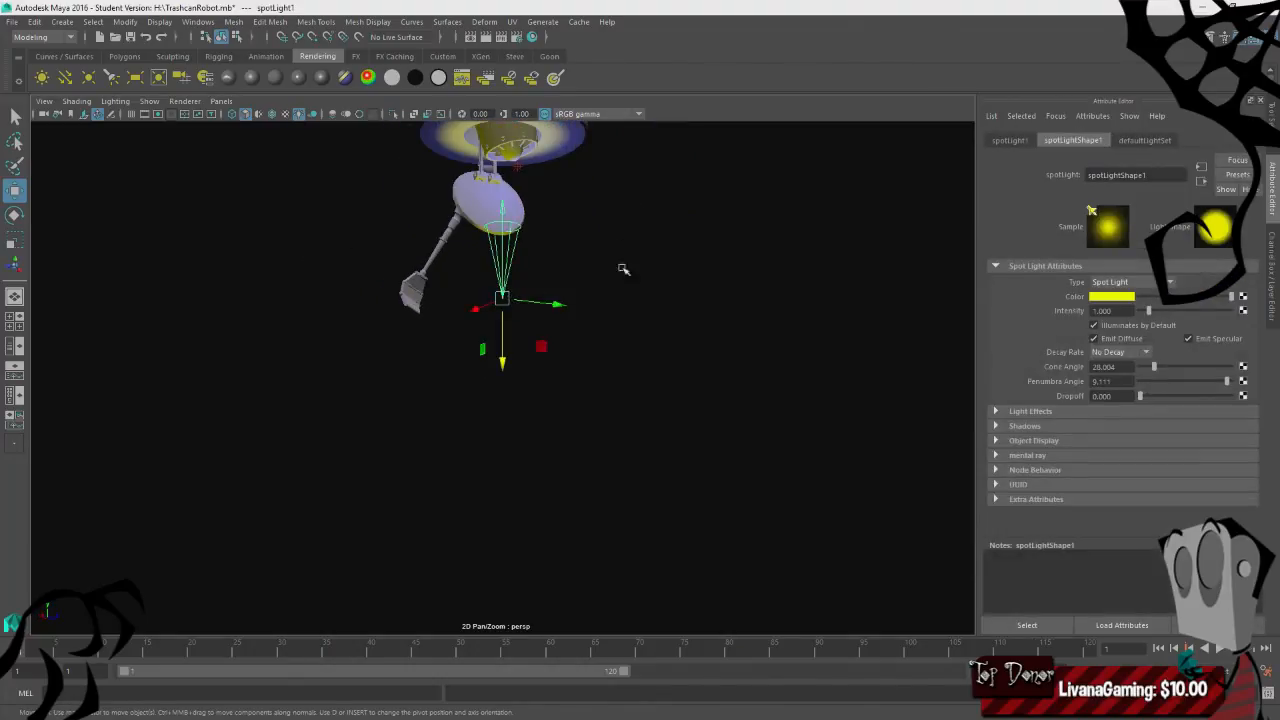
{"action": "left_click_drag", "start_coordinate": [451, 240], "coordinate": [623, 306], "text": "alt"}
{"action": "key", "text": "ctrl+s"}
{"action": "left_click", "coordinate": [610, 378]}
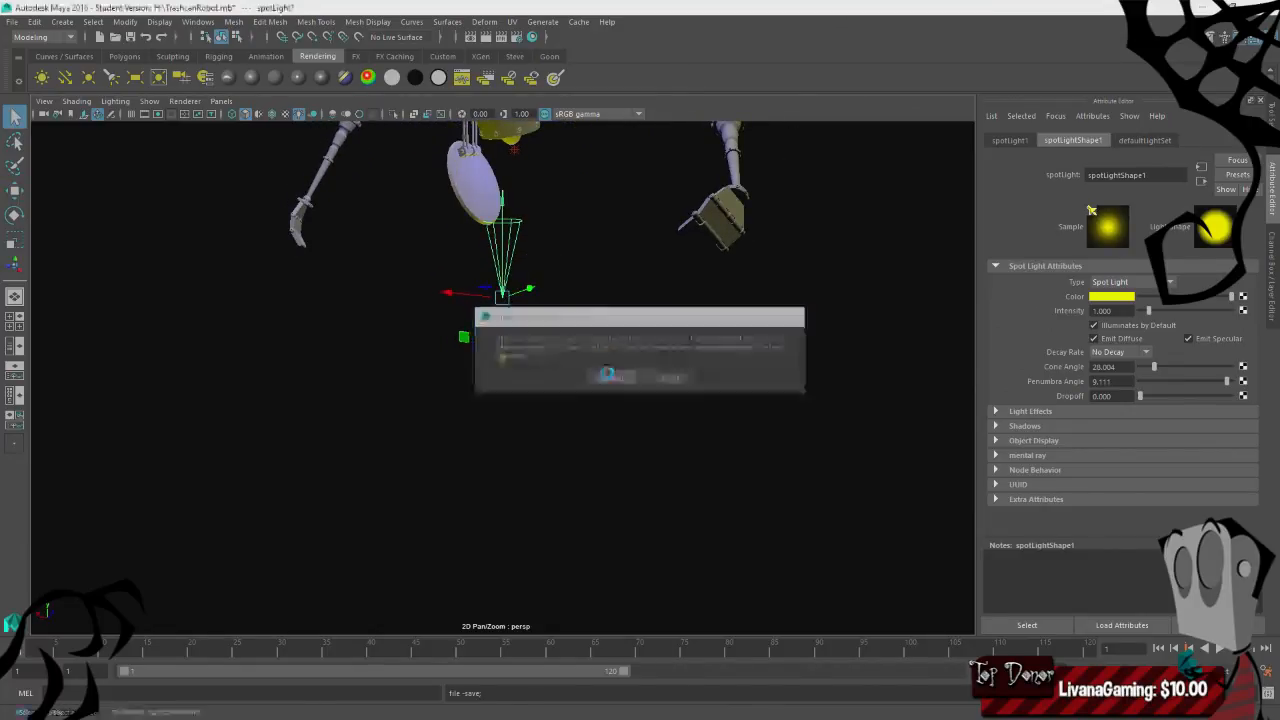
- Hide the light objects in the viewport to examine the lit robot without them, and show them again
{"action": "mouse_move", "coordinate": [608, 385]}
{"action": "left_mouse_down", "text": "alt"}
{"action": "mouse_move", "coordinate": [557, 397]}
{"action": "mouse_move", "coordinate": [594, 397]}
{"action": "mouse_move", "coordinate": [580, 447]}
{"action": "mouse_move", "coordinate": [597, 397]}
{"action": "mouse_move", "coordinate": [419, 428]}
{"action": "left_mouse_up", "text": "alt"}
{"action": "left_click", "coordinate": [146, 103]}
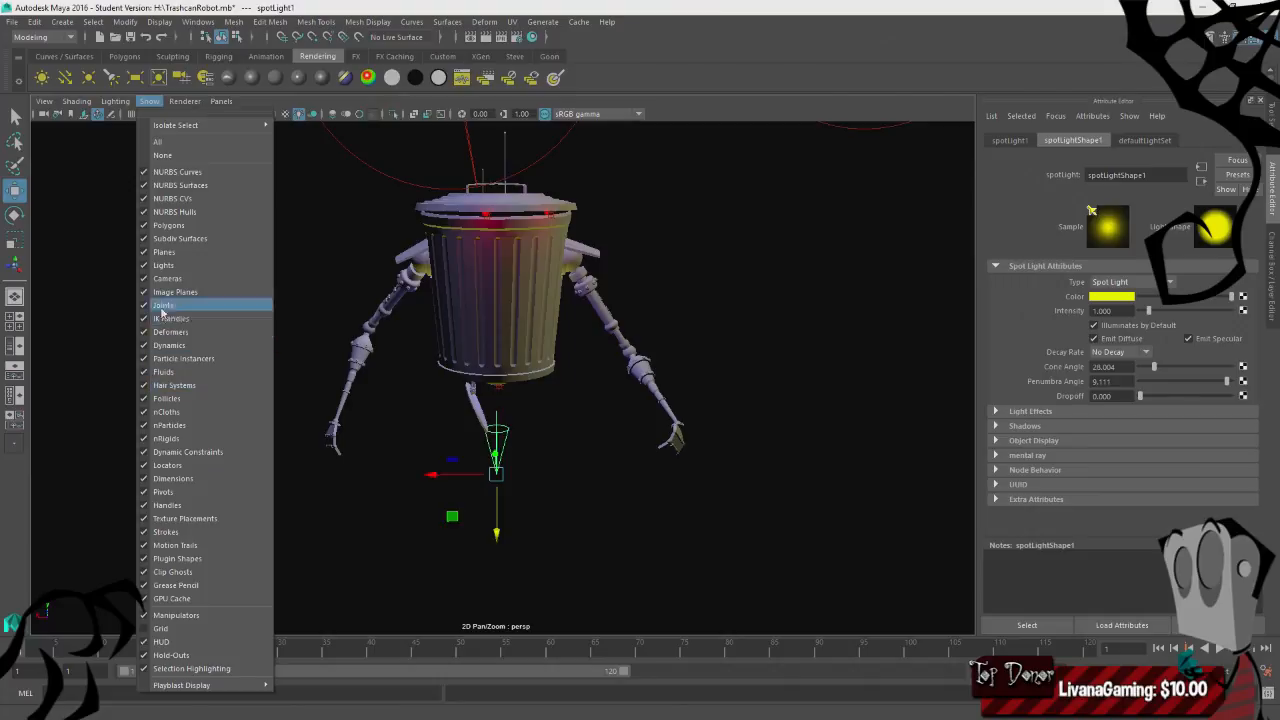
{"action": "left_click", "coordinate": [147, 268]}
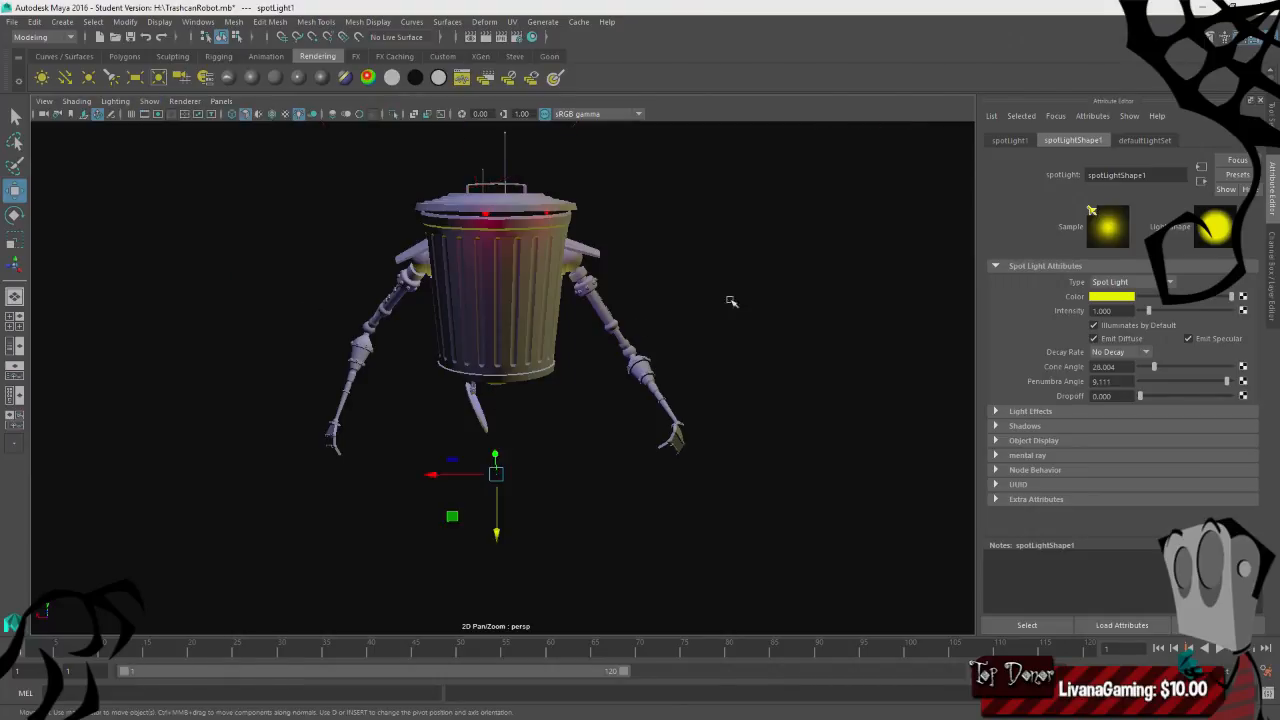
{"action": "left_click", "coordinate": [730, 312]}
{"action": "left_click_drag", "start_coordinate": [714, 360], "coordinate": [557, 386], "text": "alt"}
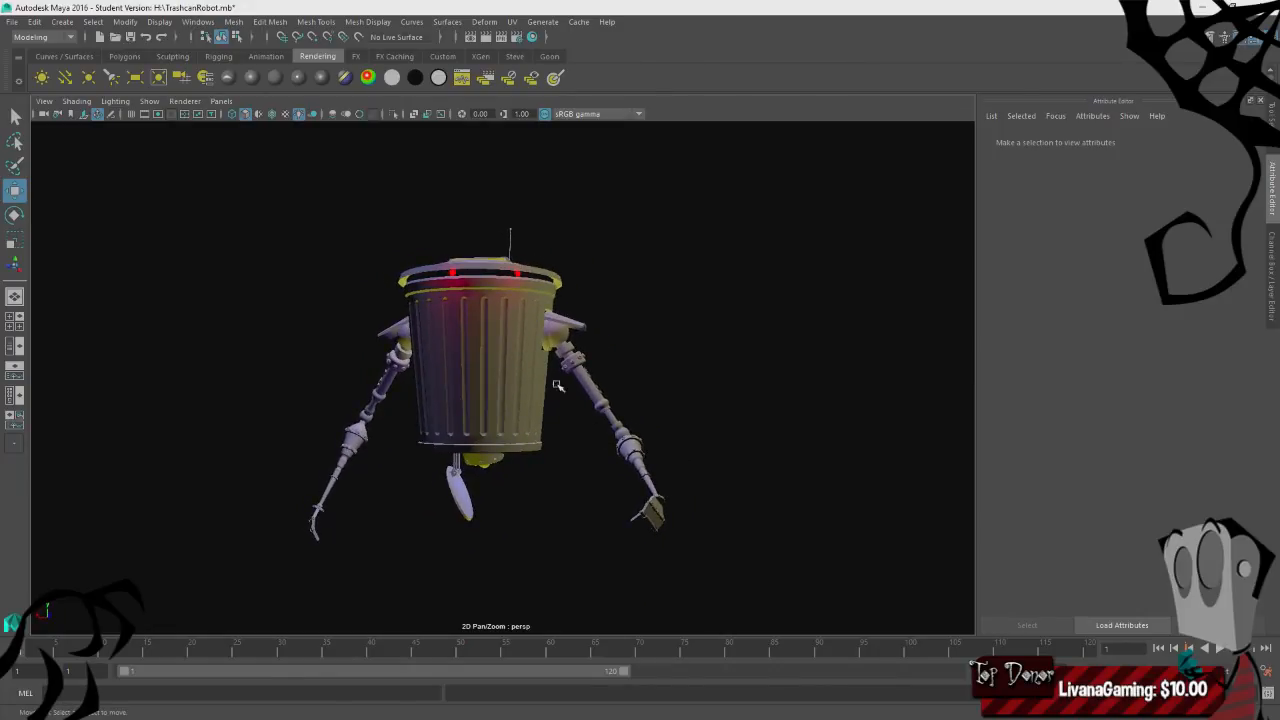
{"action": "left_click", "coordinate": [149, 101]}
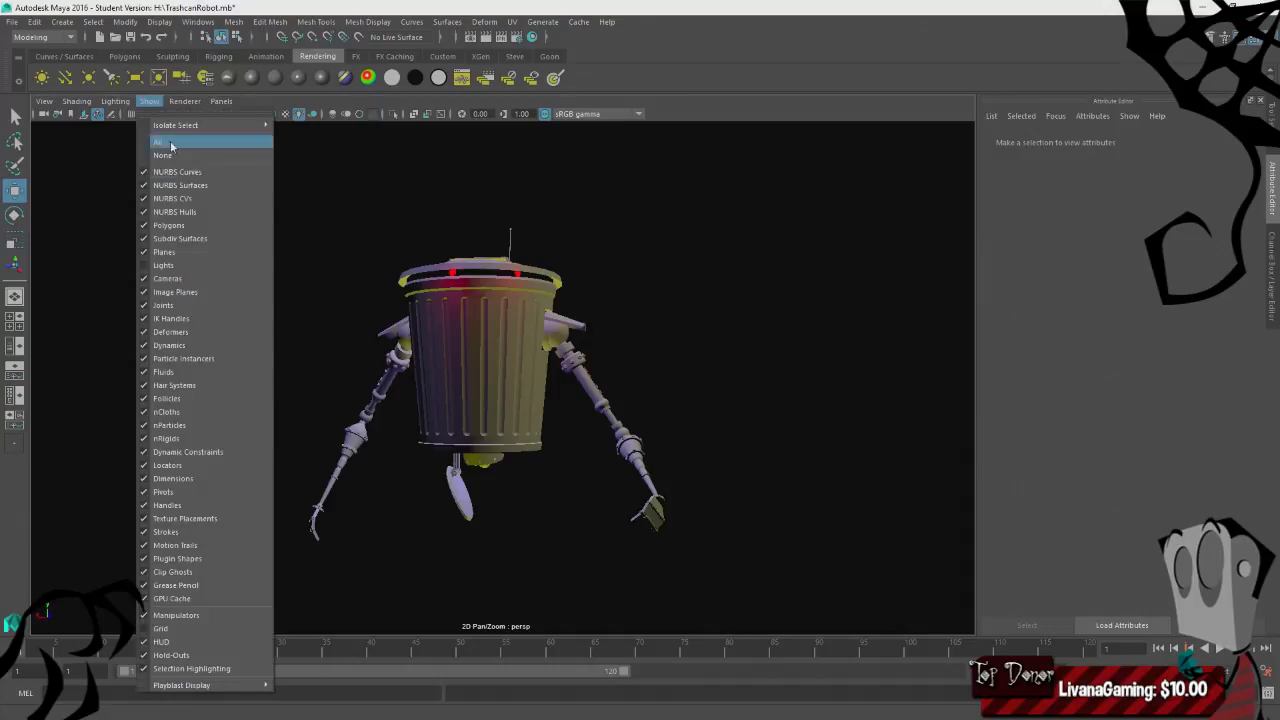
{"action": "left_click", "coordinate": [144, 266]}
{"action": "left_click_drag", "start_coordinate": [569, 246], "coordinate": [603, 288], "text": "alt"}
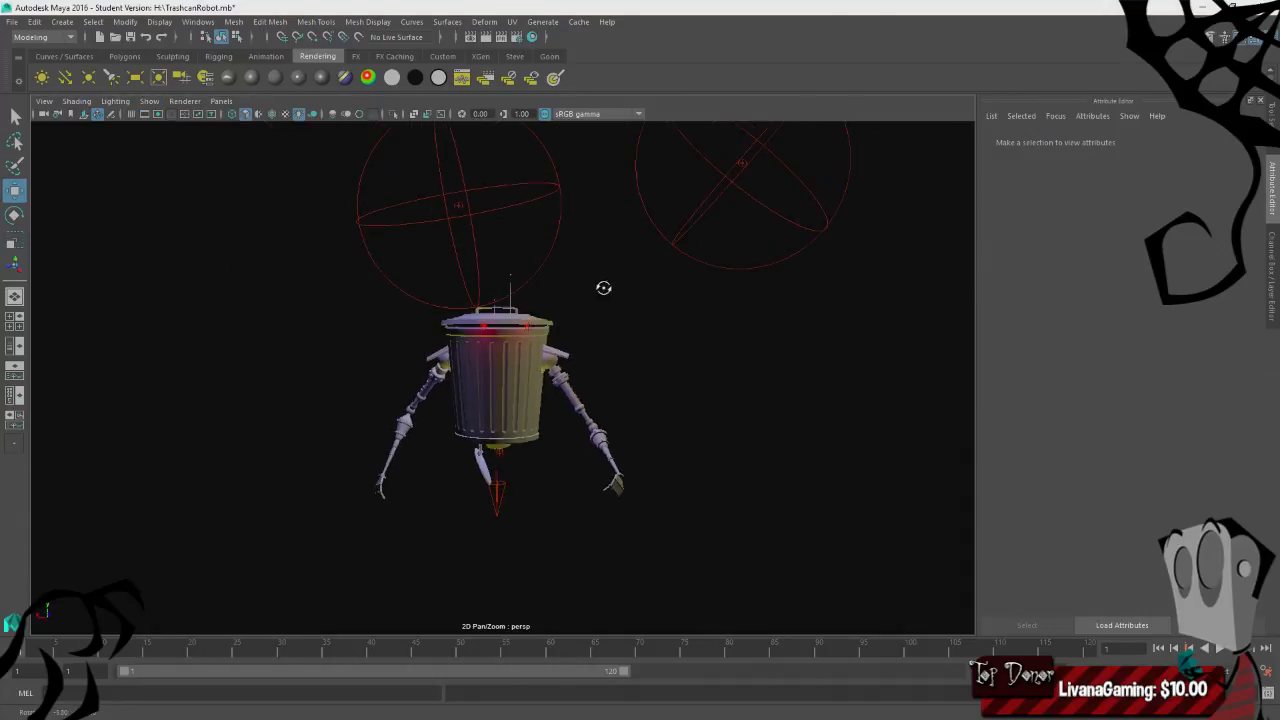
- Try the Box light shape on the blue volume light above the lid and return it to Sphere
{"action": "left_click", "coordinate": [460, 206]}
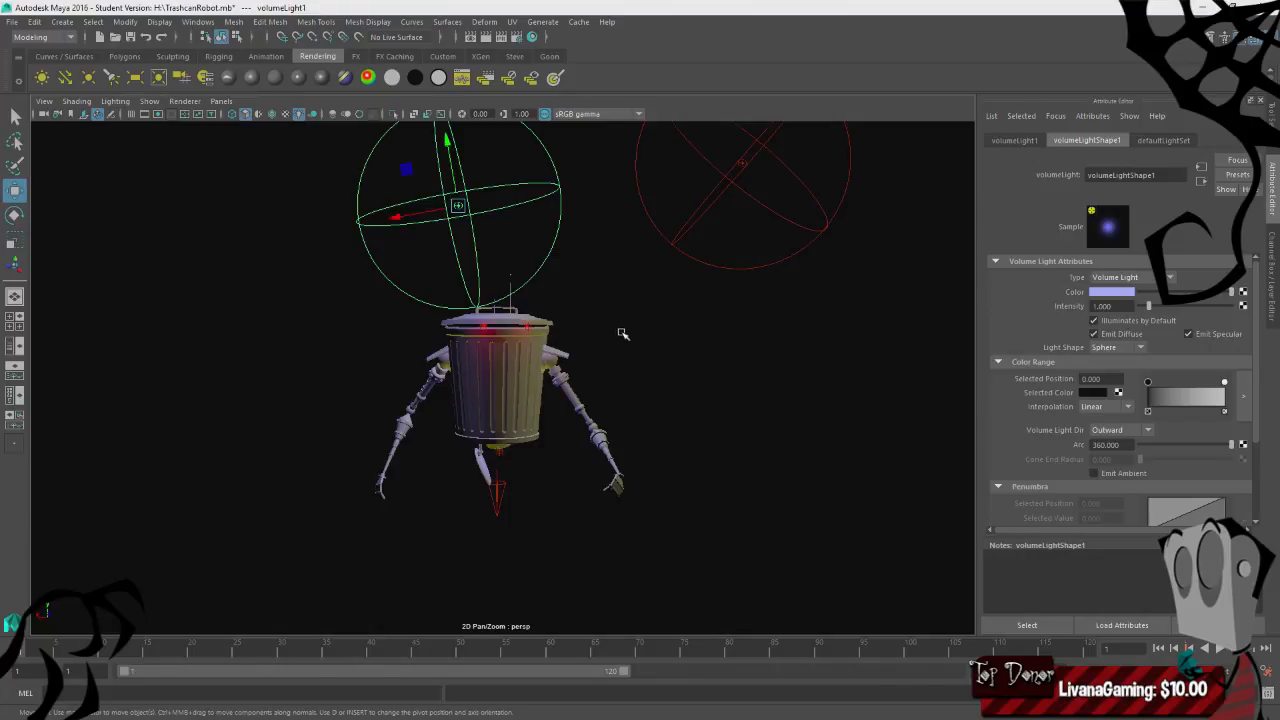
{"action": "left_click", "coordinate": [1141, 348]}
{"action": "left_click", "coordinate": [1100, 362]}
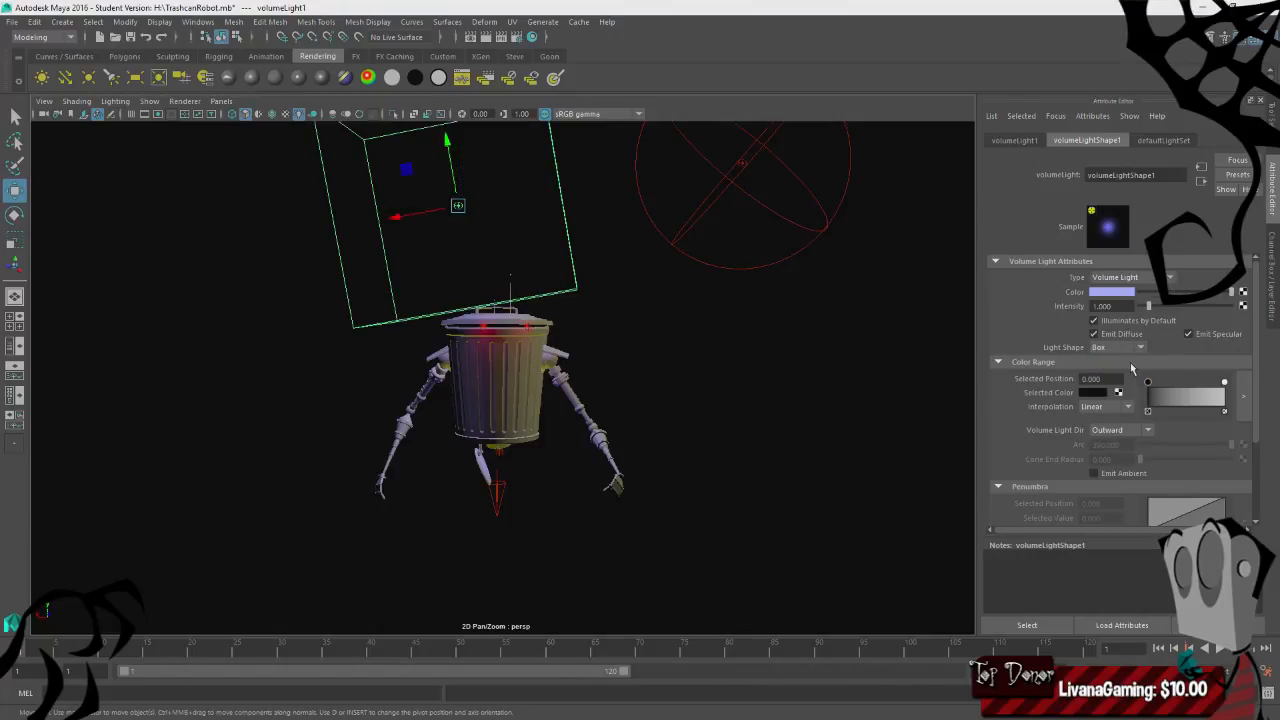
{"action": "left_click", "coordinate": [1139, 348]}
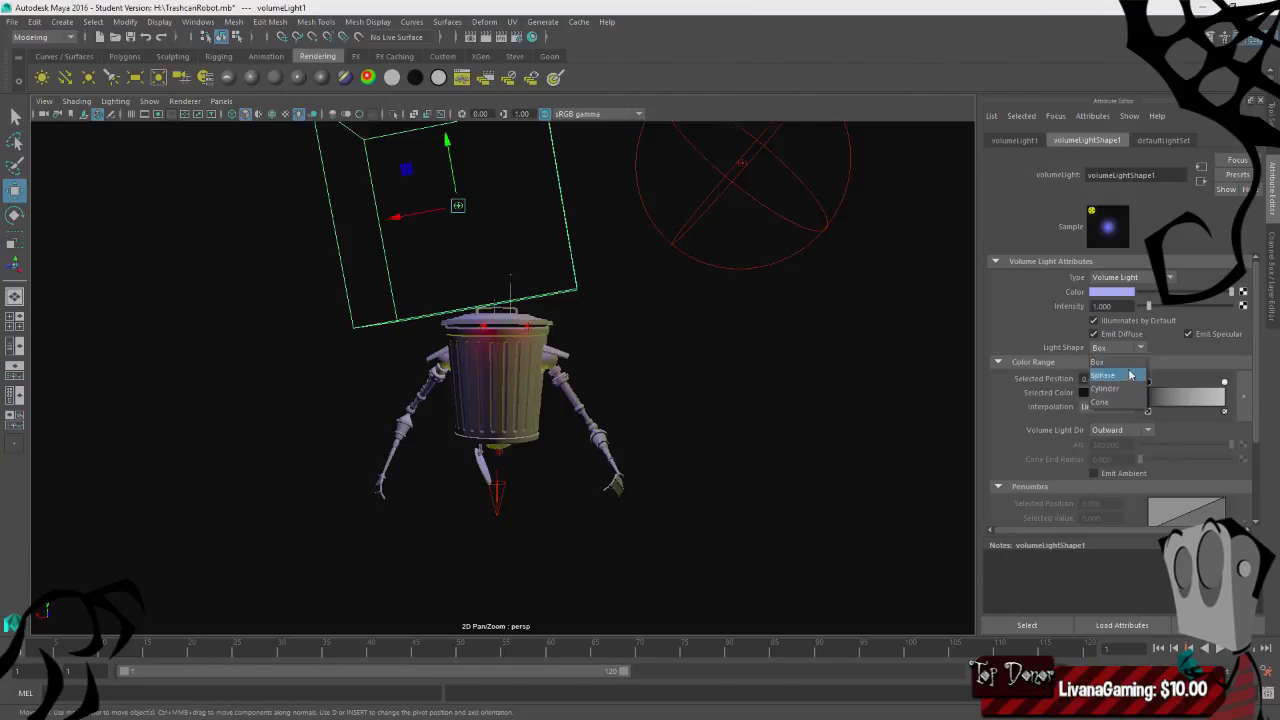
{"action": "left_click", "coordinate": [1128, 375]}
{"action": "left_click_drag", "start_coordinate": [637, 384], "coordinate": [671, 383], "text": "alt"}
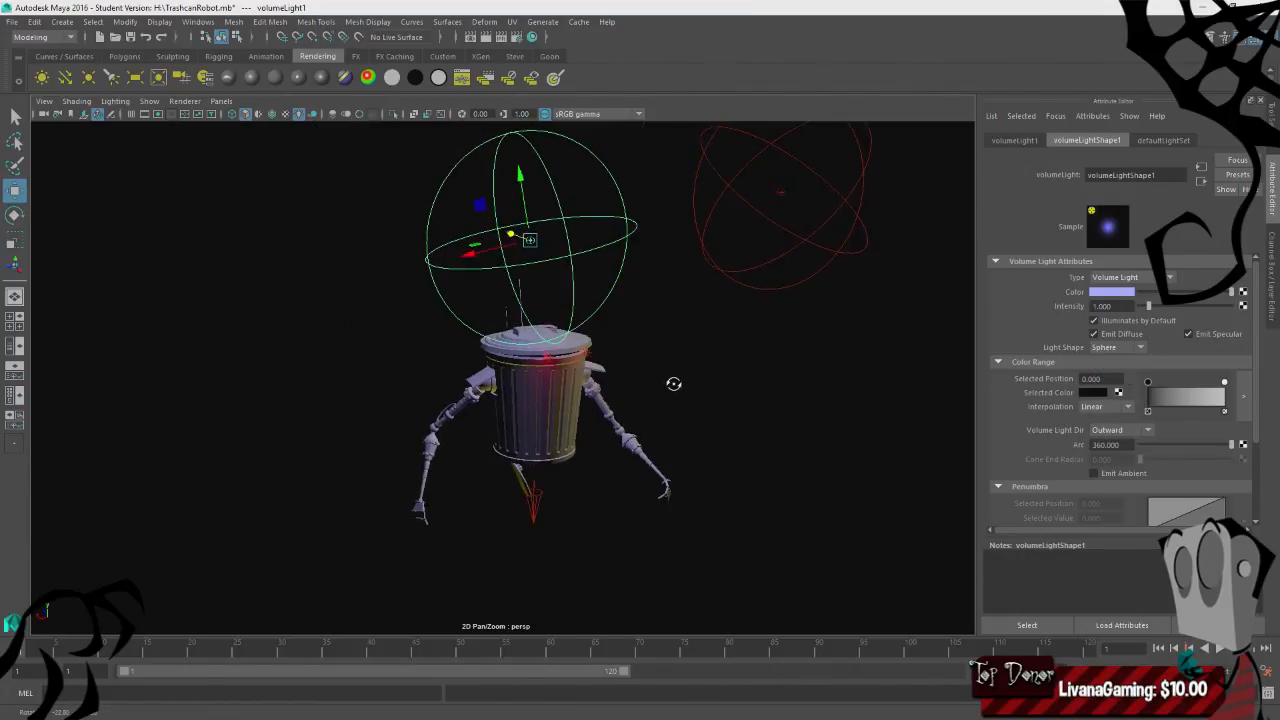
{"action": "left_click", "coordinate": [680, 387]}
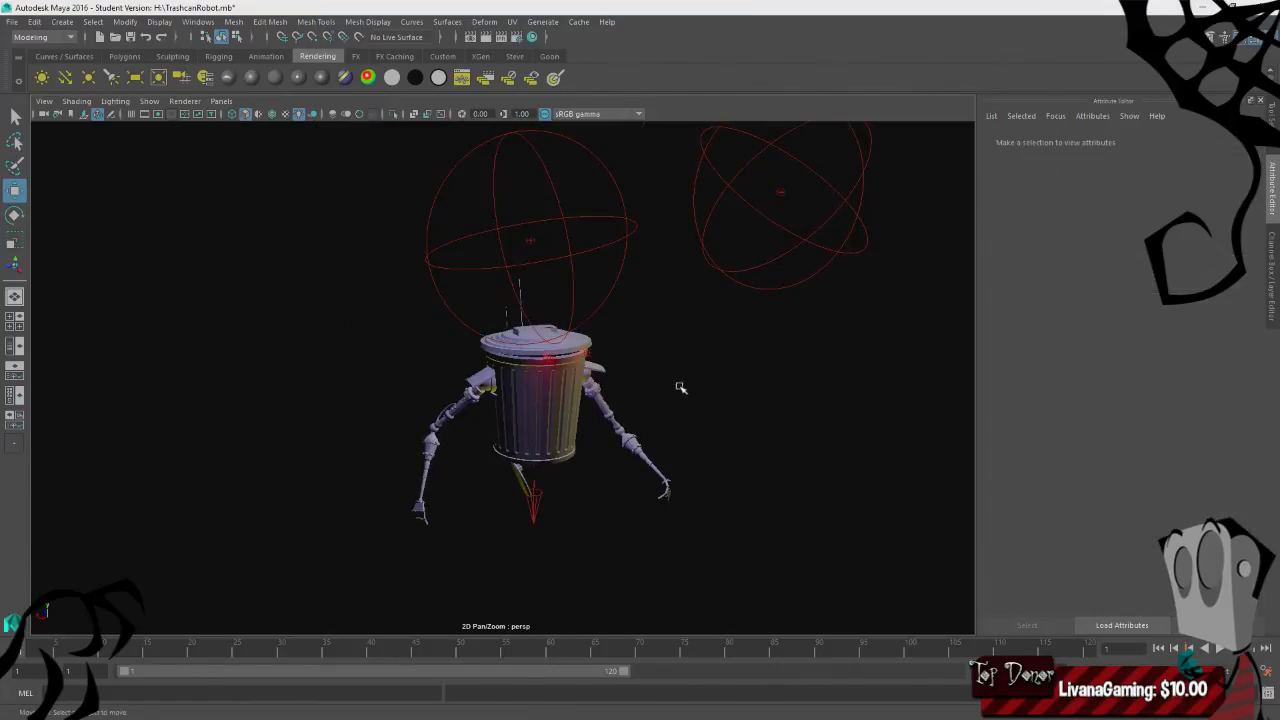
- Create an area light and delete both volume lights above the robot
{"action": "left_click", "coordinate": [532, 240]}
{"action": "left_click_drag", "start_coordinate": [646, 286], "coordinate": [611, 286], "text": "alt"}
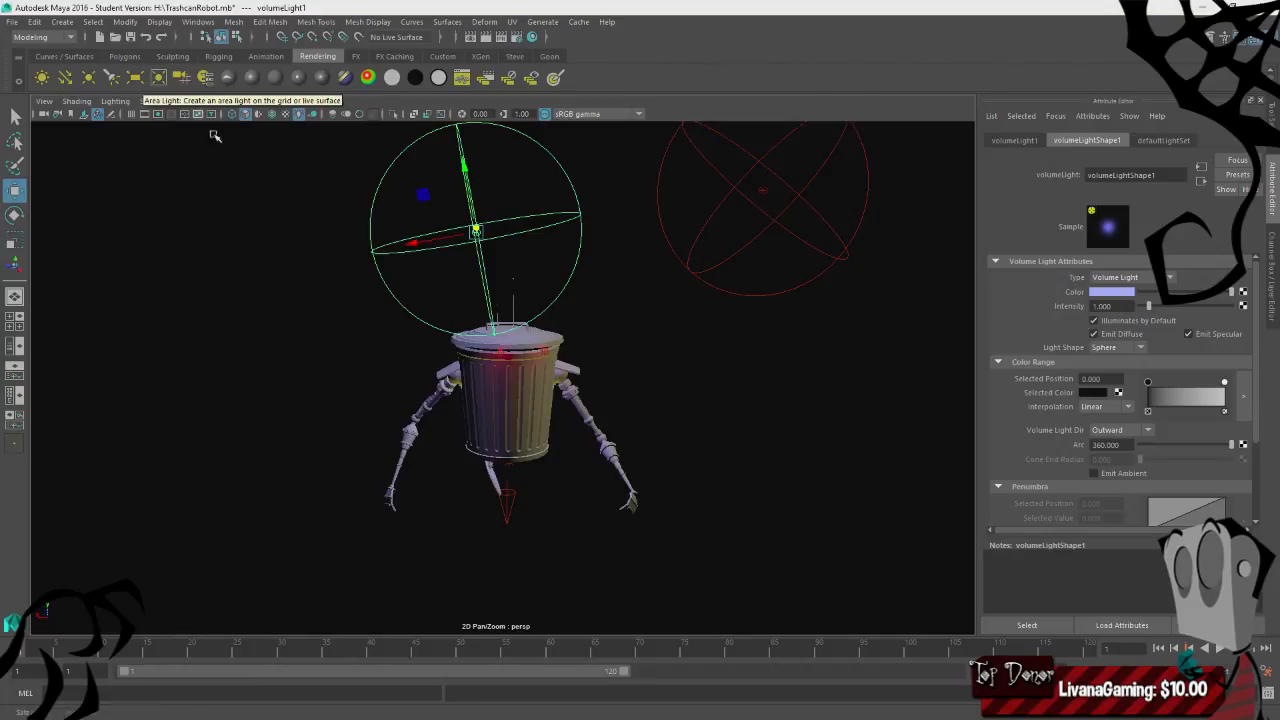
{"action": "left_click", "coordinate": [141, 84]}
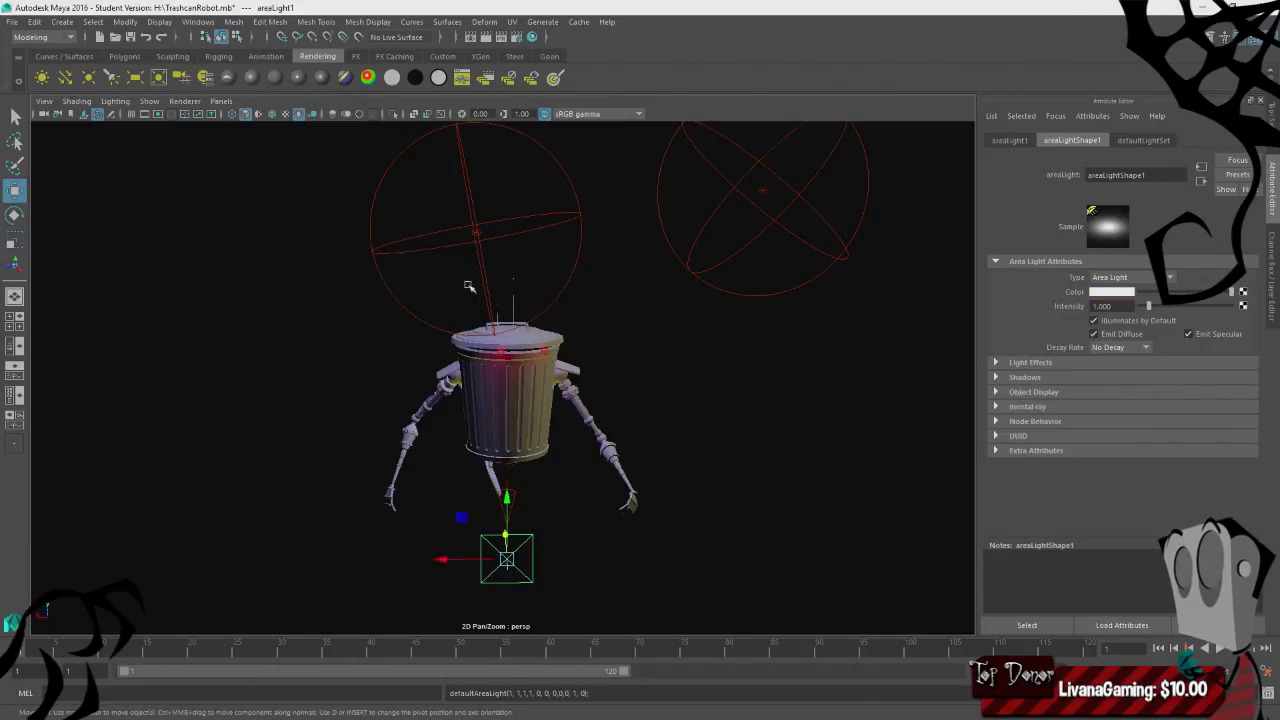
{"action": "left_click", "coordinate": [477, 232]}
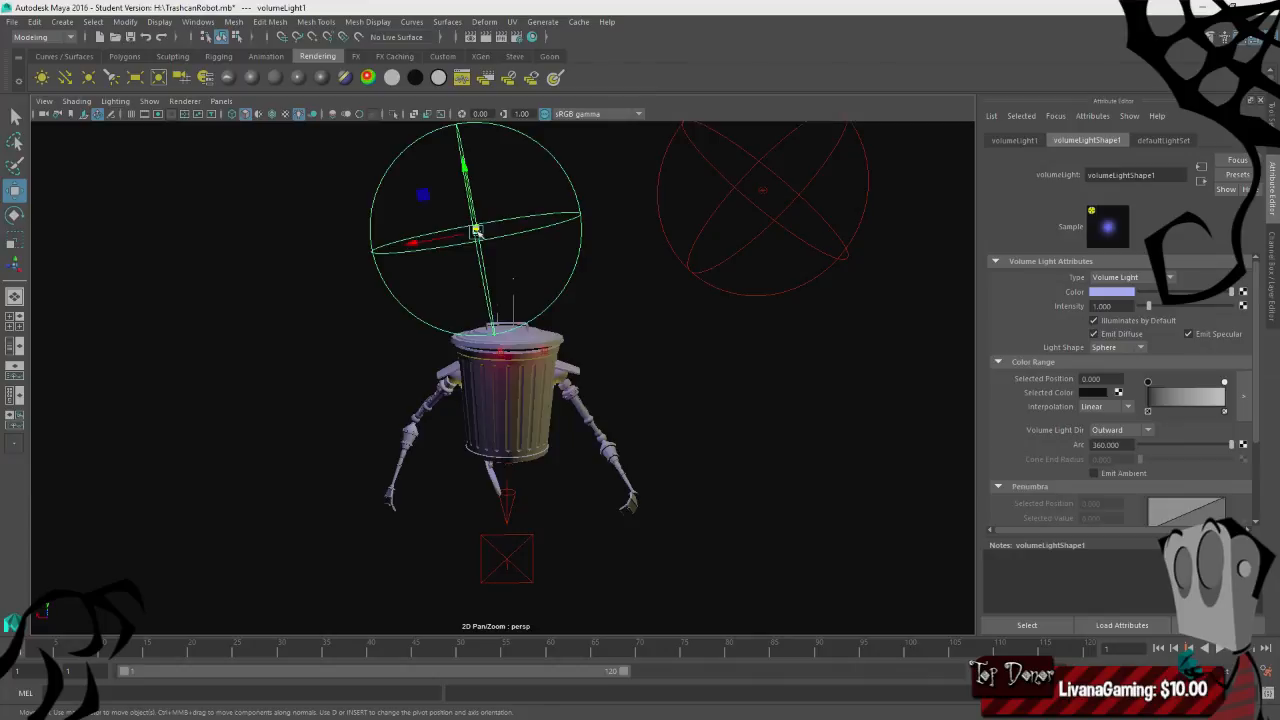
{"action": "key", "text": "Delete"}
{"action": "left_click", "coordinate": [806, 176]}
{"action": "key", "text": "Delete"}
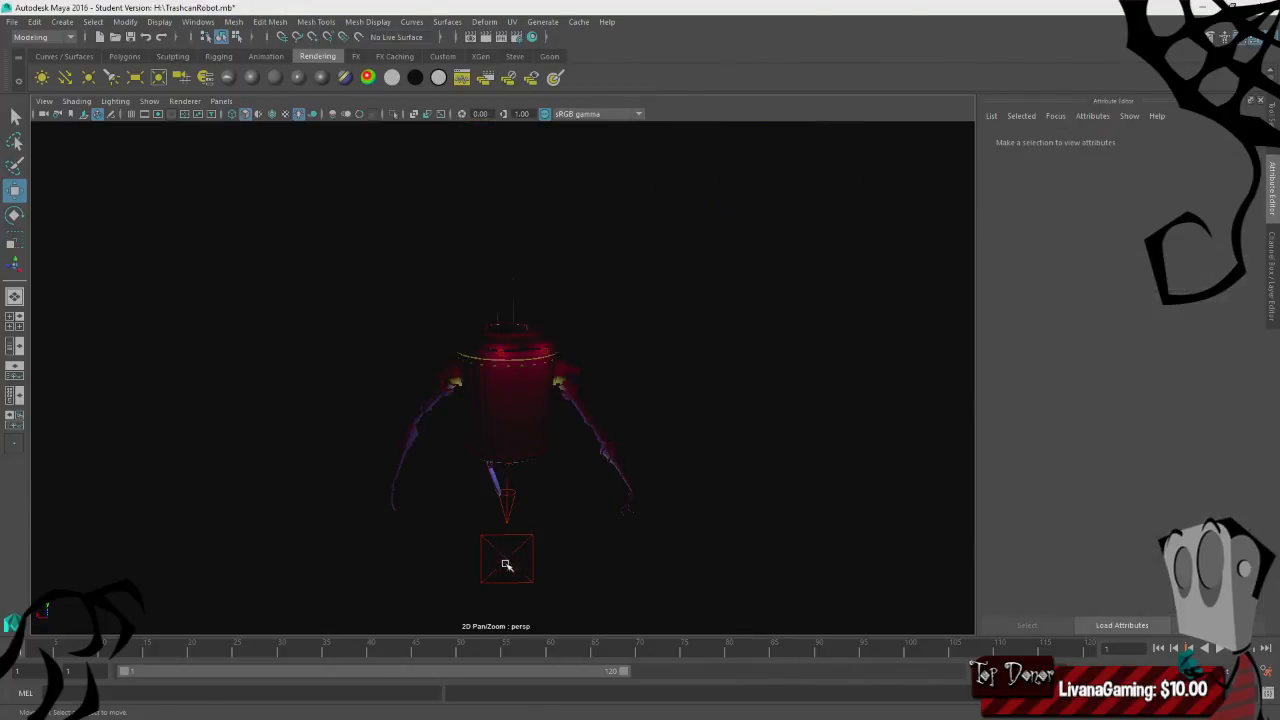
- Raise the area light above the robot's lid and rotate it to face down at an angle
{"action": "left_click", "coordinate": [504, 565]}
{"action": "mouse_move", "coordinate": [507, 500]}
{"action": "left_mouse_down"}
{"action": "mouse_move", "coordinate": [508, 180]}
{"action": "mouse_move", "coordinate": [525, 266]}
{"action": "left_mouse_up"}
{"action": "key", "text": "e"}
{"action": "left_click_drag", "start_coordinate": [565, 203], "coordinate": [555, 178]}
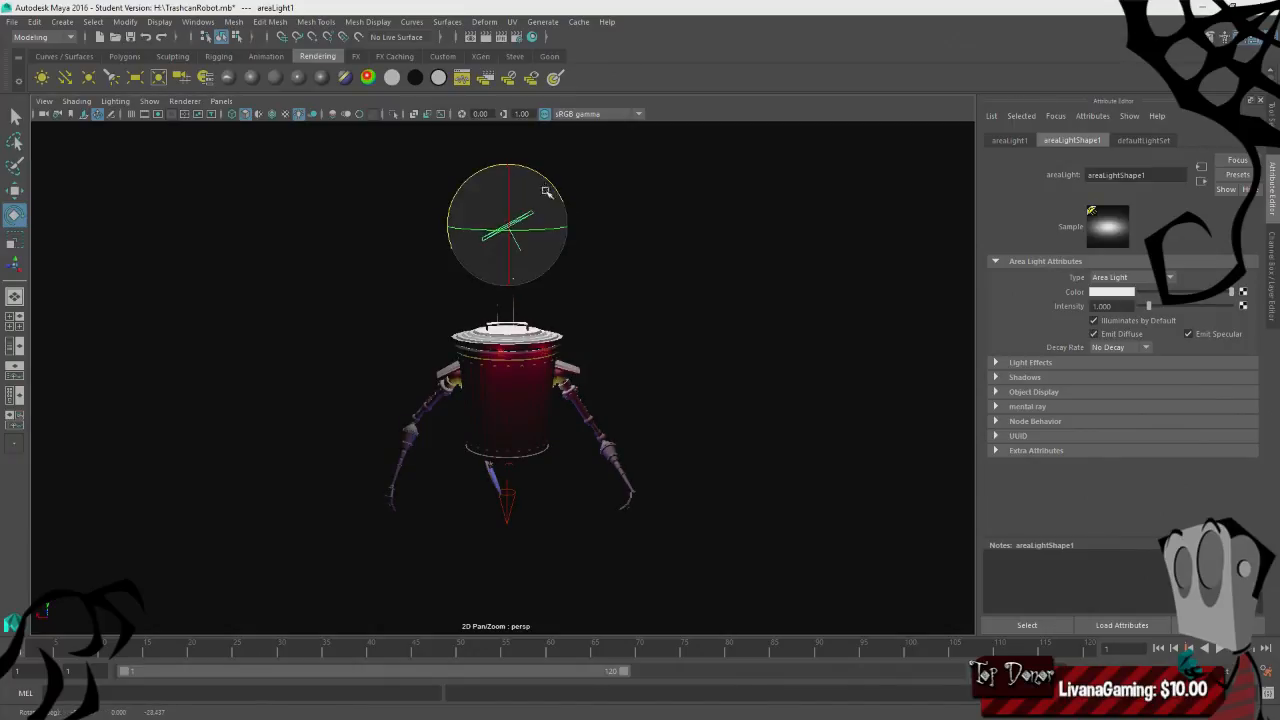
- Move the area light higher and off to one side of the robot, and scale it up uniformly to more than twice its size
{"action": "key", "text": "w"}
{"action": "middle_click_drag", "start_coordinate": [447, 209], "coordinate": [200, 128]}
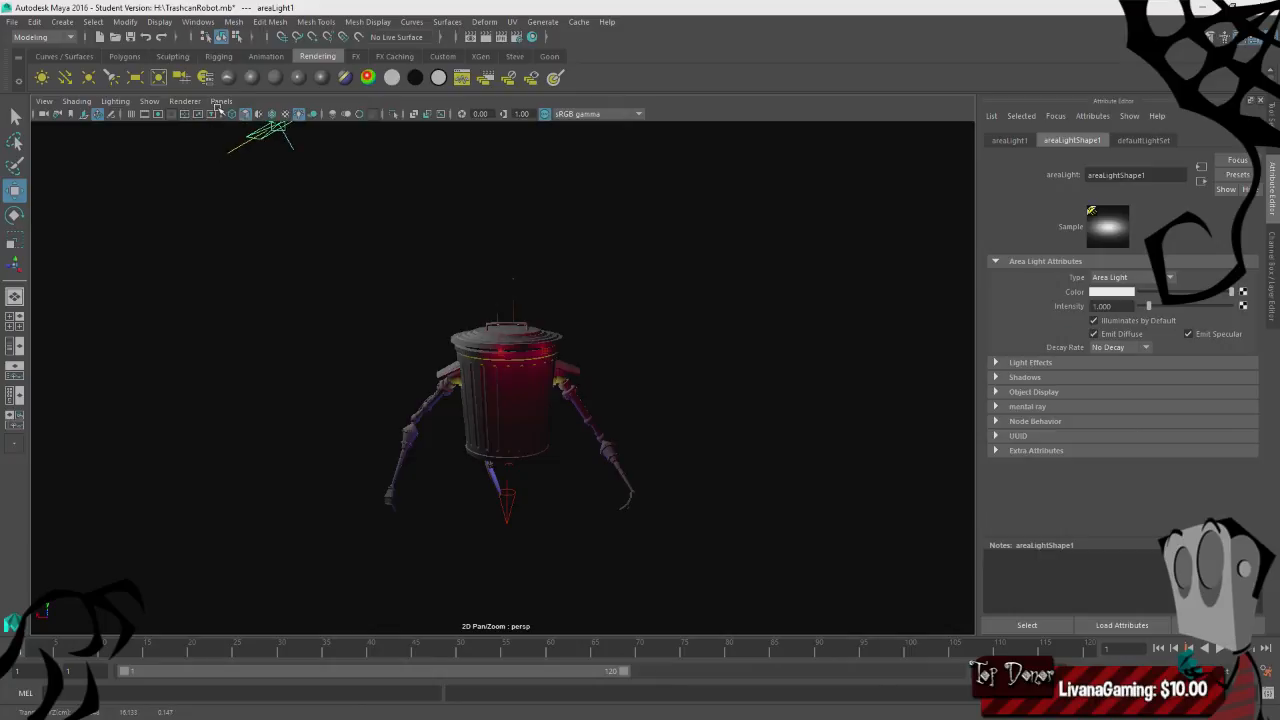
{"action": "scroll", "coordinate": [328, 205], "scroll_direction": "down", "scroll_amount": 2}
{"action": "mouse_move", "coordinate": [328, 209]}
{"action": "left_mouse_down", "text": "alt"}
{"action": "mouse_move", "coordinate": [328, 251]}
{"action": "mouse_move", "coordinate": [313, 224]}
{"action": "left_mouse_up", "text": "alt"}
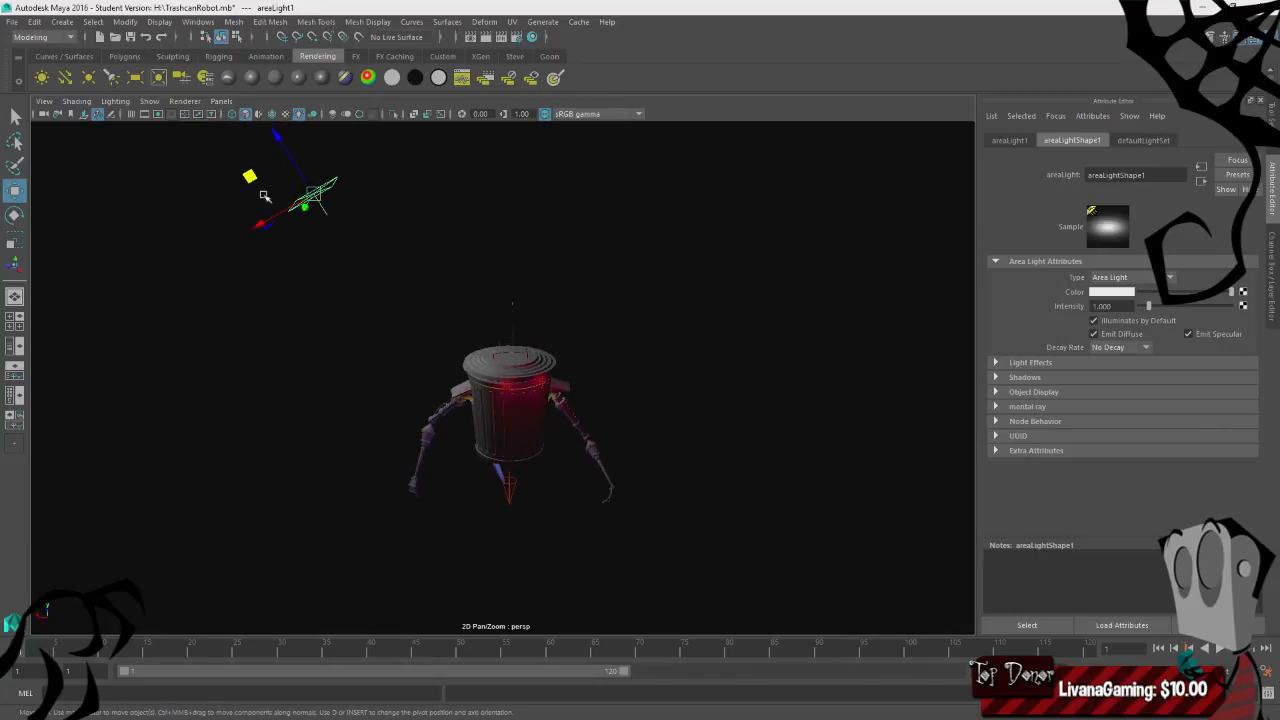
{"action": "key", "text": "e"}
{"action": "key", "text": "r"}
{"action": "middle_click_drag", "start_coordinate": [313, 205], "coordinate": [399, 210]}
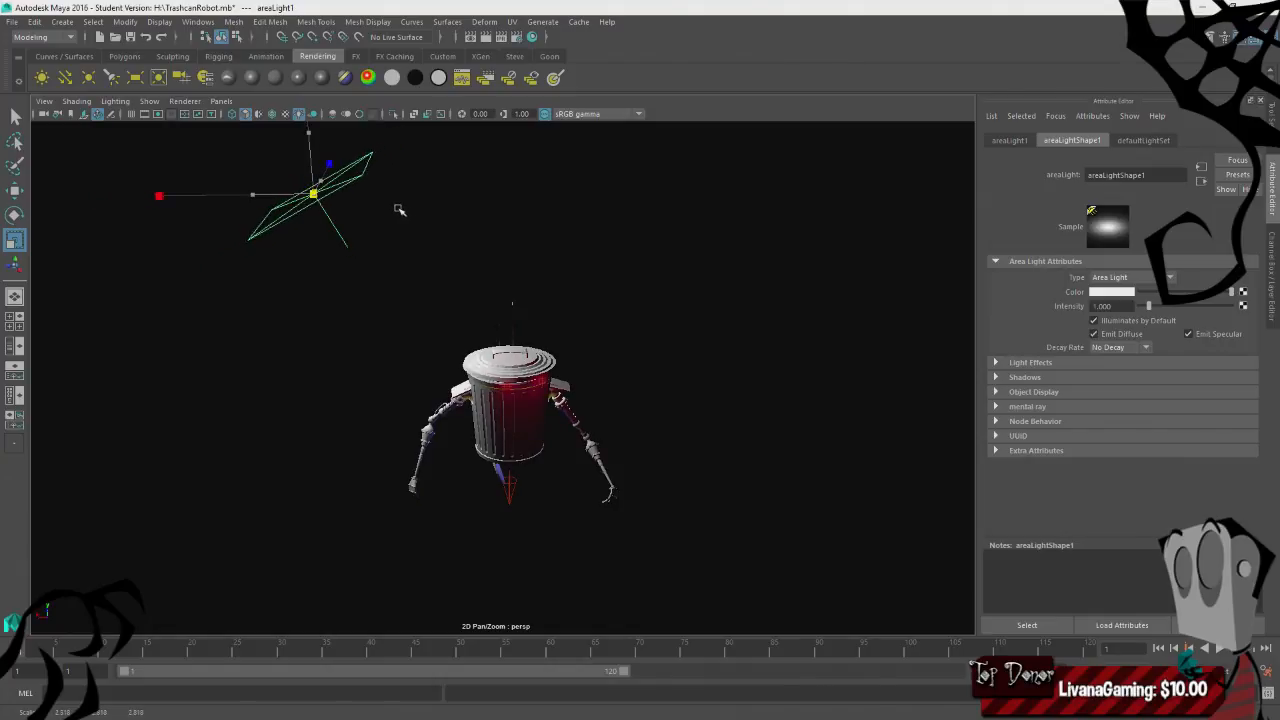
- Color the area light saturated yellow and check its effect on the robot from the front
{"action": "left_click_drag", "start_coordinate": [400, 215], "coordinate": [667, 294], "text": "alt"}
{"action": "left_click", "coordinate": [1123, 294]}
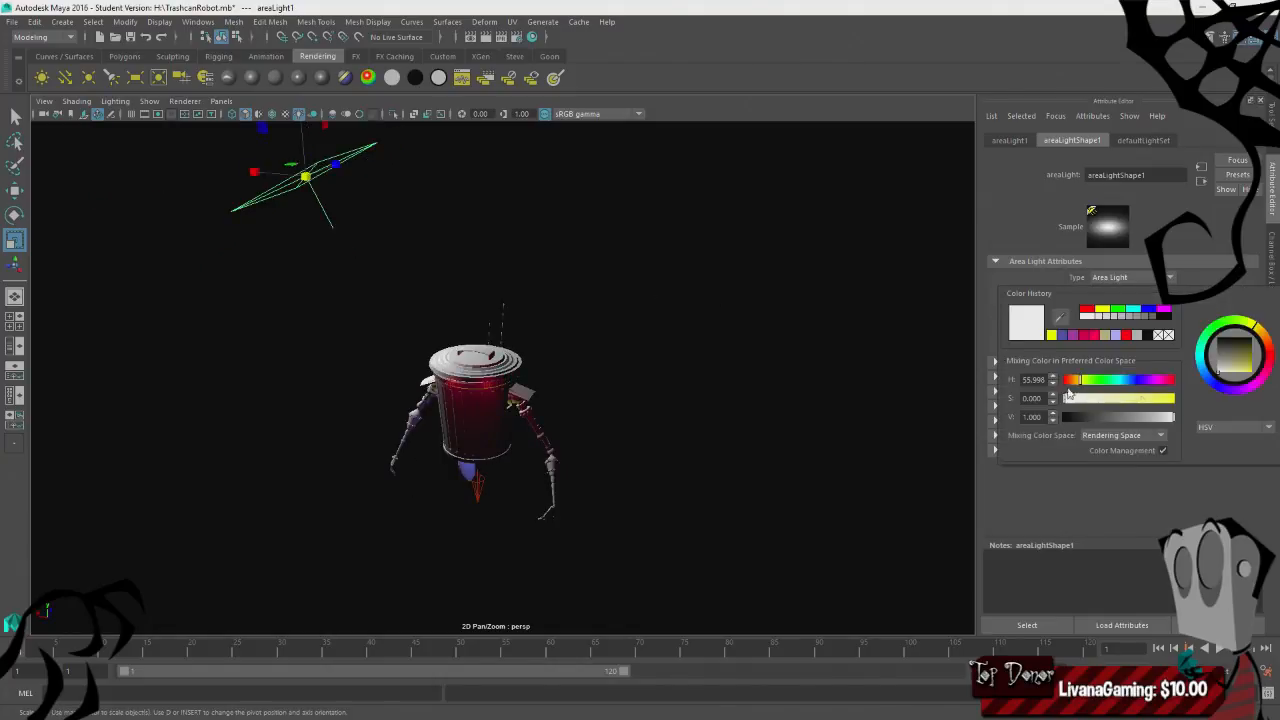
{"action": "left_click_drag", "start_coordinate": [1252, 375], "coordinate": [1249, 343]}
{"action": "left_click_drag", "start_coordinate": [620, 352], "coordinate": [722, 373], "text": "alt"}
{"action": "right_click_drag", "start_coordinate": [722, 373], "coordinate": [780, 398], "text": "alt"}
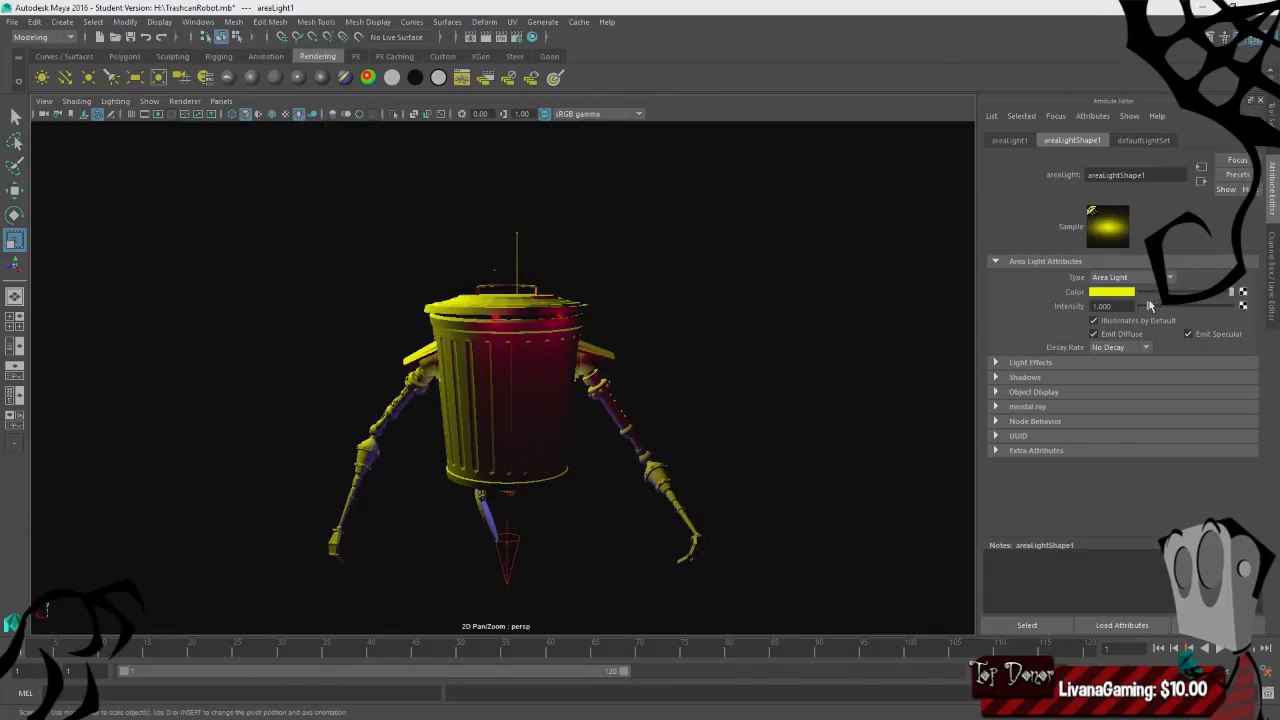
- Set the area light's decay rate to Linear and its intensity to about 3.9
{"action": "left_click_drag", "start_coordinate": [1150, 306], "coordinate": [1144, 302]}
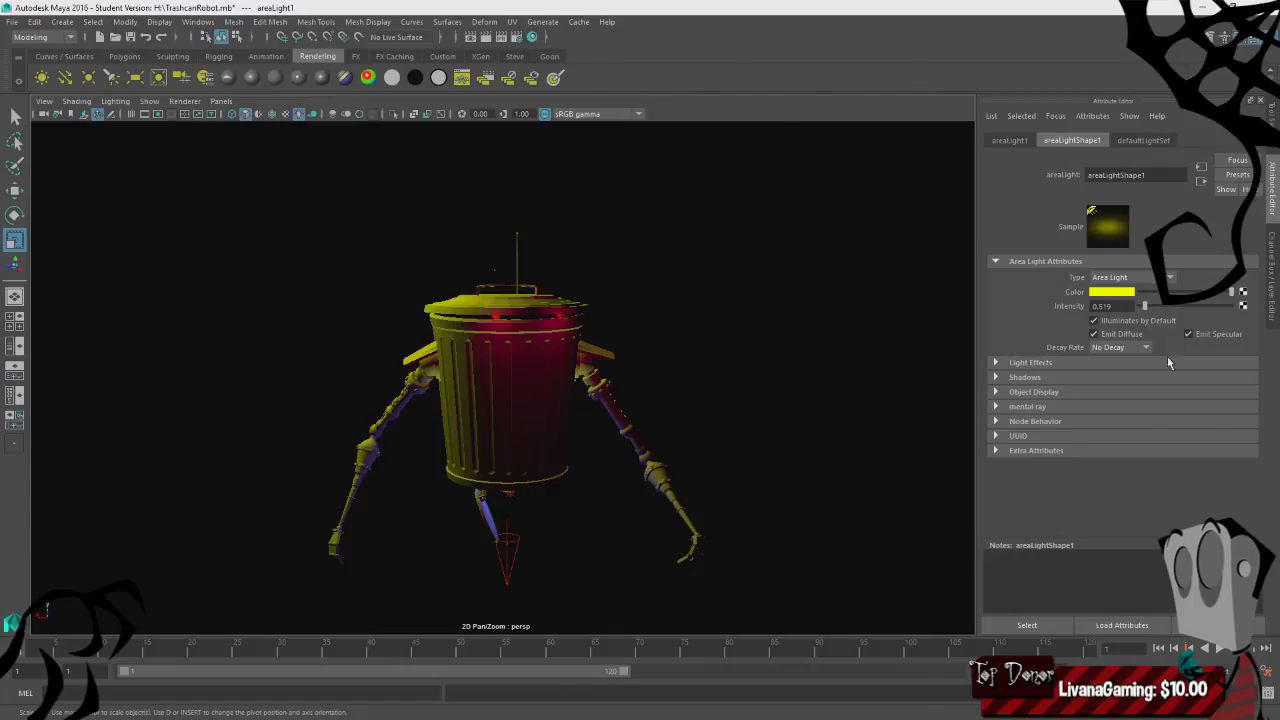
{"action": "left_click", "coordinate": [1148, 348]}
{"action": "left_click", "coordinate": [1105, 375]}
{"action": "scroll", "coordinate": [737, 306], "scroll_direction": "down", "scroll_amount": 4}
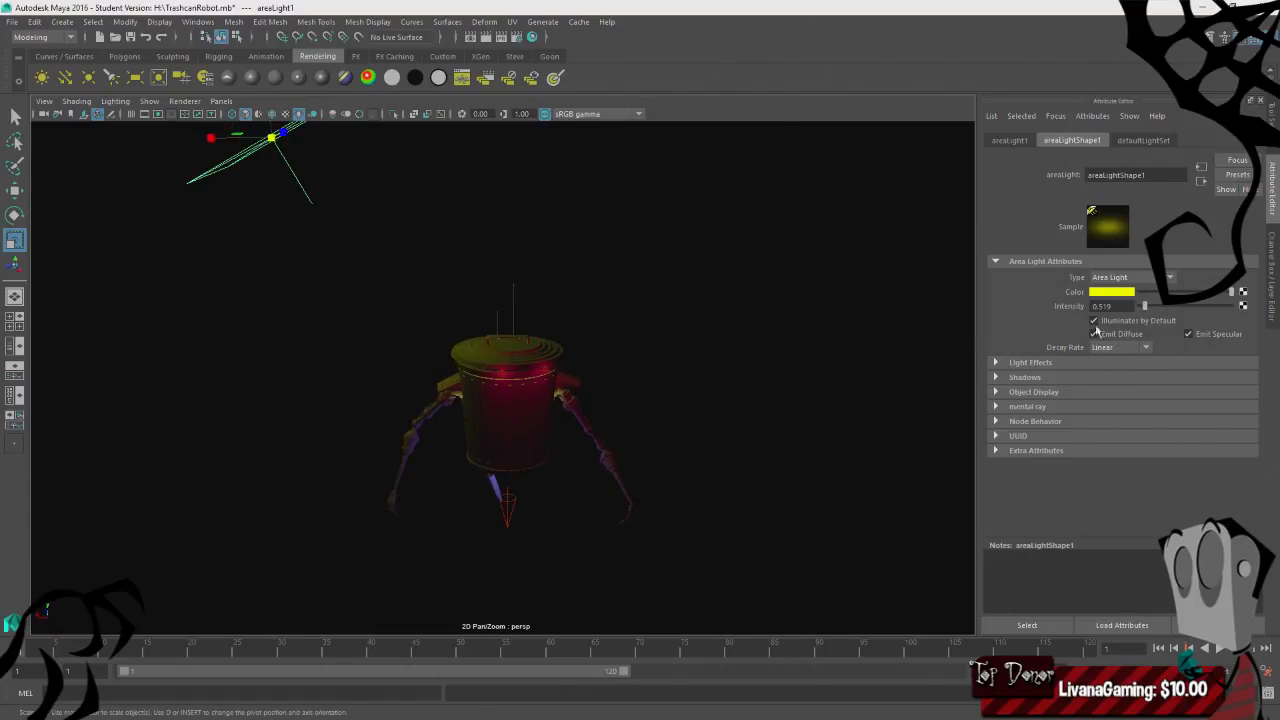
{"action": "left_click_drag", "start_coordinate": [1147, 314], "coordinate": [1176, 317]}
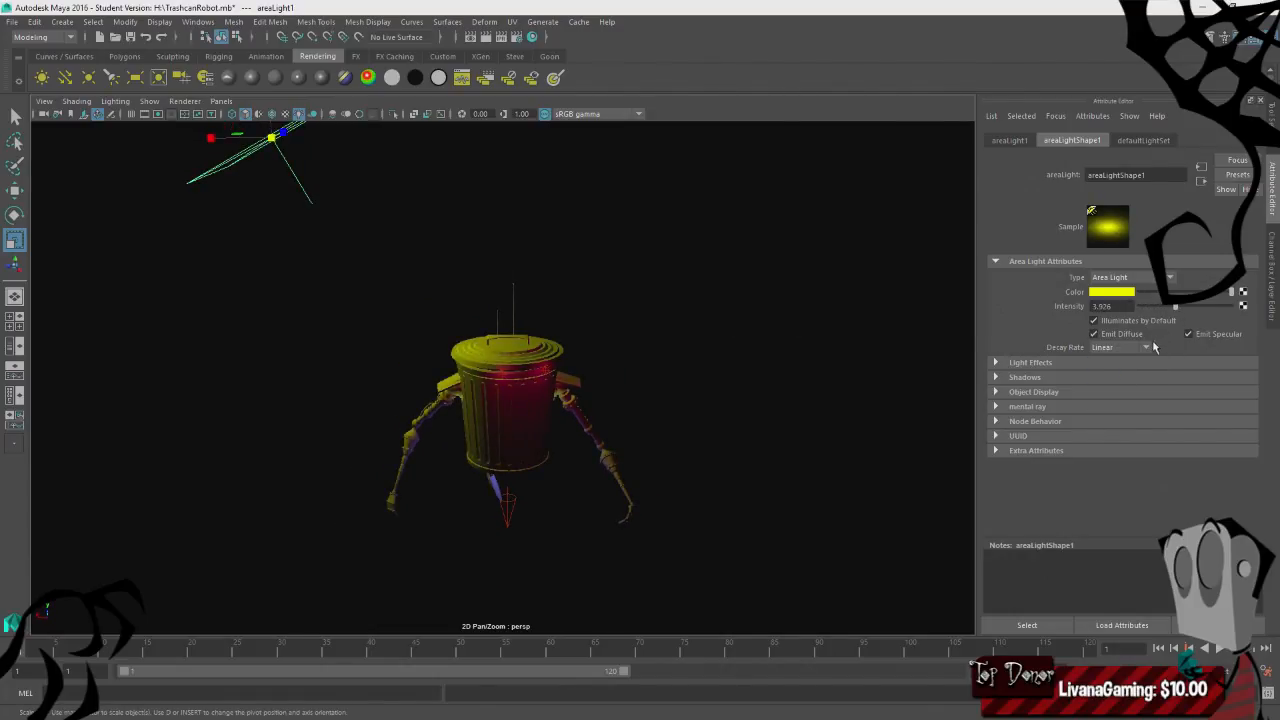